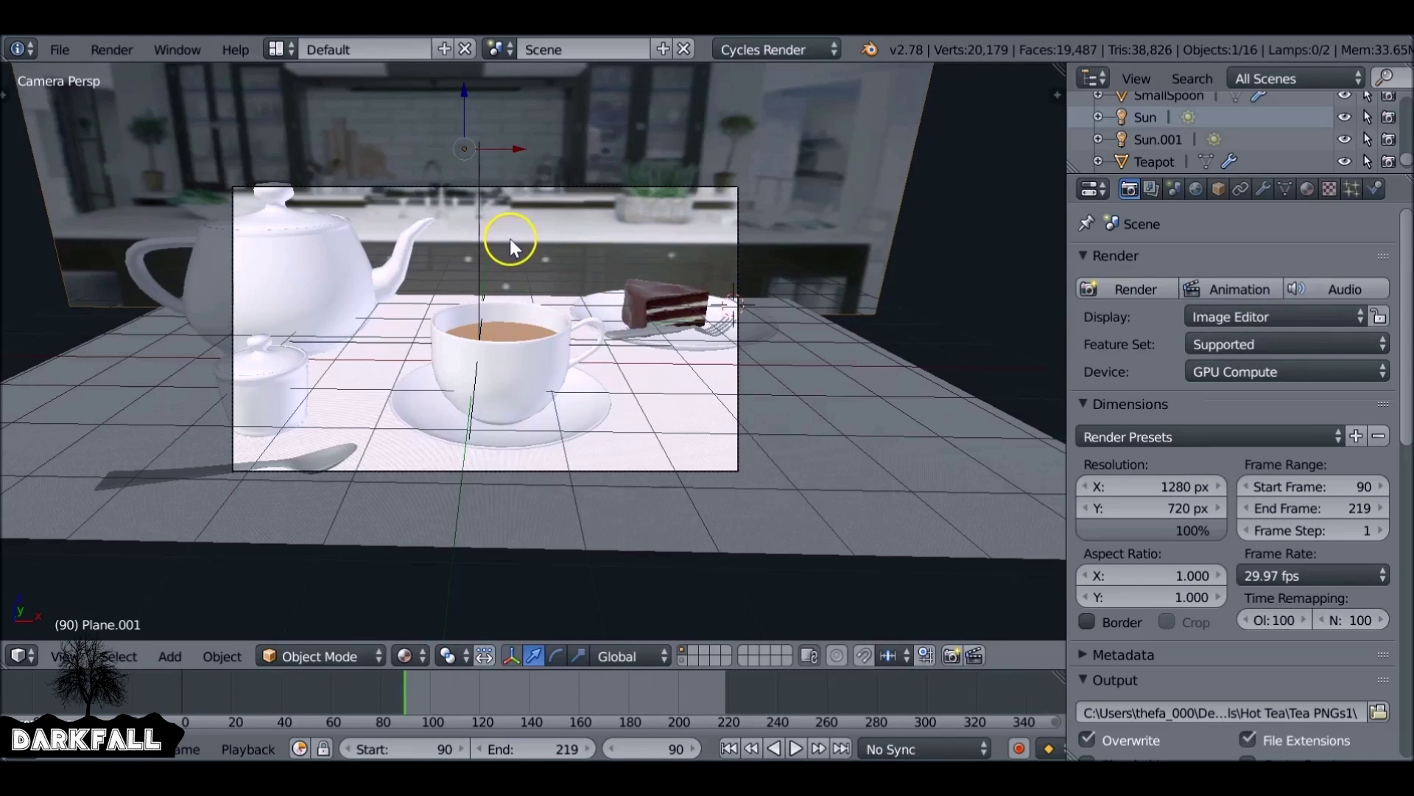
Scrub the timeline to preview the tea scene, return to the start frame and leave the camera view.
left_click_drag(410, 687, 605, 698)
key("shift+Left")
key("KP_0")
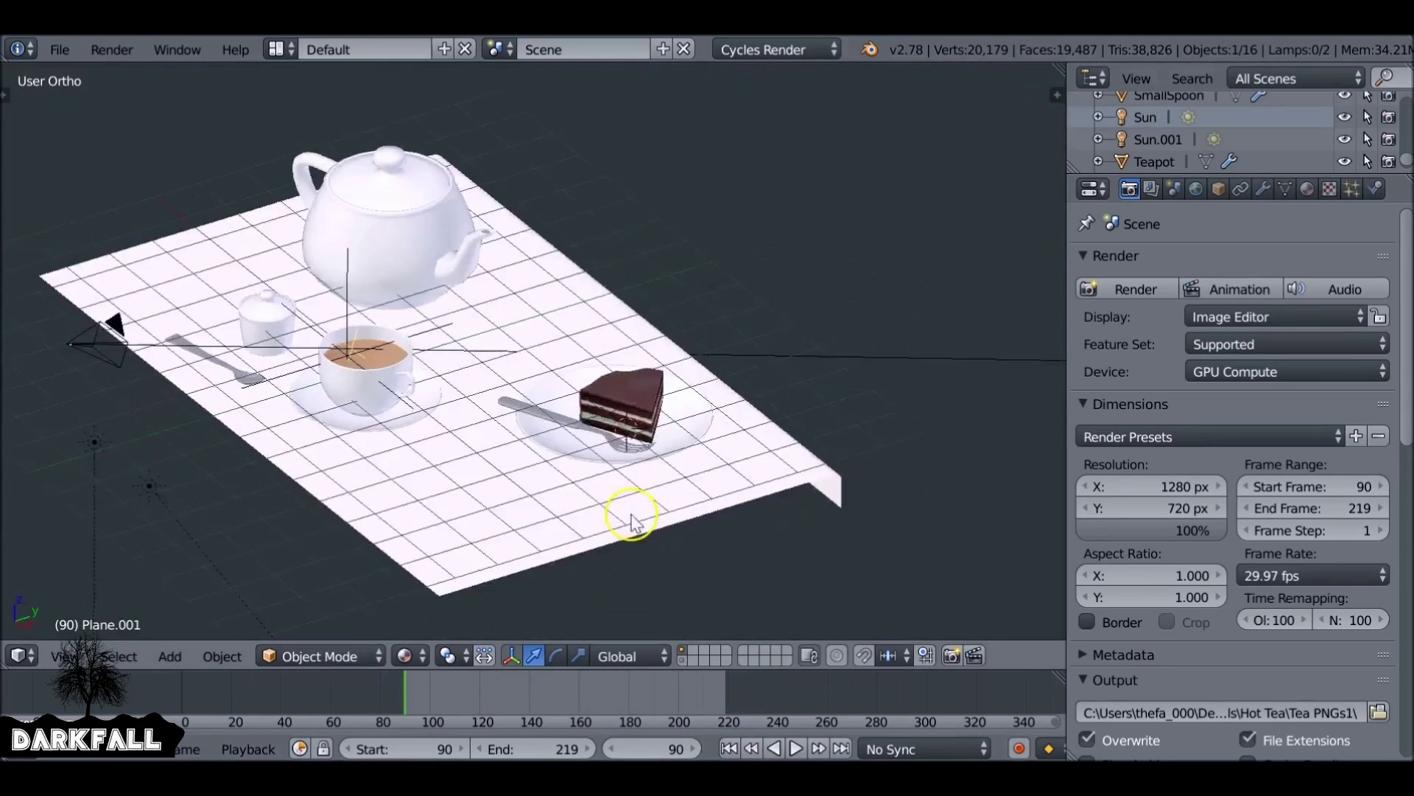
Select all objects except the camera, the lamps and the teacup with its tea and saucer.
scroll(583, 507, "down", 4)
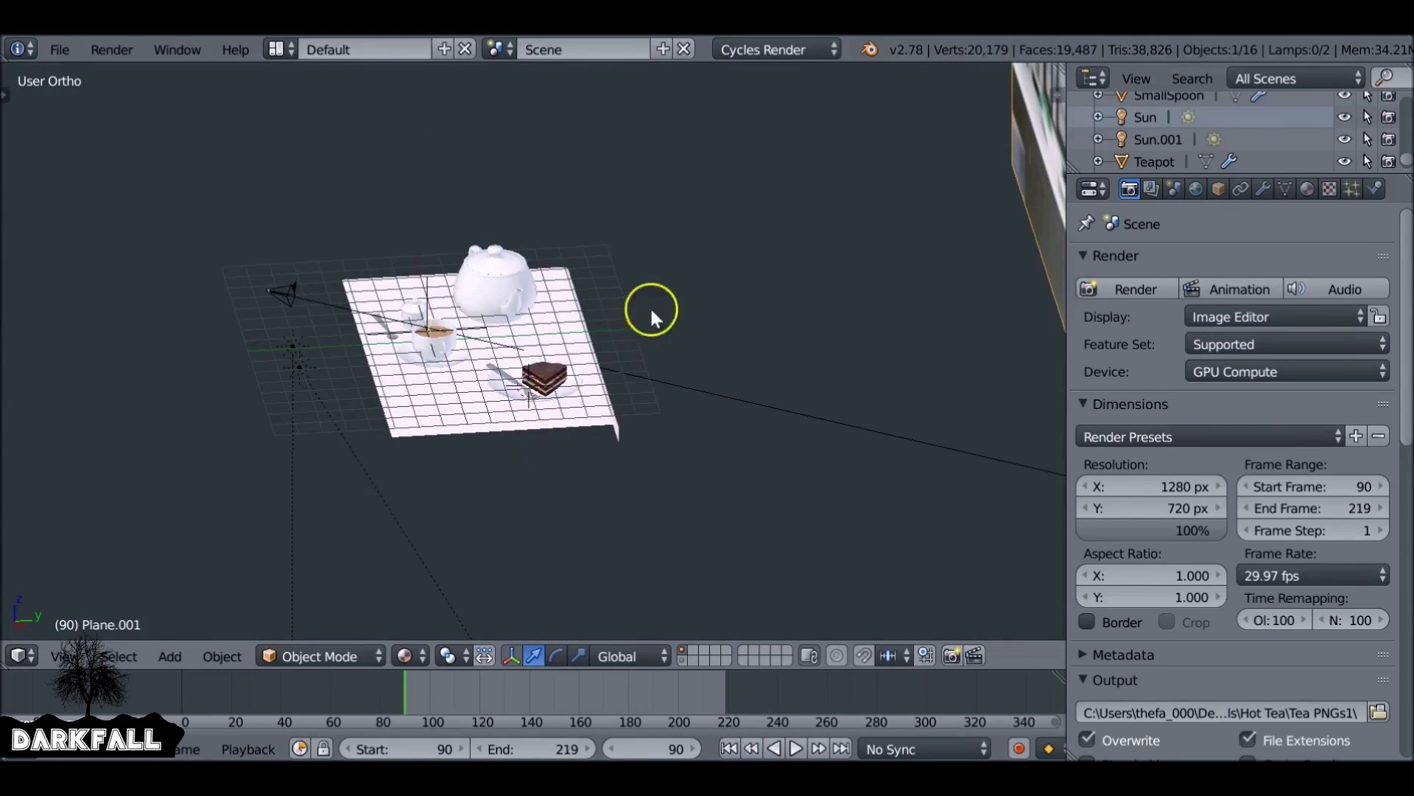
scroll(651, 316, "down", 3)
key("a")
scroll(520, 378, "up", 1)
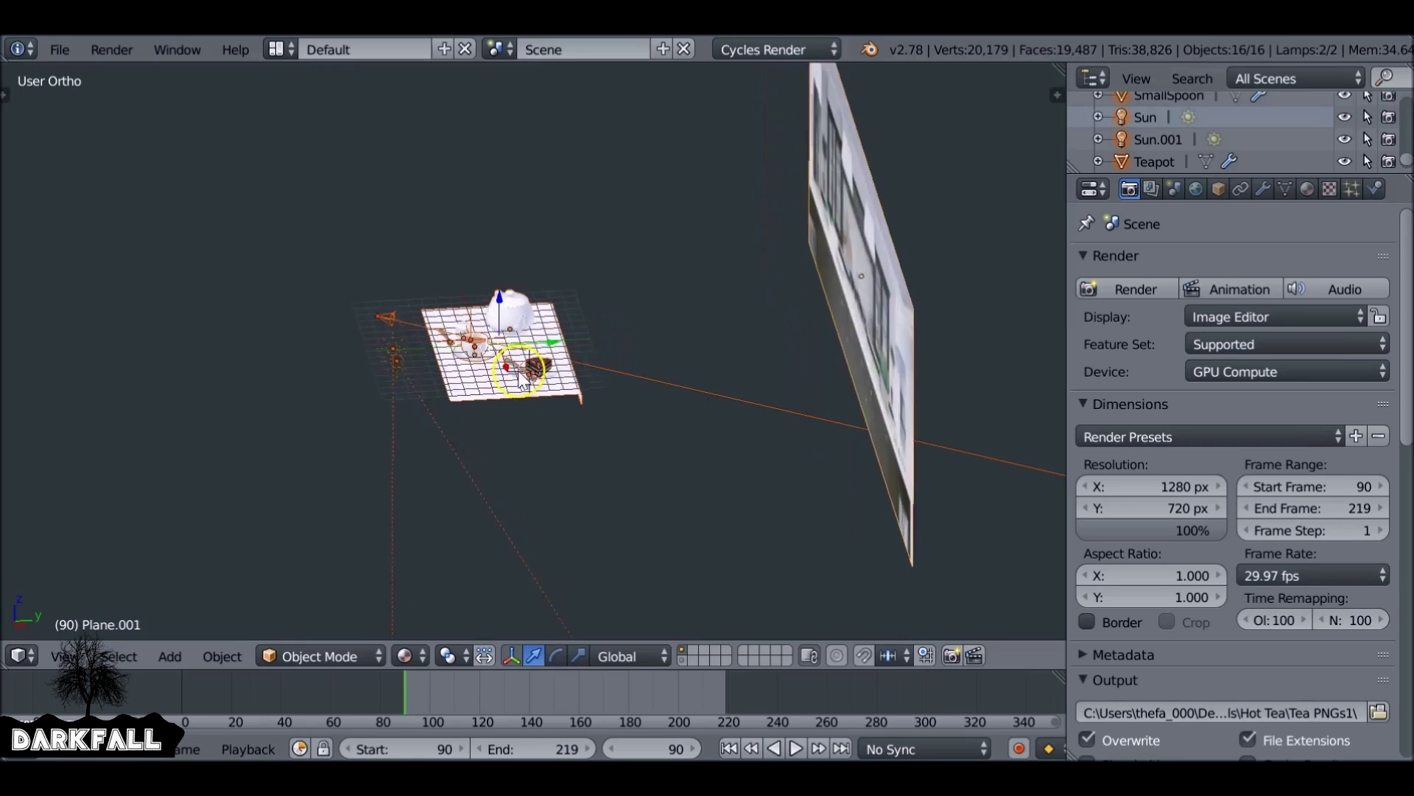
scroll(520, 378, "up", 3)
key("b")
middle_click_drag(170, 240, 274, 417)
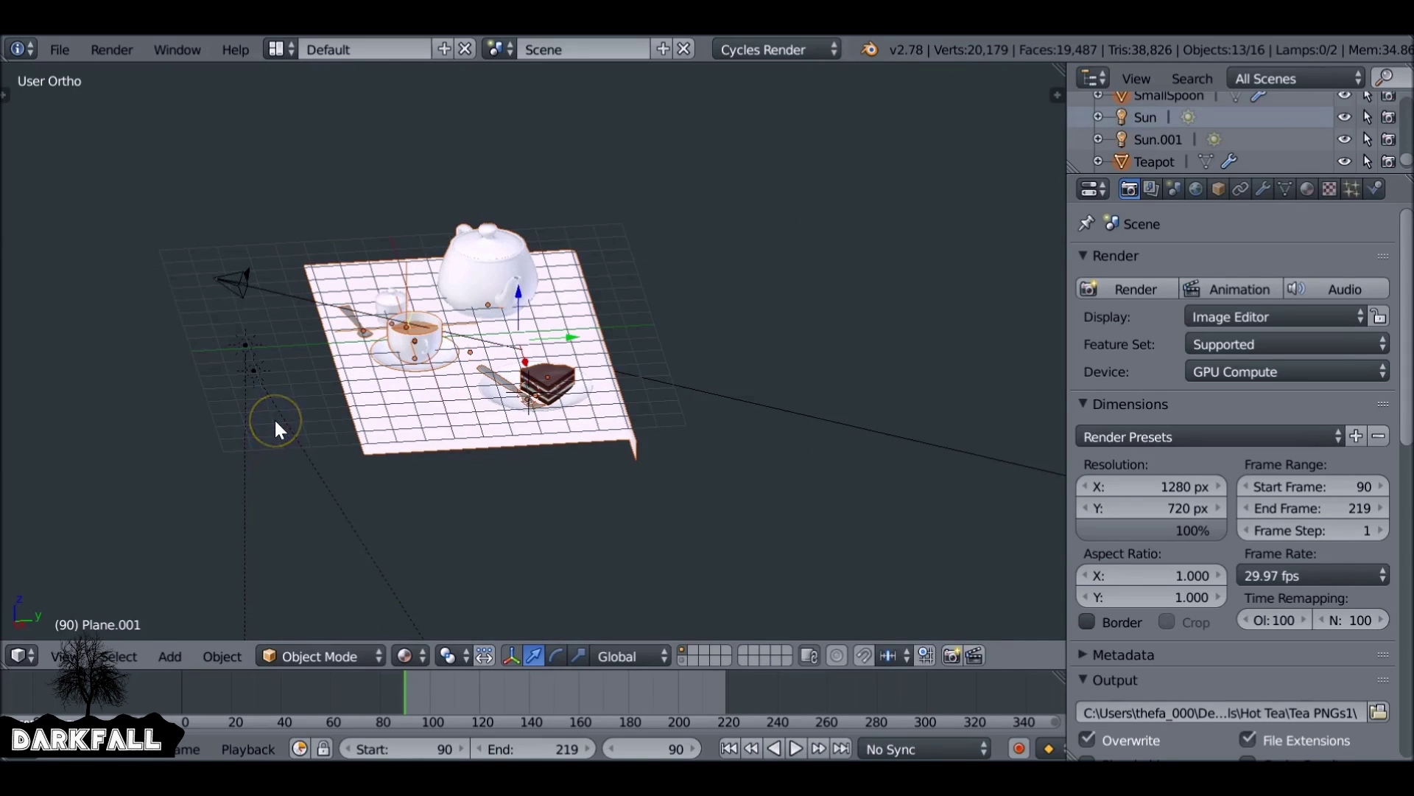
scroll(274, 417, "up", 8)
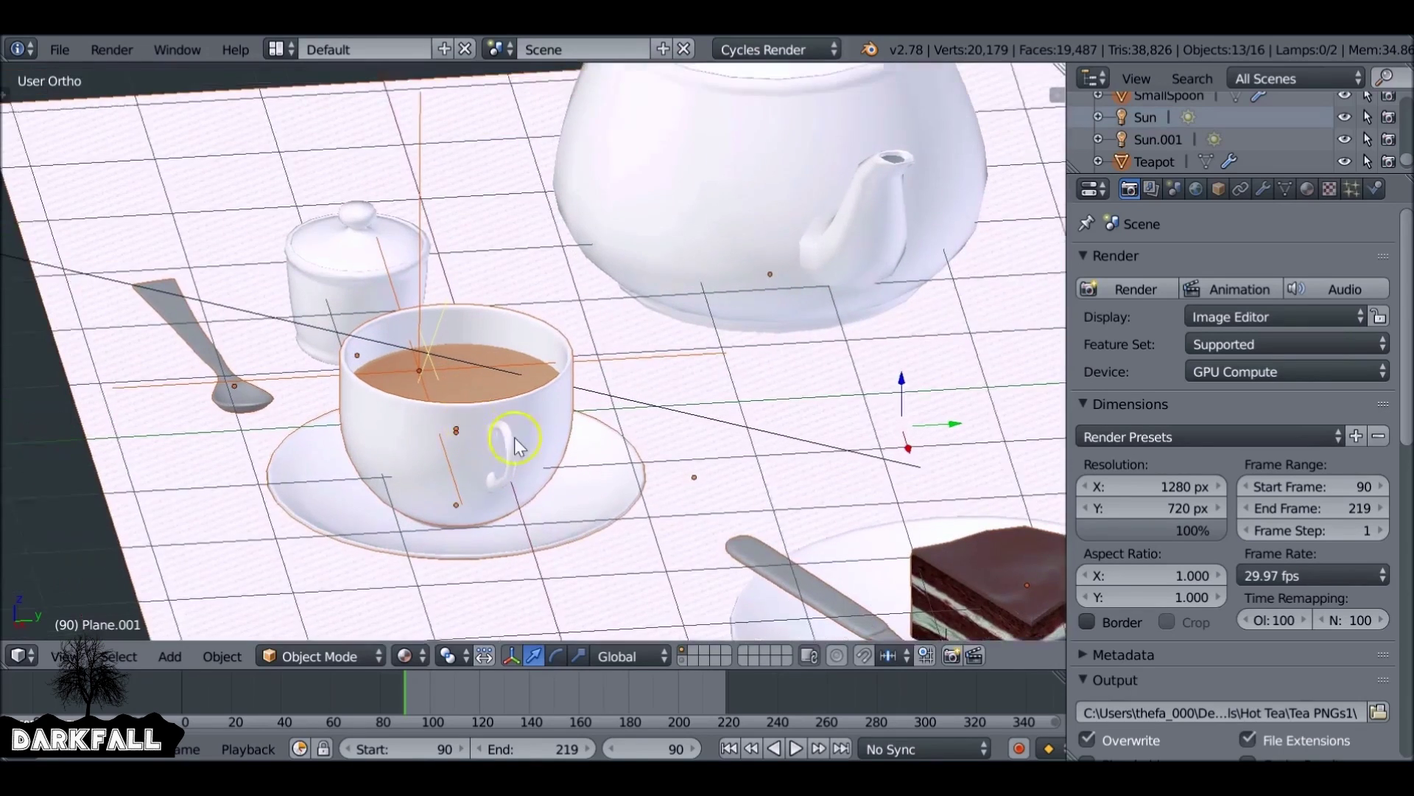
key("b")
middle_click_drag(446, 389, 487, 447)
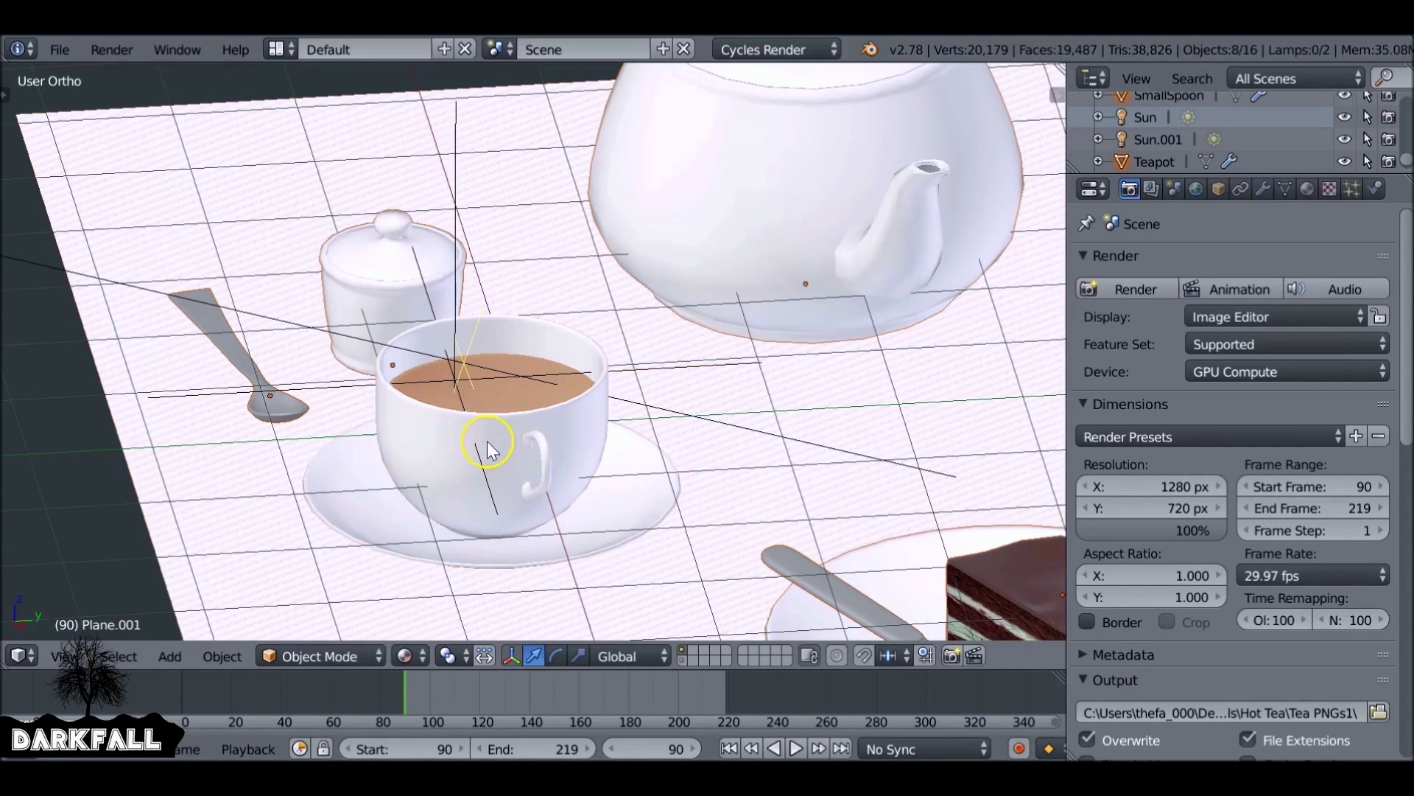
Nudge the selected objects to check the selection, and add the tablecloth plane to it.
scroll(497, 422, "down", 8)
key("g")
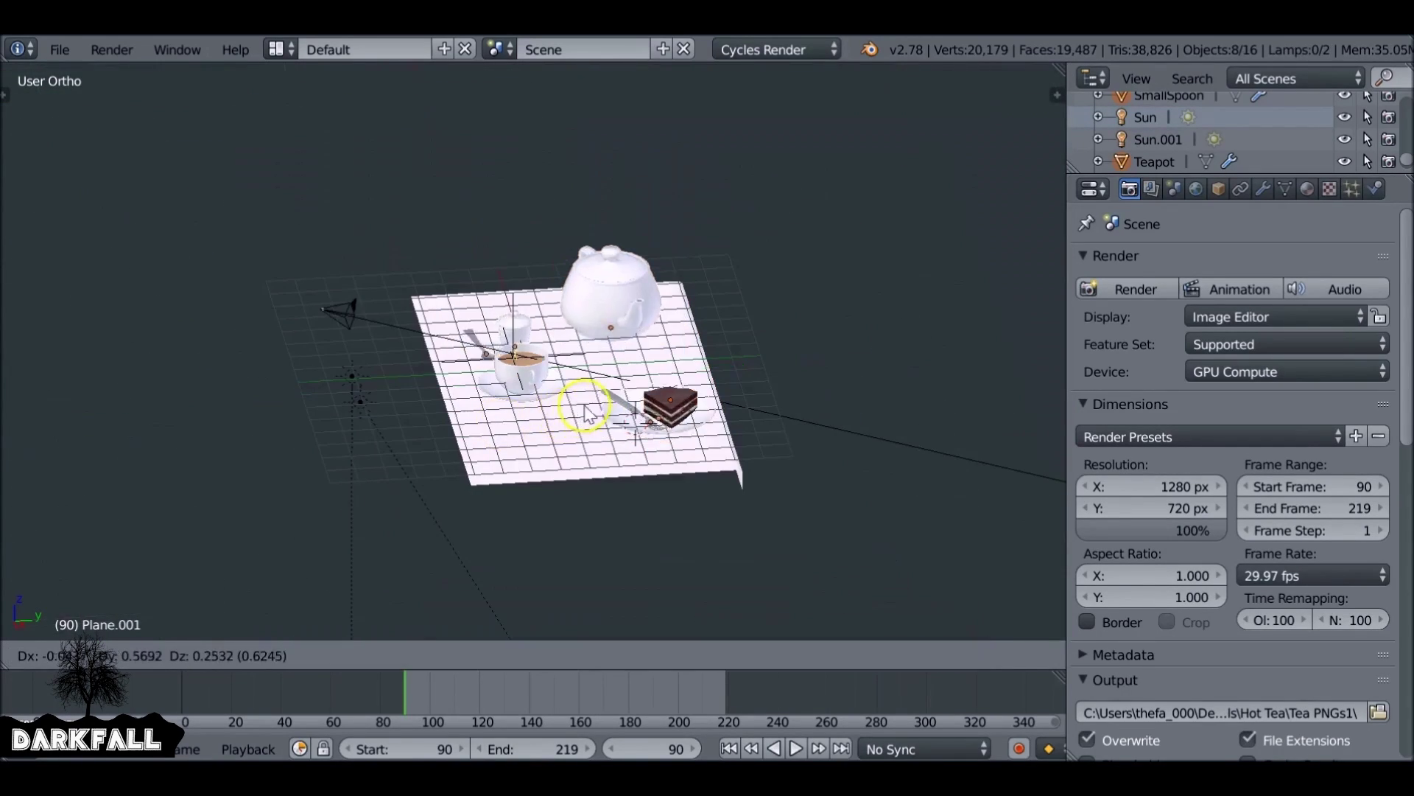
left_click(573, 420)
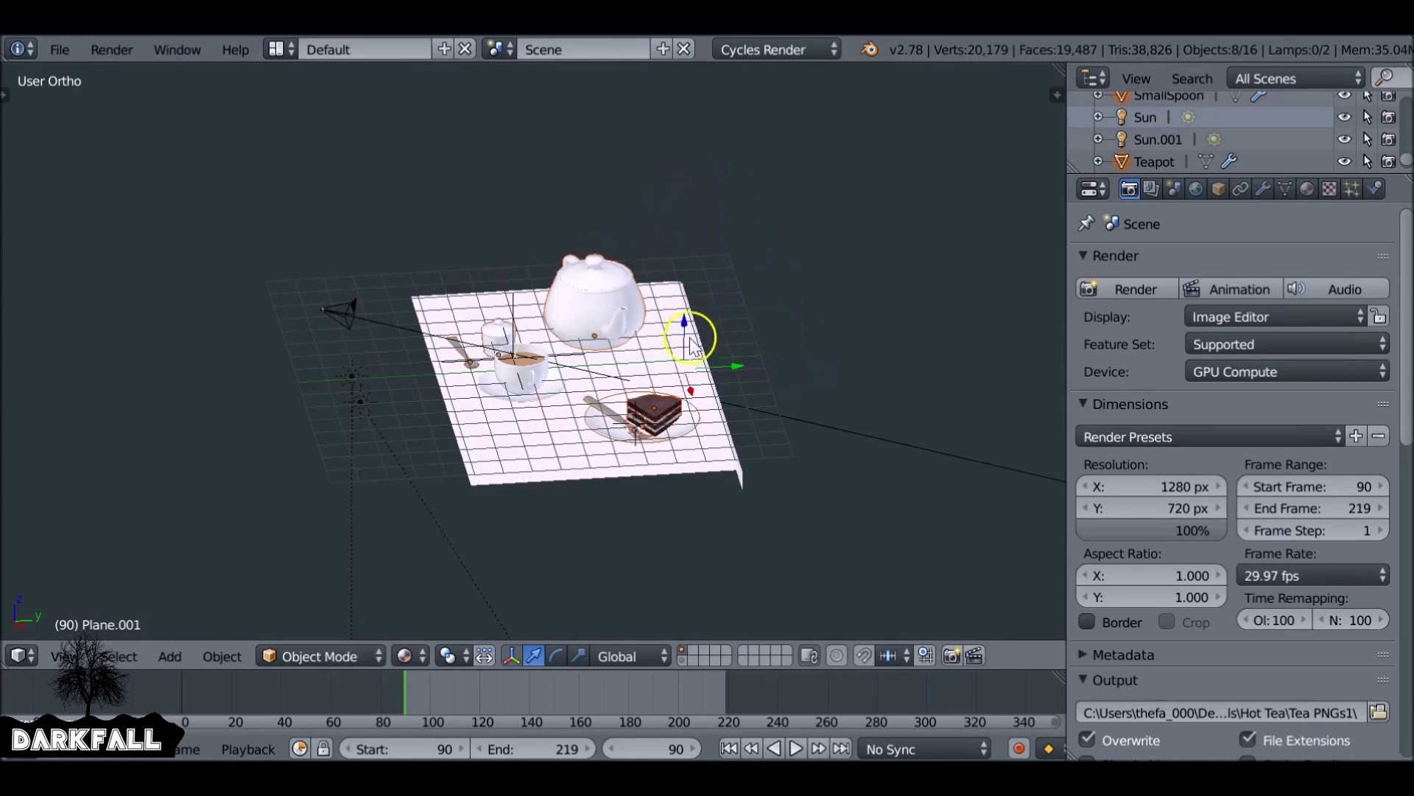
right_click(513, 469, "shift")
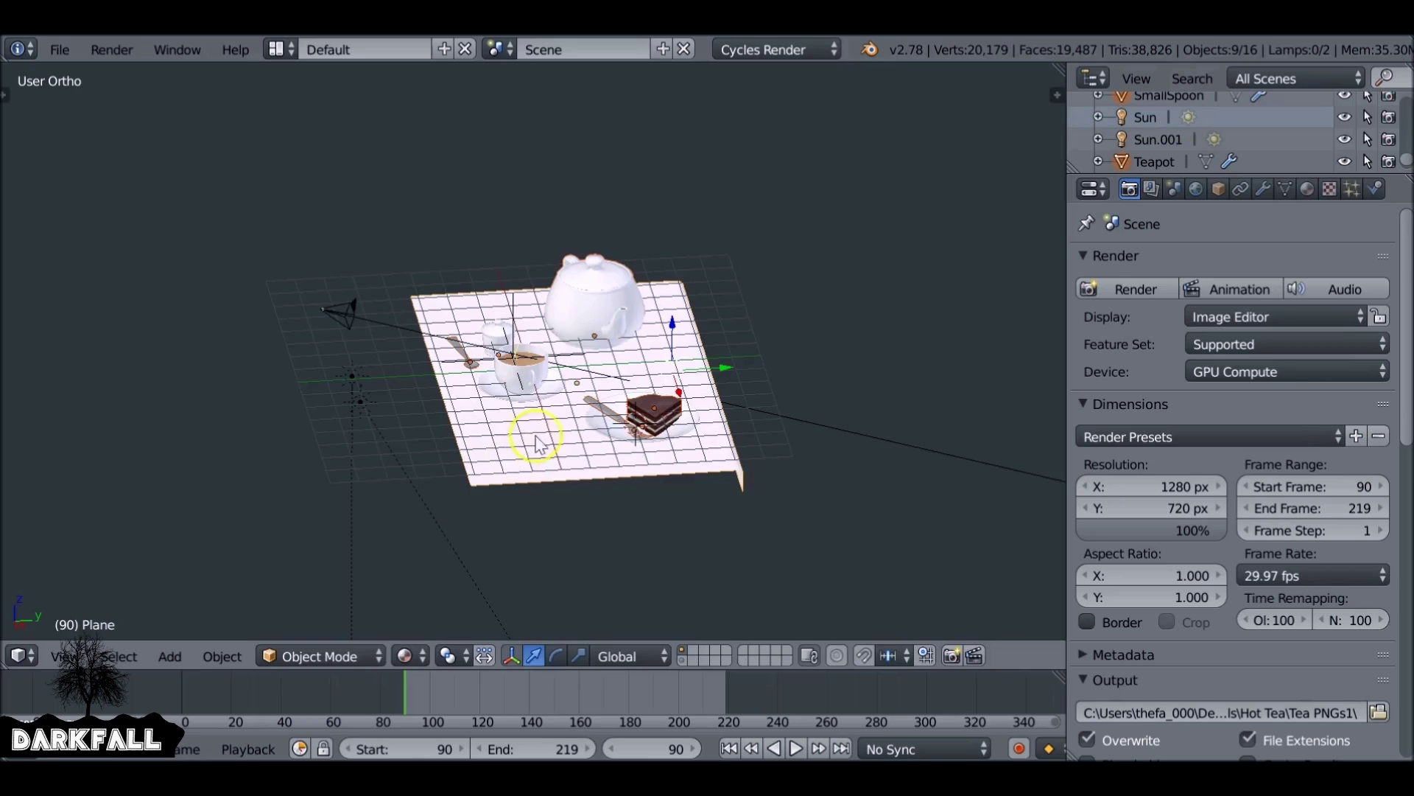
middle_click_drag(610, 390, 579, 346)
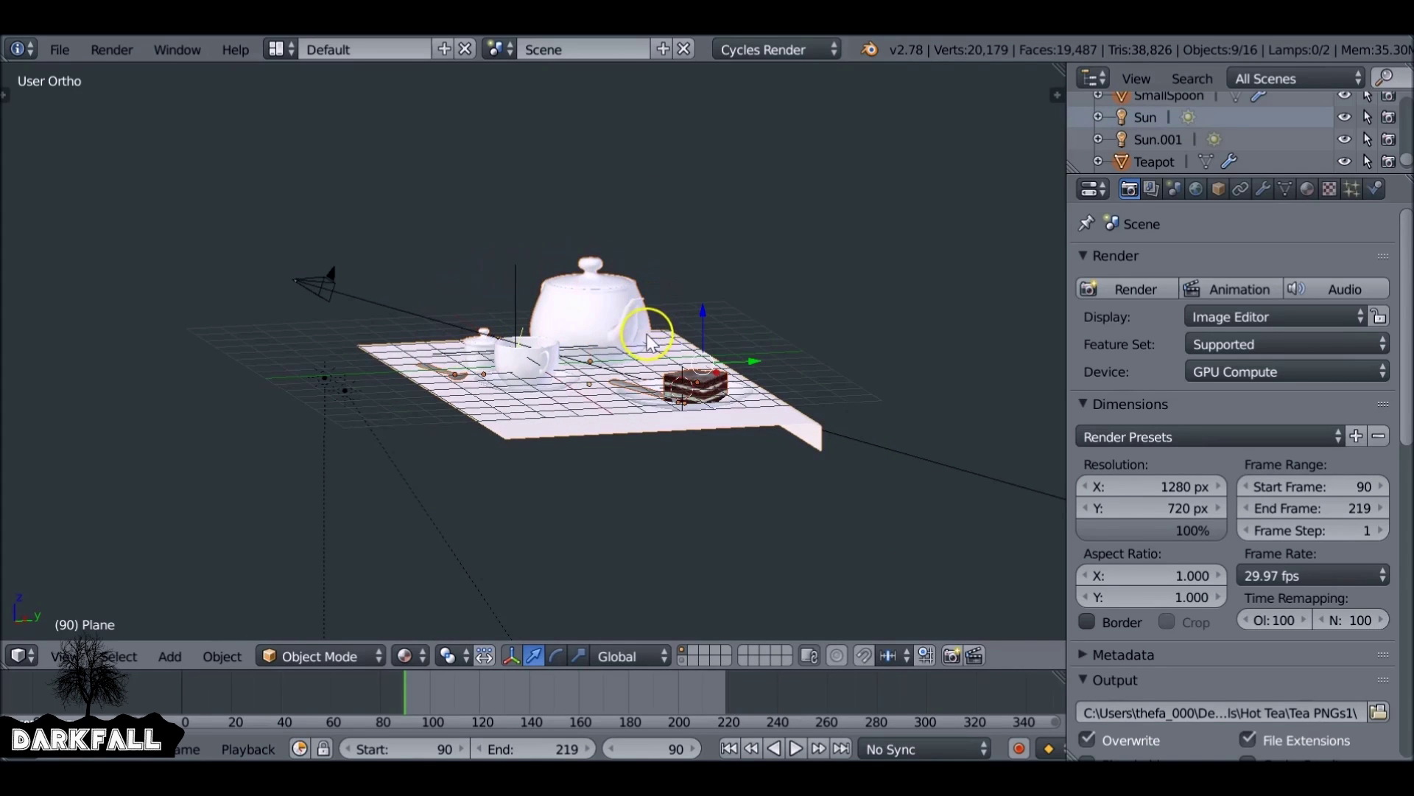
Save the project as a new file named Hot_tea_Smoke.blend in the Blends folder.
left_click(66, 53)
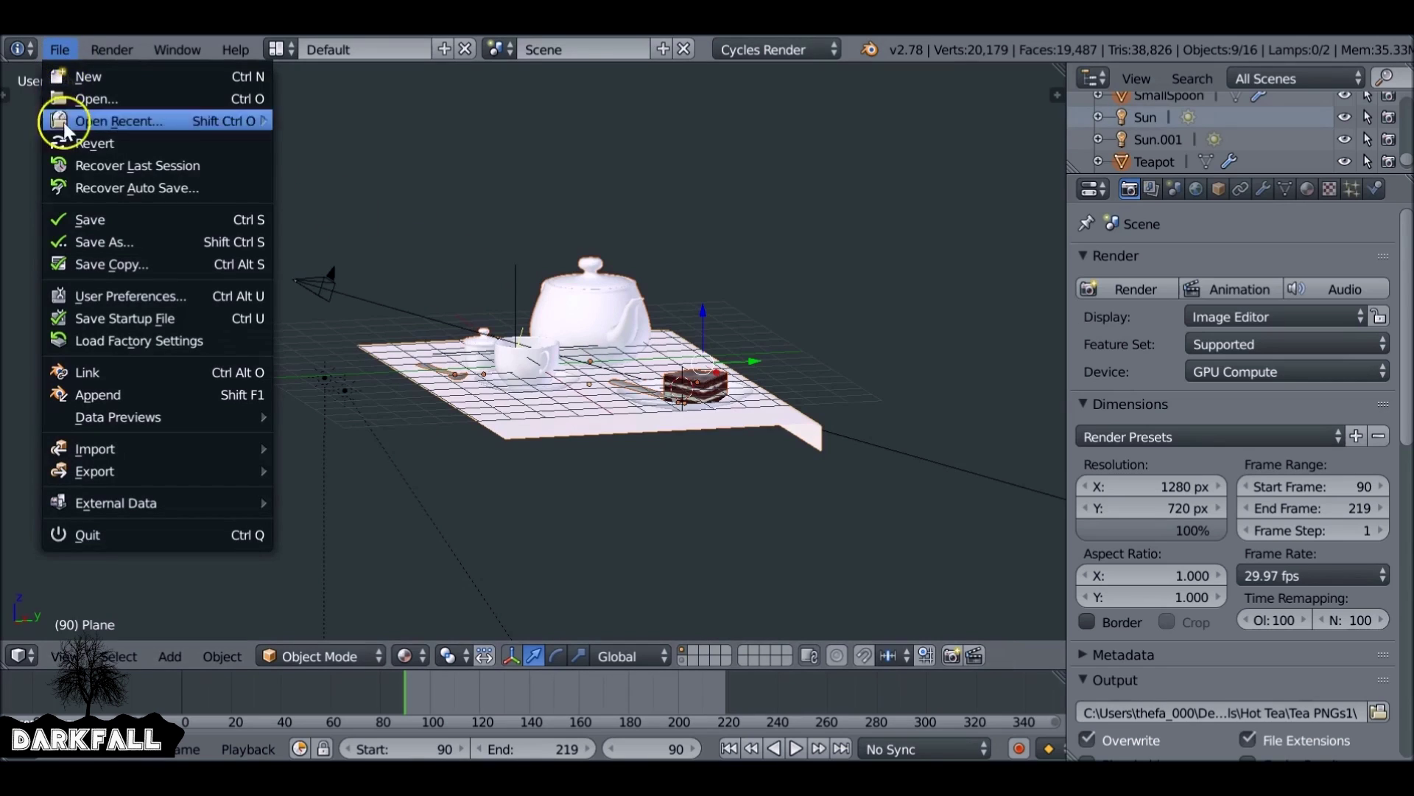
left_click(91, 240)
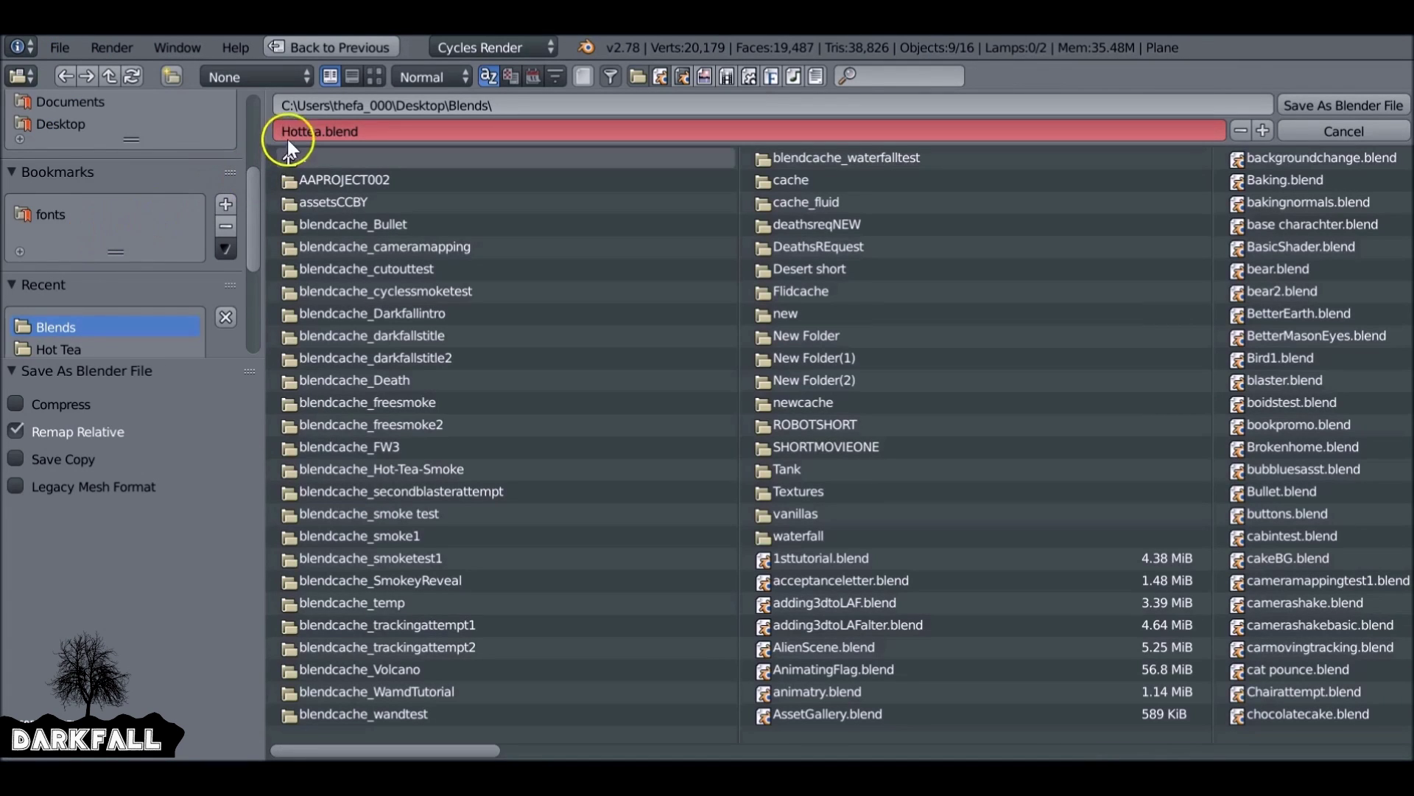
left_click(289, 133)
type("H")
key("Return")
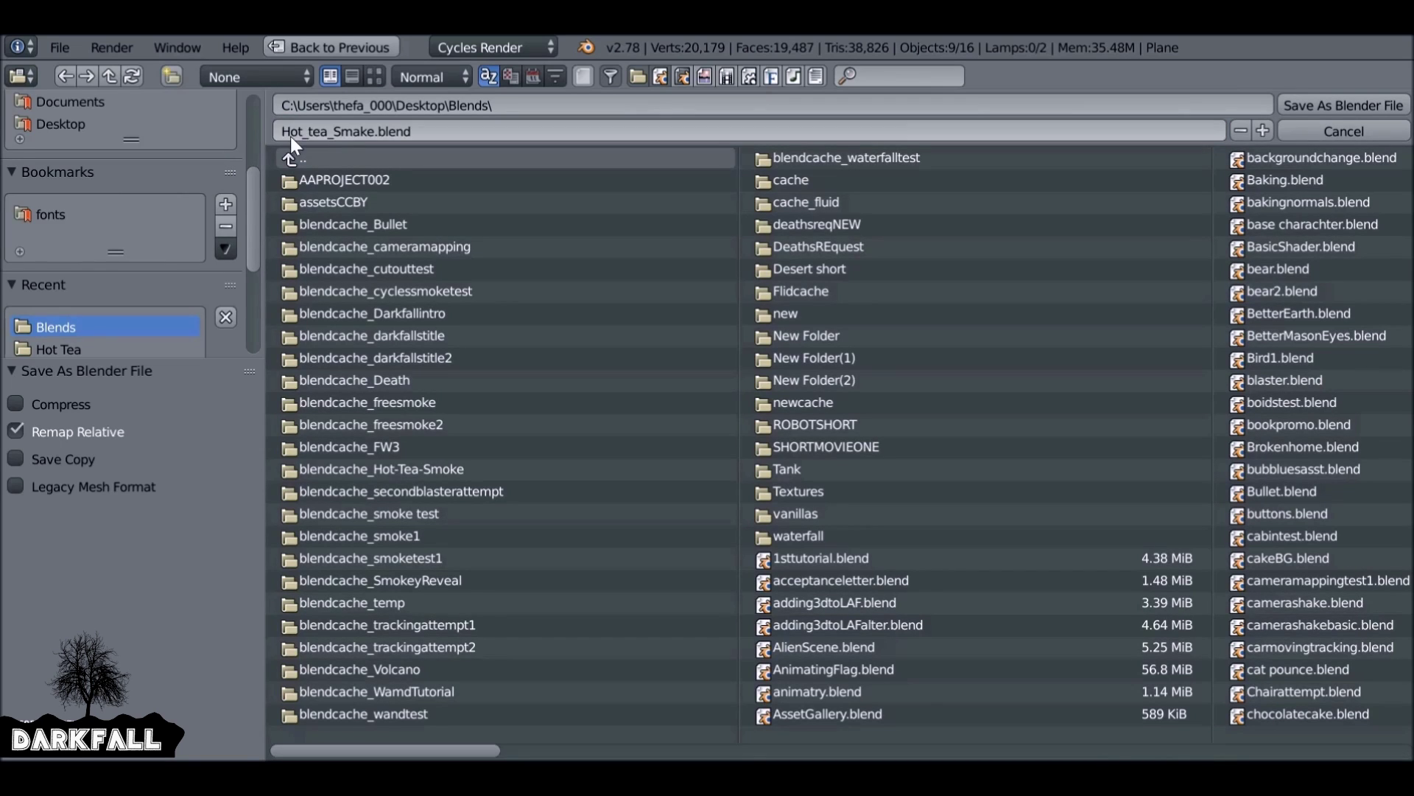
left_click(353, 139)
left_click(360, 131)
key("BackSpace")
type("o")
key("Return")
left_click(1326, 105)
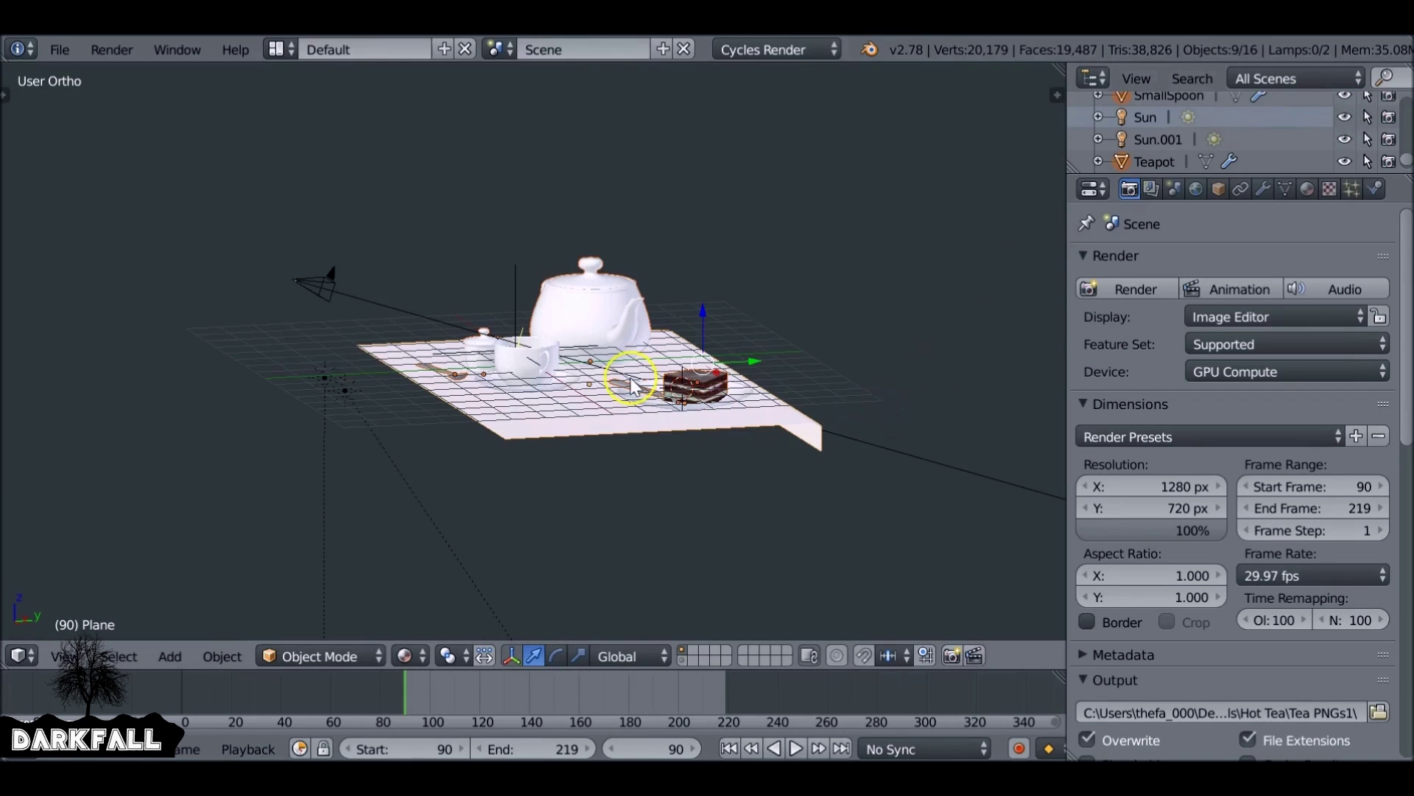
Delete the selected teapot, cake, cutlery, tablecloth and background objects, and select the teacup.
key("x")
left_click(575, 335)
middle_click_drag(569, 359, 538, 380)
right_click(542, 381)
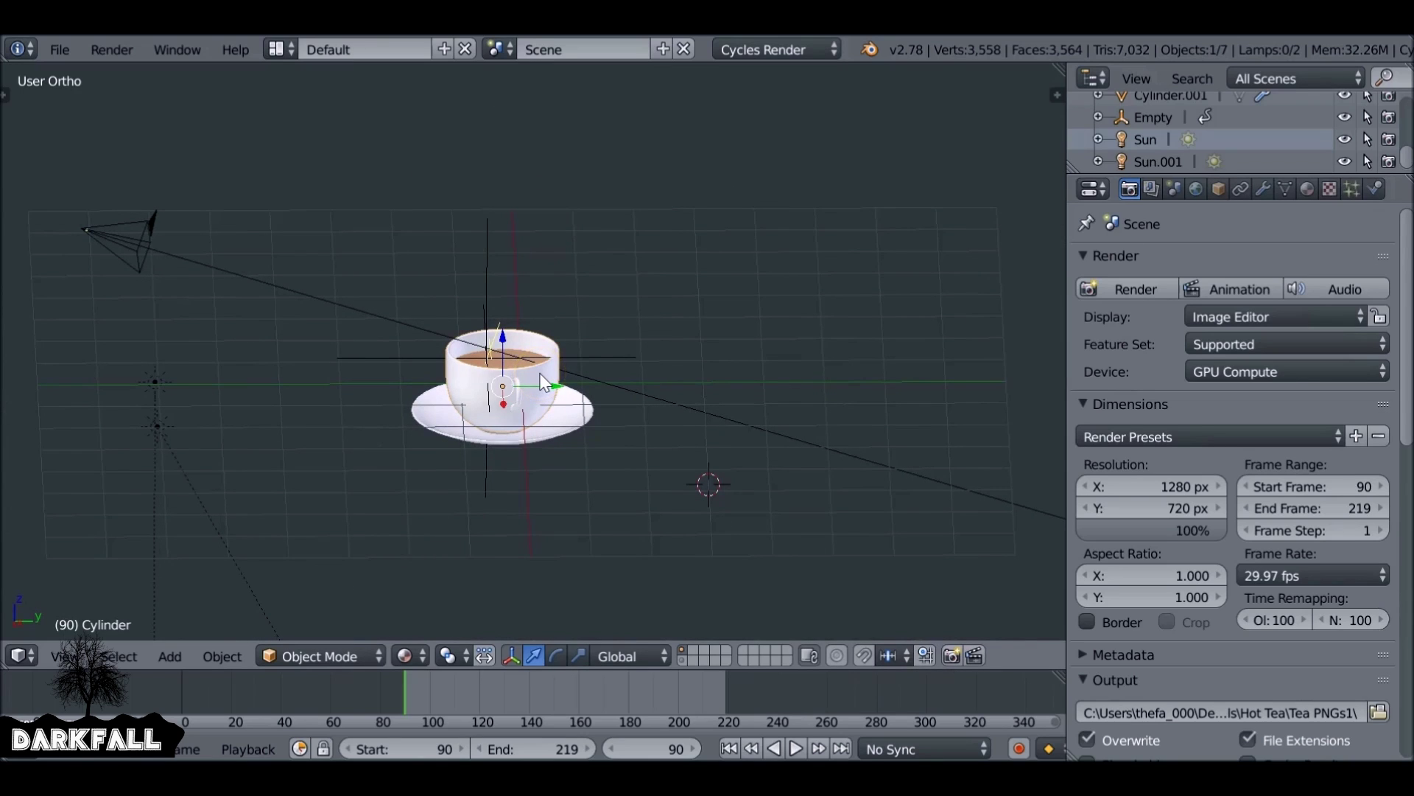
Add a mesh plane and rotate it 90 degrees about the X axis.
key("shift+a")
mouse_move(541, 376)
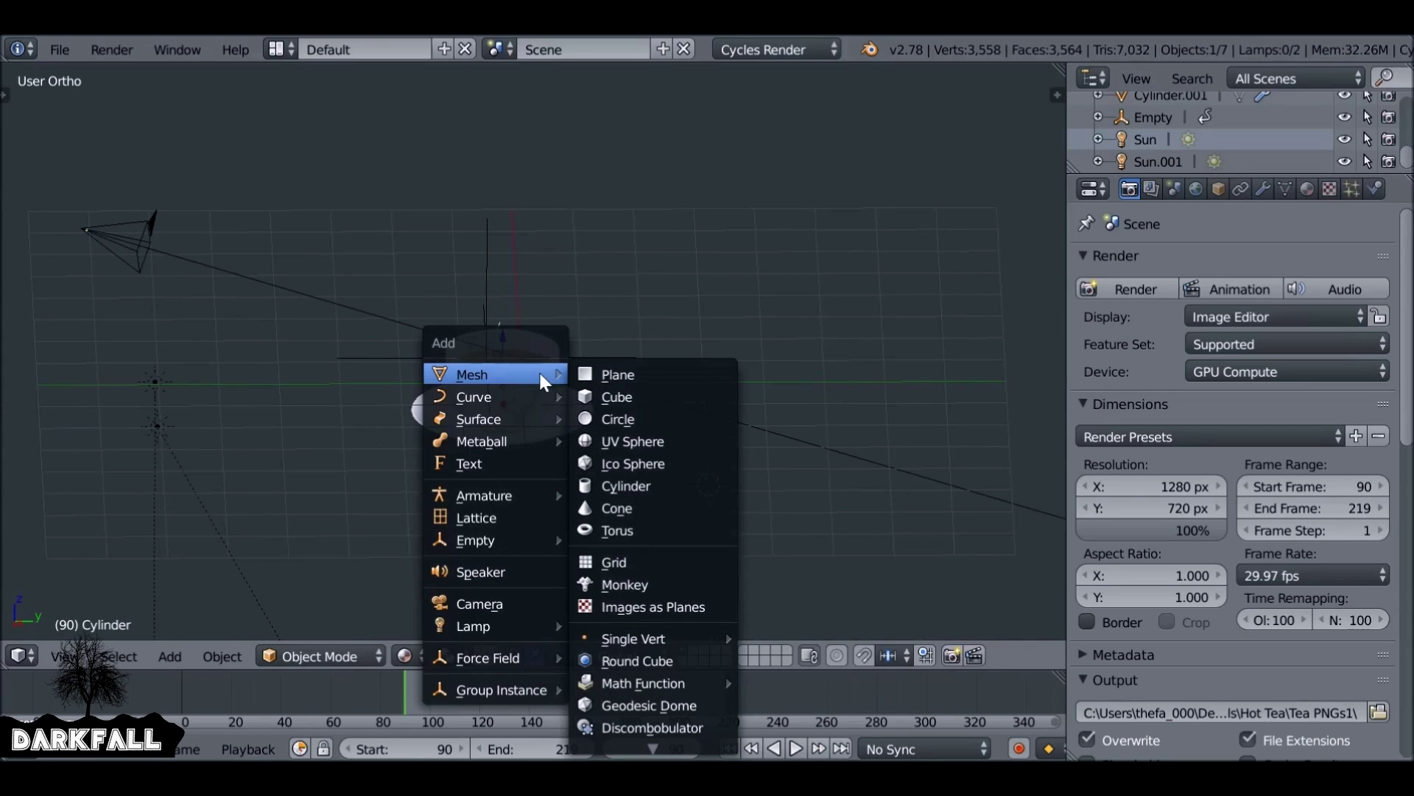
left_click(631, 377)
type("rx")
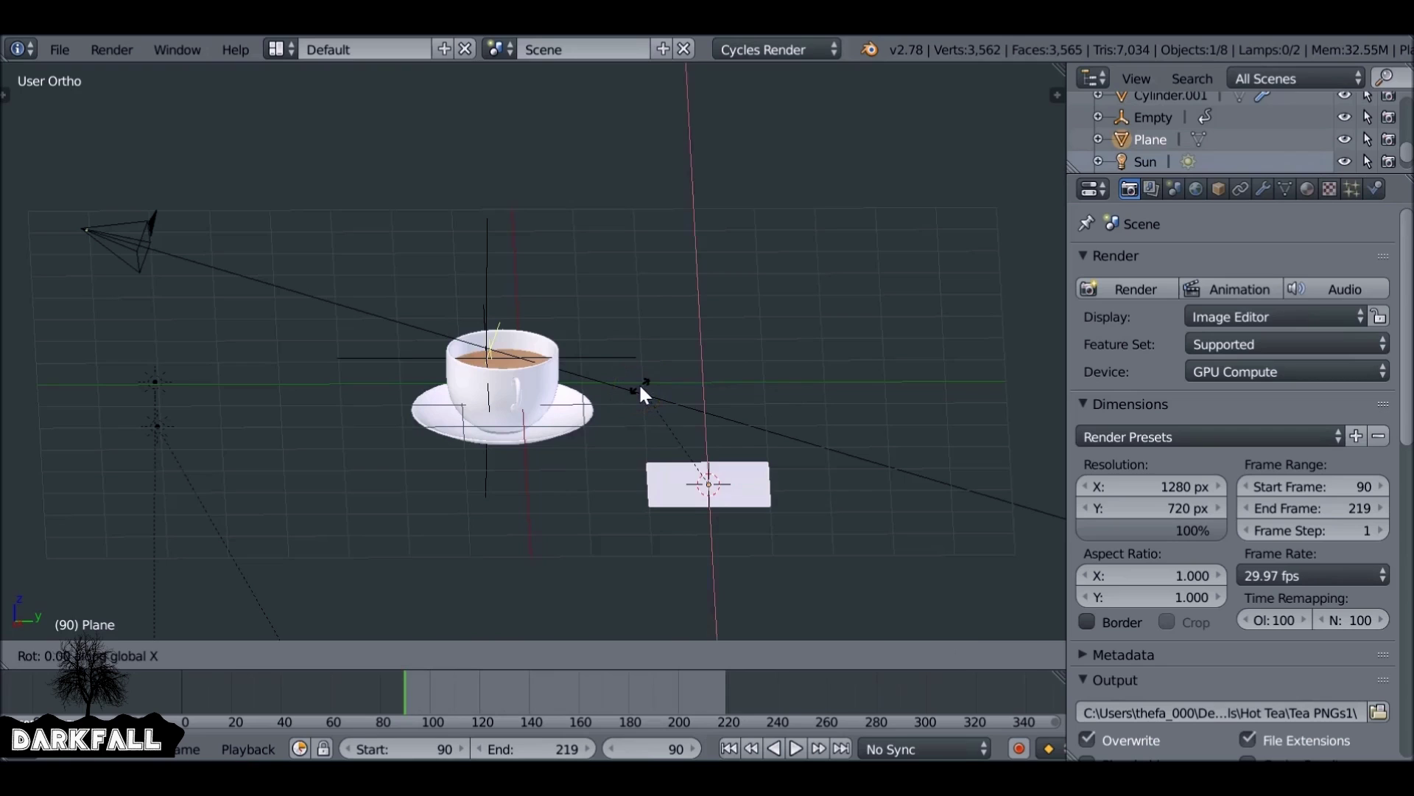
type("90")
key("Return")
In the camera view, move the plane behind the cup and widen it along X past the frame's sides.
key("KP_0")
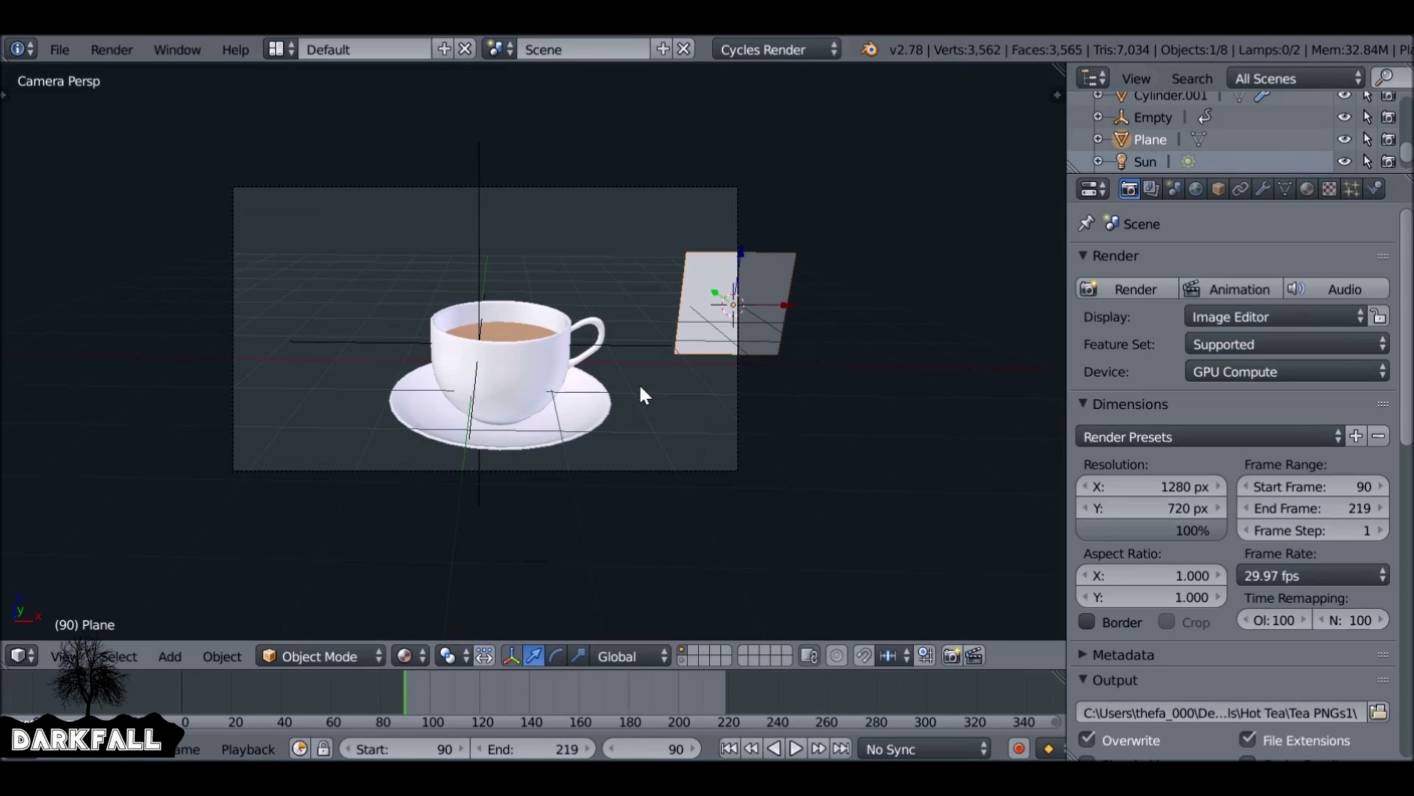
key("g")
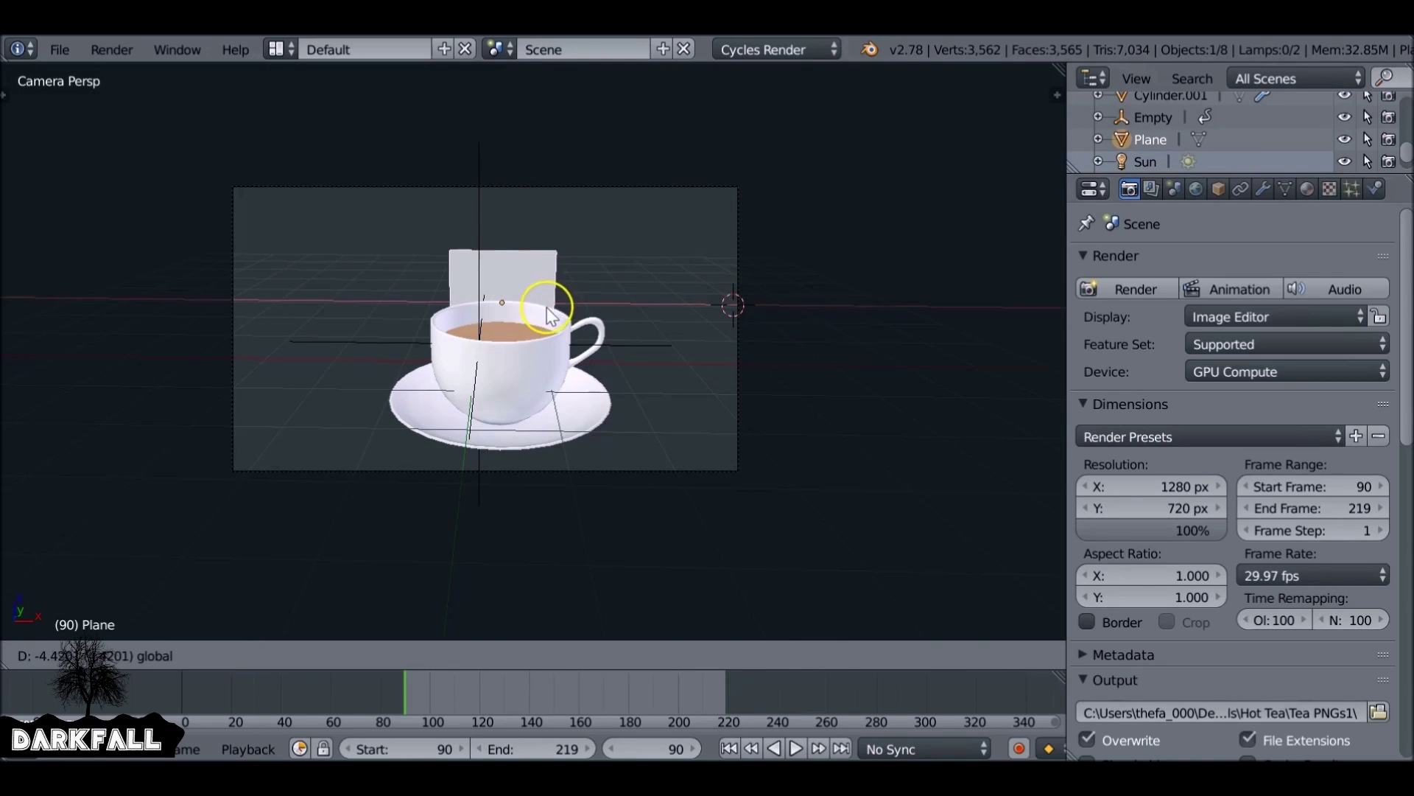
left_click(551, 316)
key("s")
key("x")
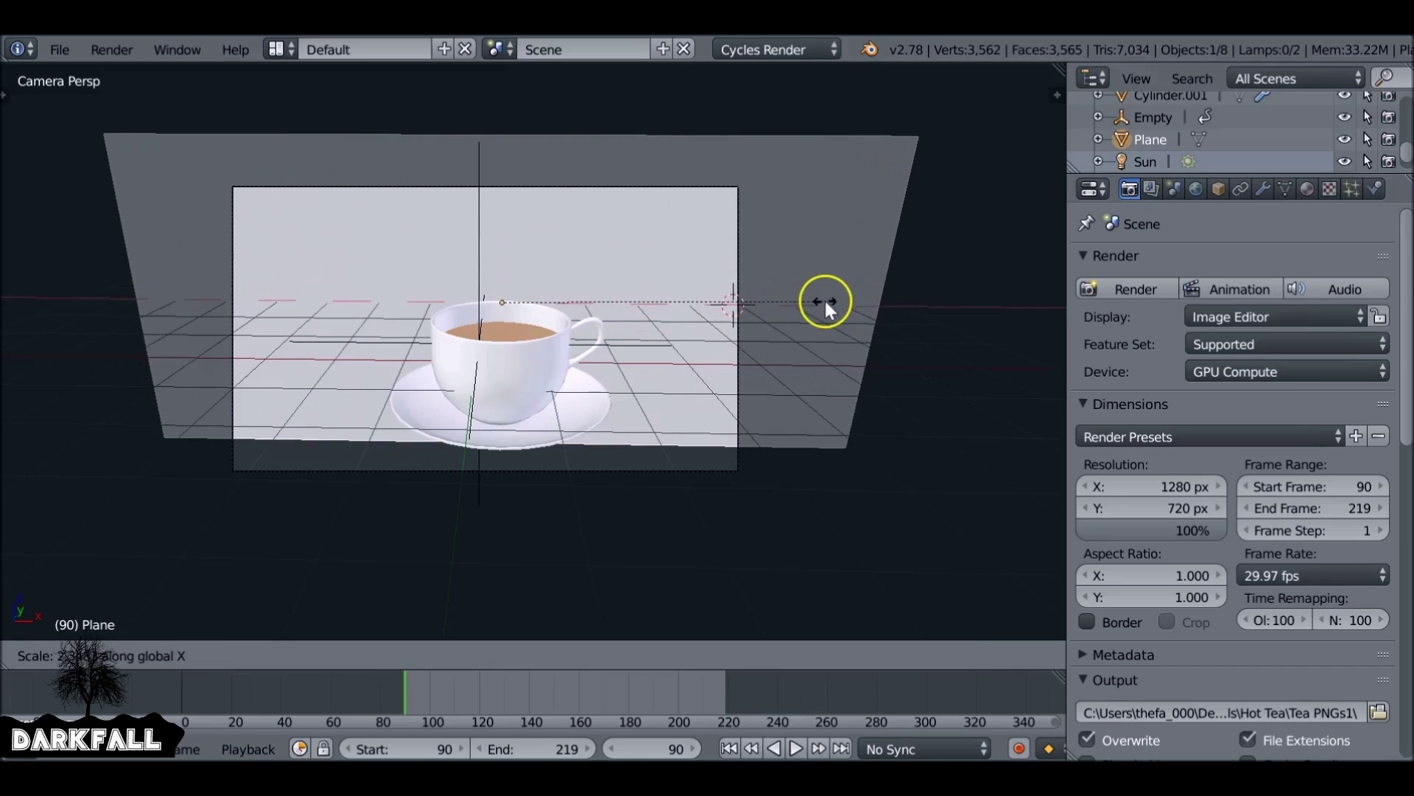
left_click(808, 303)
Lower the backdrop plane and stretch it along Z to cover the full height of the camera frame.
left_click_drag(501, 250, 498, 286)
key("s")
key("z")
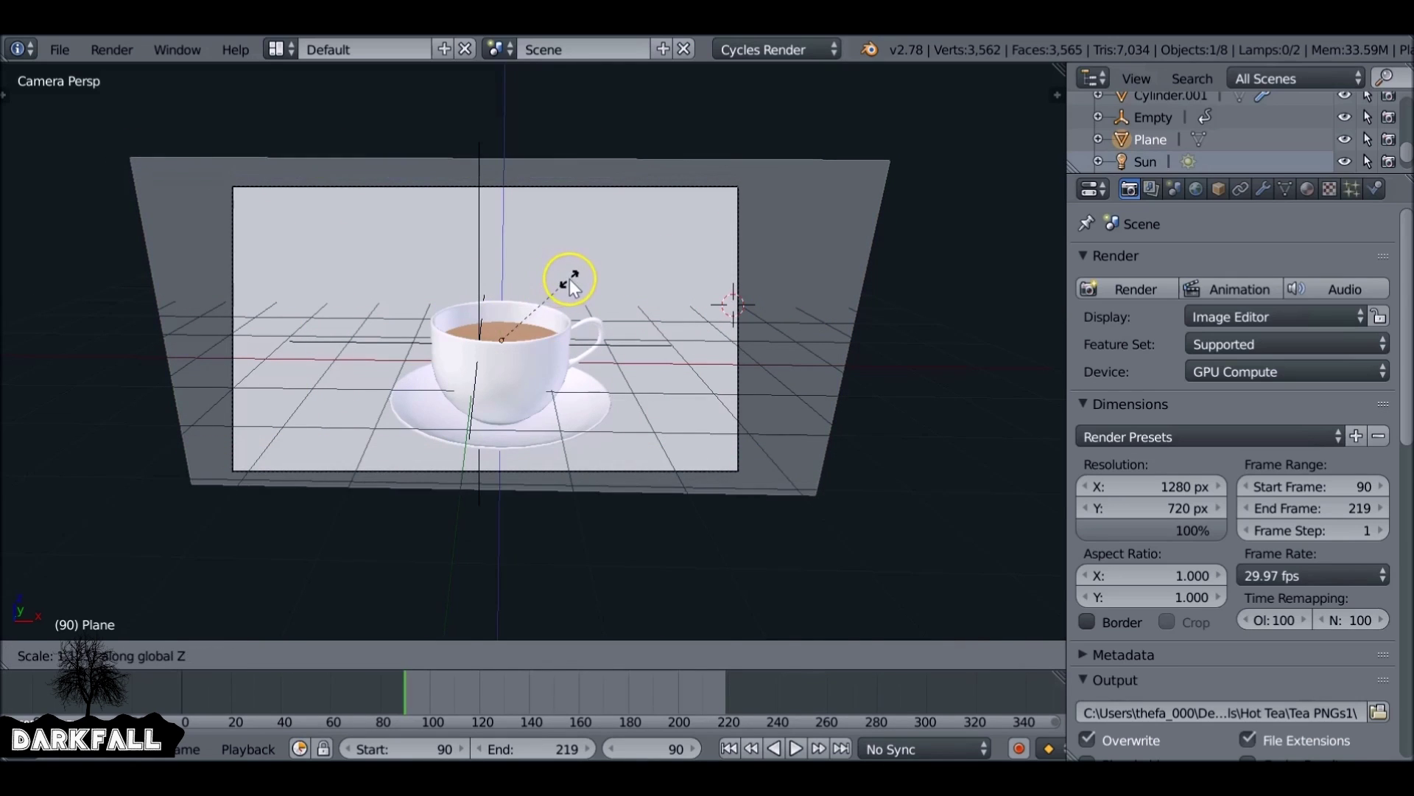
left_click(568, 280)
Snap the 3D cursor to the selected backdrop plane.
key("KP_0")
middle_click_drag(542, 401, 484, 411)
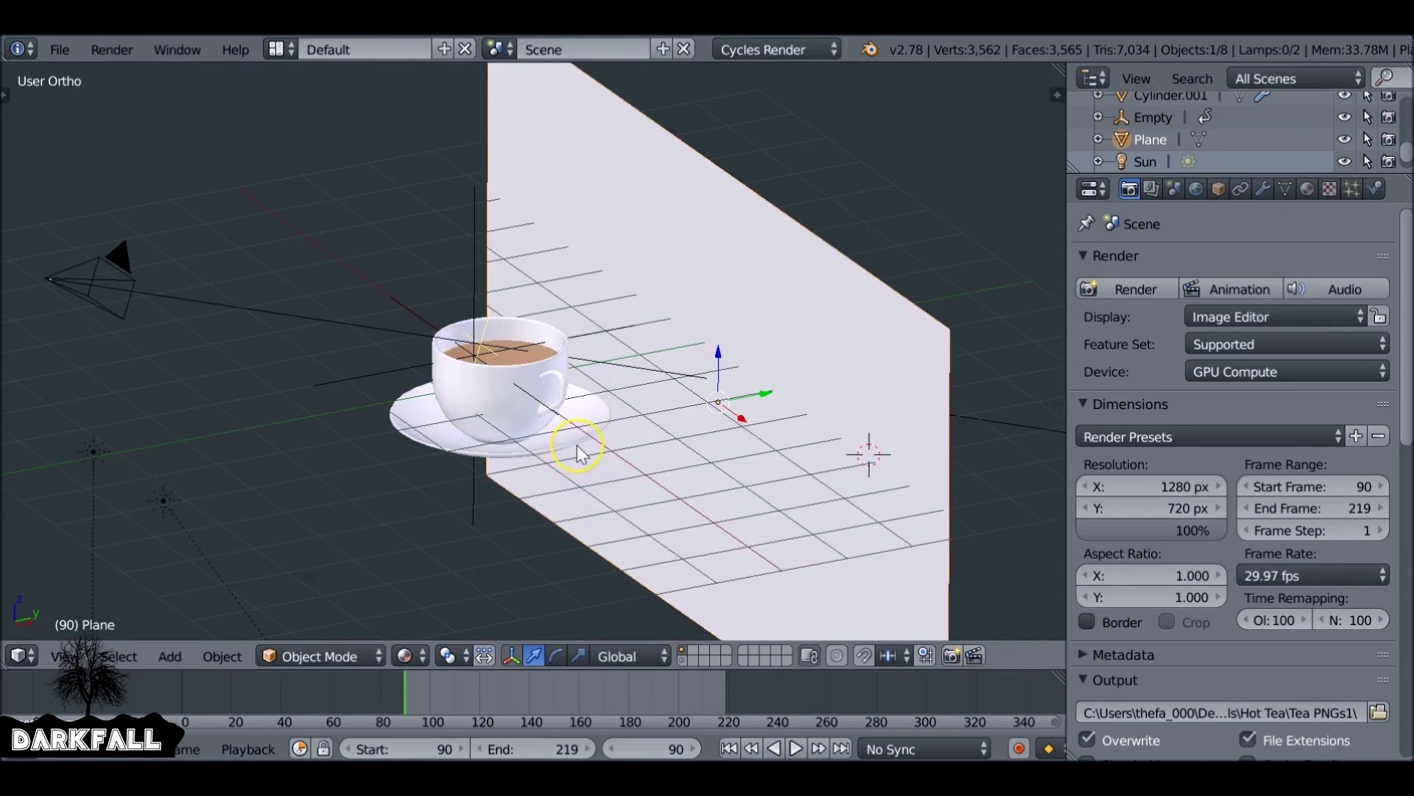
key("shift+a")
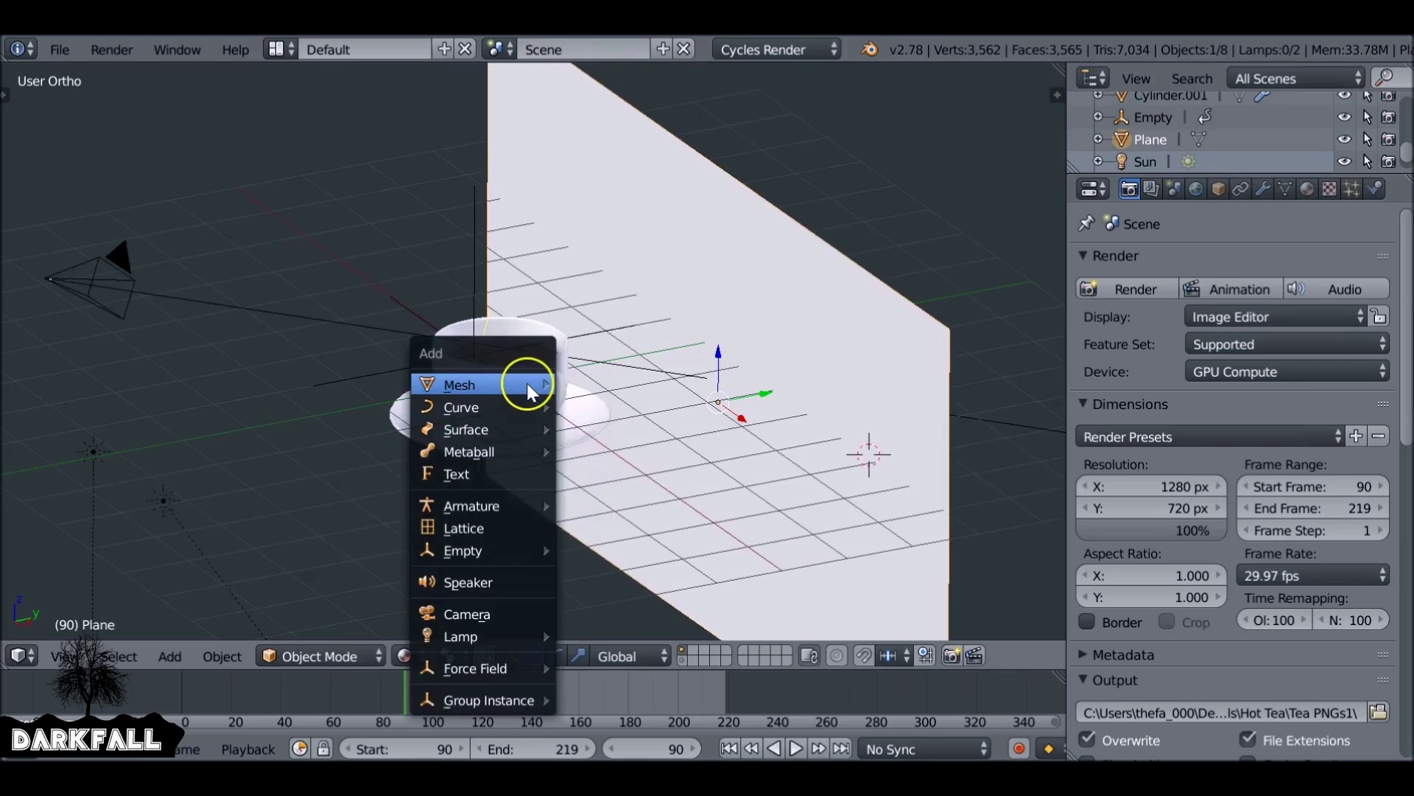
left_click(492, 299)
key("shift+s")
left_click(493, 299)
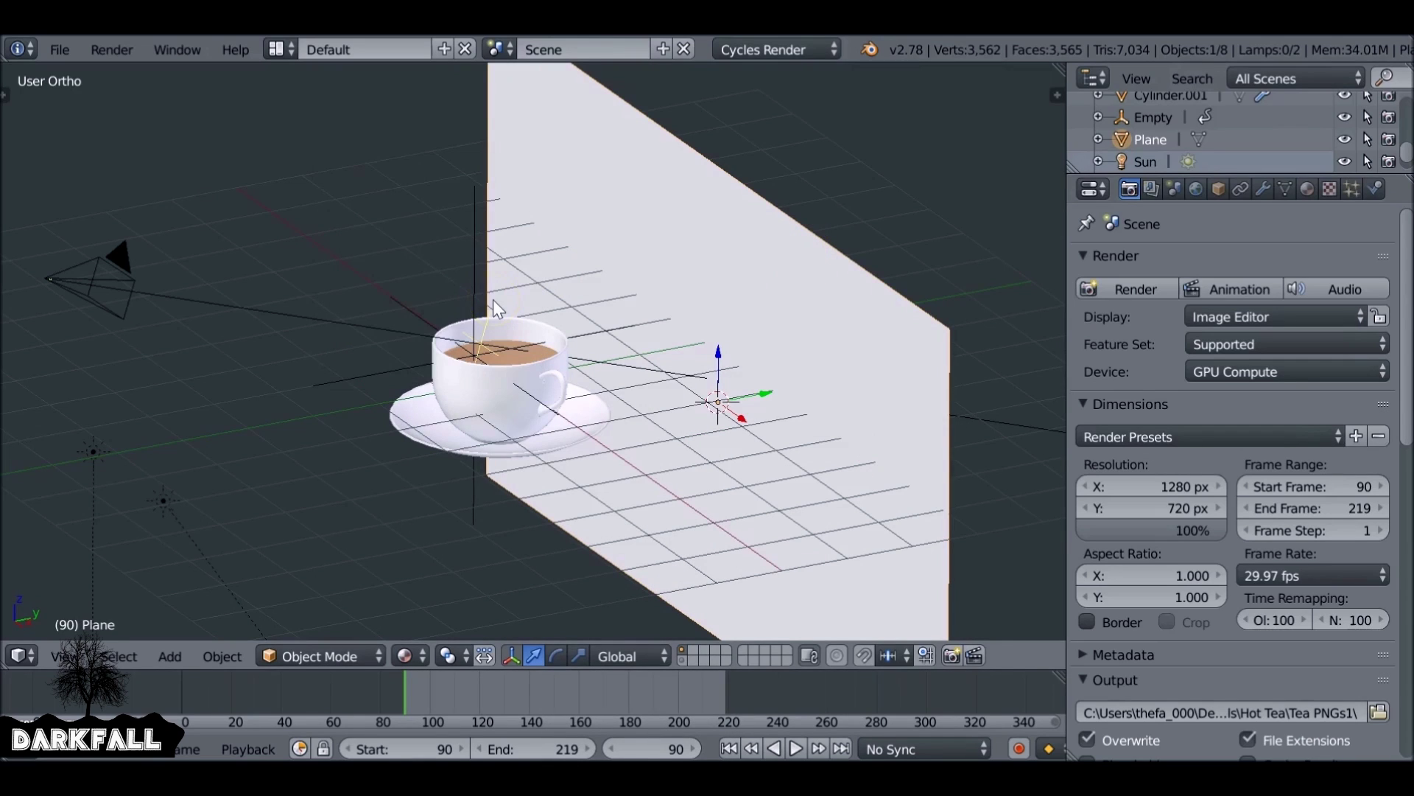
Select the teacup and snap the 3D cursor to it.
right_click(482, 355)
right_click(479, 377)
key("shift+a")
key("Escape")
key("shift+s")
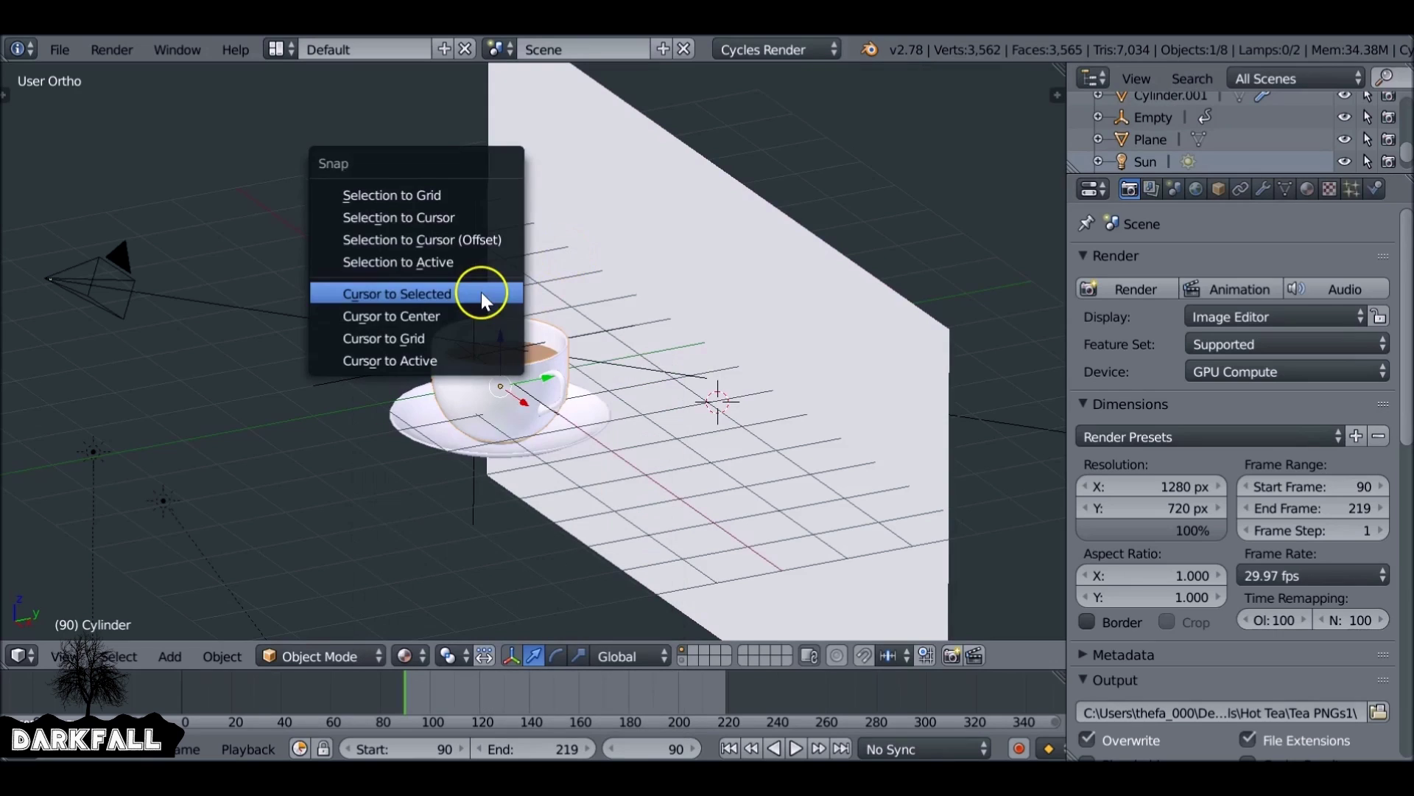
left_click(480, 294)
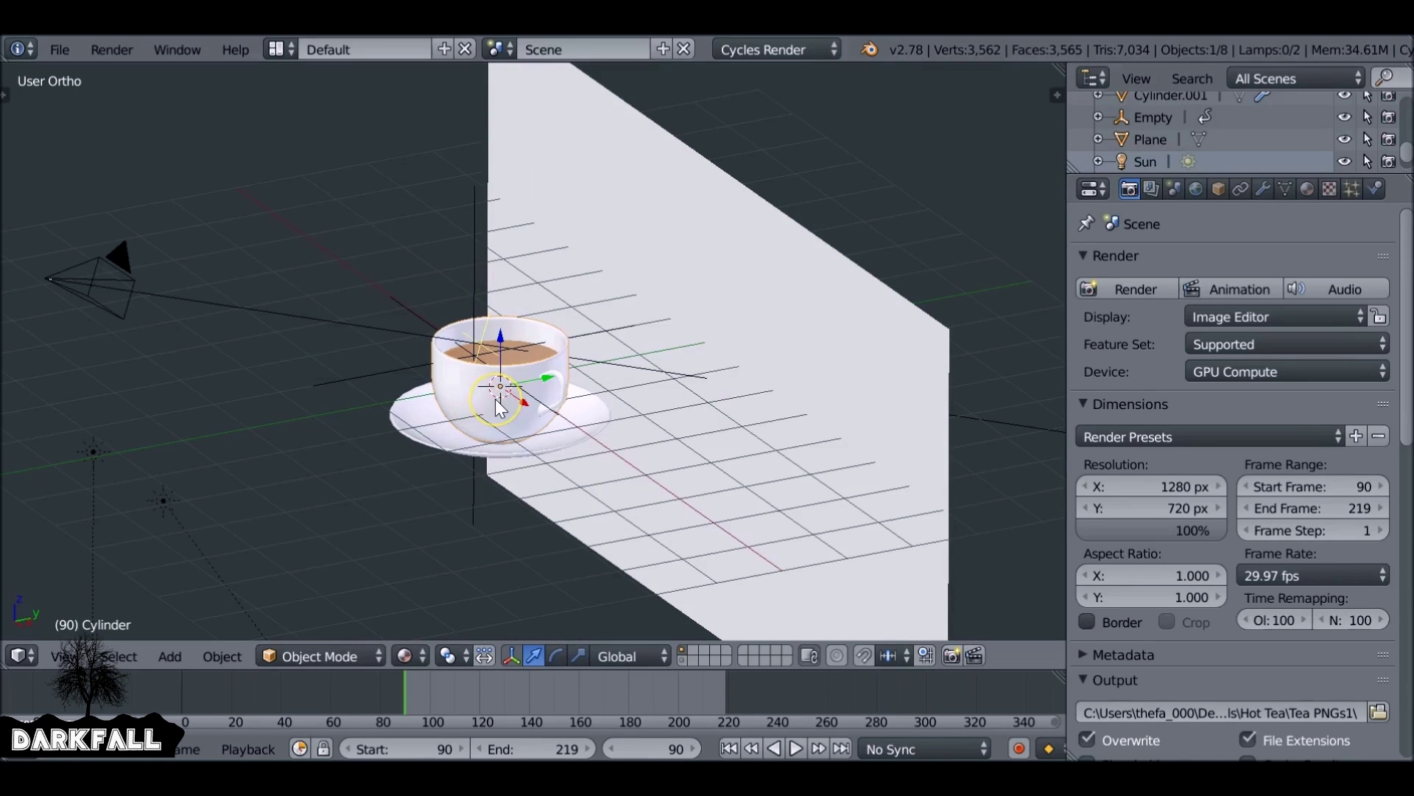
Select the tea surface inside the cup and remove its material slot.
scroll(495, 399, "up", 2)
middle_click_drag(495, 399, 498, 339)
right_click(497, 339)
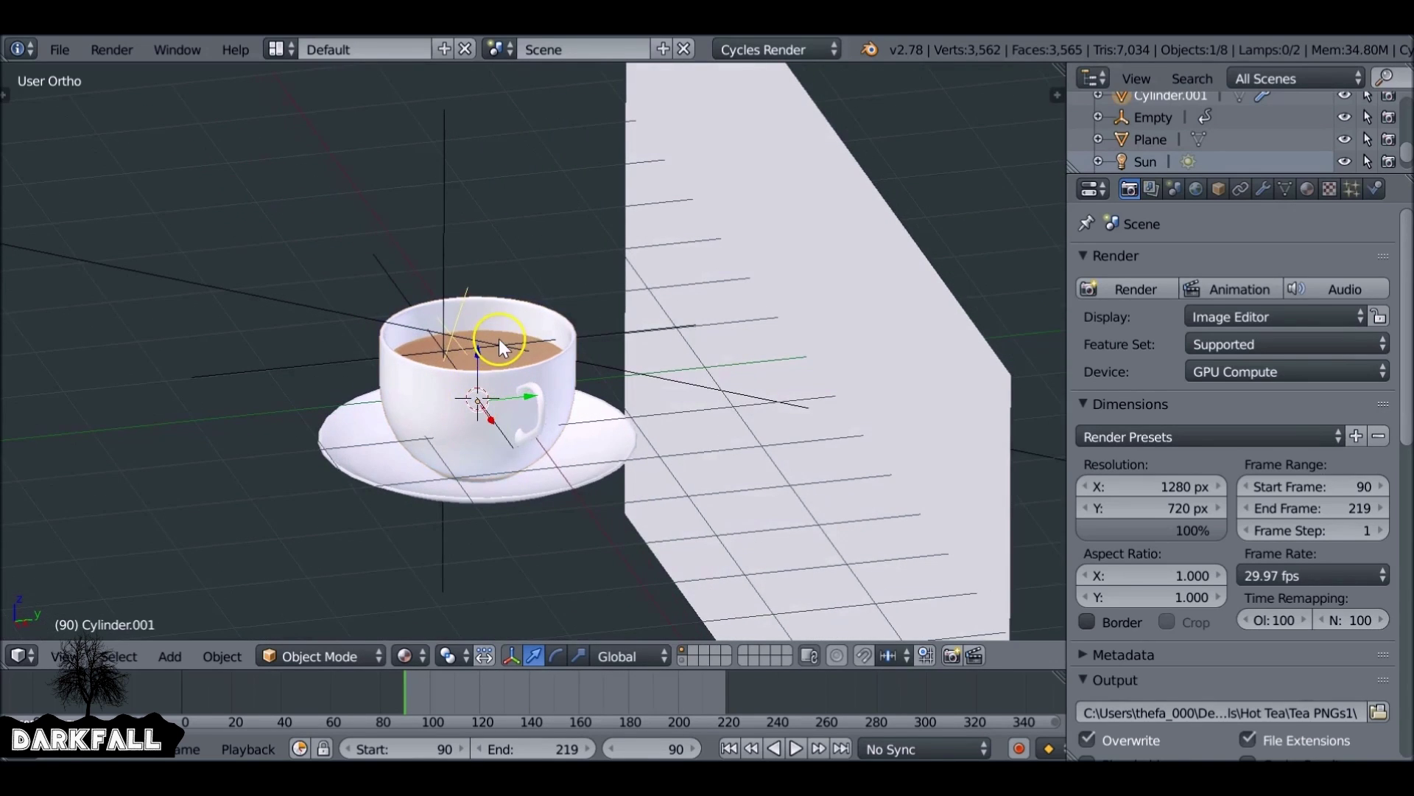
left_click(1306, 189)
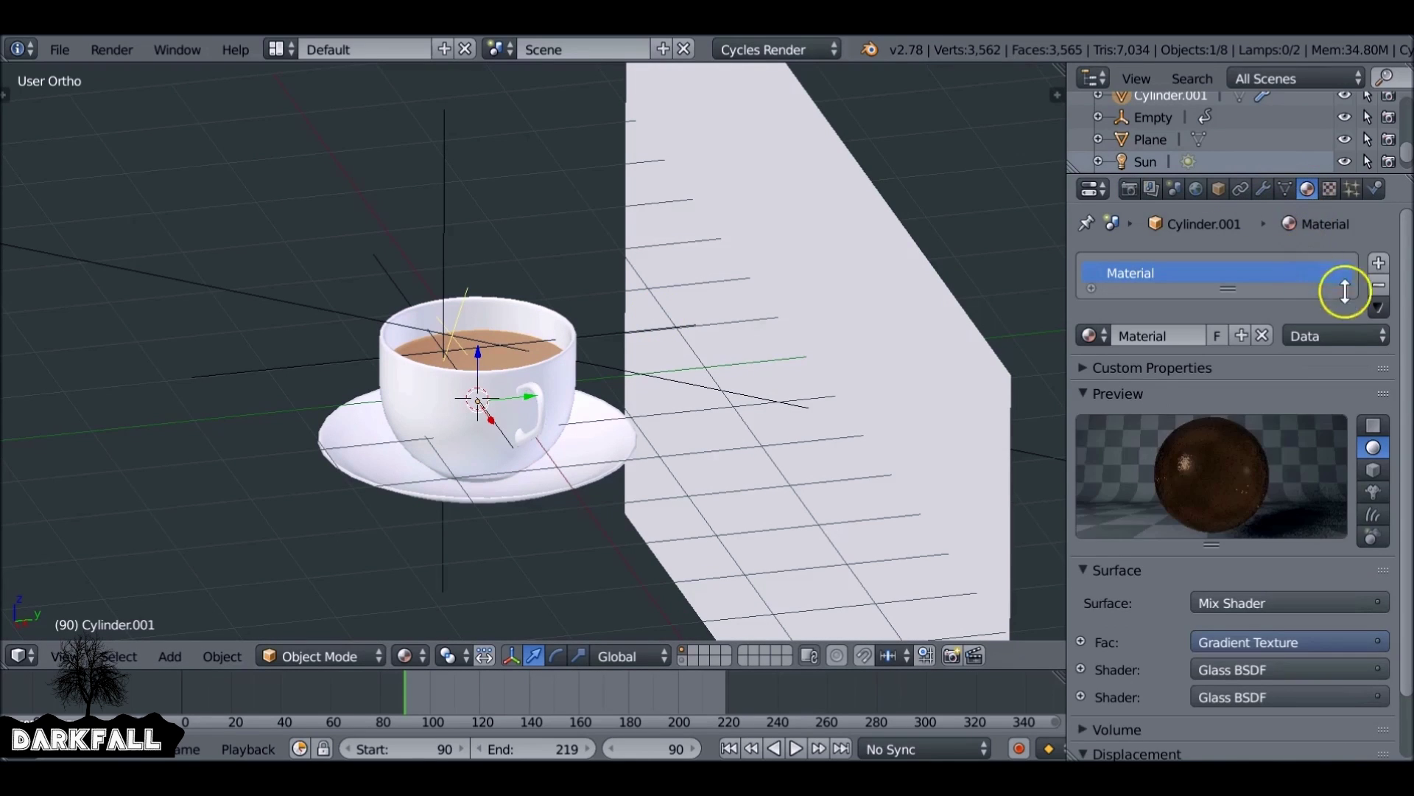
left_click(1379, 285)
Remove the Cup.001 material slot from the teacup.
right_click(577, 341)
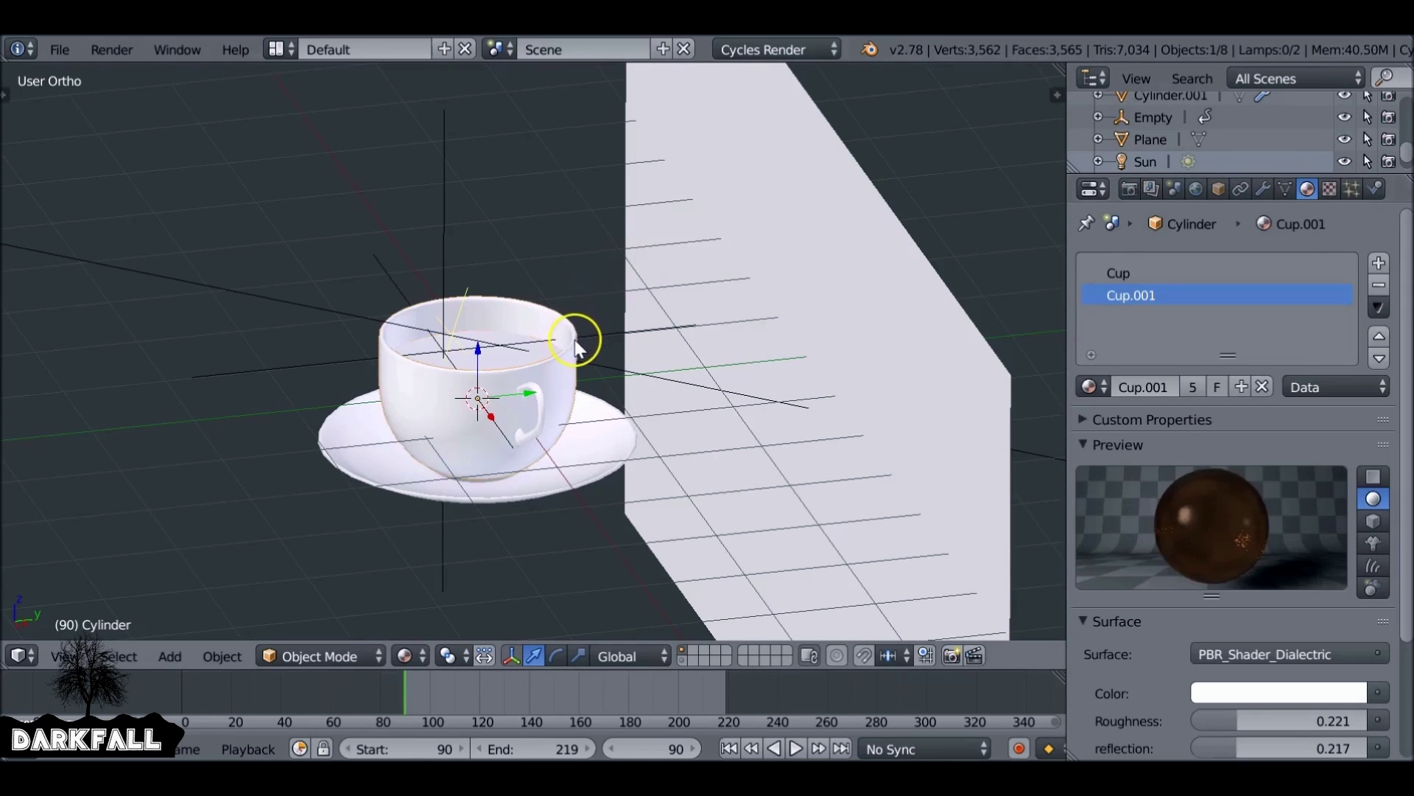
left_click(1334, 297)
left_click(1379, 285)
Delete the saucer under the teacup.
right_click(582, 468)
key("x")
left_click(581, 466)
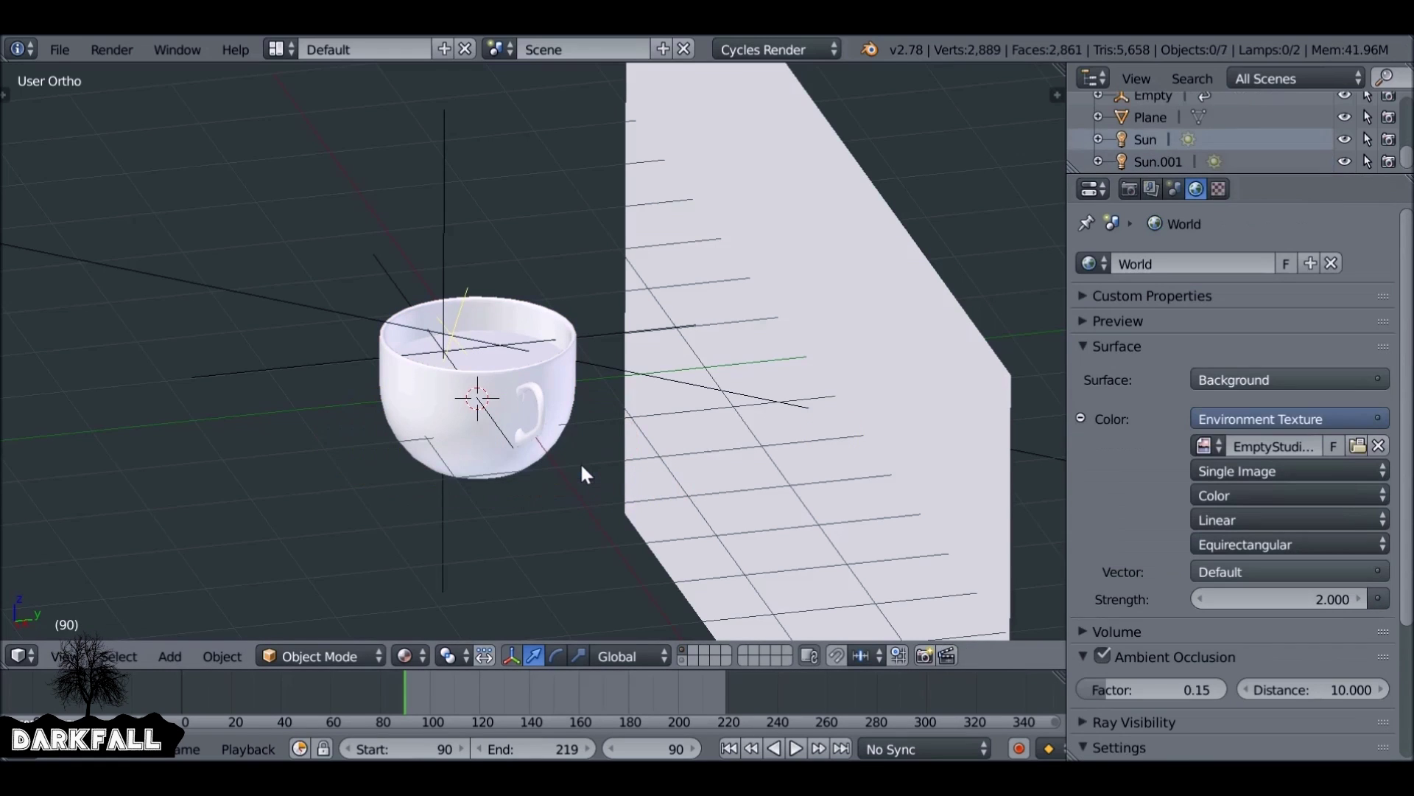
Give the backdrop plane a new Diffuse BSDF material coloured black, and save the file over the existing one.
right_click(732, 250)
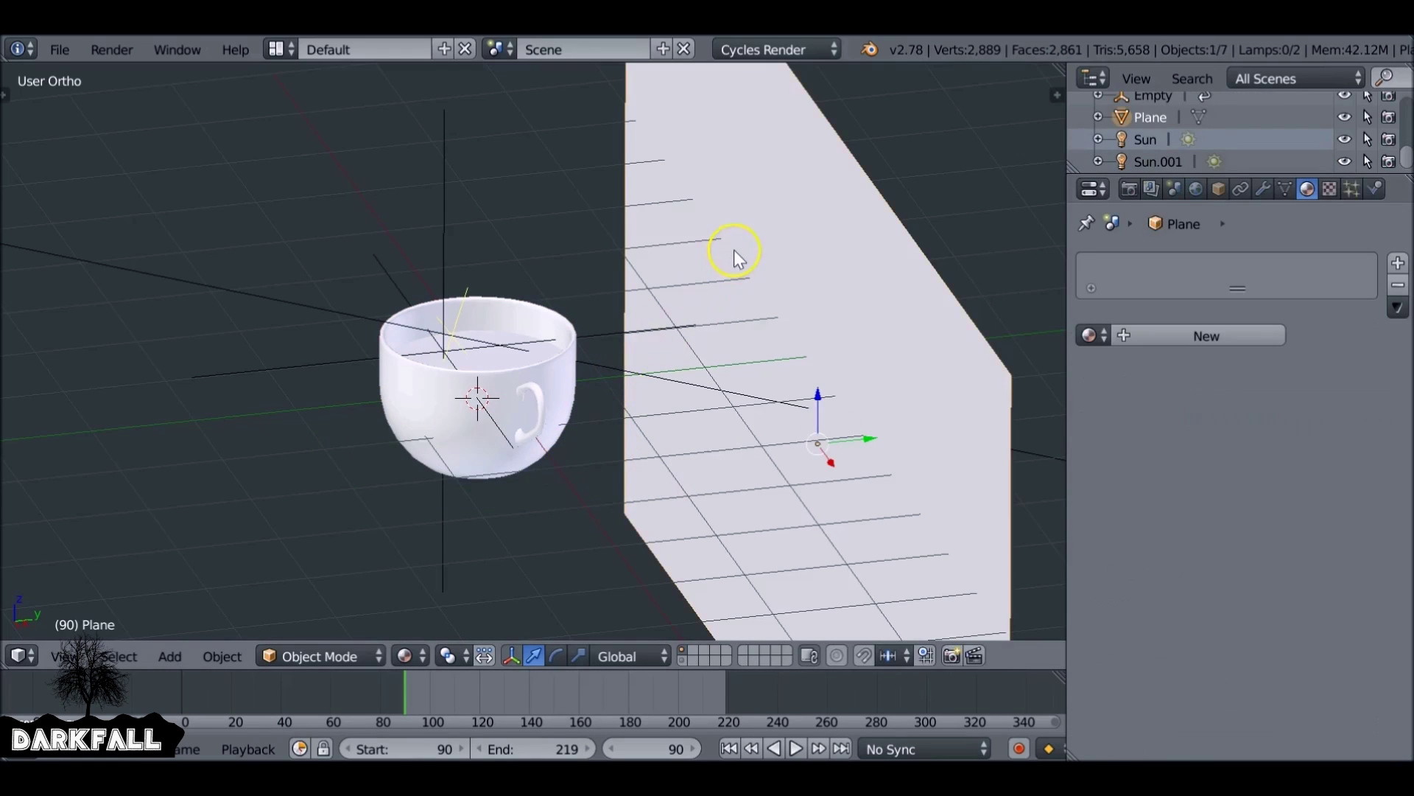
left_click(1170, 305)
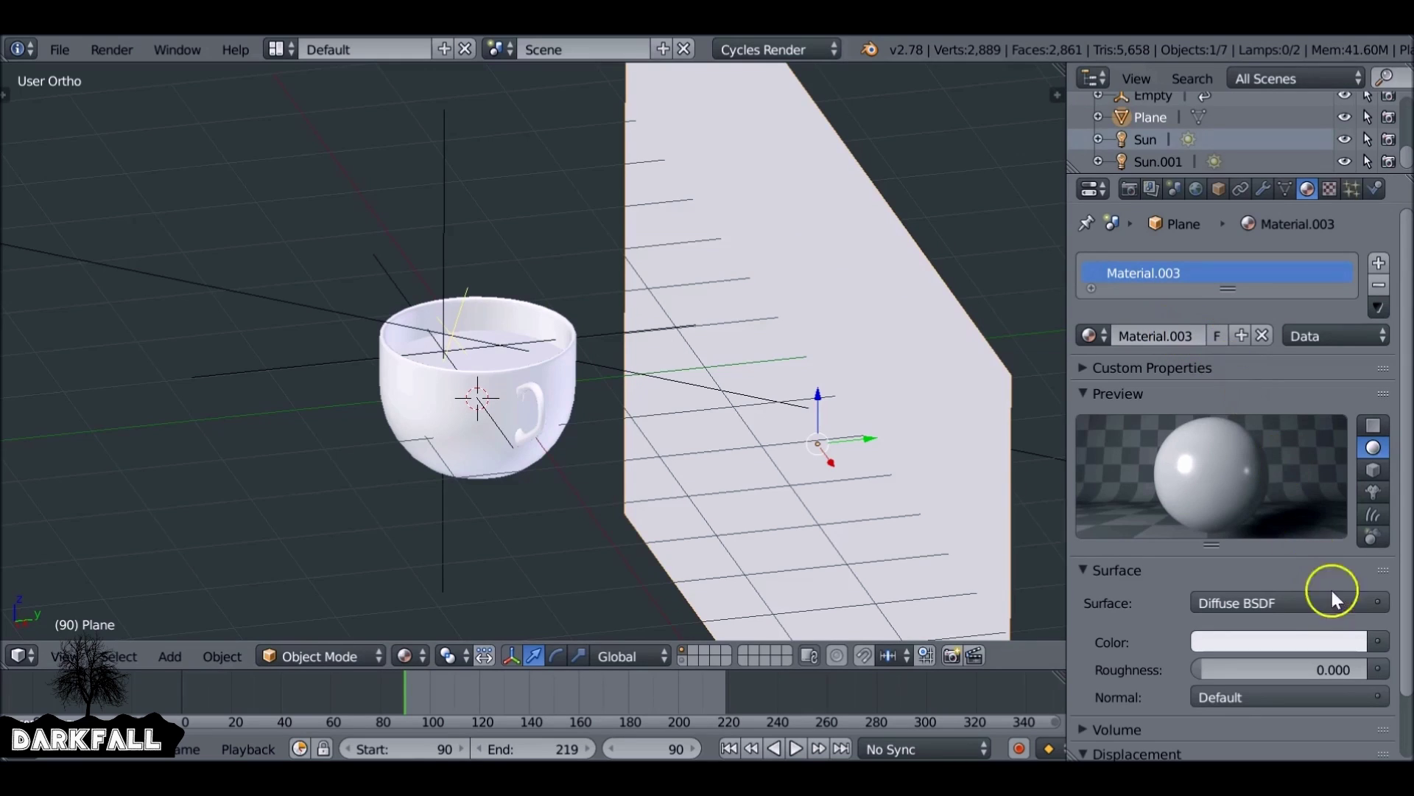
left_click(1301, 643)
left_click_drag(1348, 402, 1339, 537)
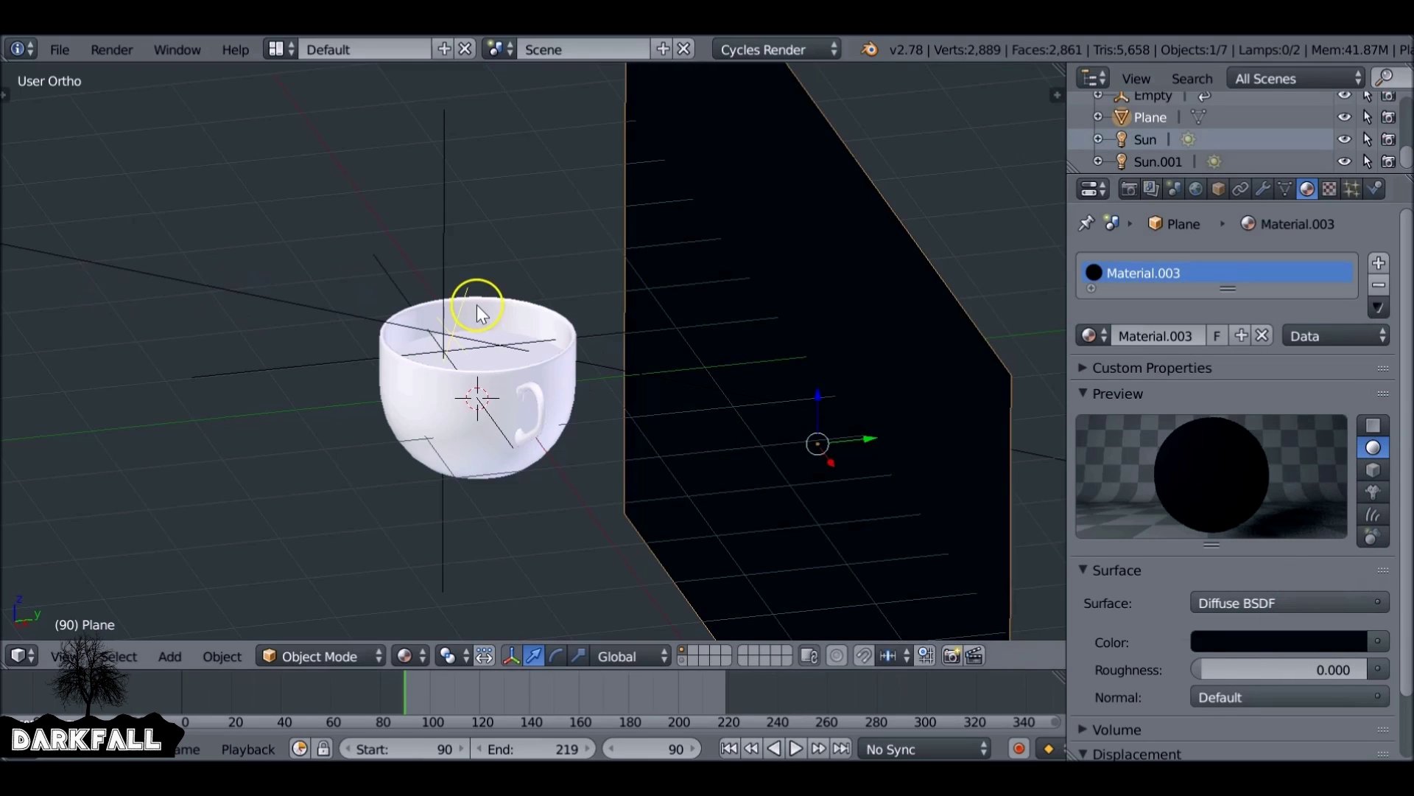
key("ctrl+s")
left_click(386, 207)
Select the teacup and remove its Cup material slot.
middle_click_drag(426, 369, 521, 376)
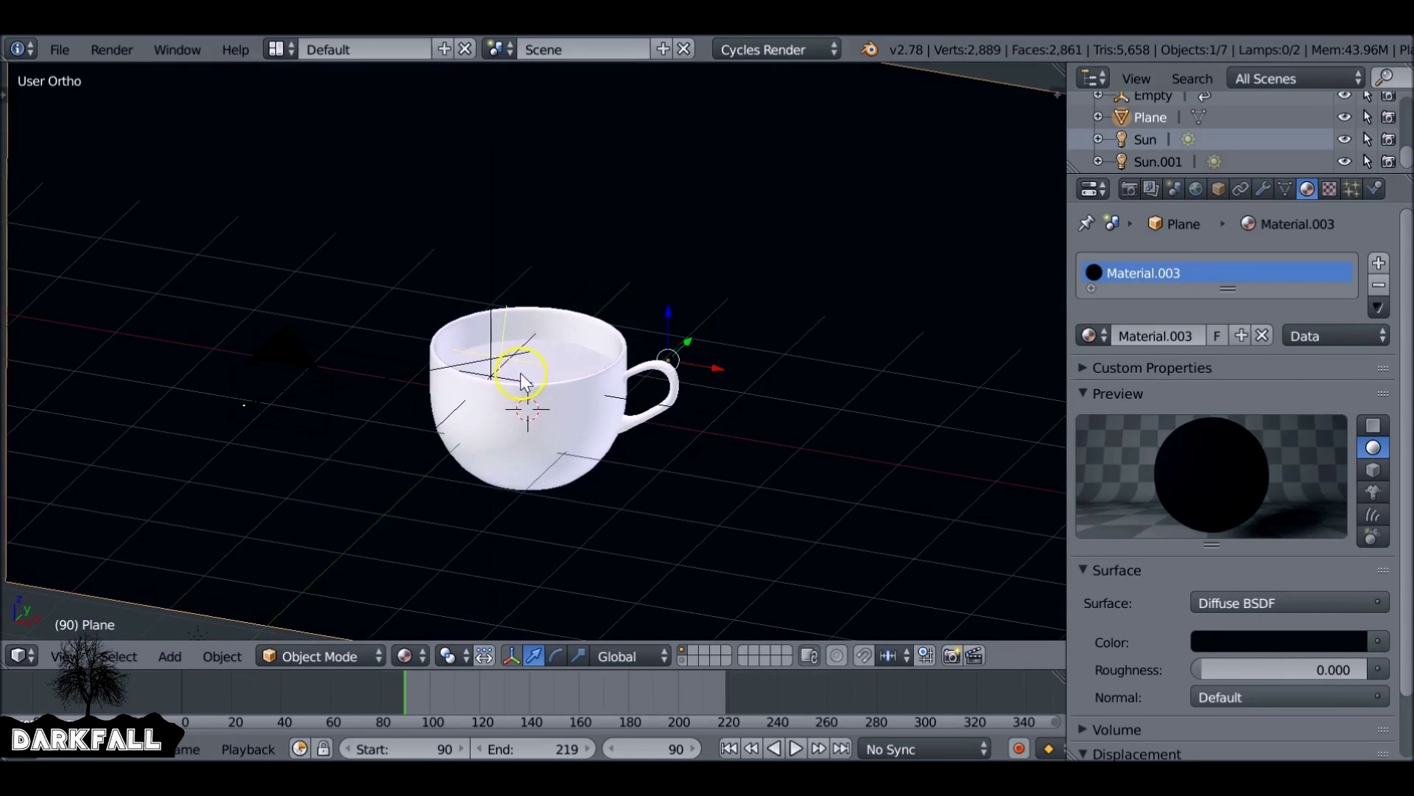
right_click(604, 377)
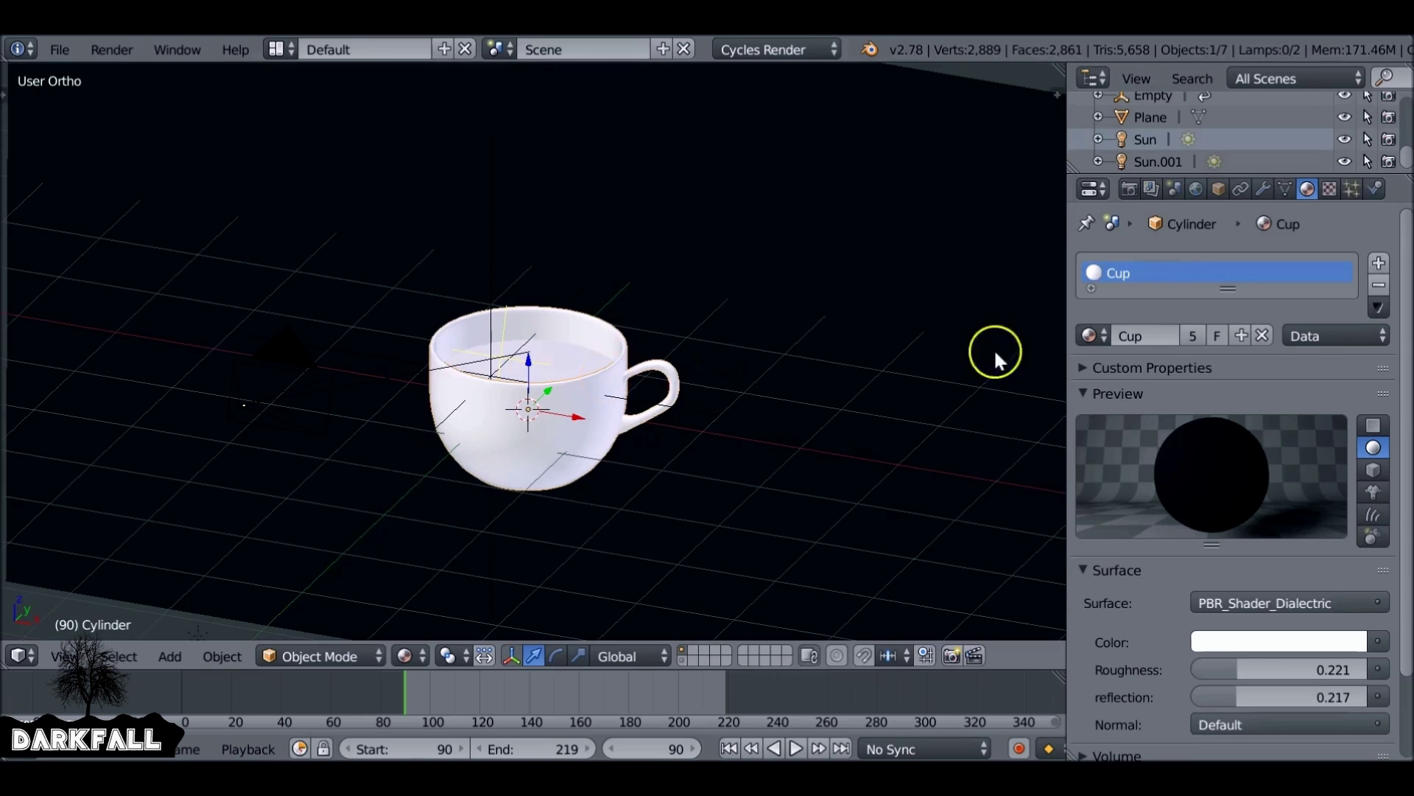
left_click(1375, 284)
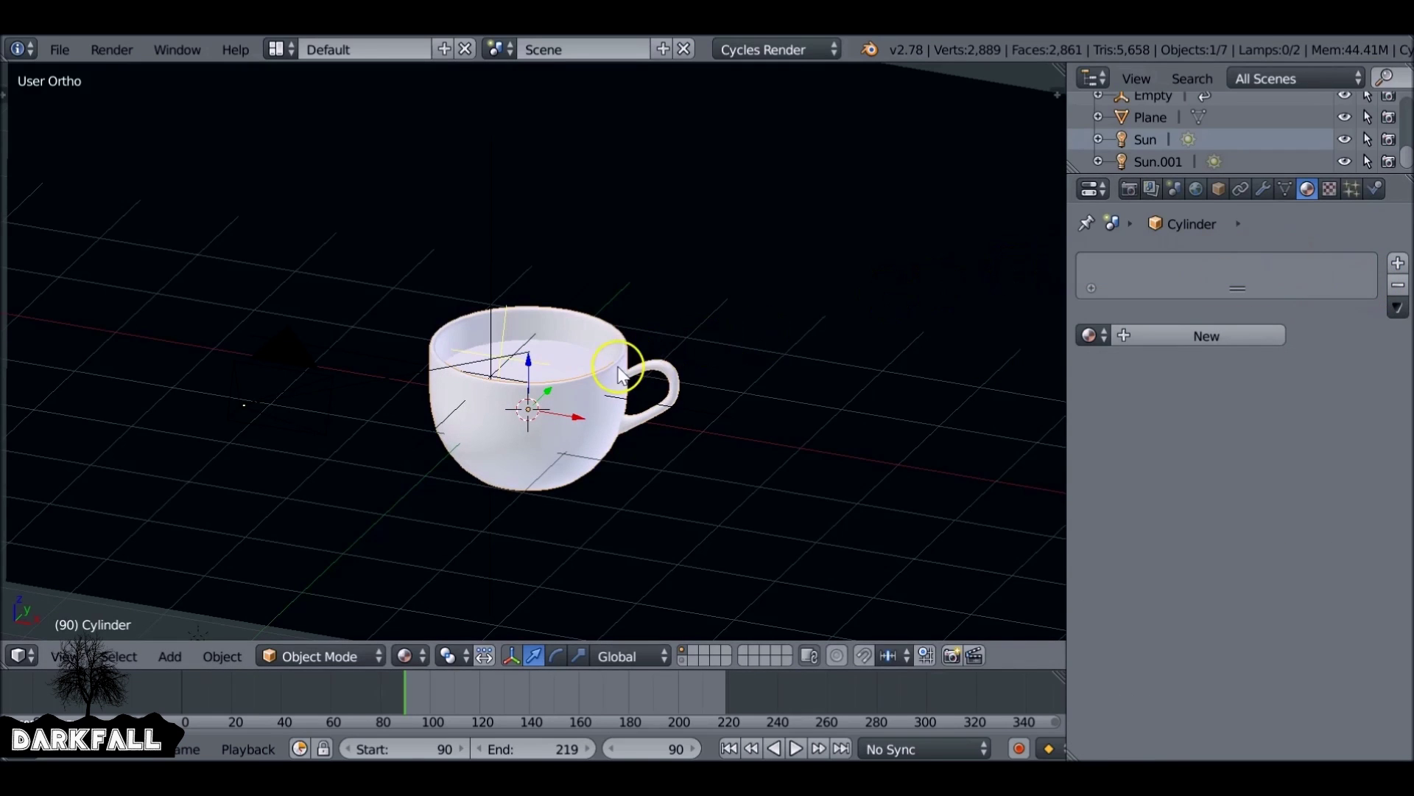
Delete all vertices of the teacup's handle in Edit Mode and return to Object Mode.
key("Tab")
scroll(634, 386, "up", 3)
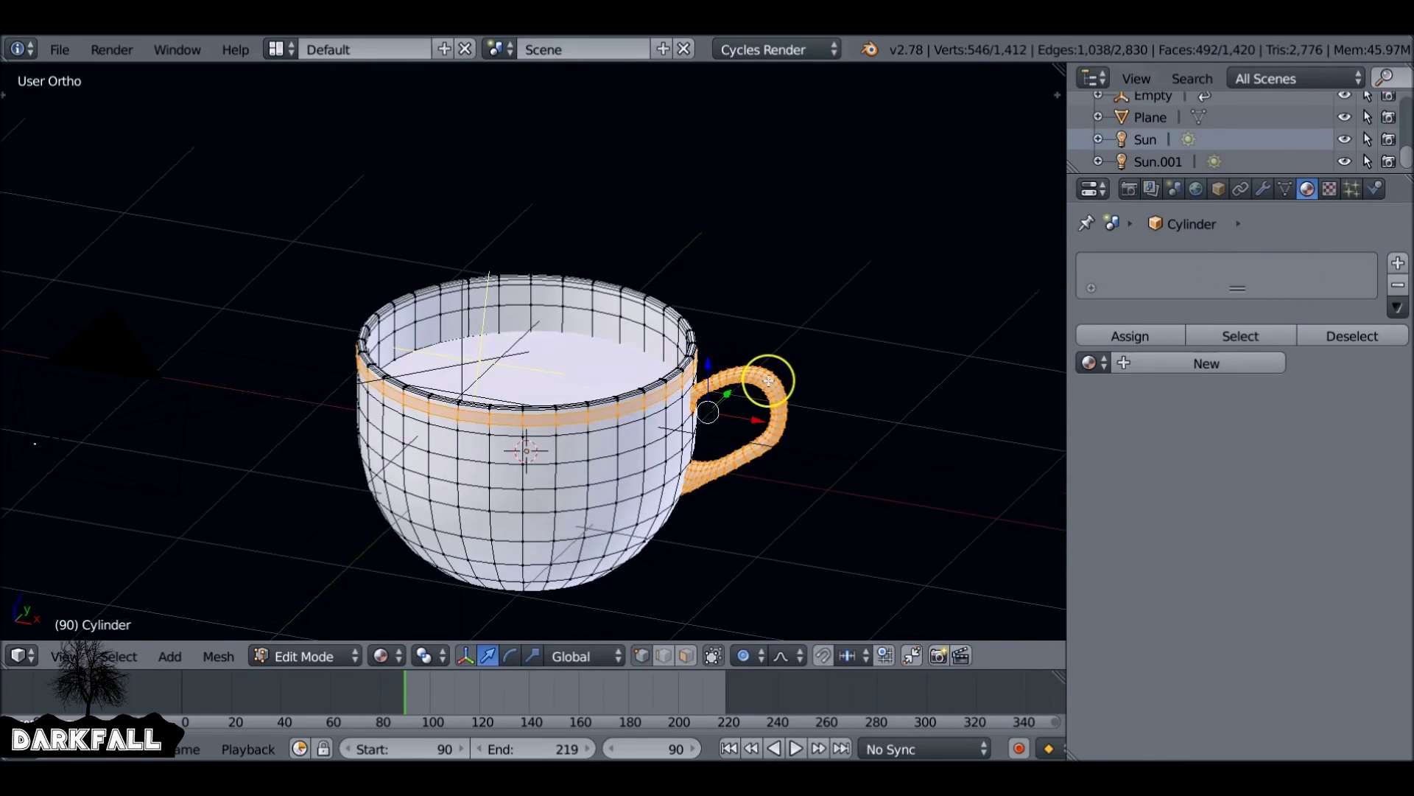
right_click(768, 381)
key("l")
key("x")
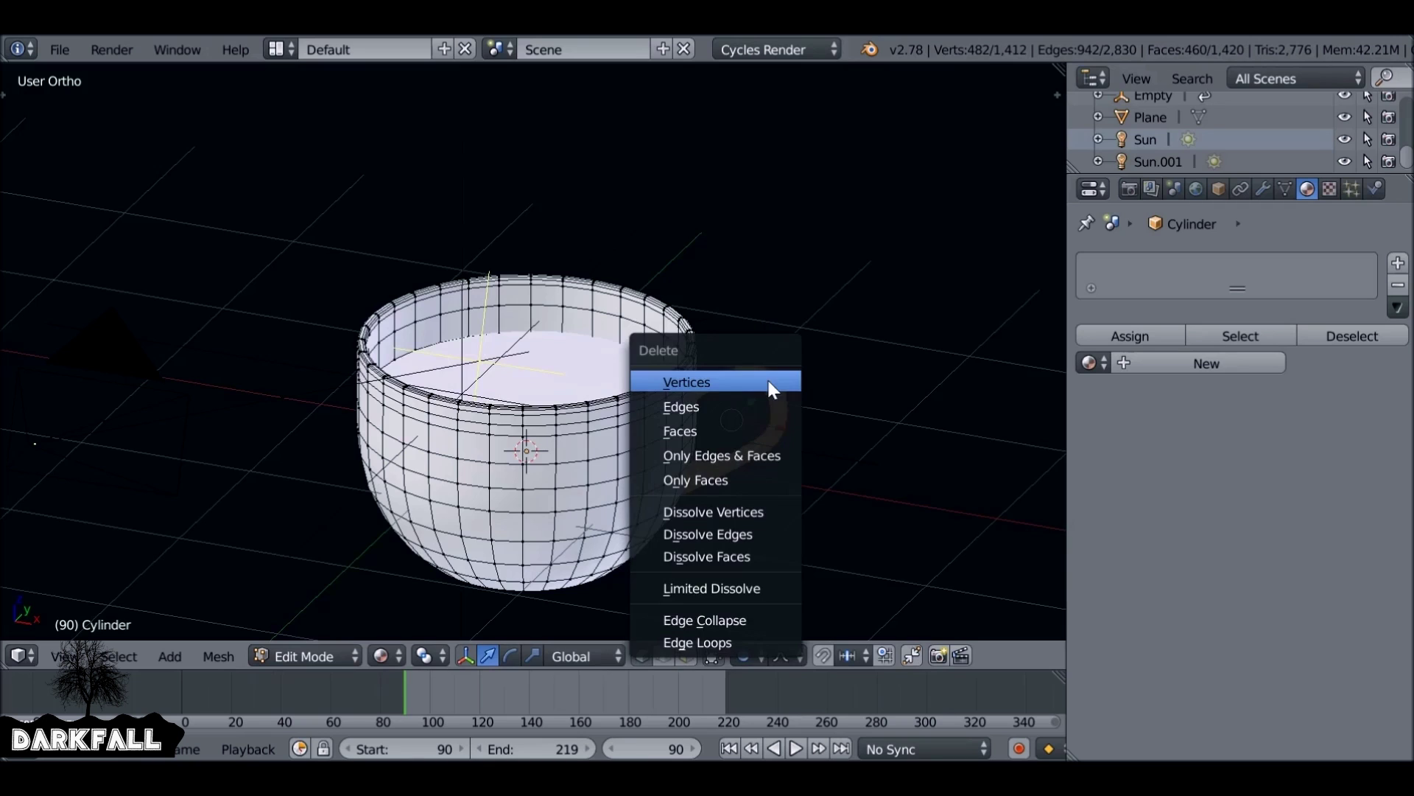
left_click(770, 383)
key("Tab")
Select the tea surface inside the cup and enable a transparent film background in the render settings.
right_click(551, 358)
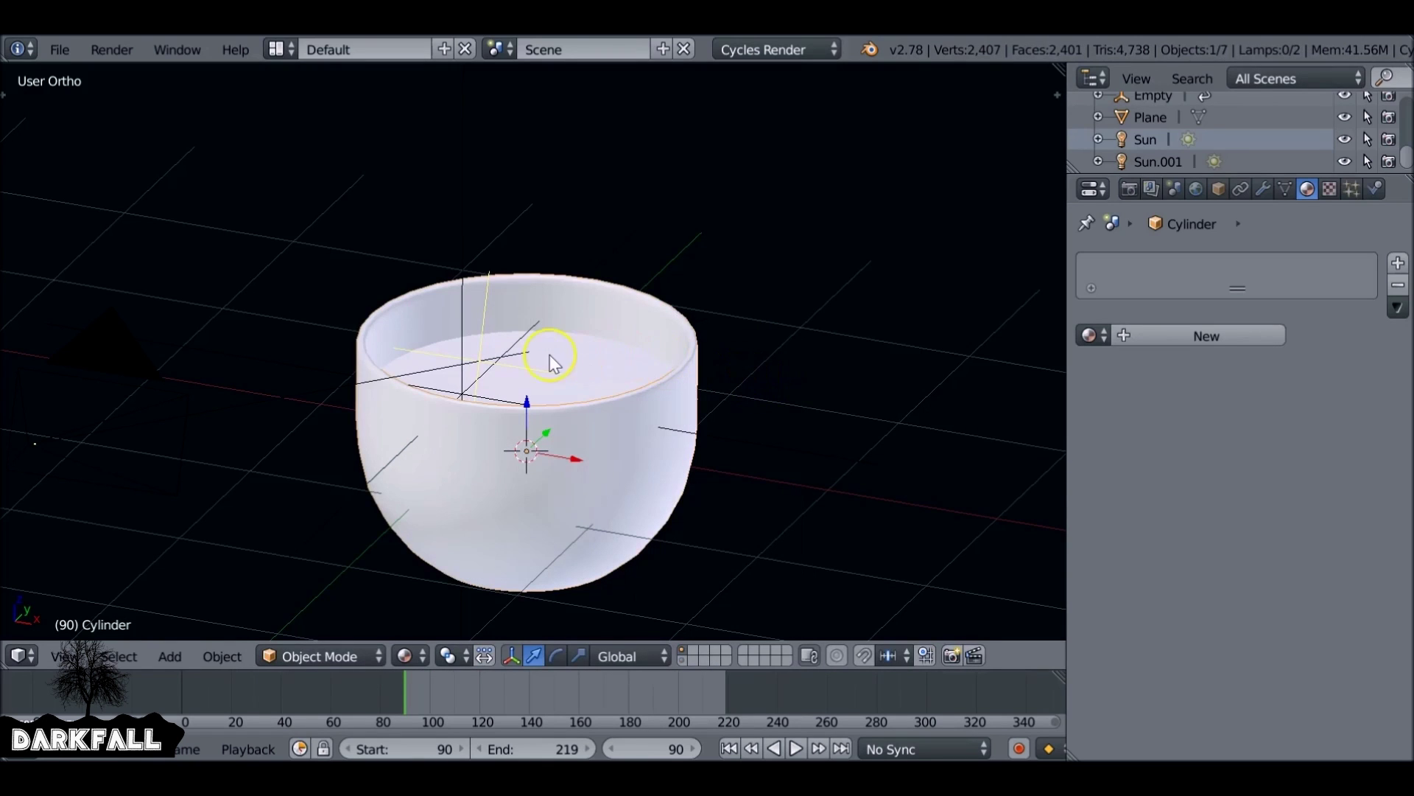
scroll(614, 361, "down", 5)
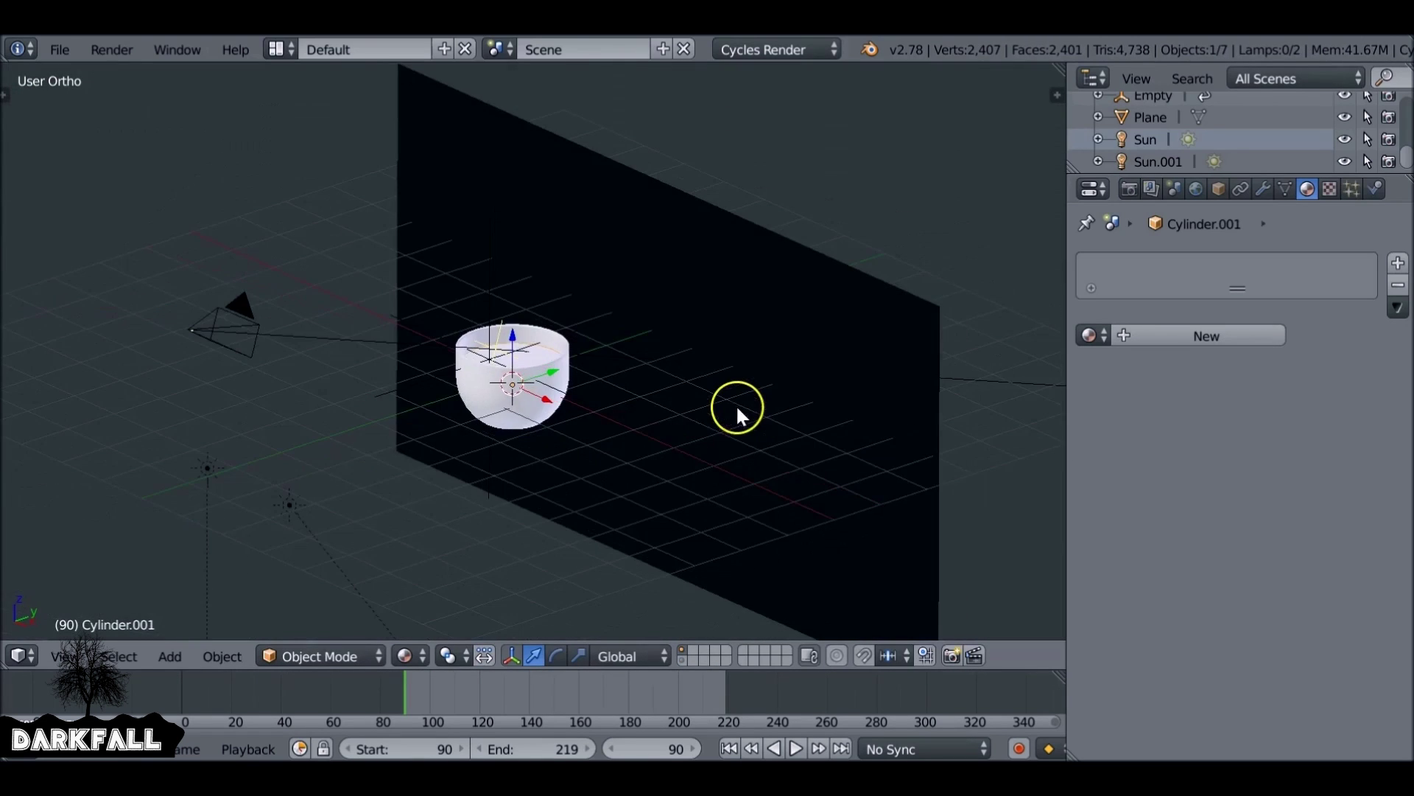
left_click(1130, 190)
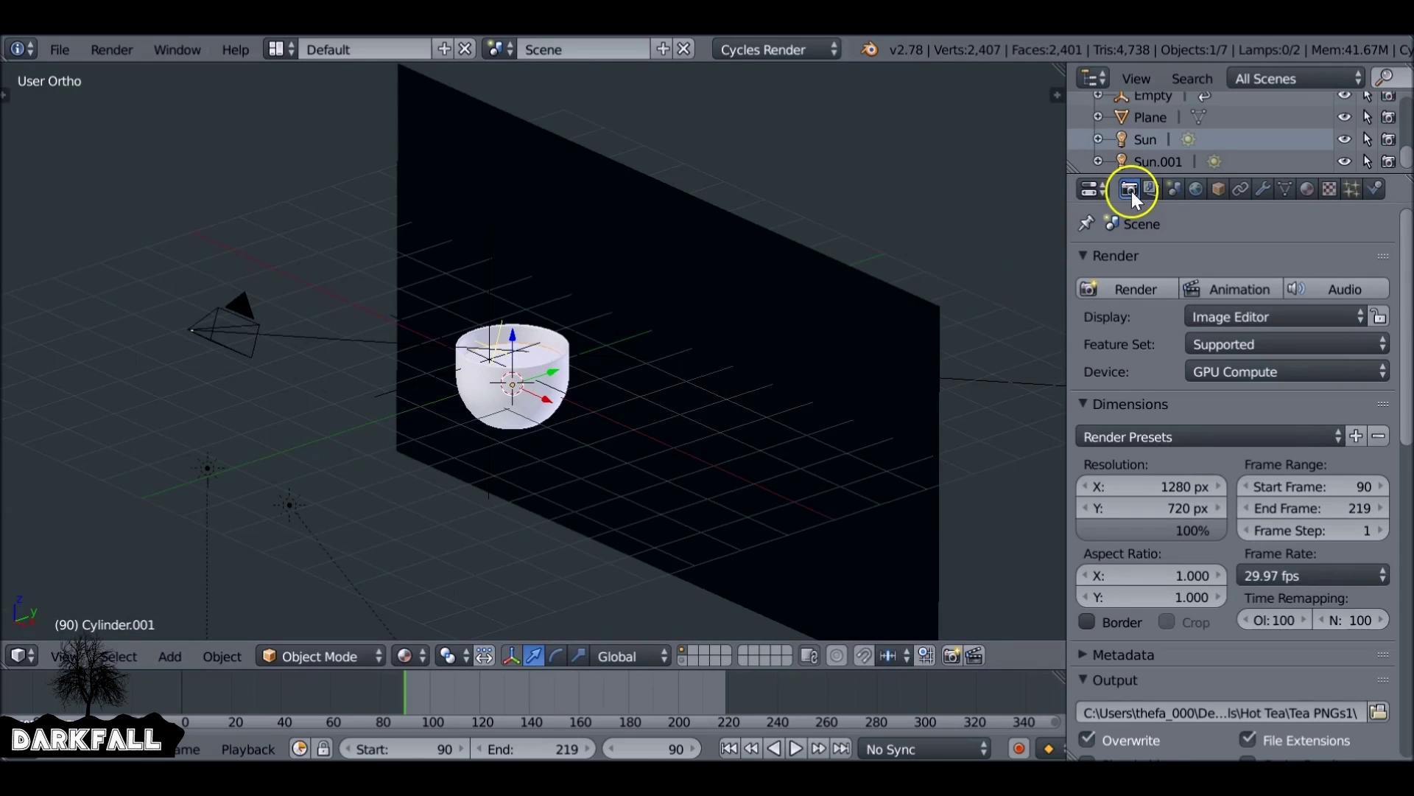
left_click_drag(1400, 287, 1406, 622)
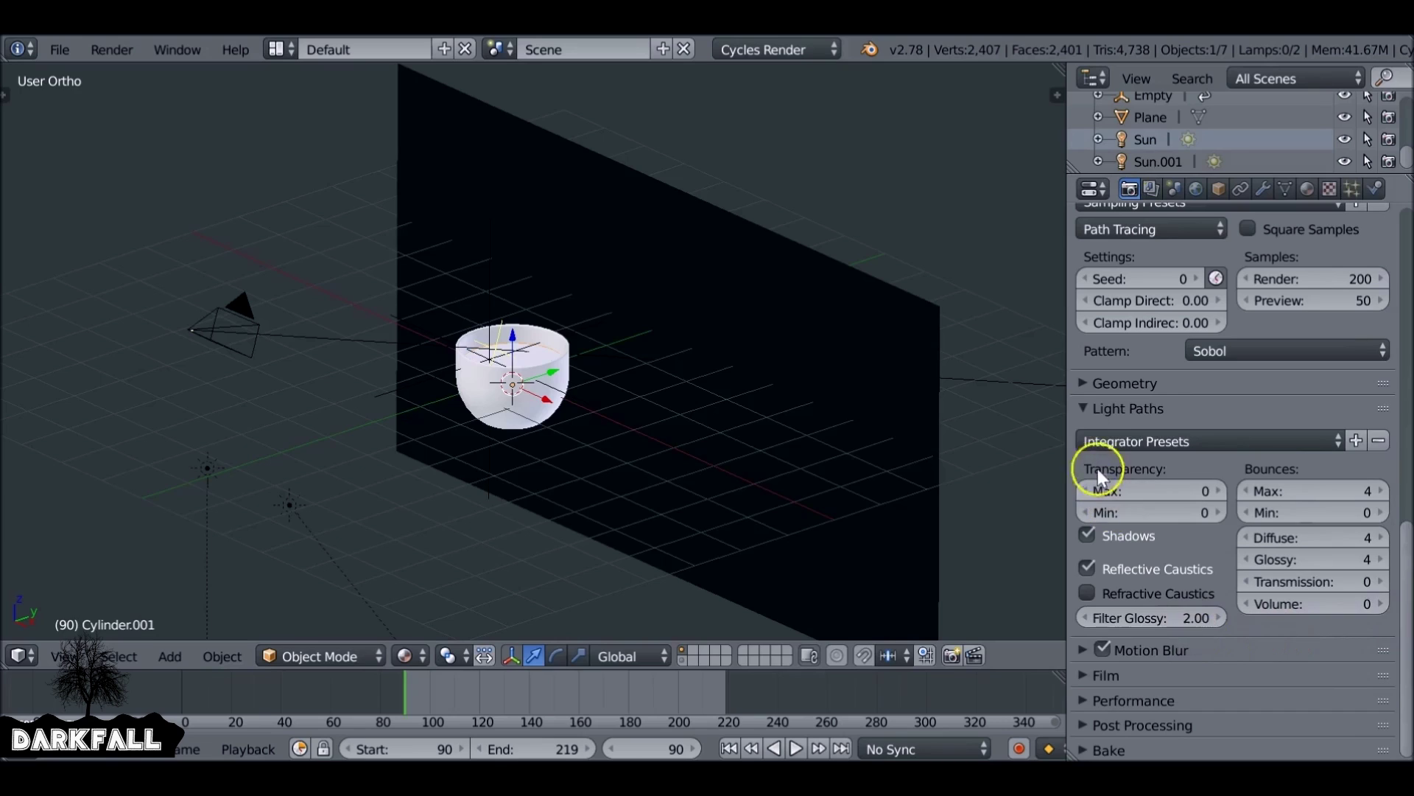
left_click(1082, 402)
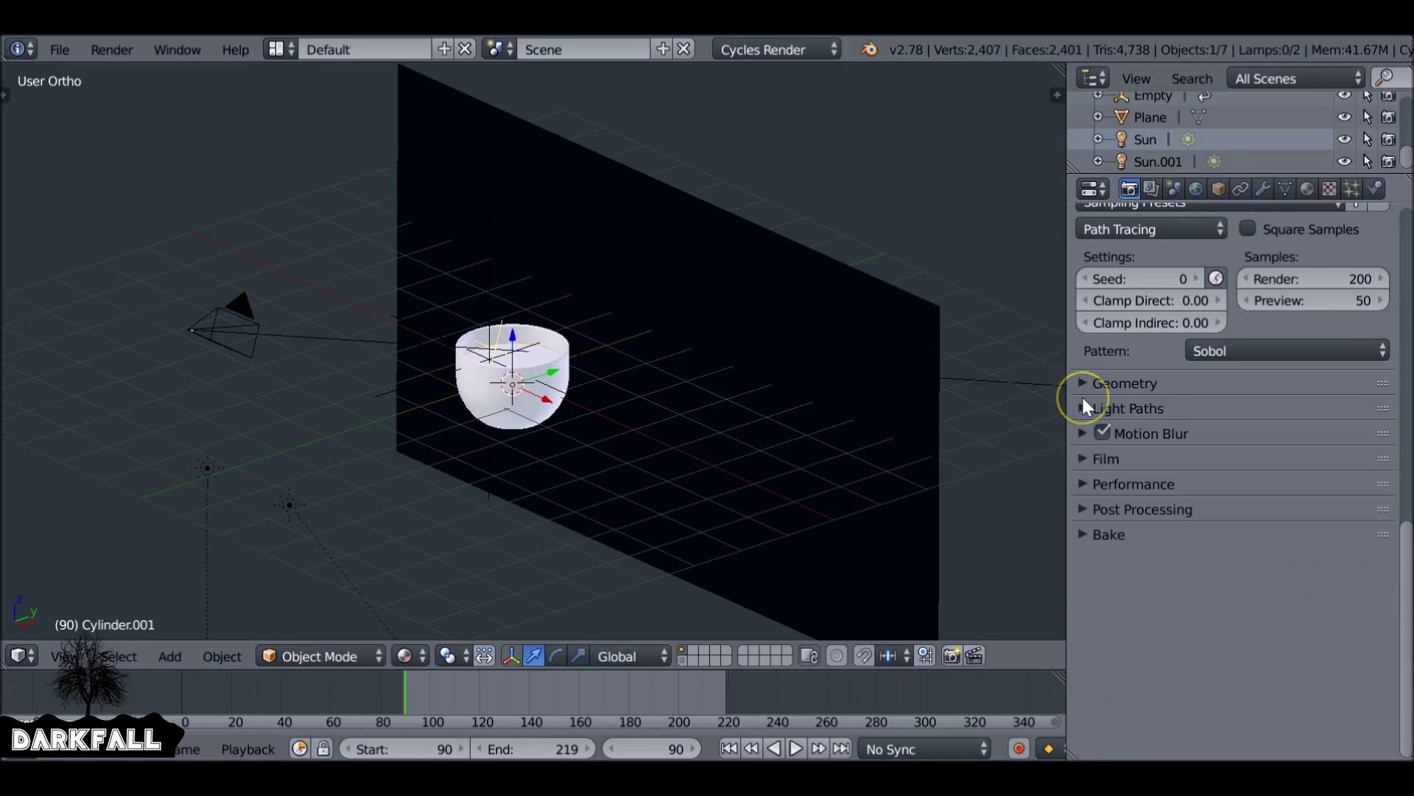
left_click(1084, 456)
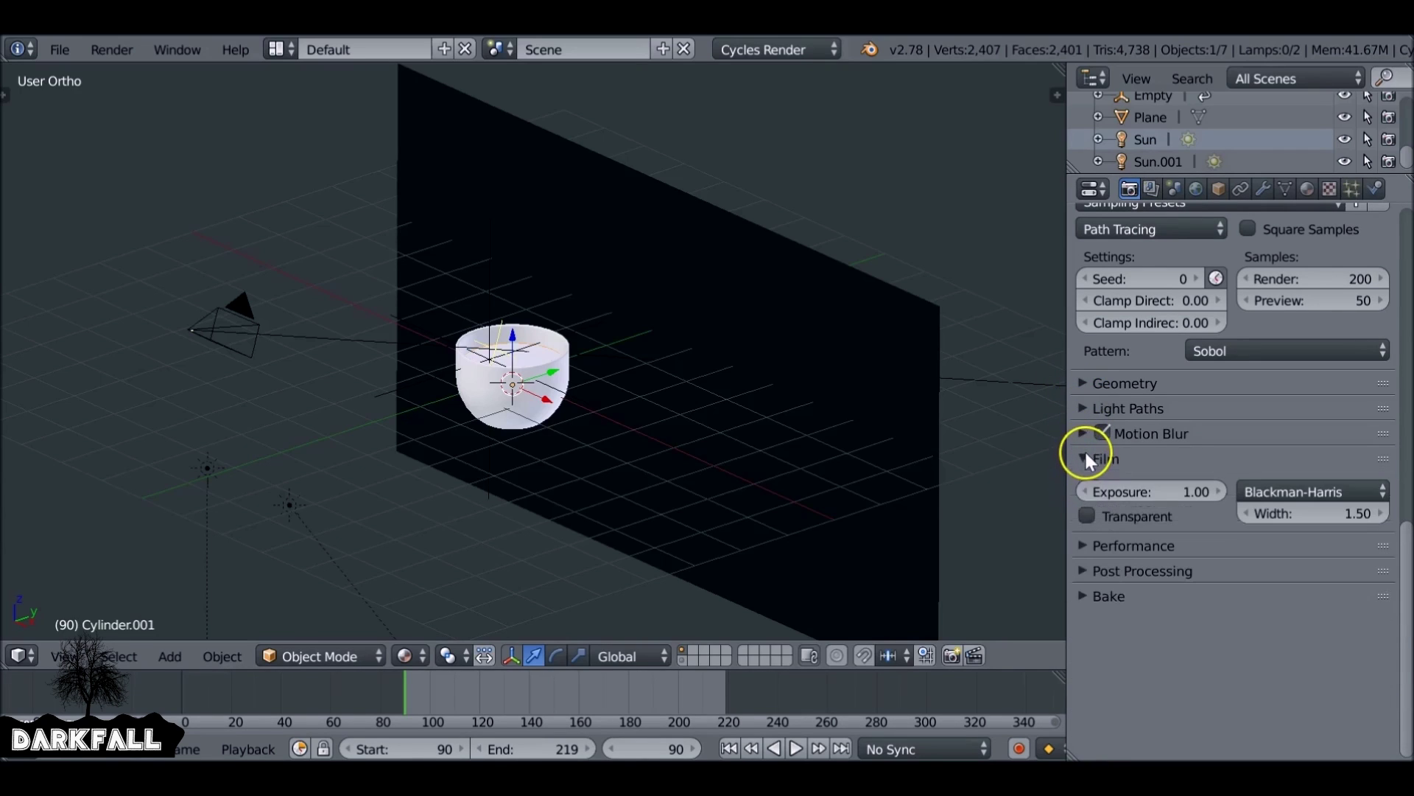
left_click(1087, 516)
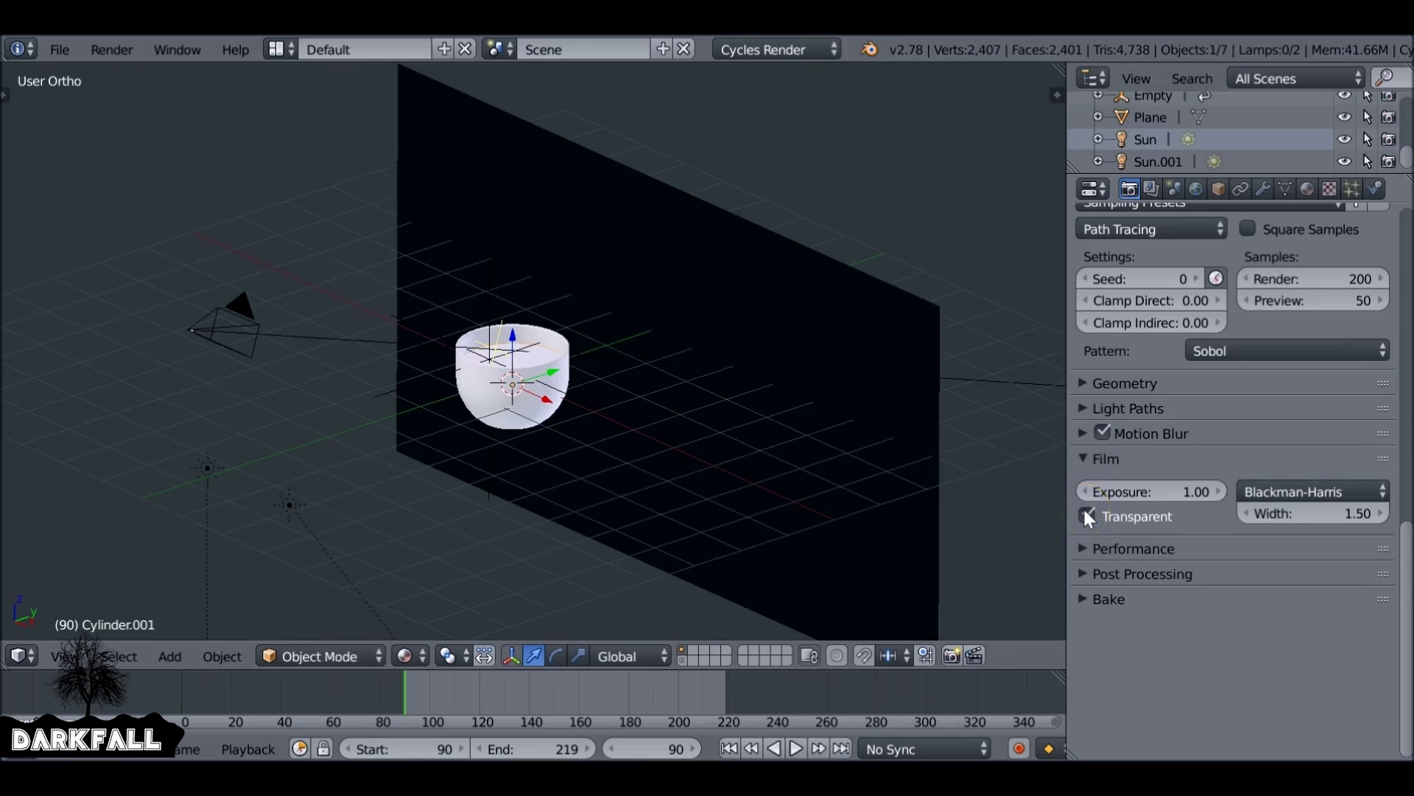
scroll(1406, 549, "up", 1)
left_click_drag(1405, 549, 1389, 227)
Enable smoke physics on the tea surface inside the cup and set its smoke type to Flow.
middle_click_drag(834, 293, 710, 338)
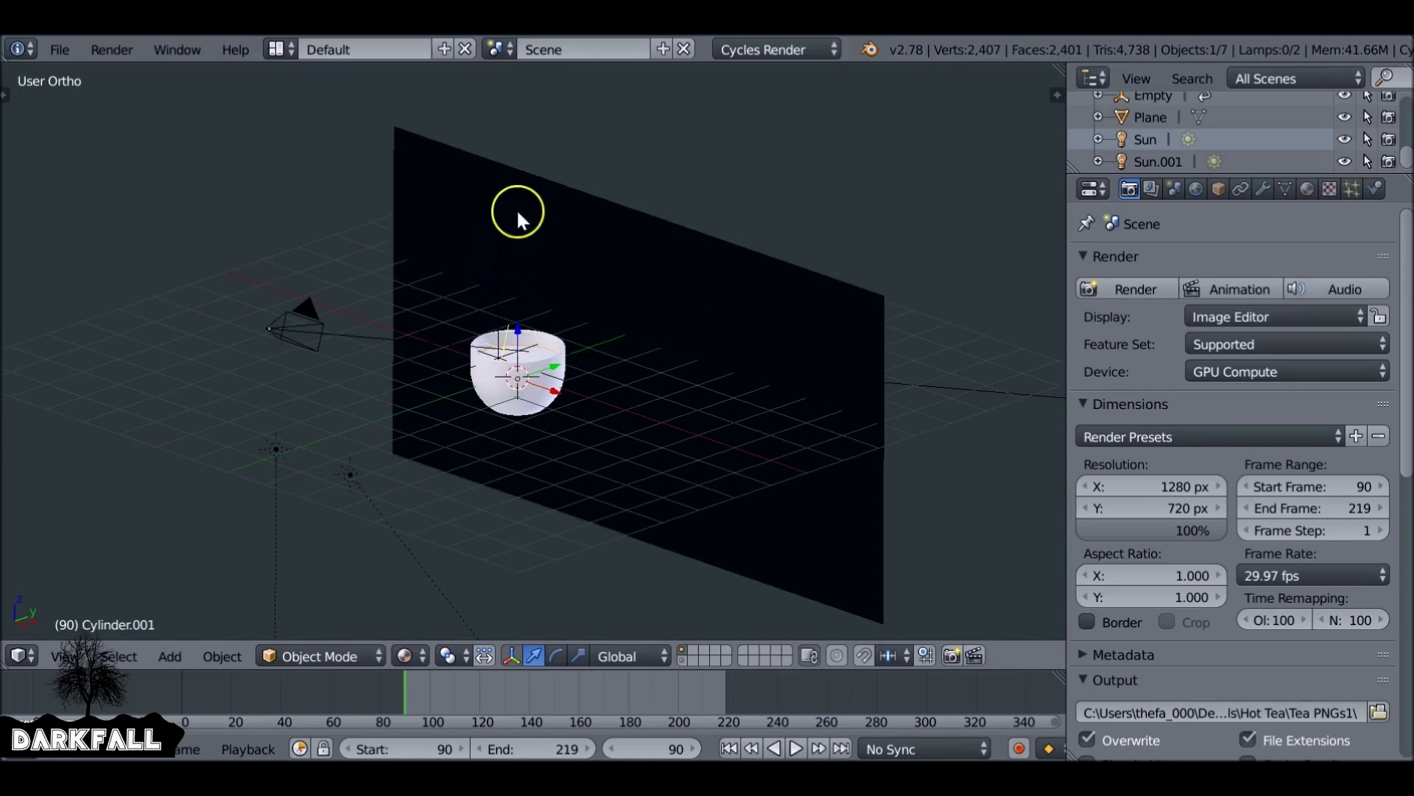
scroll(518, 325, "up", 2)
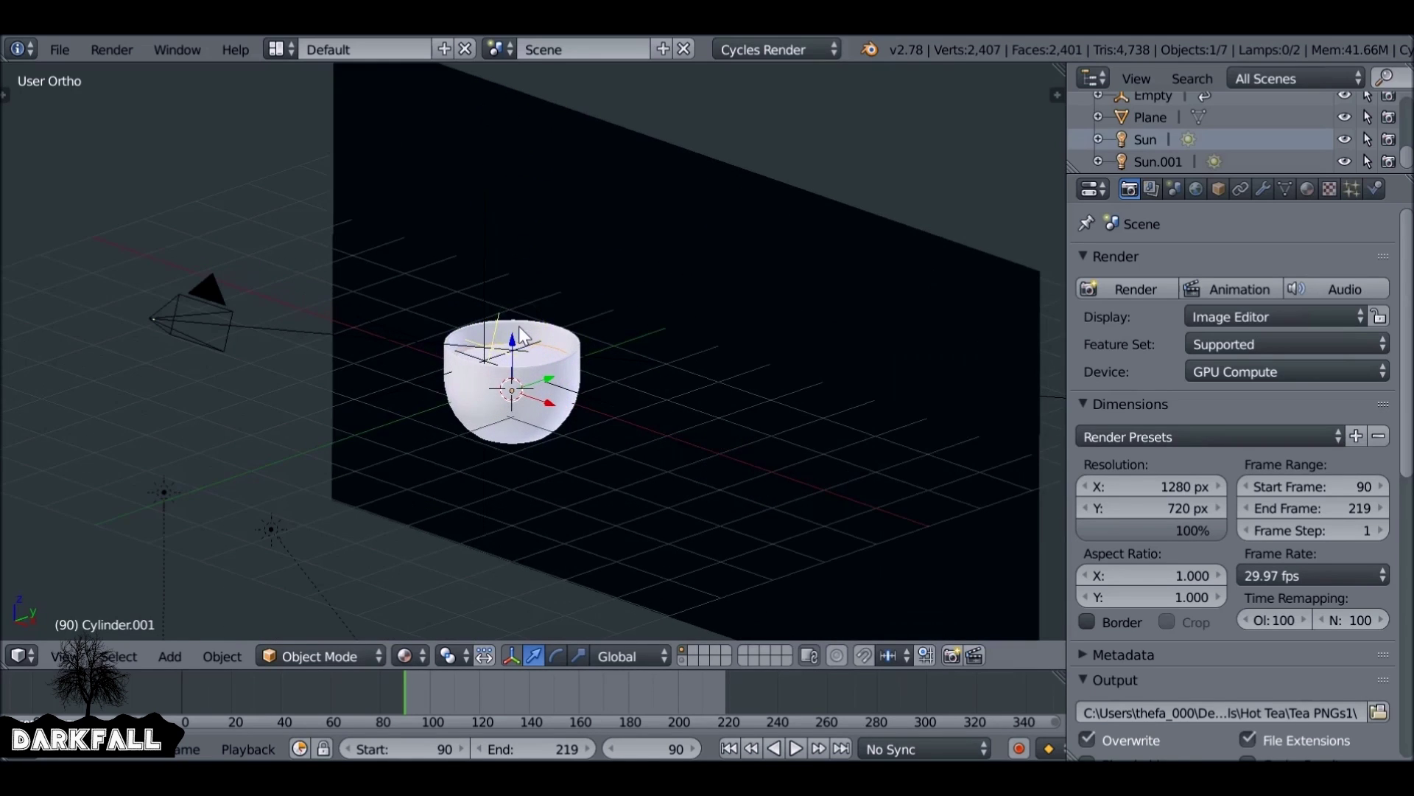
scroll(660, 428, "up", 3)
middle_click_drag(735, 465, 682, 392, "shift")
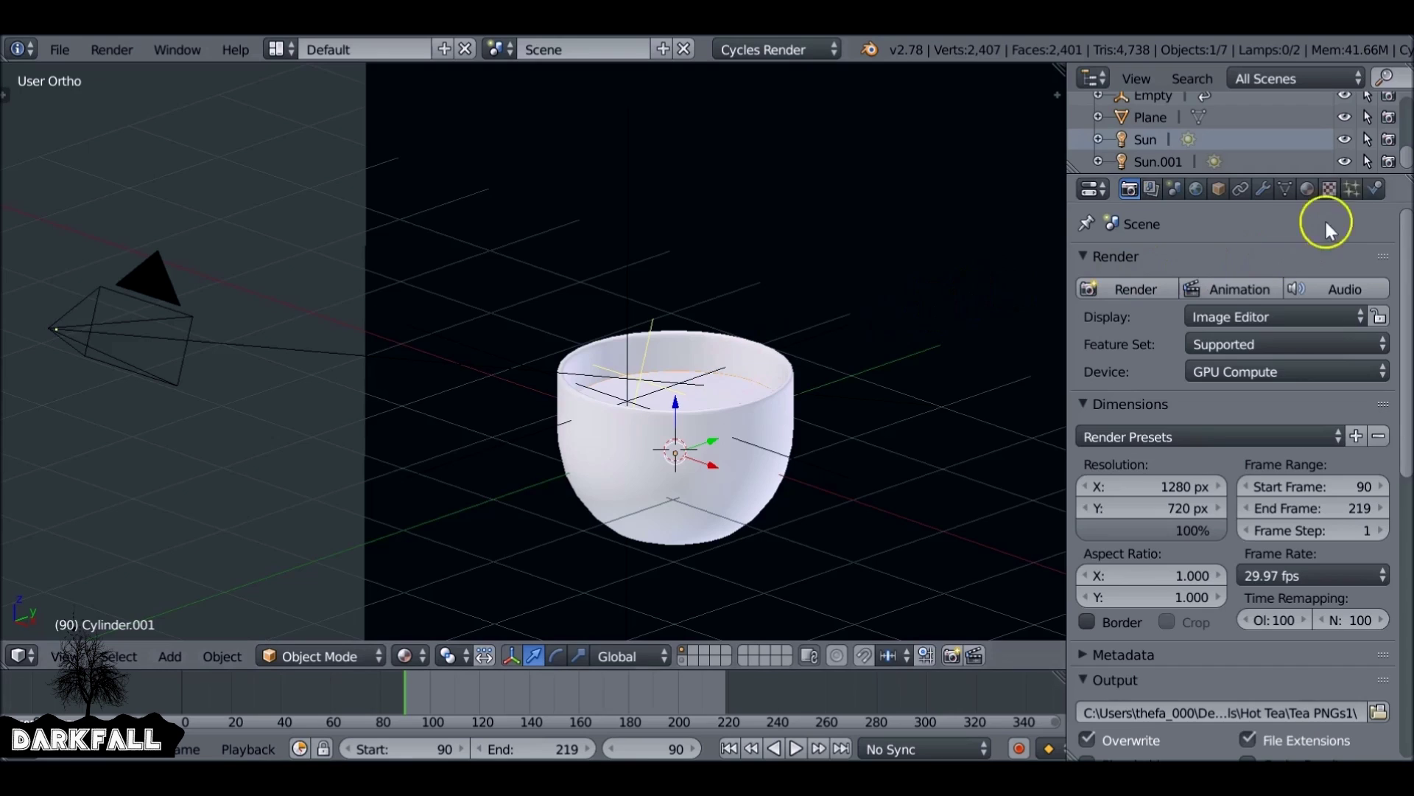
left_click(1374, 189)
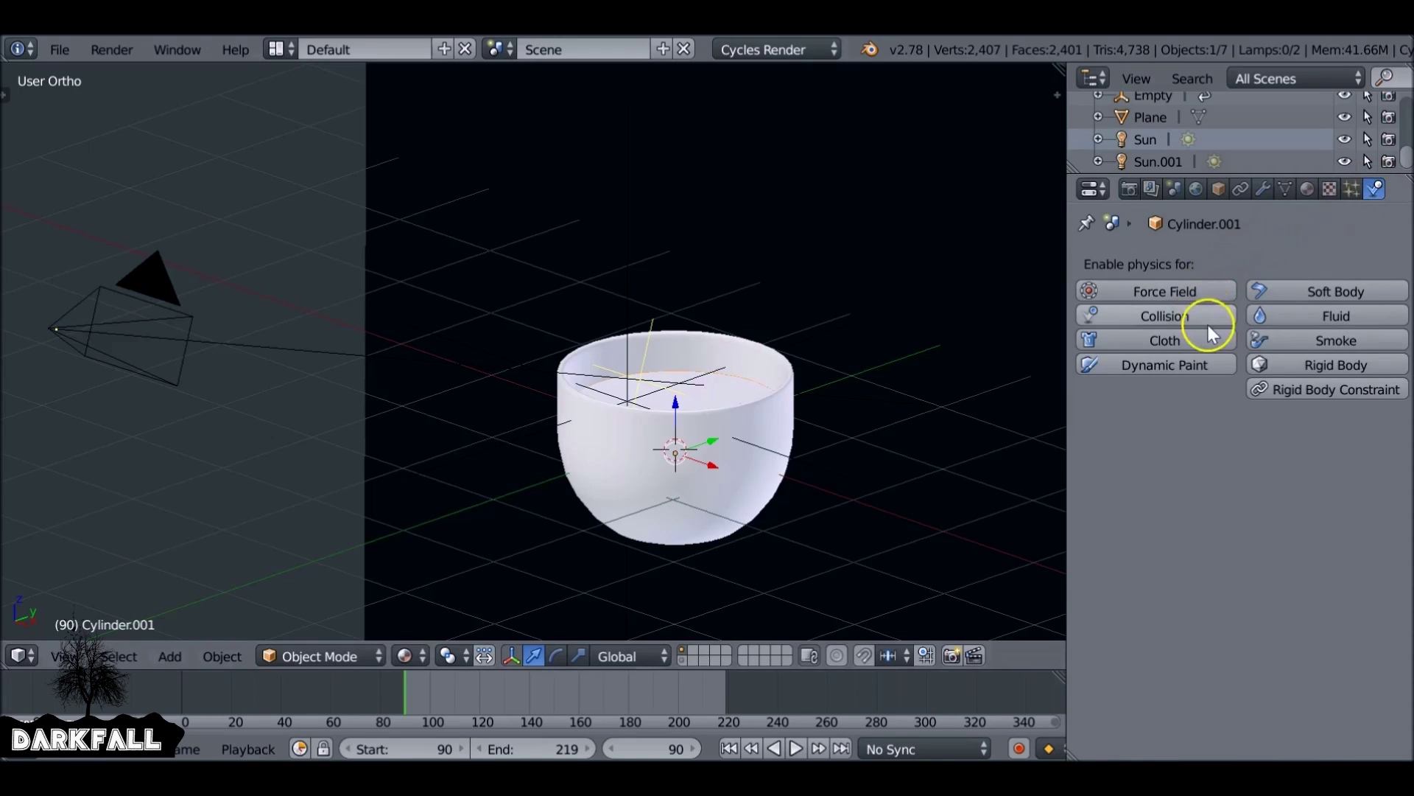
key("g")
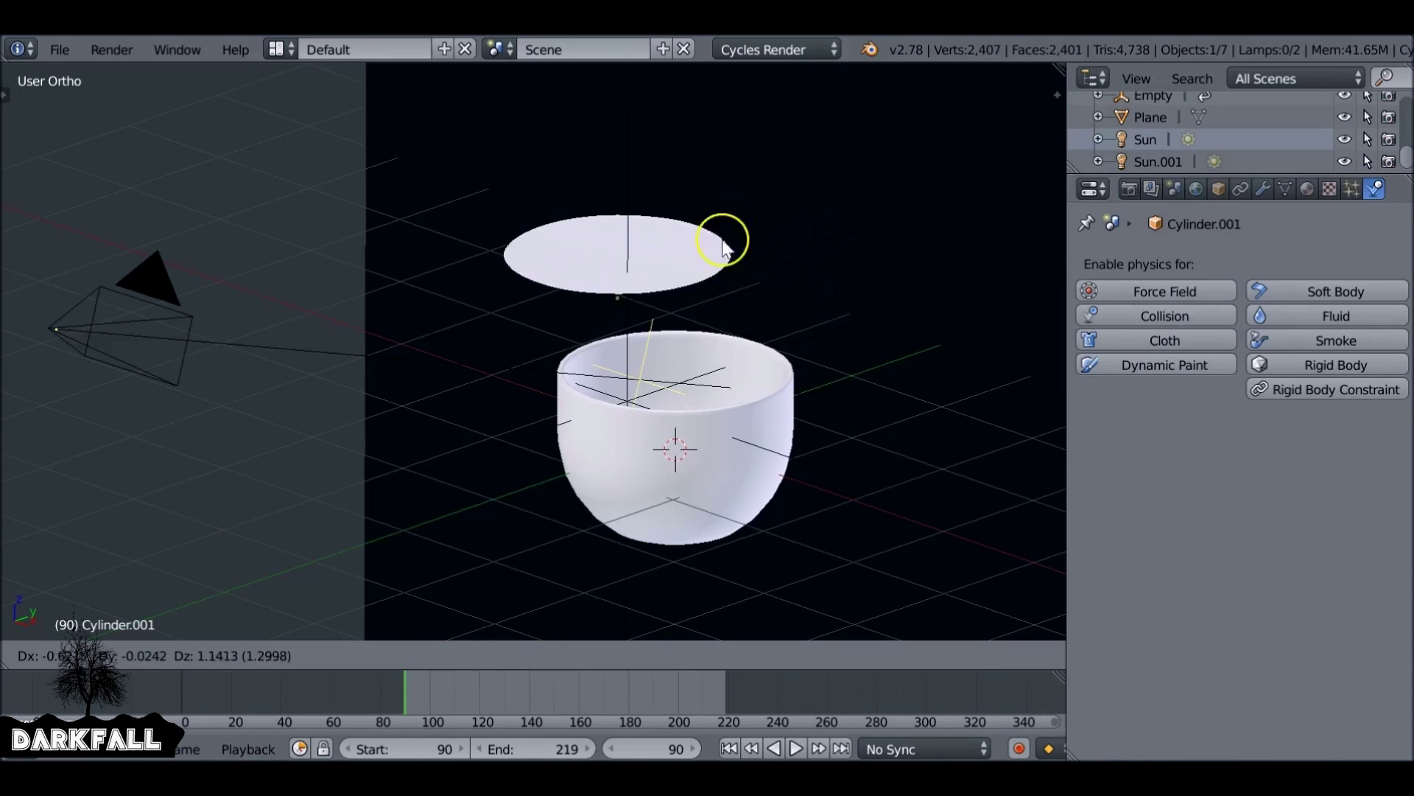
key("Escape")
left_click(1301, 339)
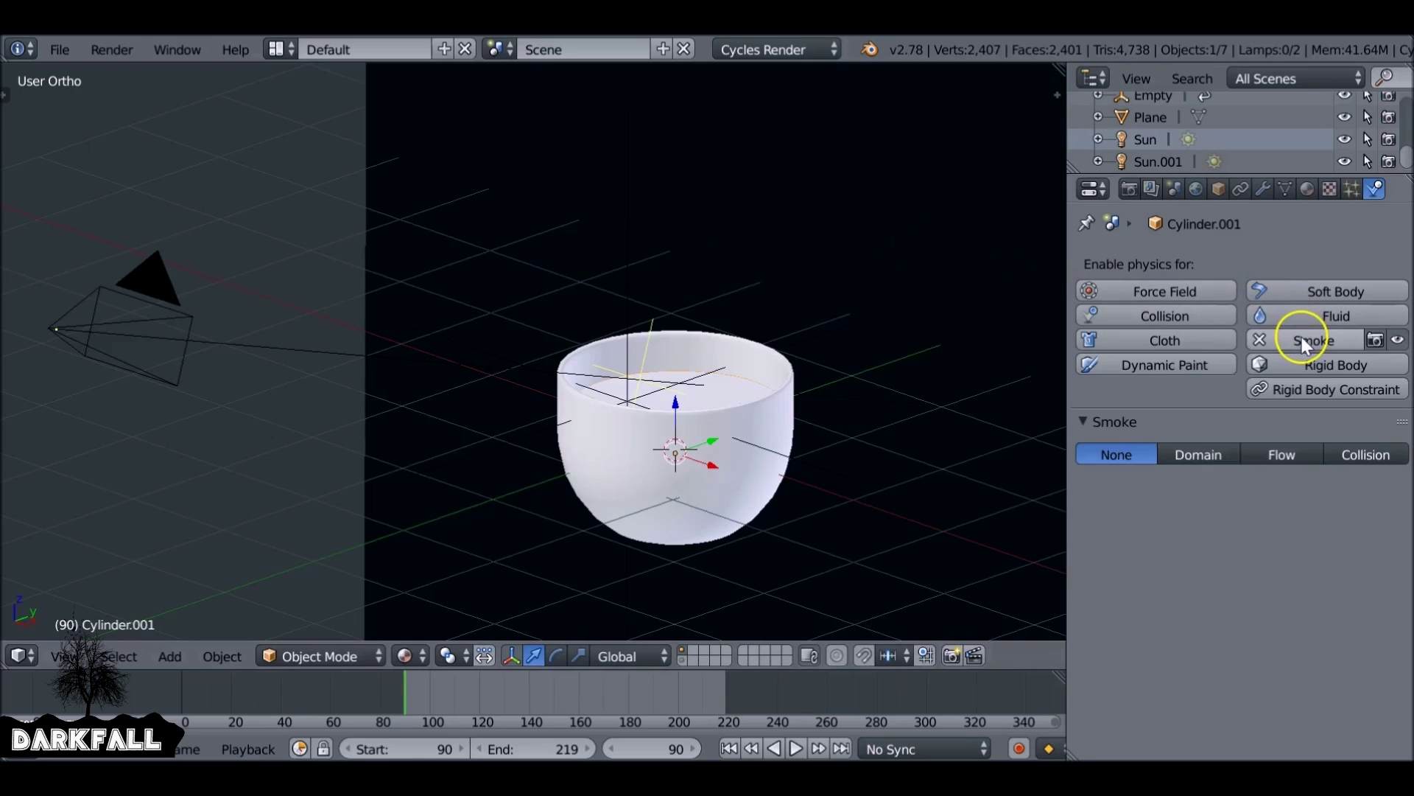
left_click(1284, 453)
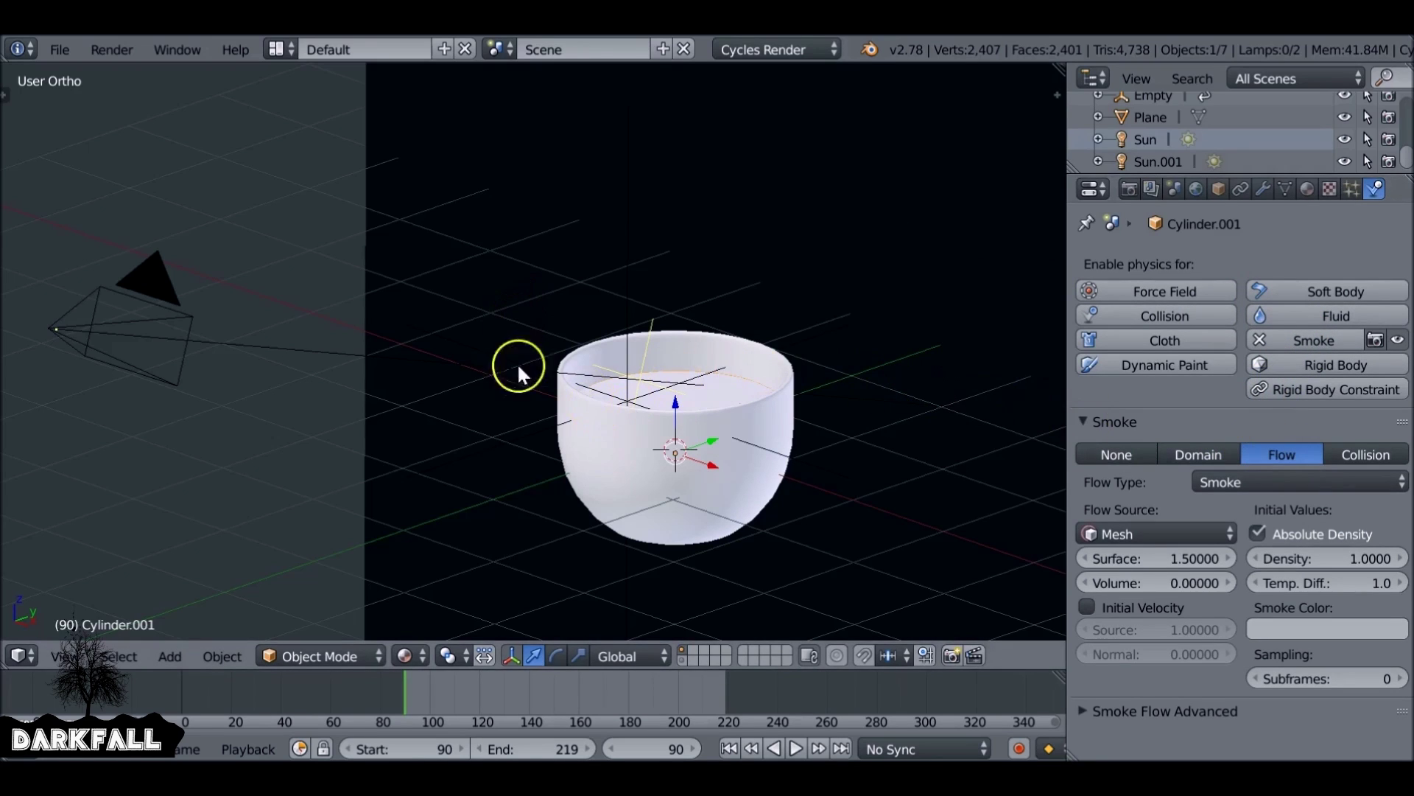
Add a cube around the cup and scale it uniformly by about 2.89 in the wireframe camera view.
key("shift+a")
mouse_move(700, 333)
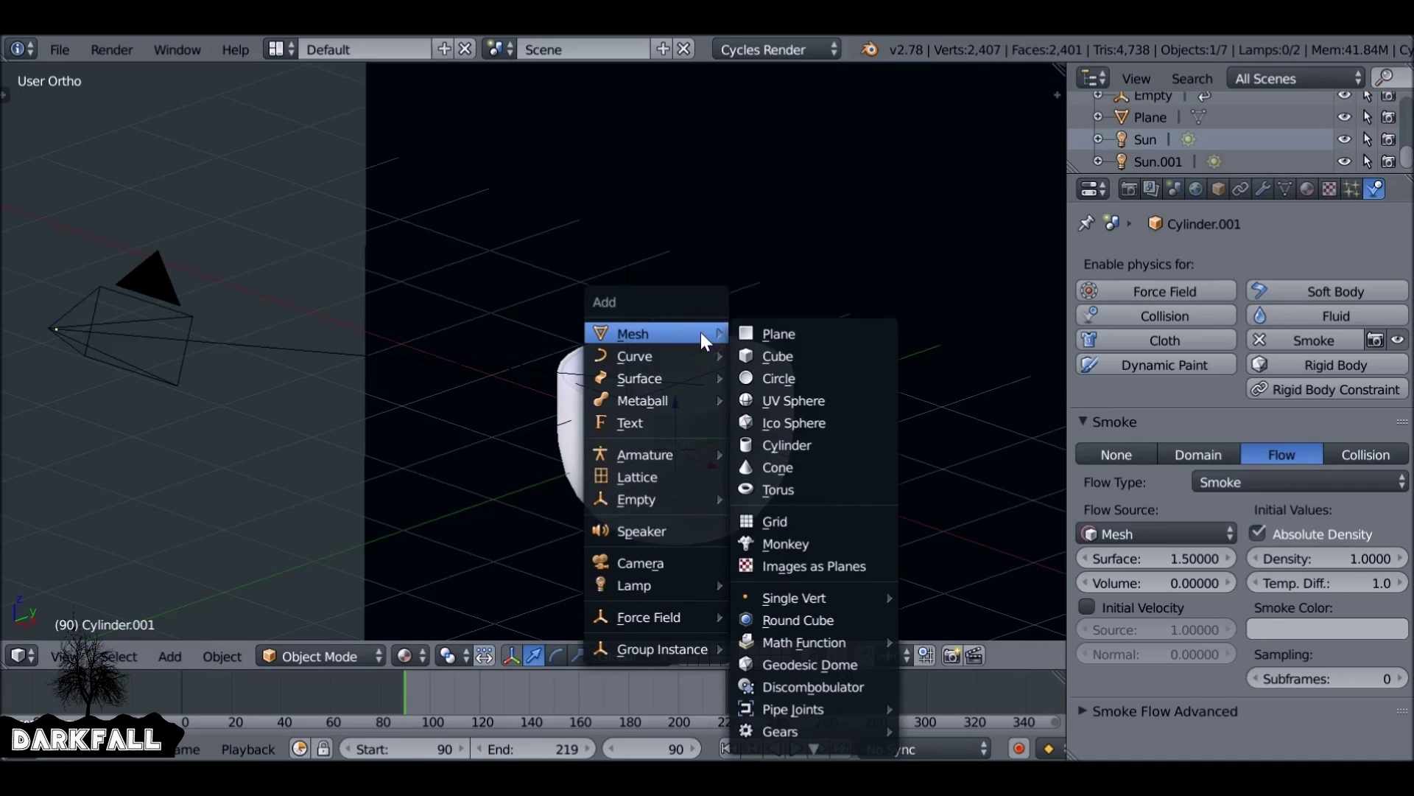
left_click(815, 355)
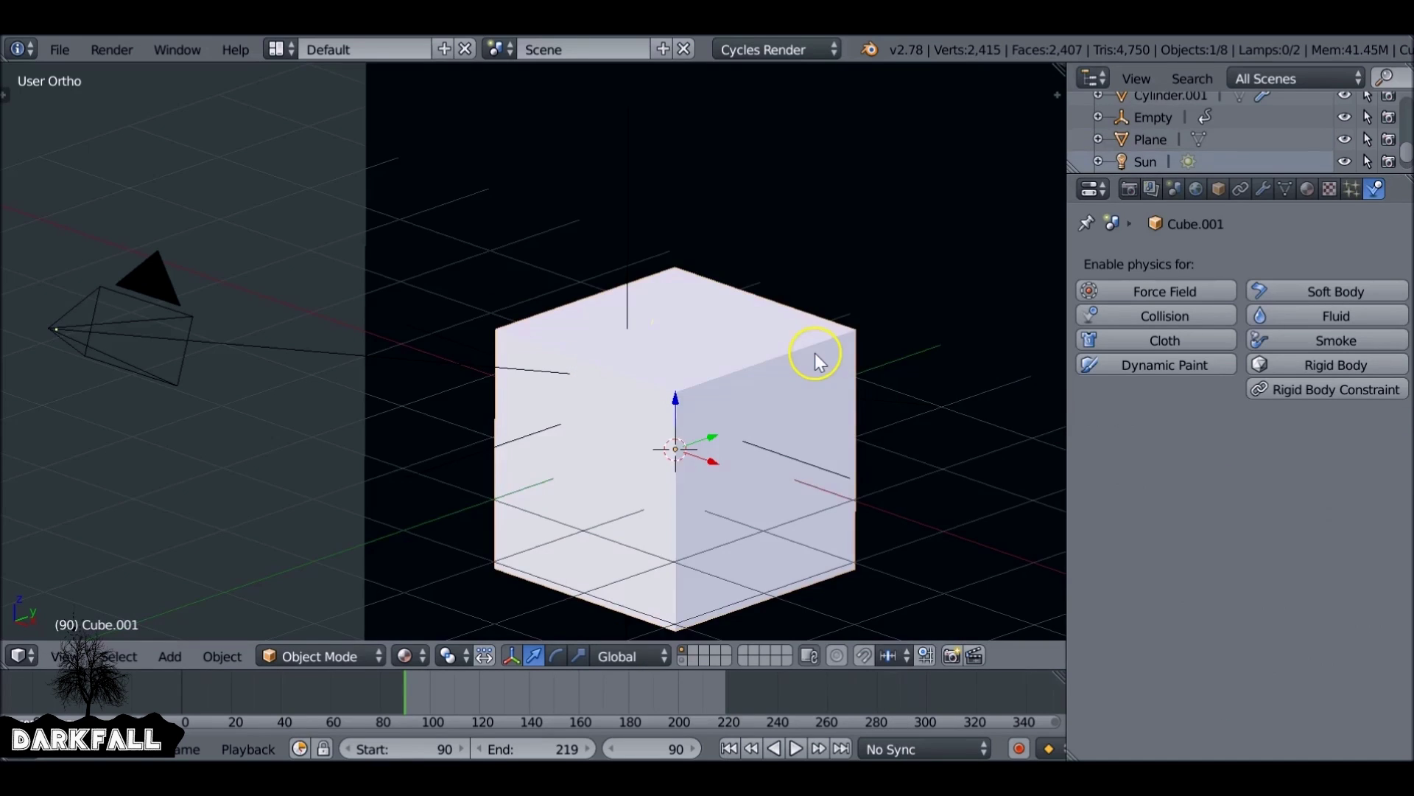
scroll(811, 359, "down", 3)
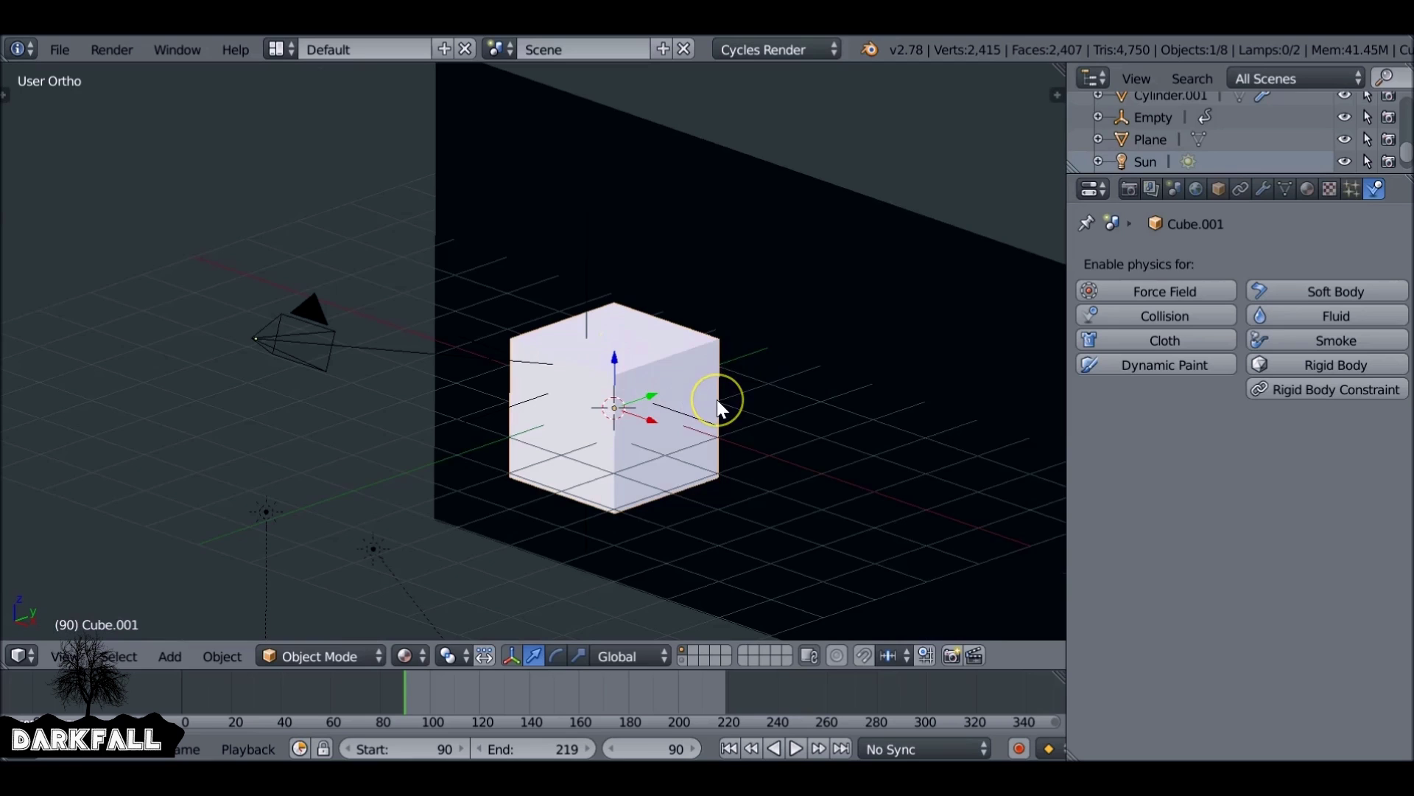
key("z")
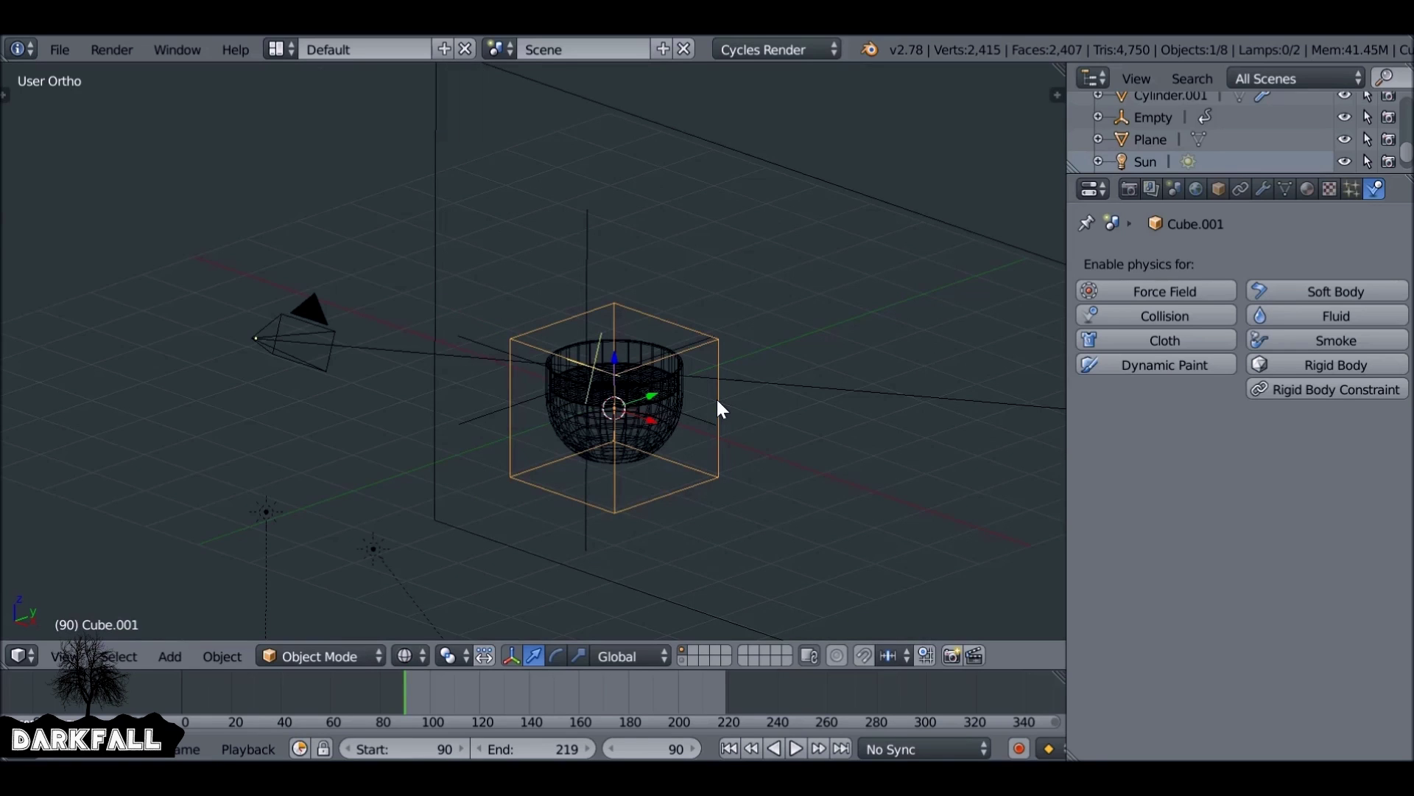
key("KP_0")
scroll(638, 354, "up", 3)
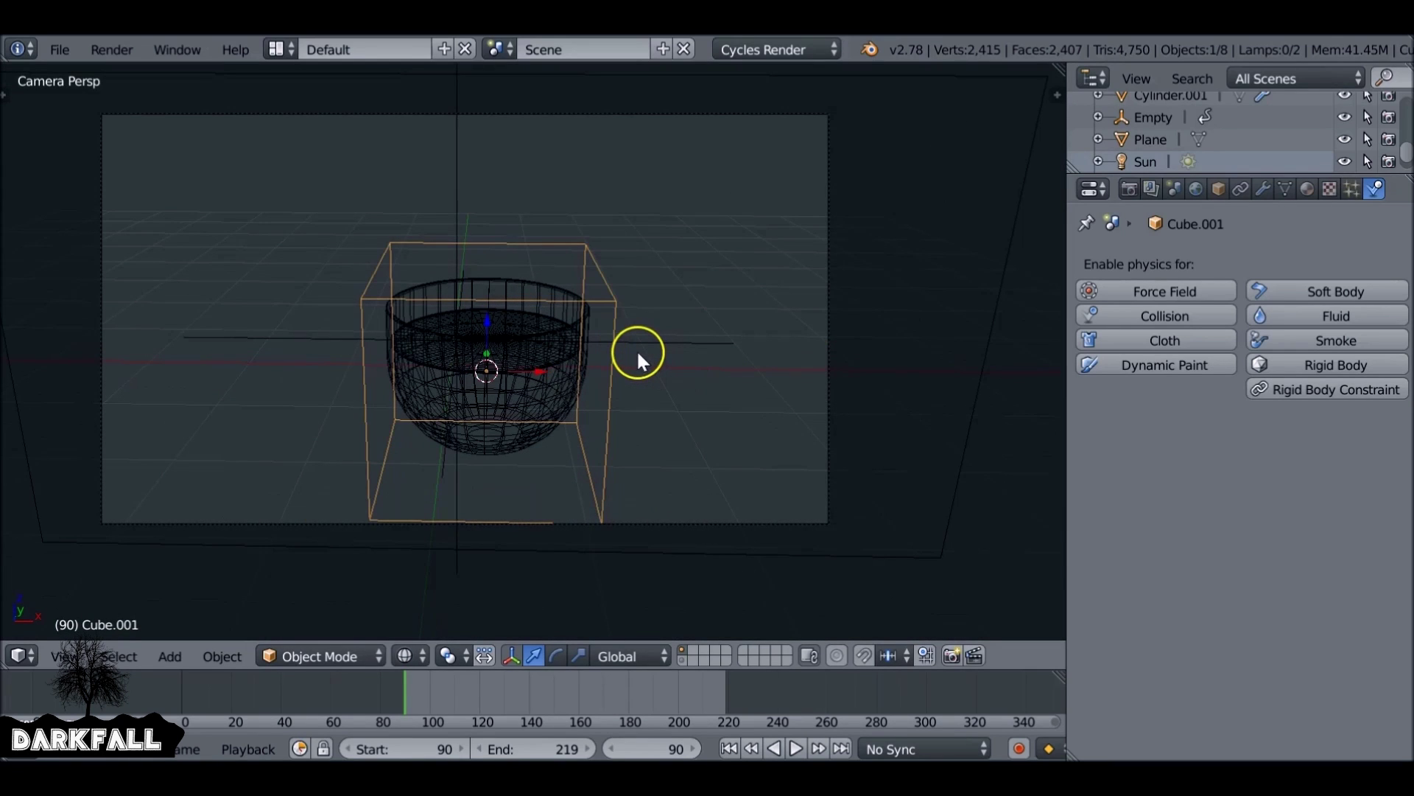
key("s")
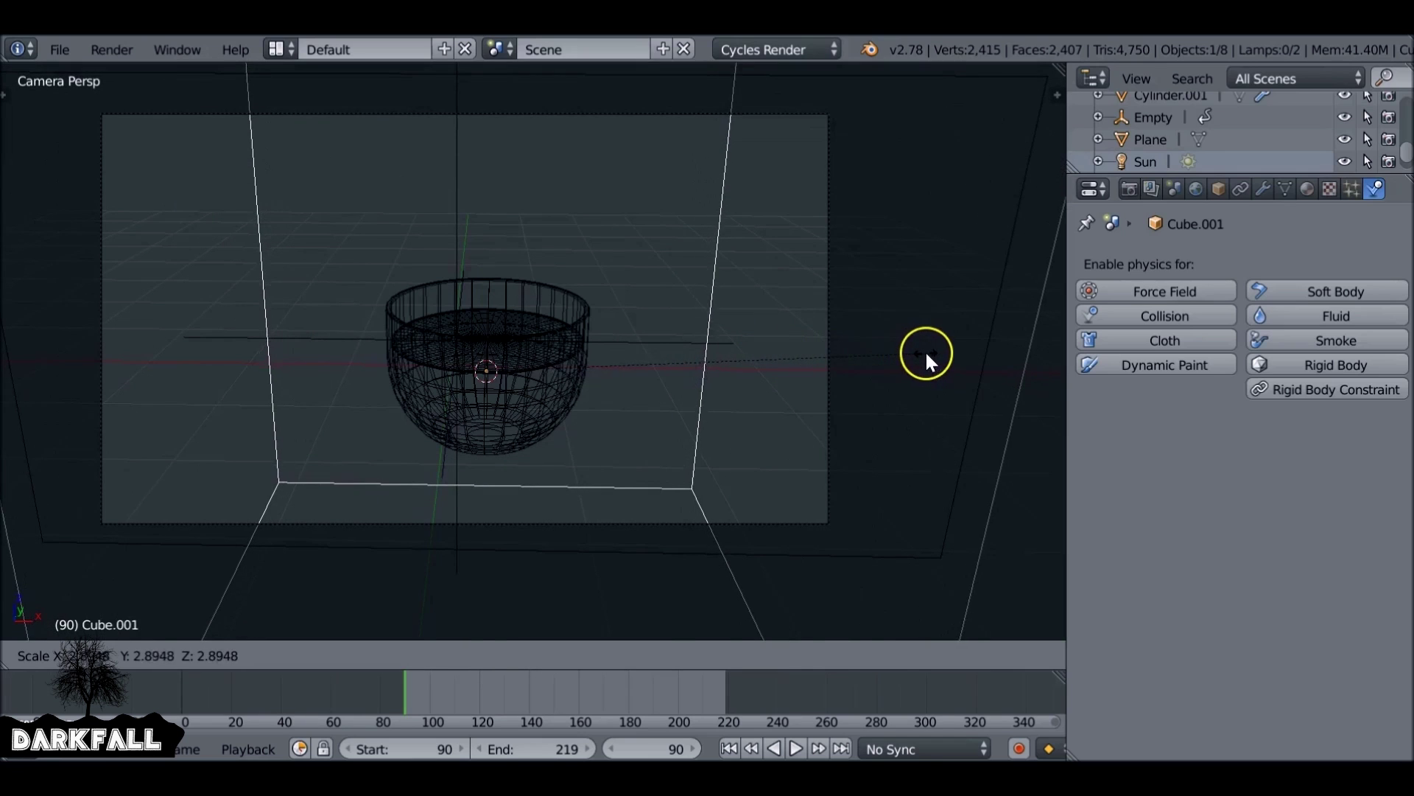
left_click(926, 356)
Raise the cube along Z so that it extends mostly above the cup, and rescale it along X.
left_click_drag(491, 325, 493, 165)
middle_click_drag(494, 165, 559, 347)
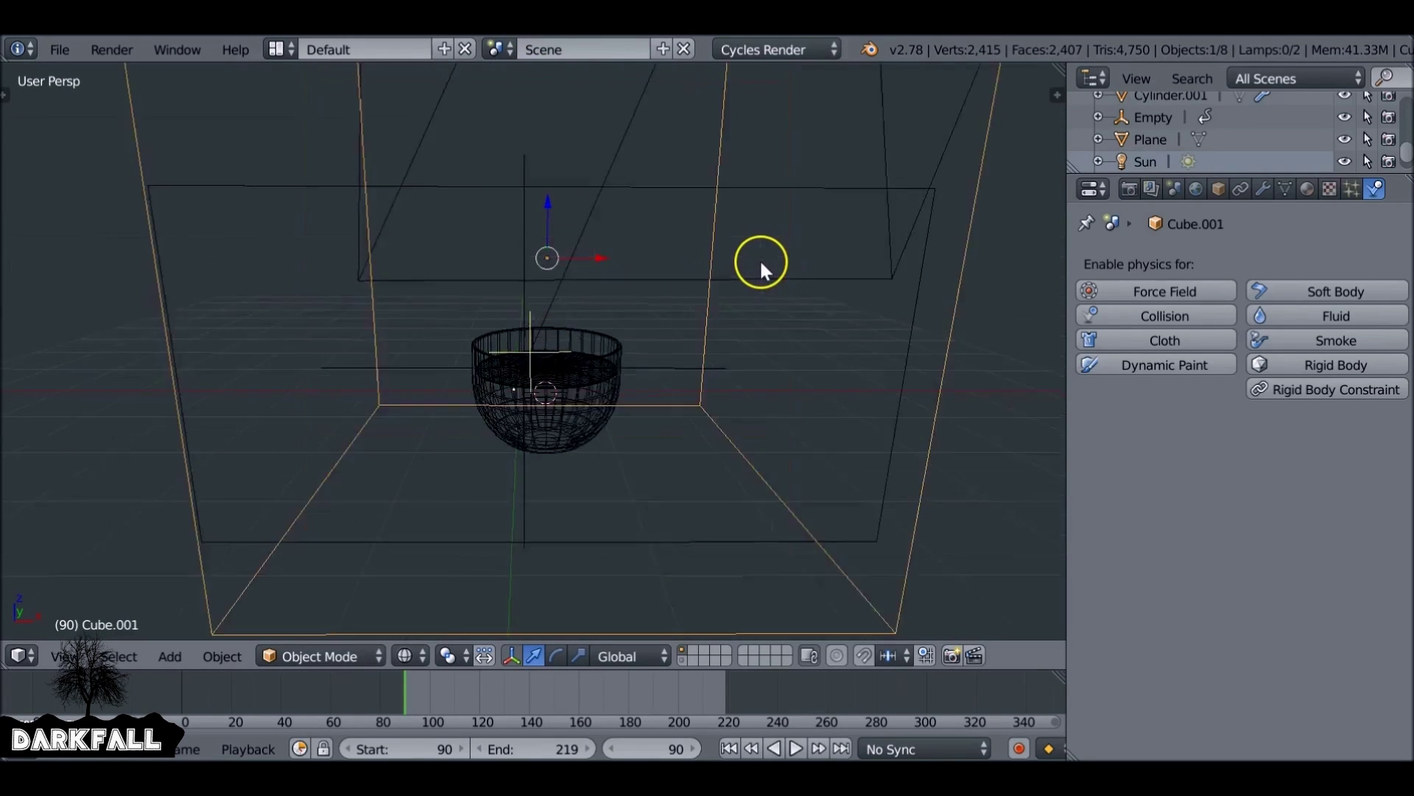
key("KP_0")
key("s")
key("x")
Save over Hot_tea_Smoke.blend and apply the cube's scale.
left_click(660, 305)
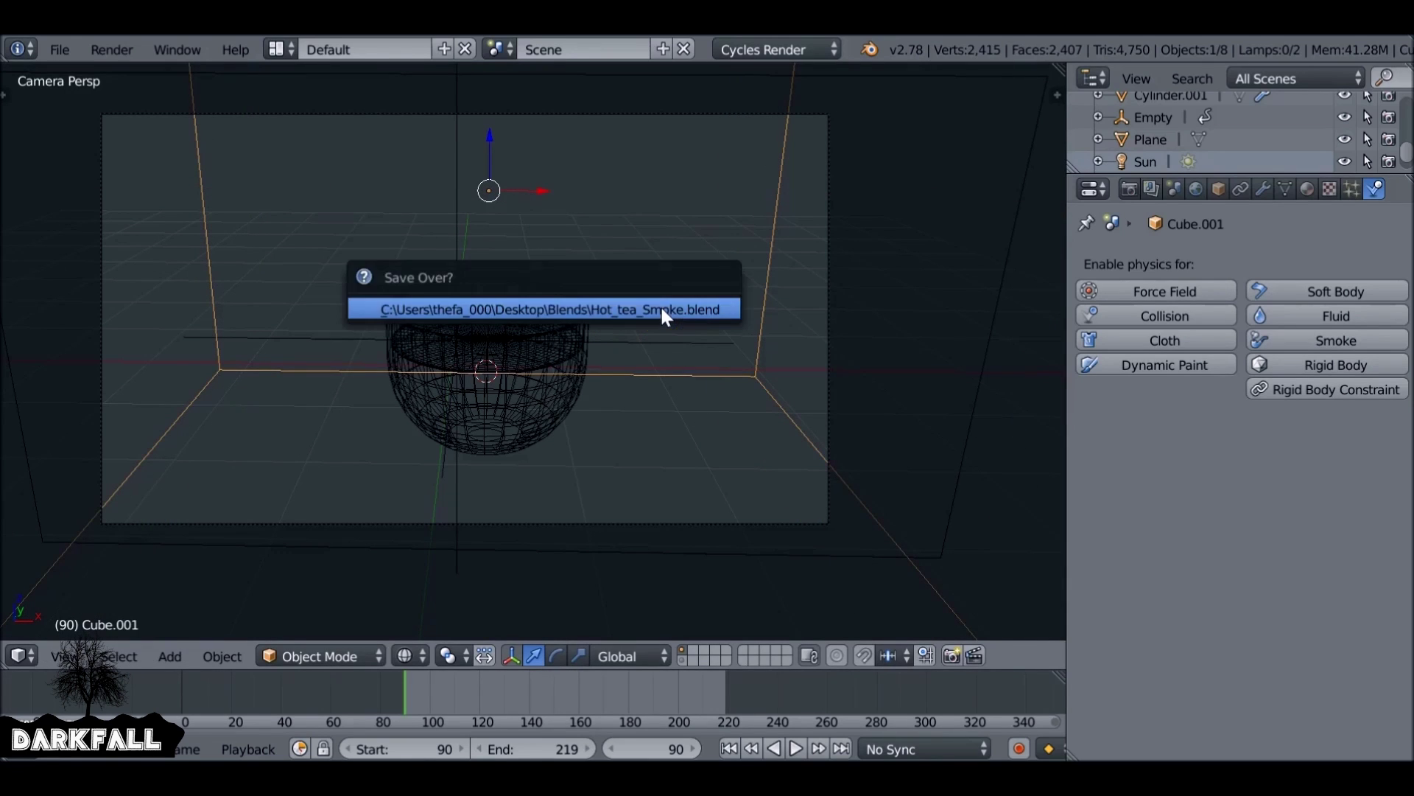
key("ctrl+a")
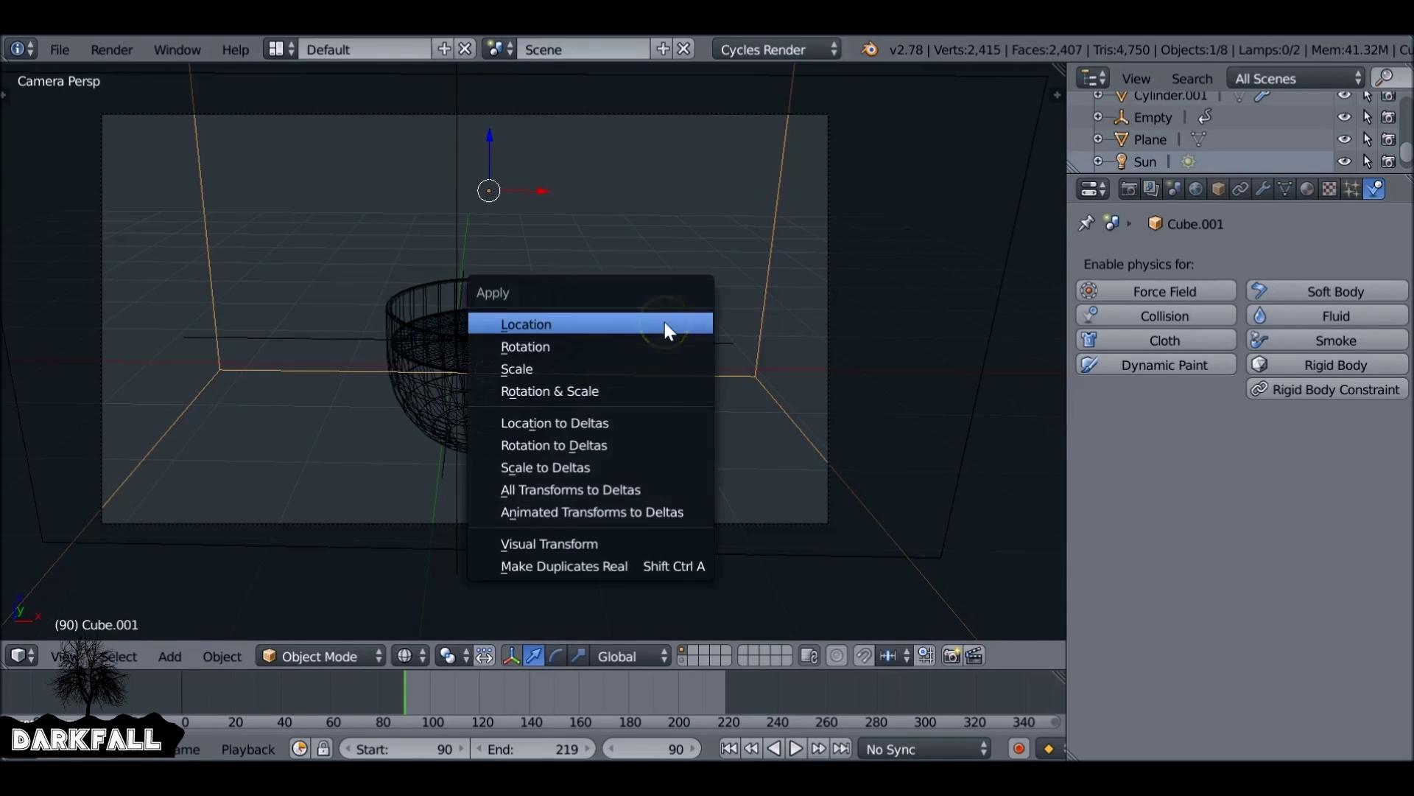
left_click(584, 366)
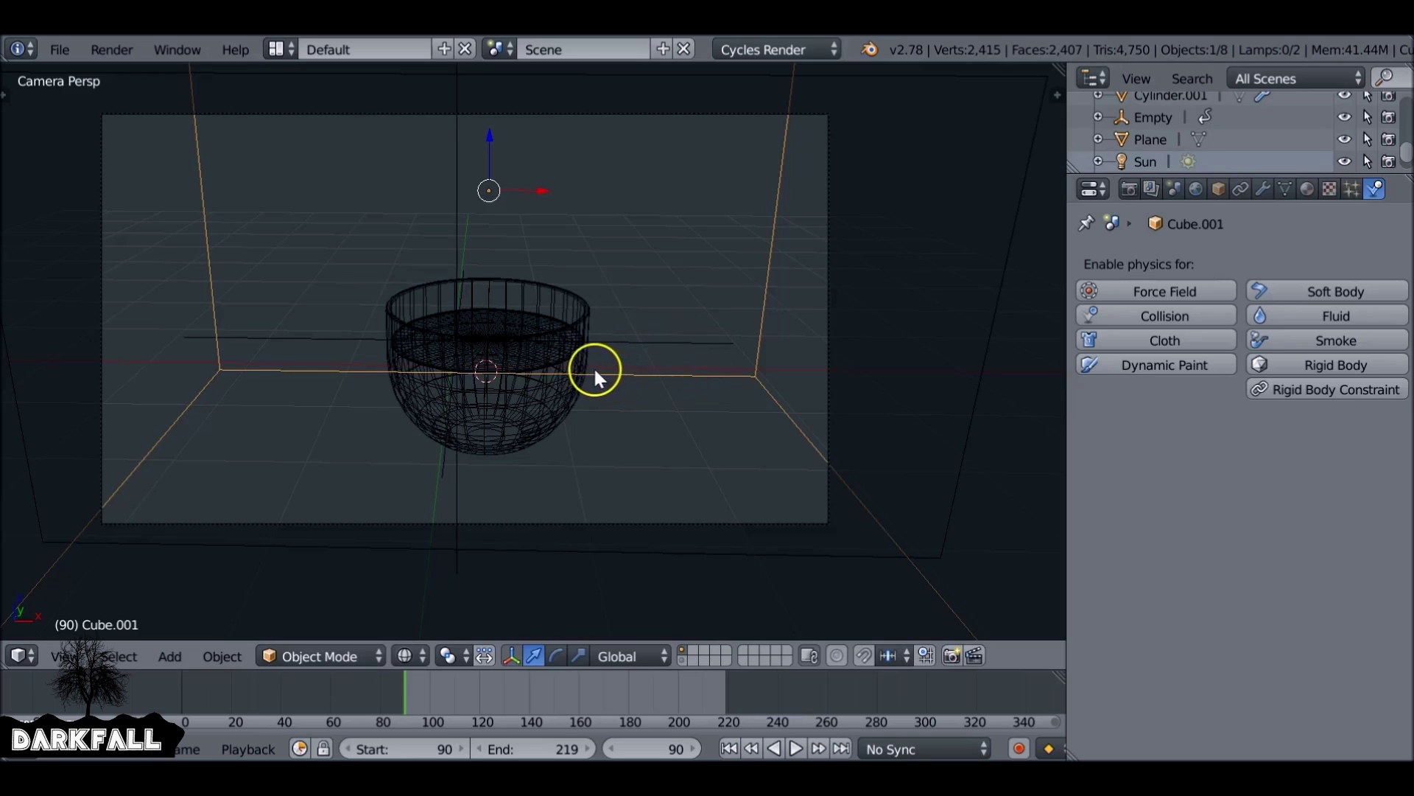
Switch to solid shading, enable smoke physics on the cube and set its smoke type to Domain.
key("z")
mouse_move(599, 365)
middle_mouse_down()
mouse_move(578, 375)
mouse_move(549, 295)
middle_mouse_up()
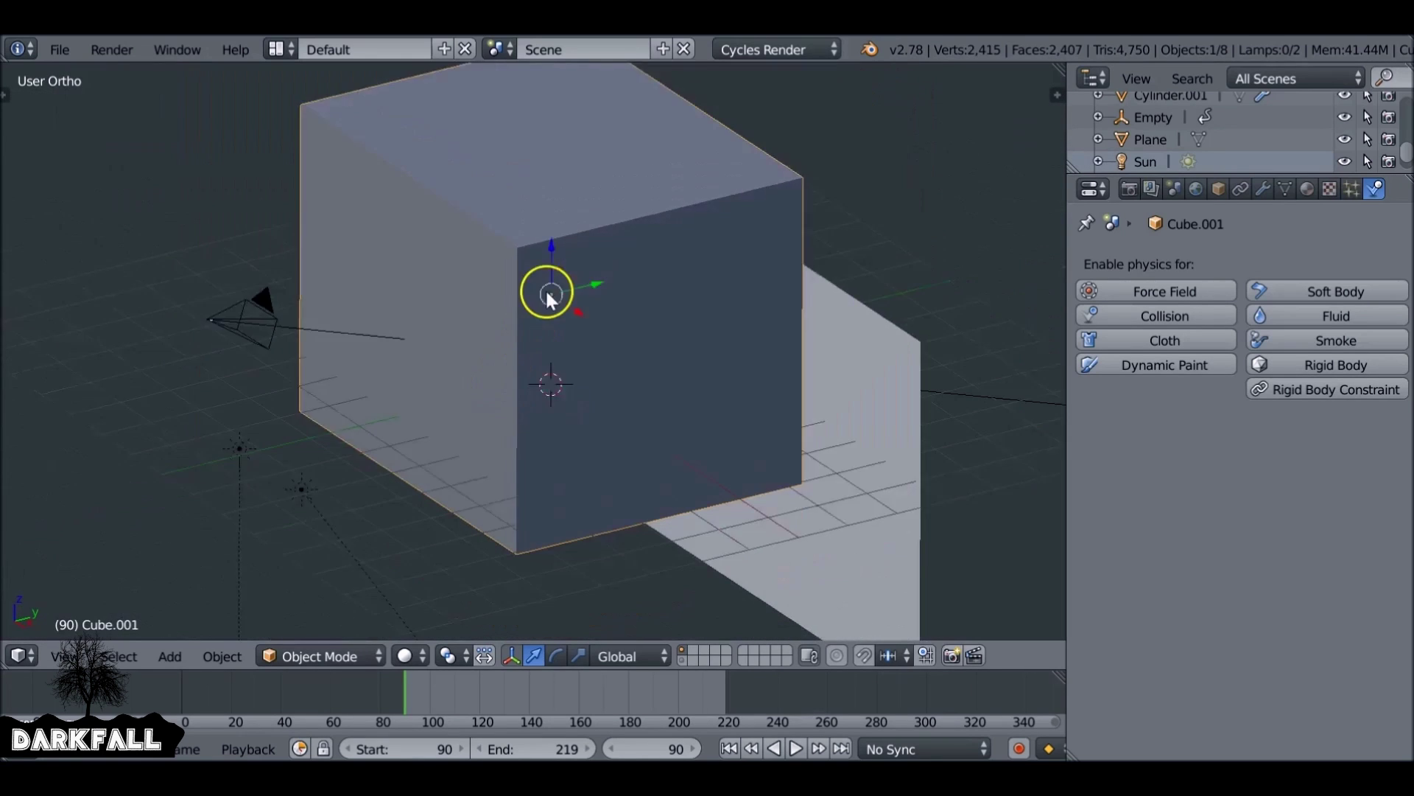
scroll(549, 295, "down", 2)
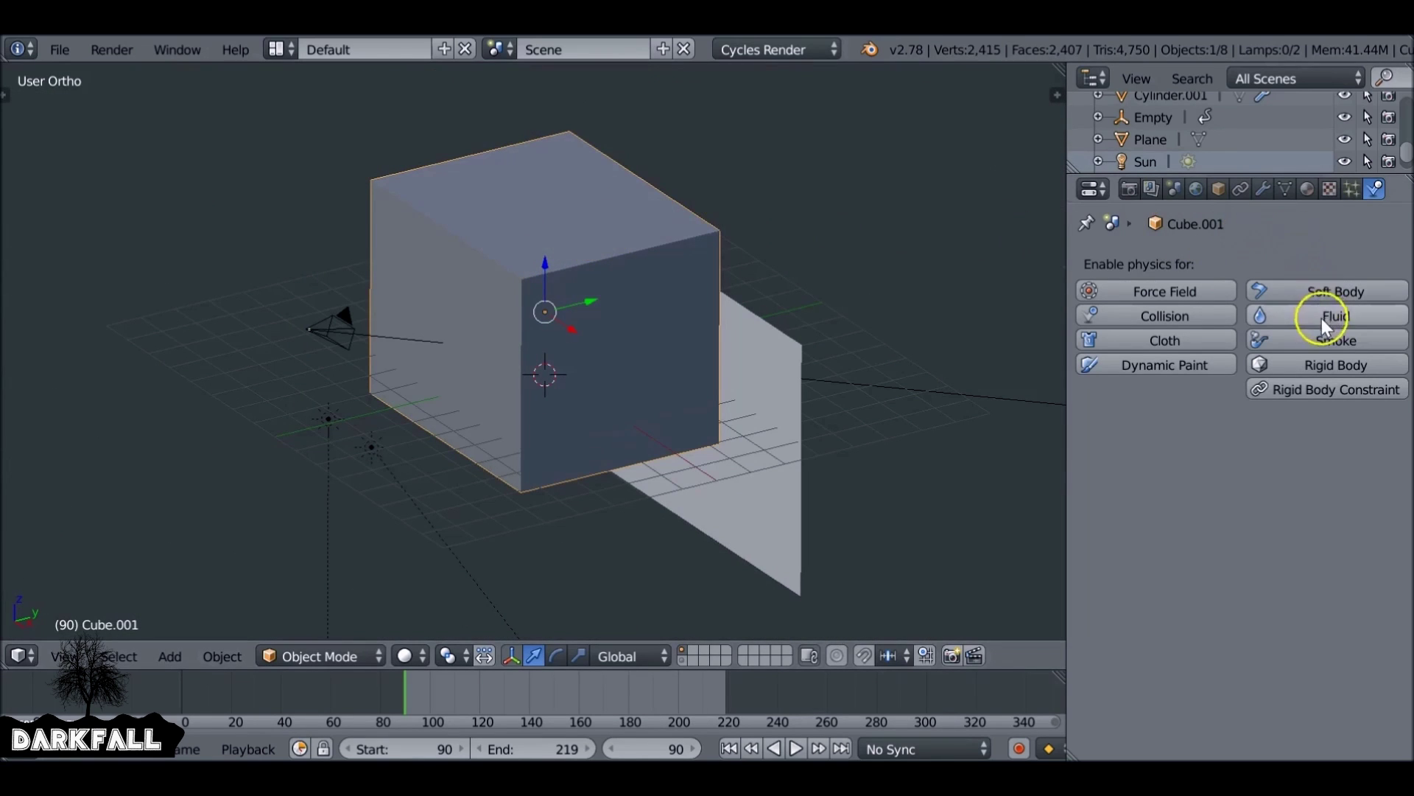
left_click(1326, 342)
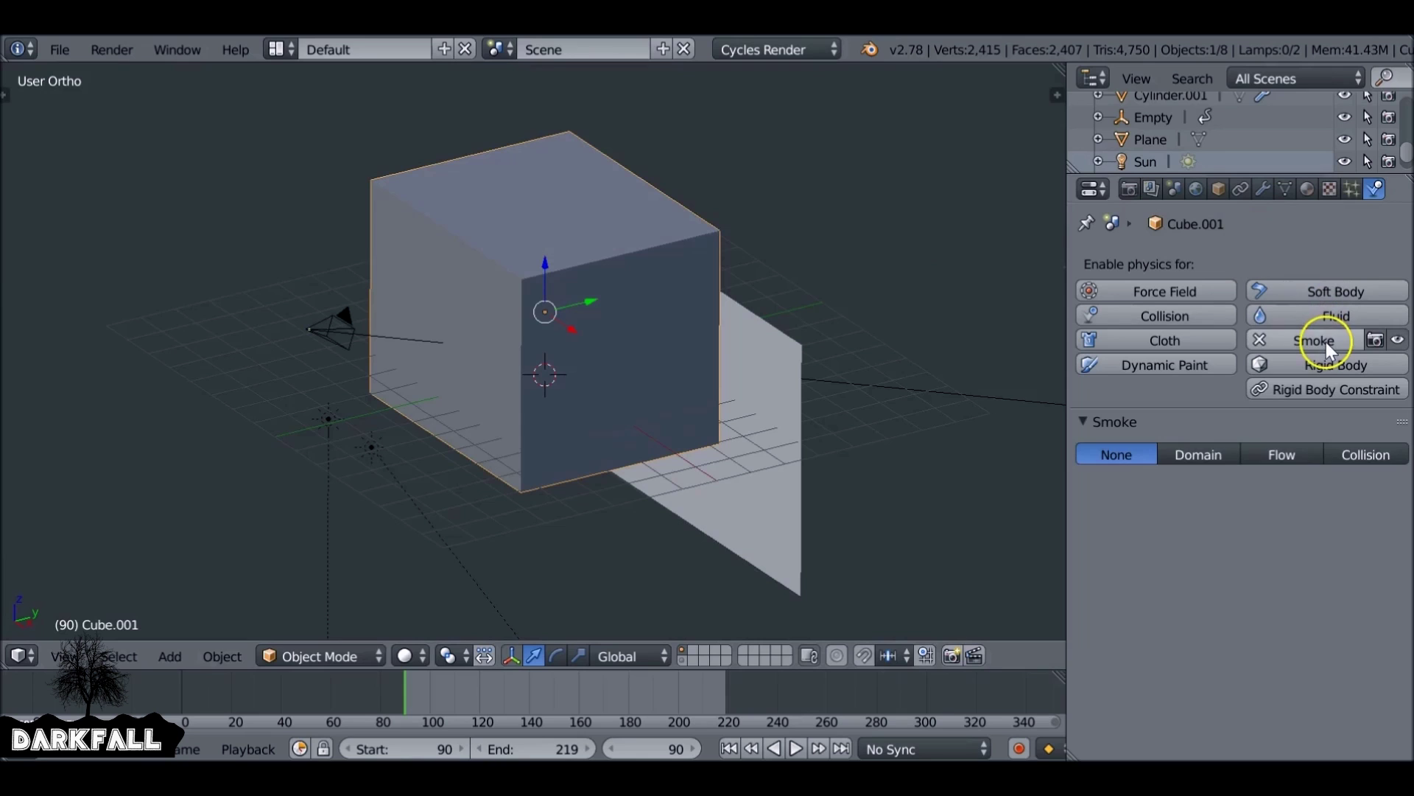
left_click(1188, 456)
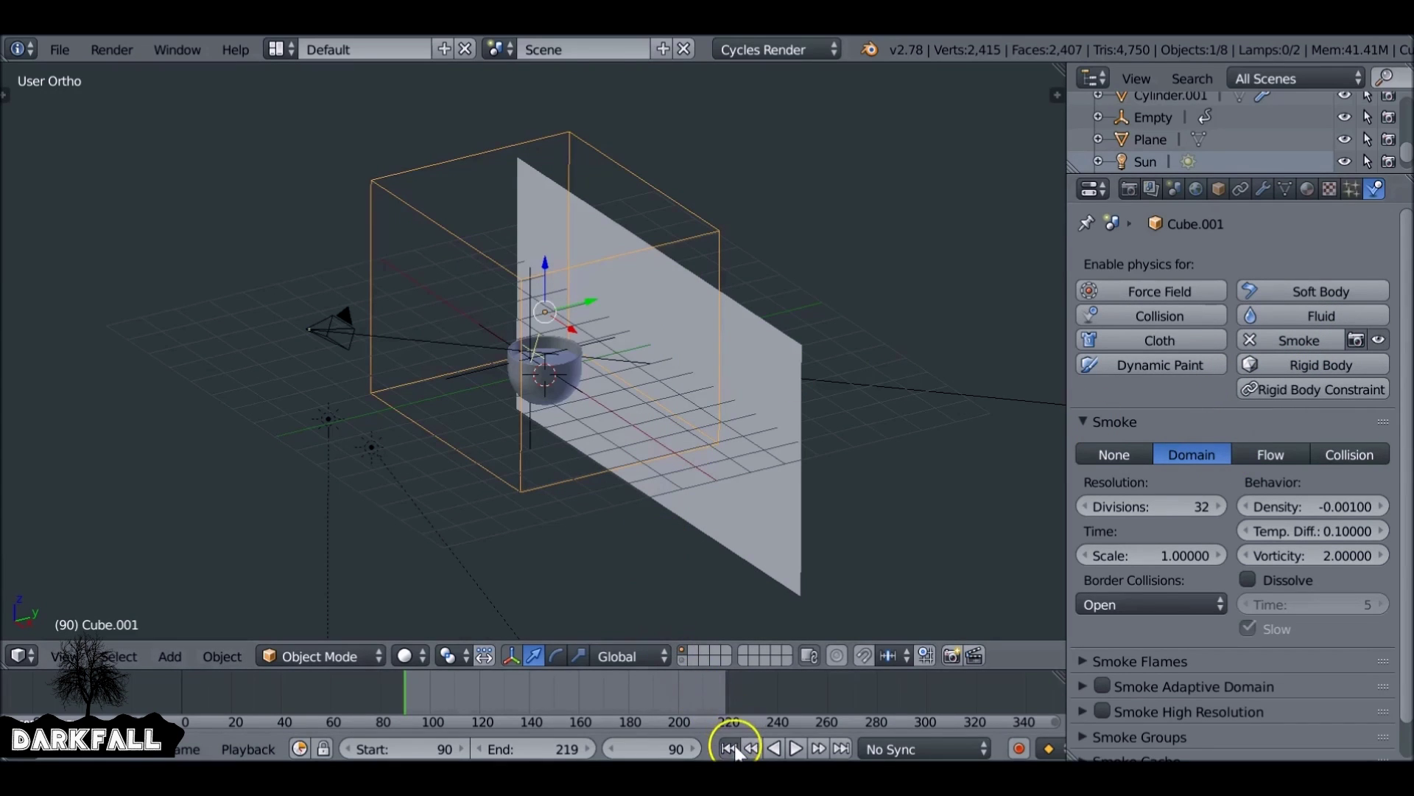
Play the animation to check for smoke above the cup, stop playback and return to the start frame.
key("alt+a")
scroll(586, 368, "up", 6)
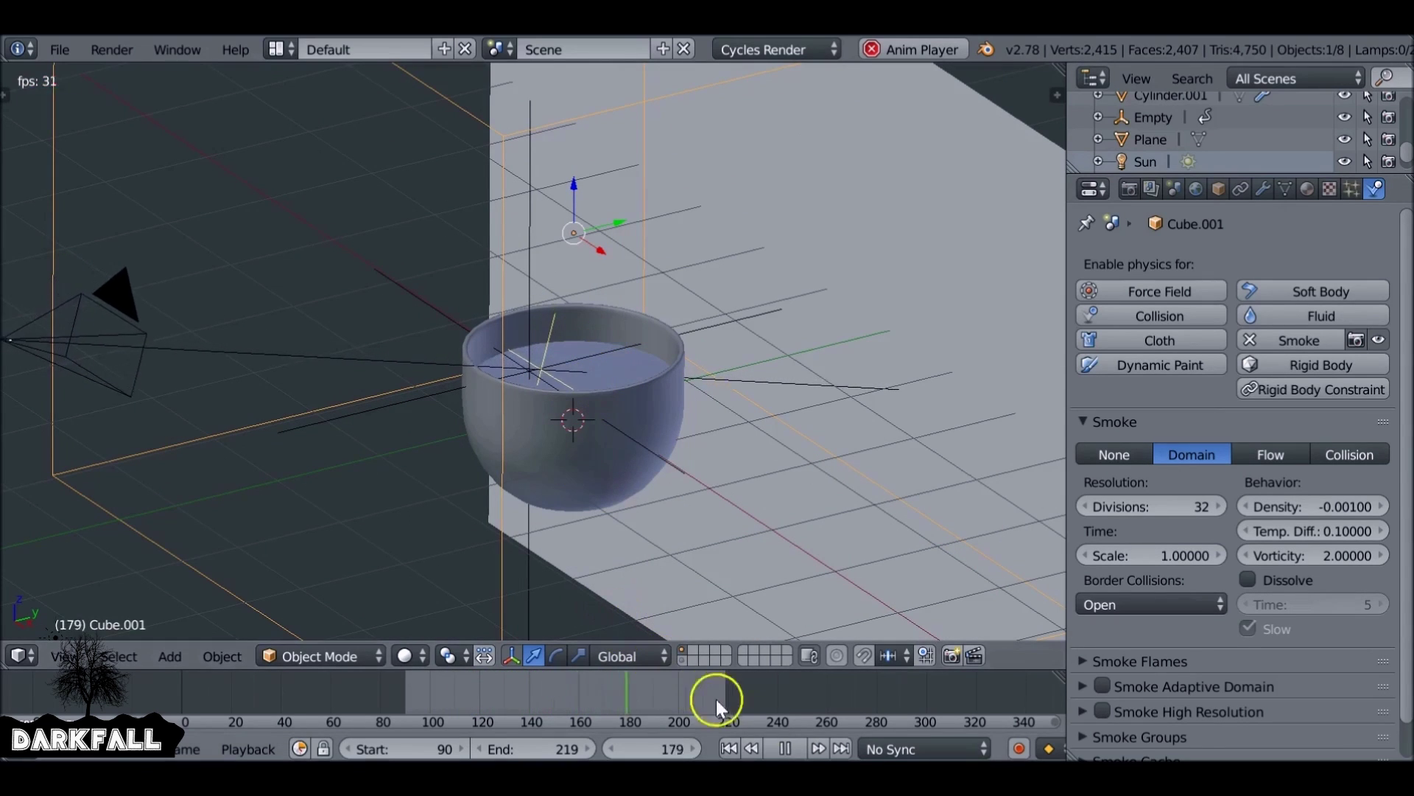
left_click(785, 749)
left_click(729, 748)
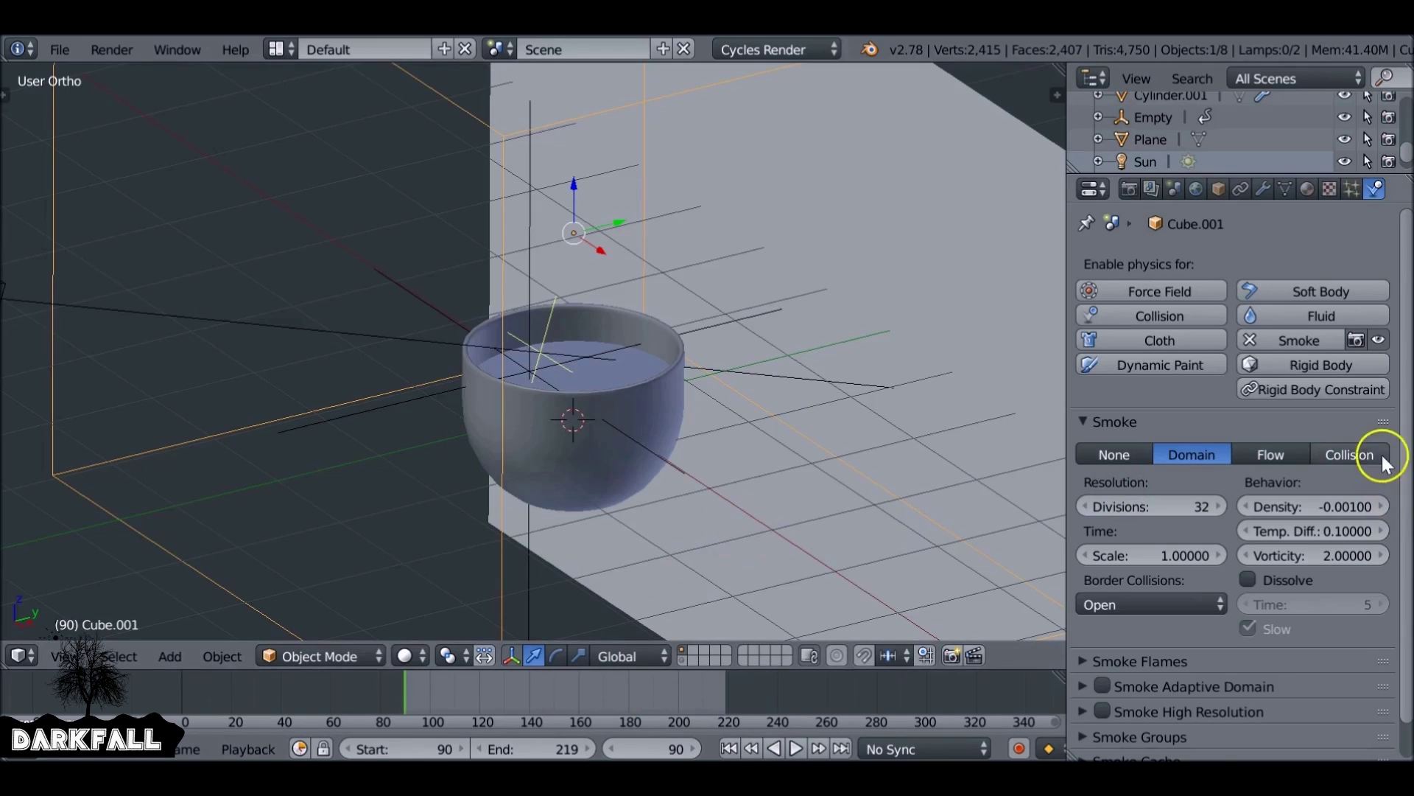
Show the domain's smoke cache settings, set the animation's start frame to 0 and jump to that frame.
scroll(1319, 375, "down", 1)
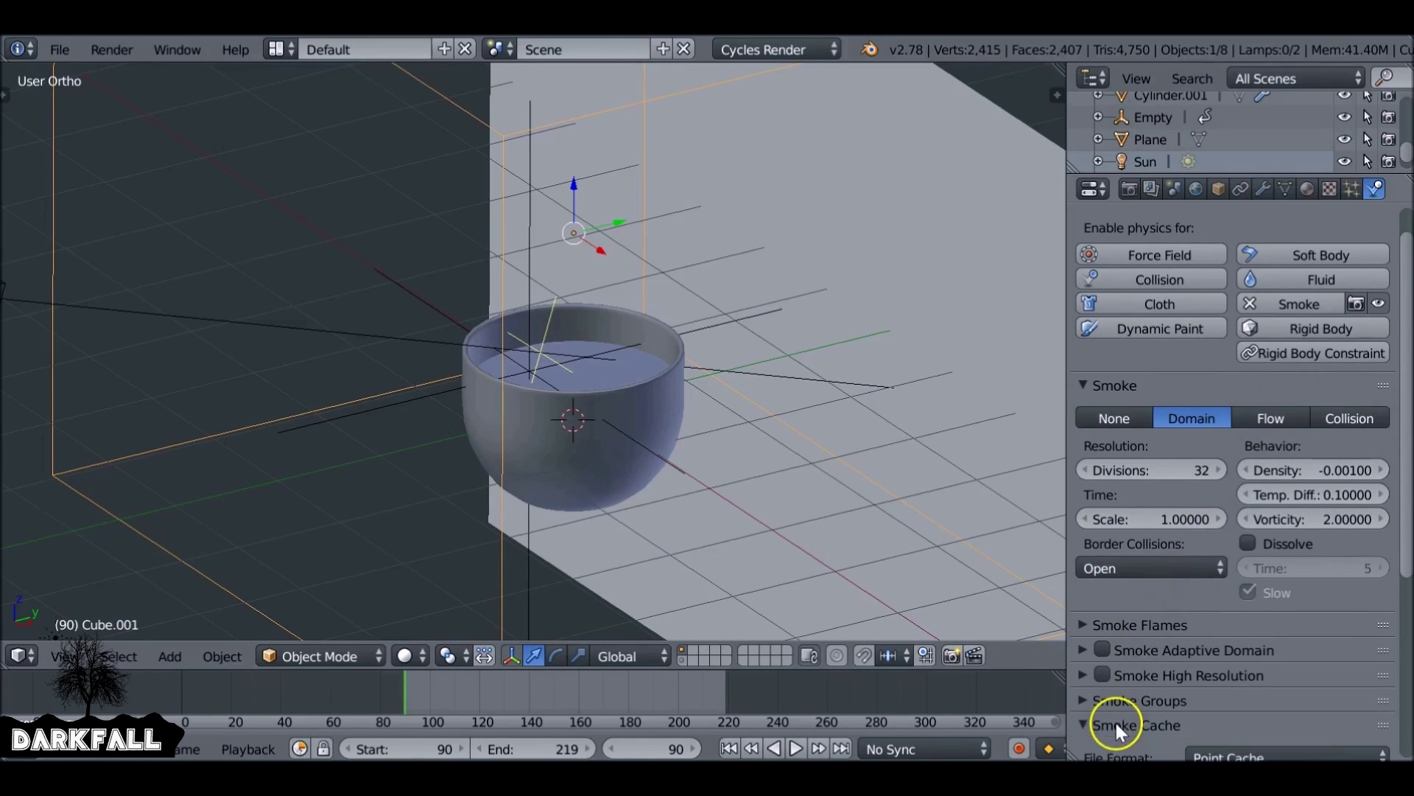
left_click(1115, 723)
scroll(1115, 723, "down", 6)
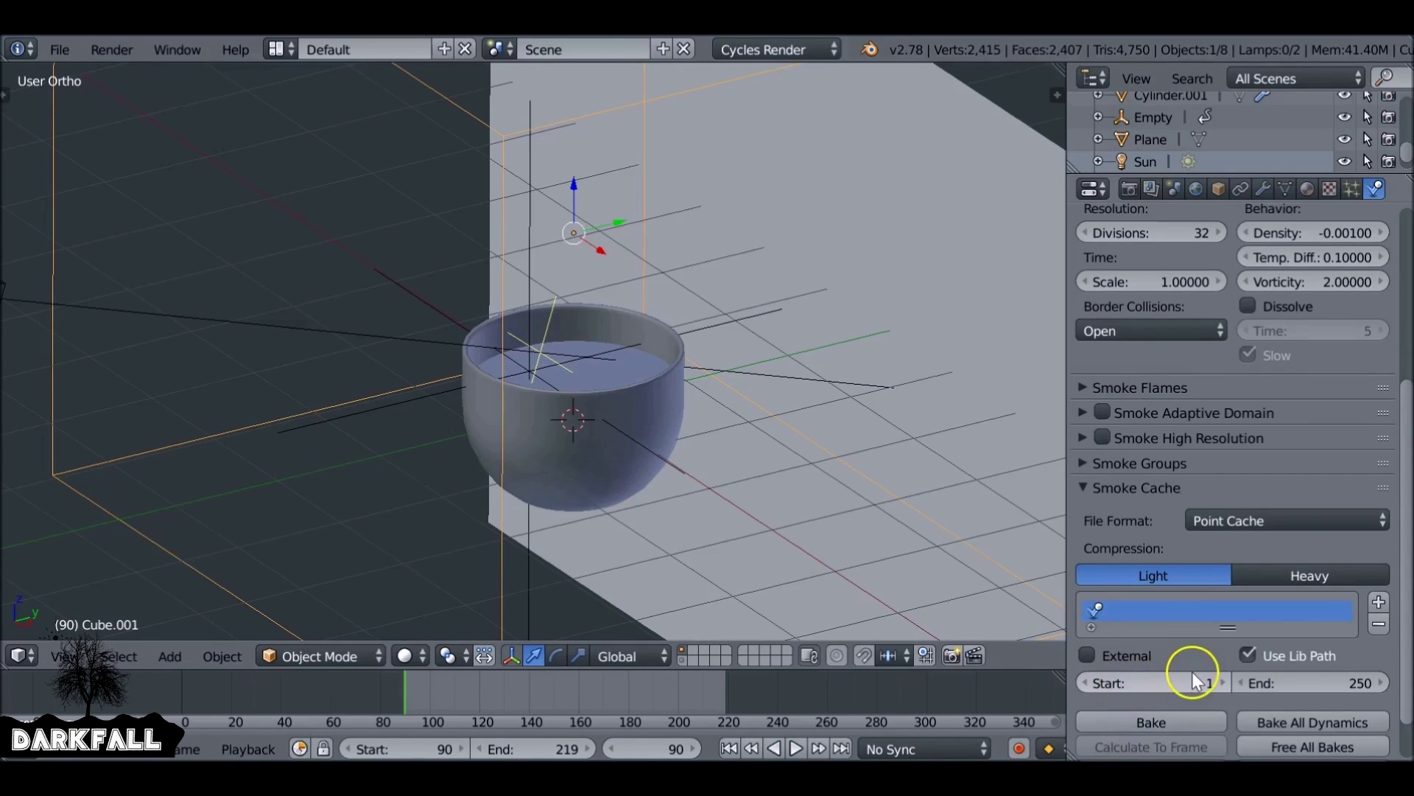
left_click(659, 745)
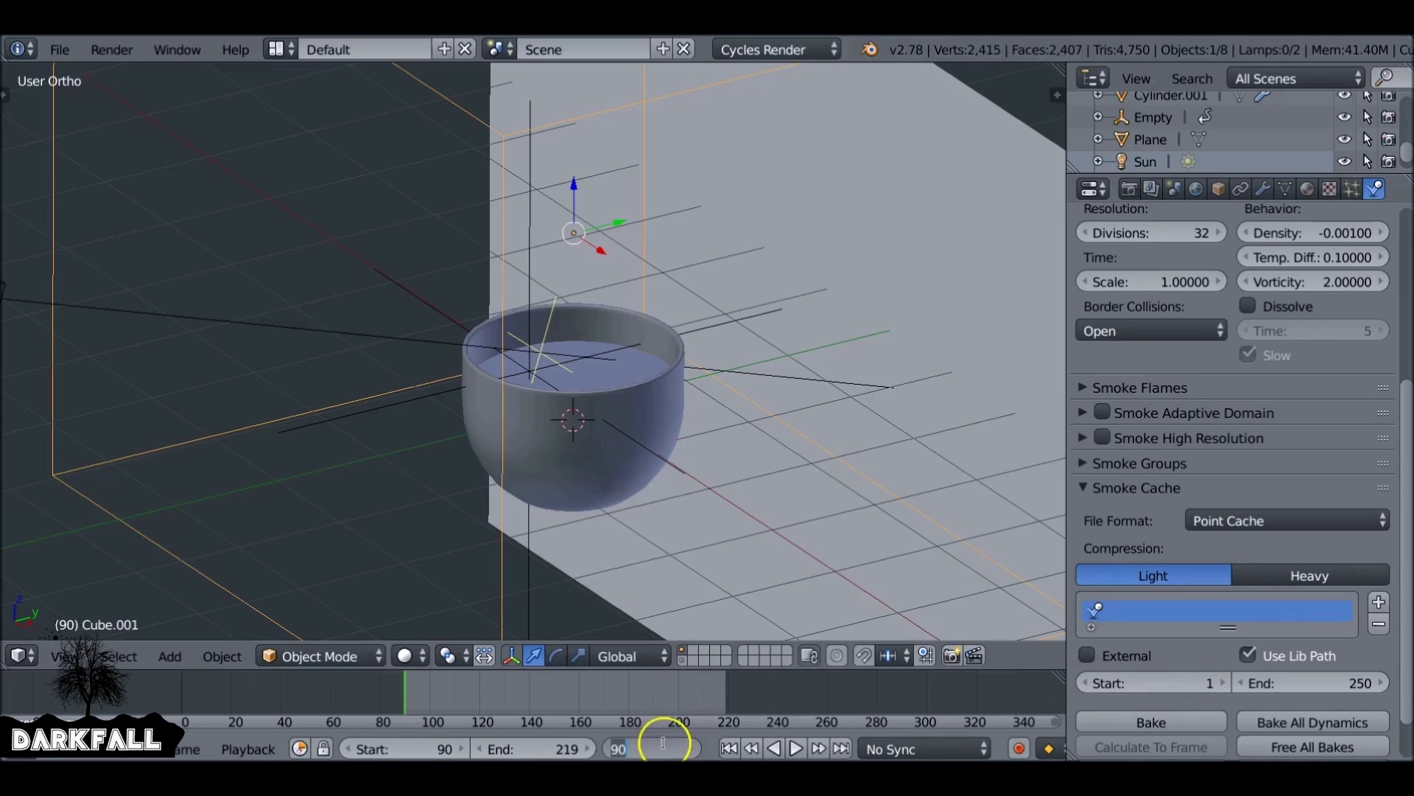
key("Return")
left_click(442, 748)
type("0")
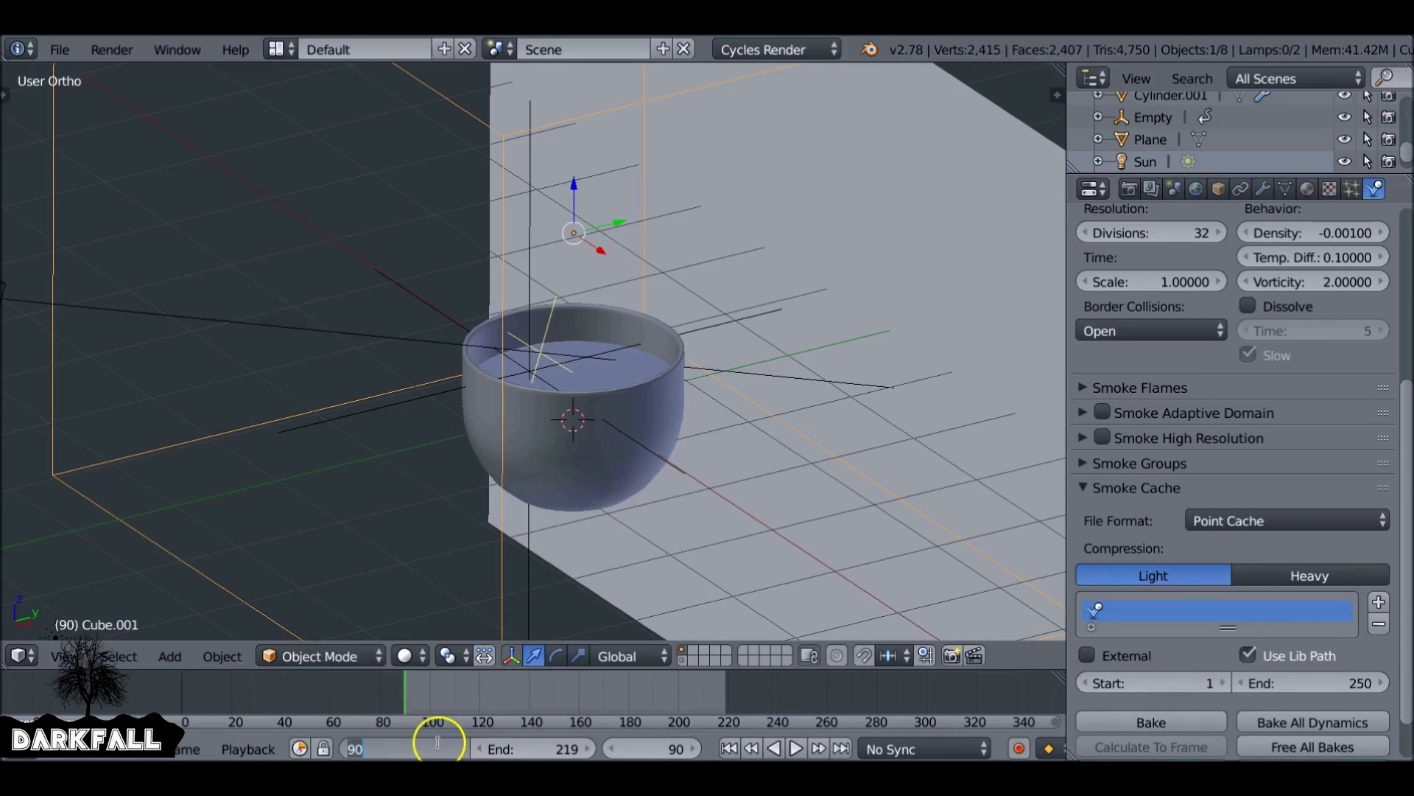
key("Return")
left_click(729, 749)
Play the animation and inspect the smoke rising inside the domain from several angles, stopping and returning to the start frame.
scroll(529, 386, "down", 5)
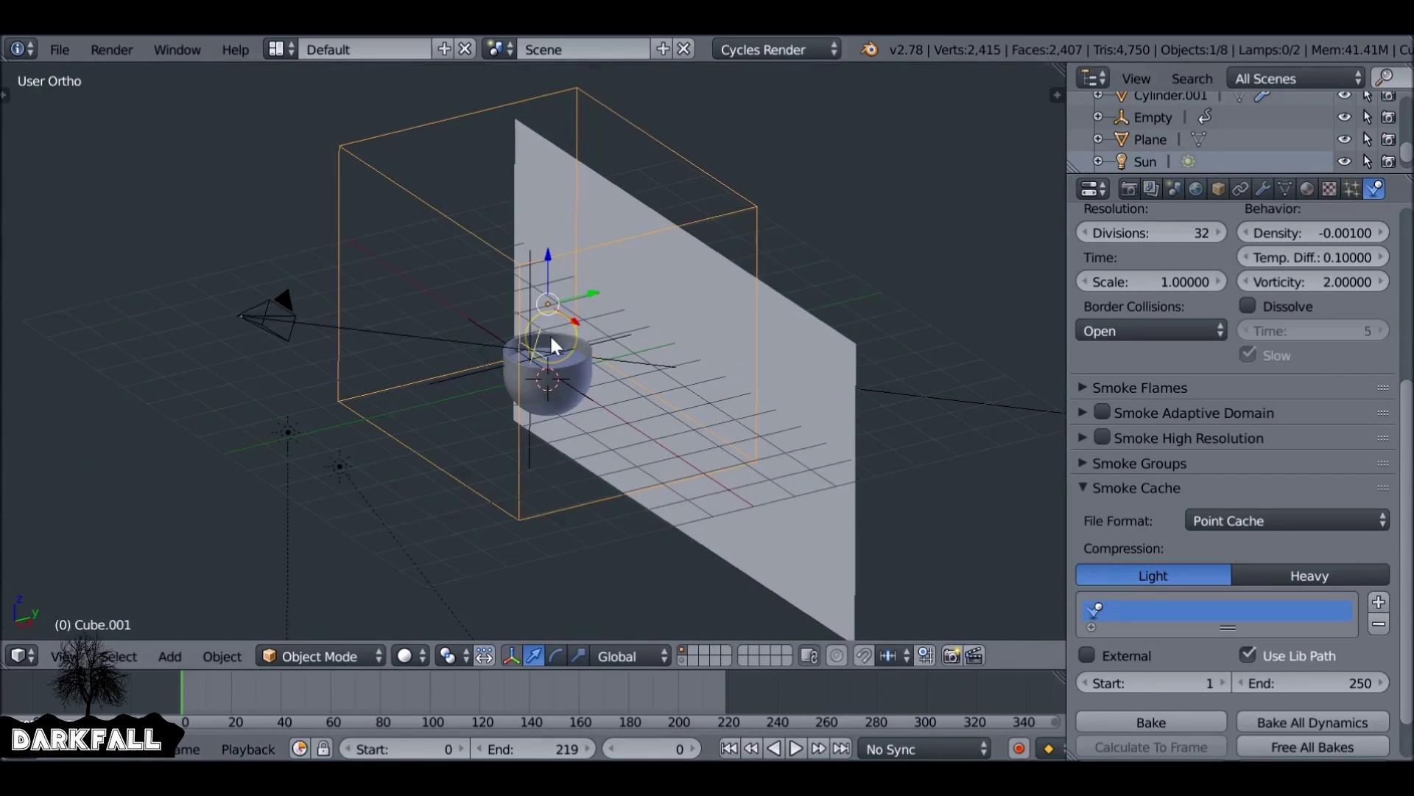
key("alt+a")
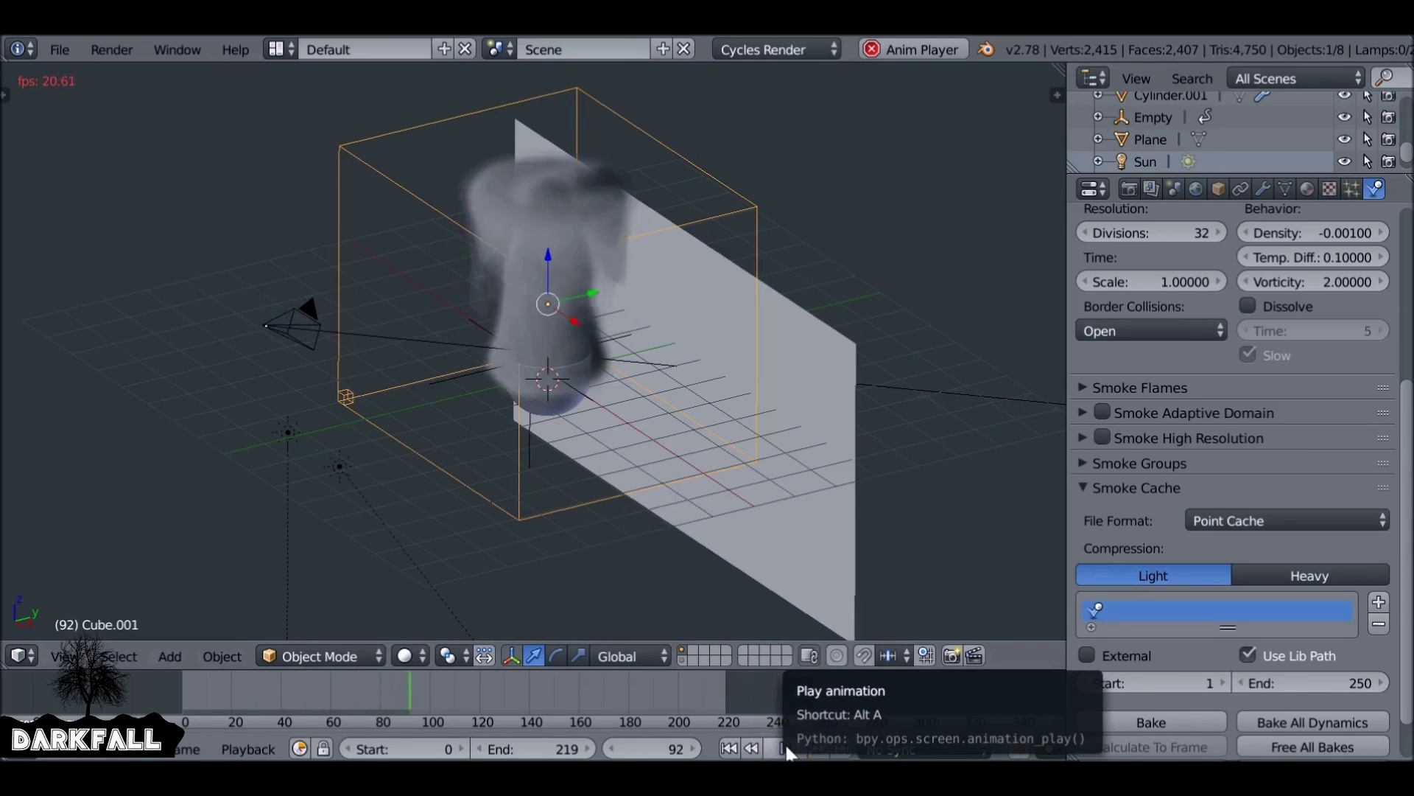
key("KP_1")
scroll(596, 405, "up", 5)
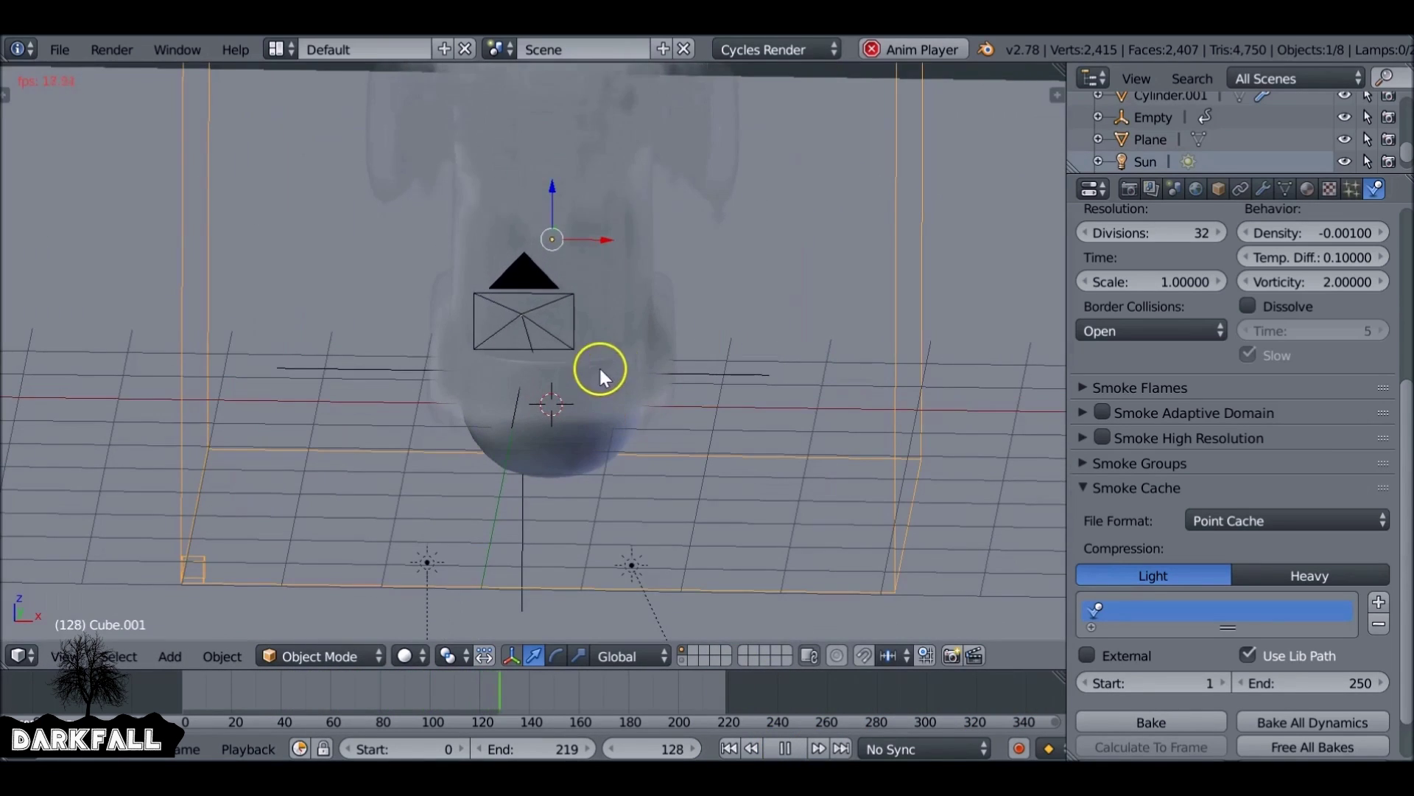
scroll(594, 475, "down", 4)
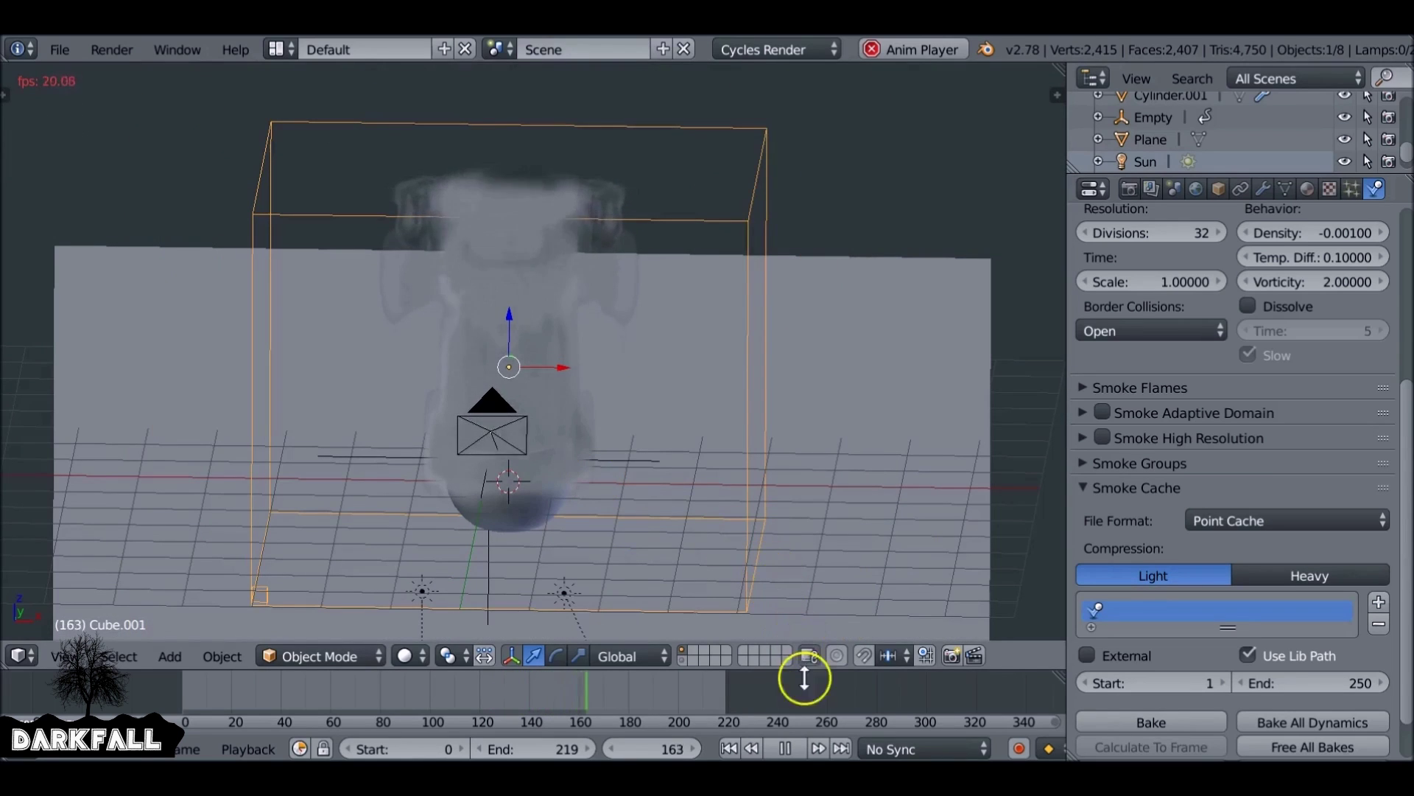
left_click(785, 749)
left_click(728, 749)
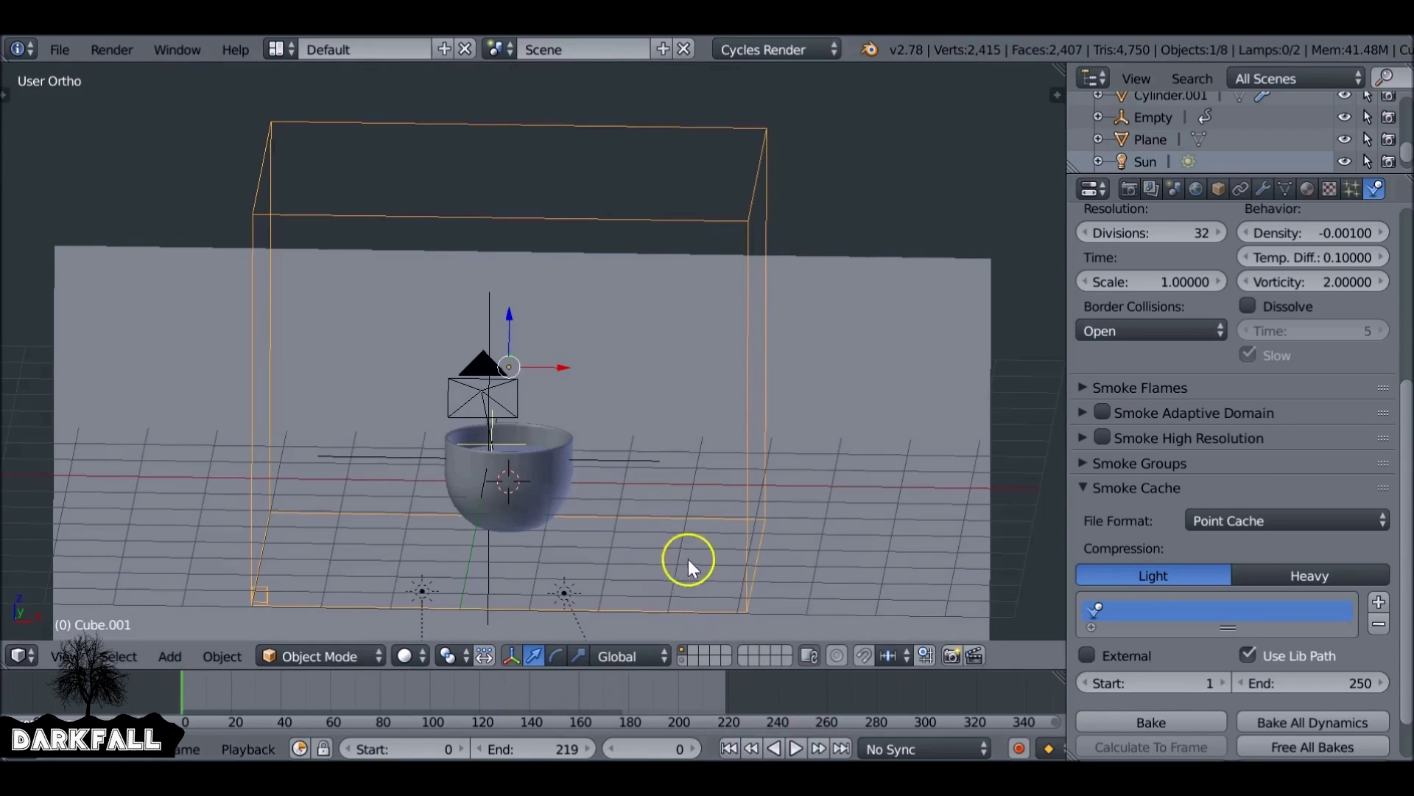
Select the tea surface inside the cup and play the simulation to judge how thick its smoke is.
middle_click_drag(278, 196, 564, 330)
scroll(560, 383, "up", 2)
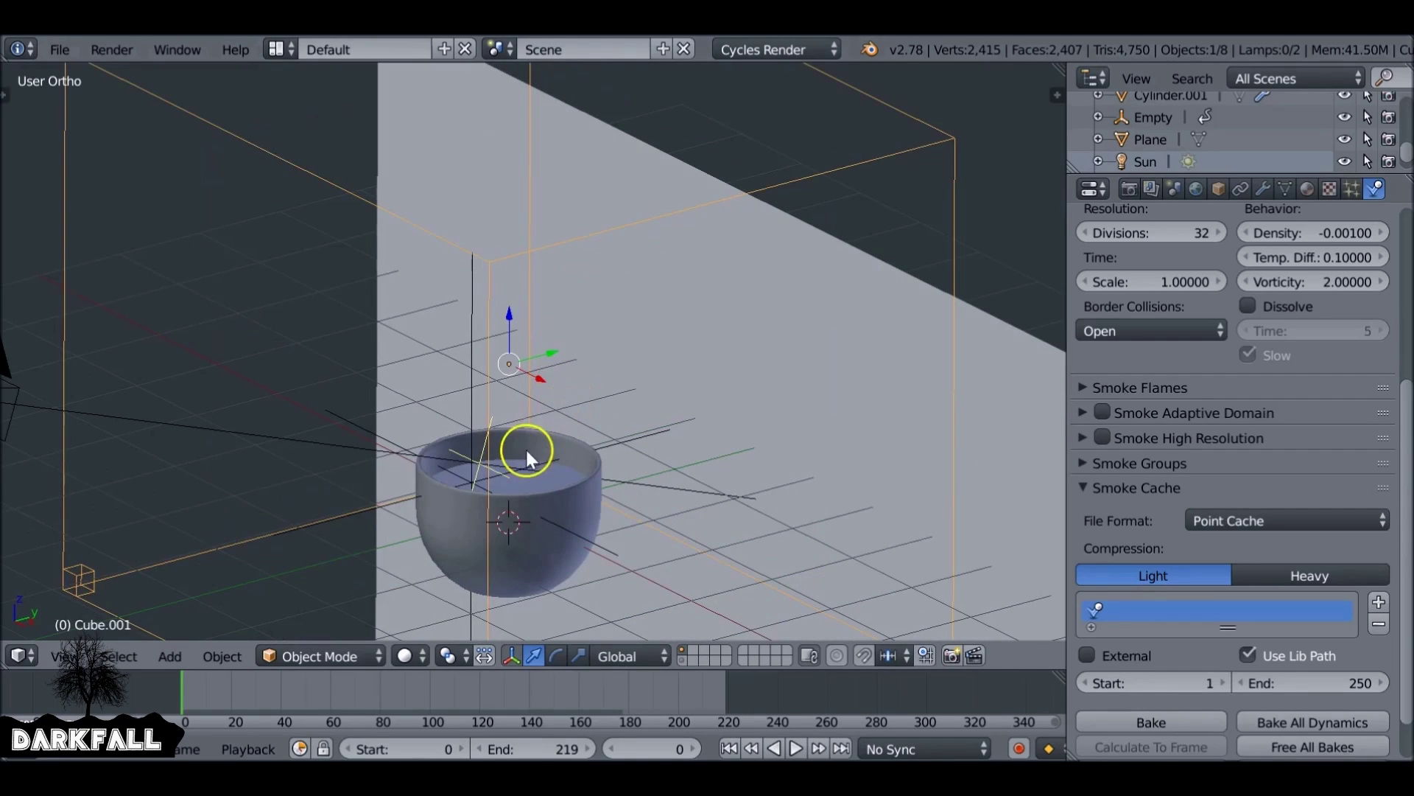
right_click(526, 472)
right_click(552, 470)
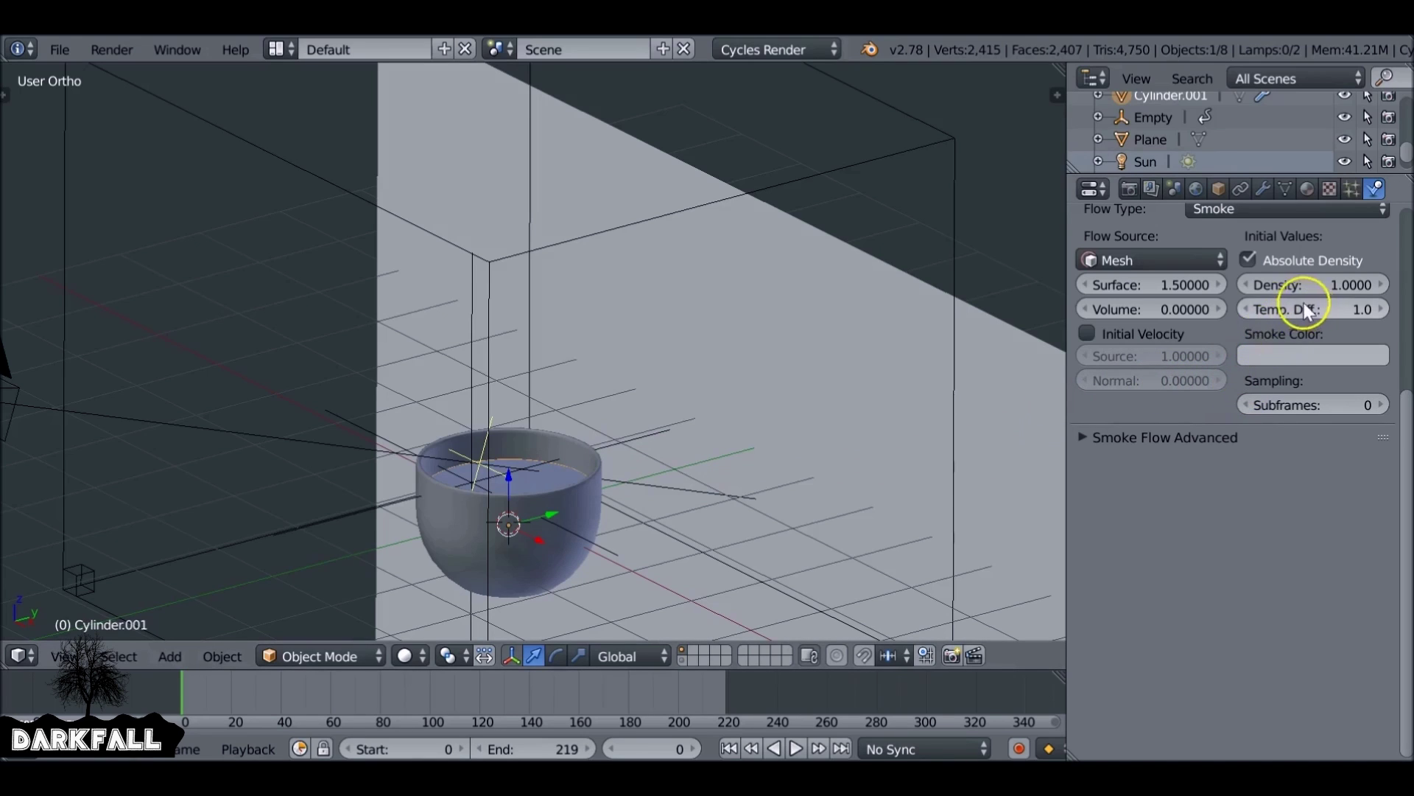
key("alt+a")
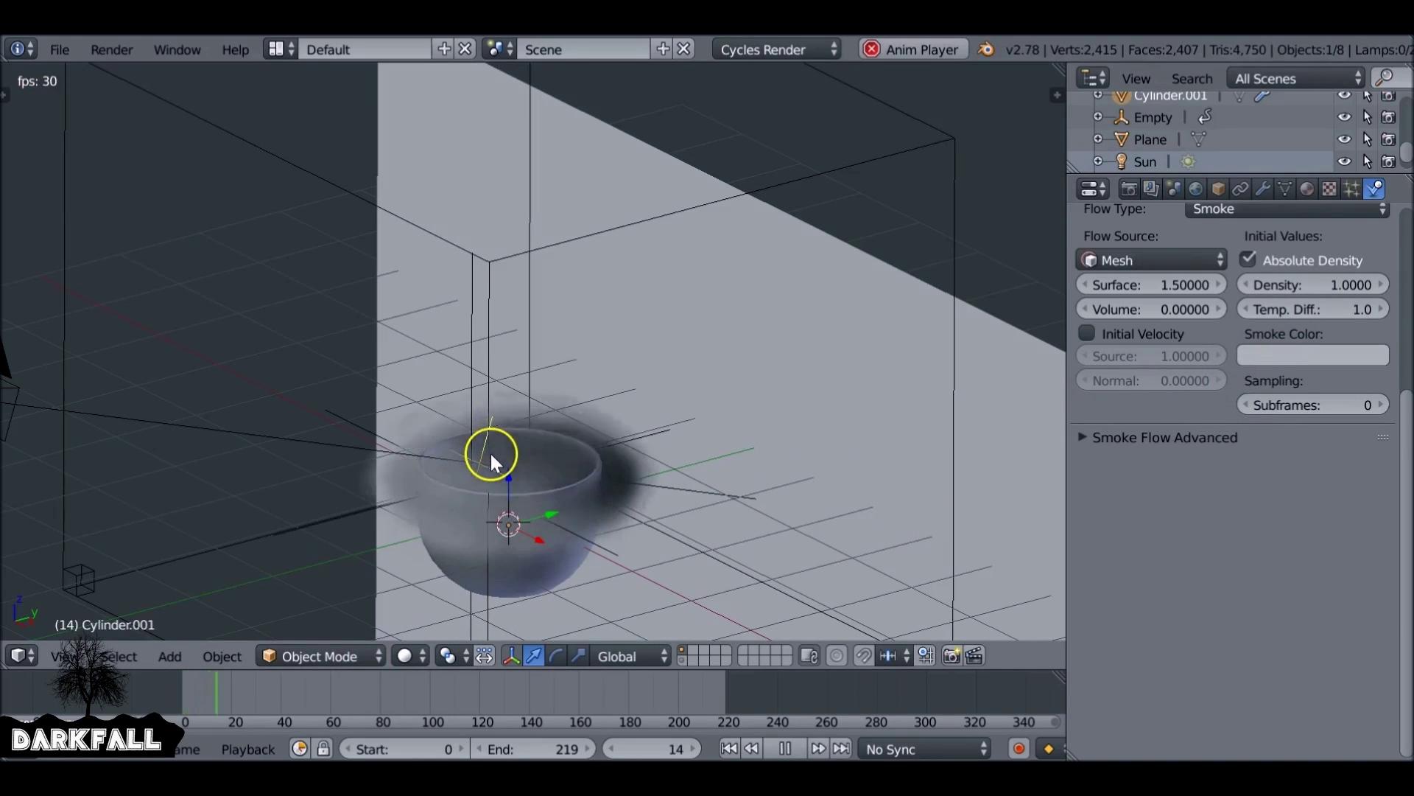
left_click(785, 748)
Set the tea surface's smoke flow density to 0.16 and replay the simulation from the start frame to check it.
left_click(1318, 282)
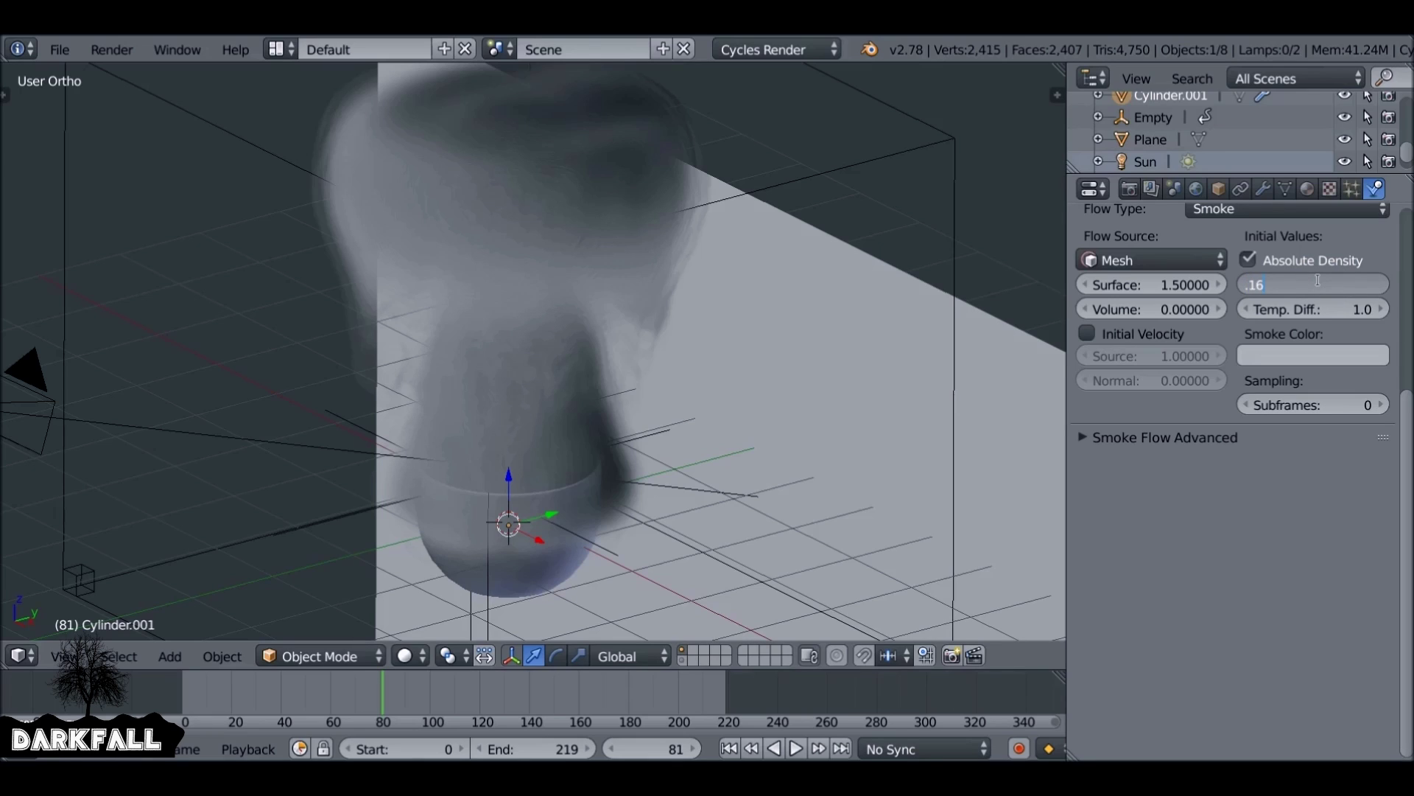
type(".1600")
key("Return")
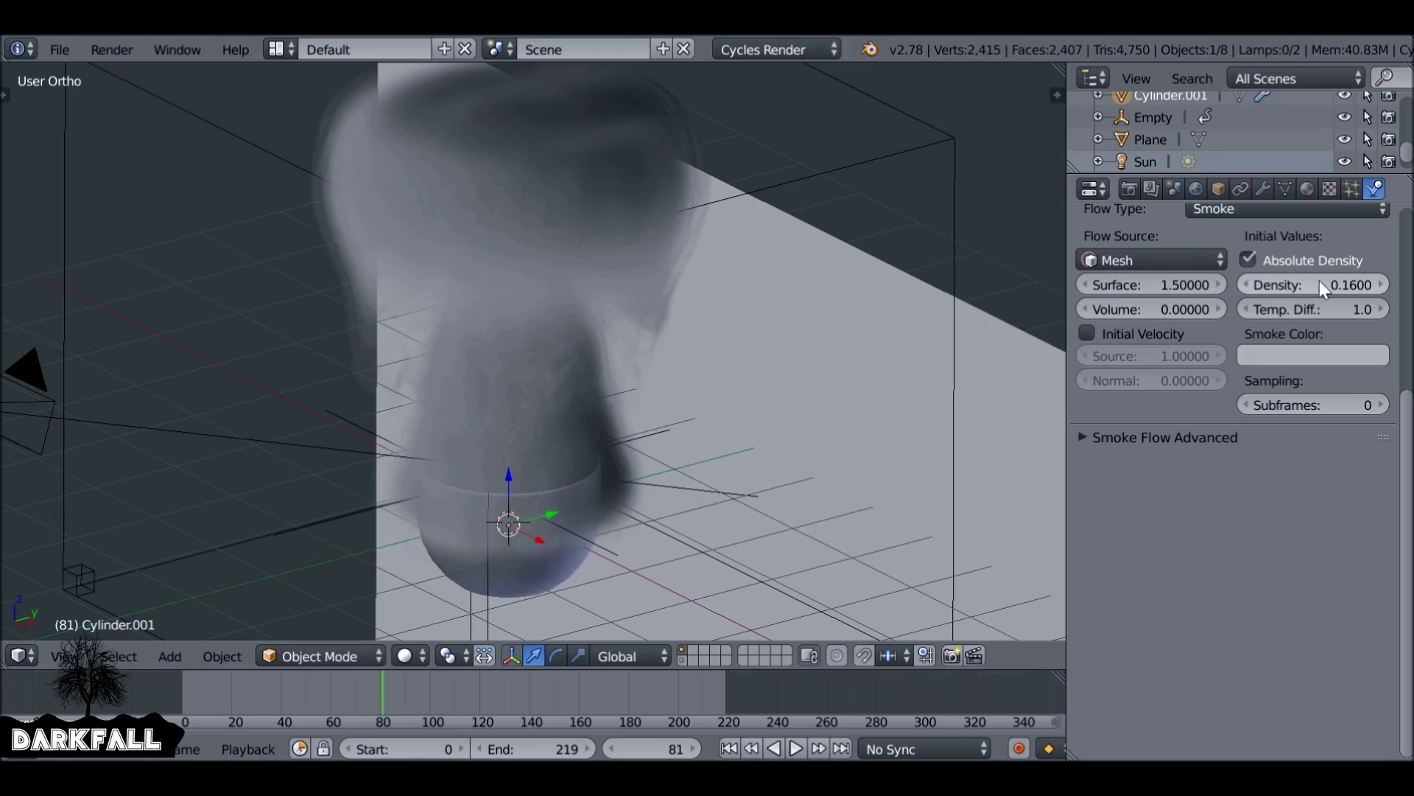
left_click(729, 749)
key("alt+a")
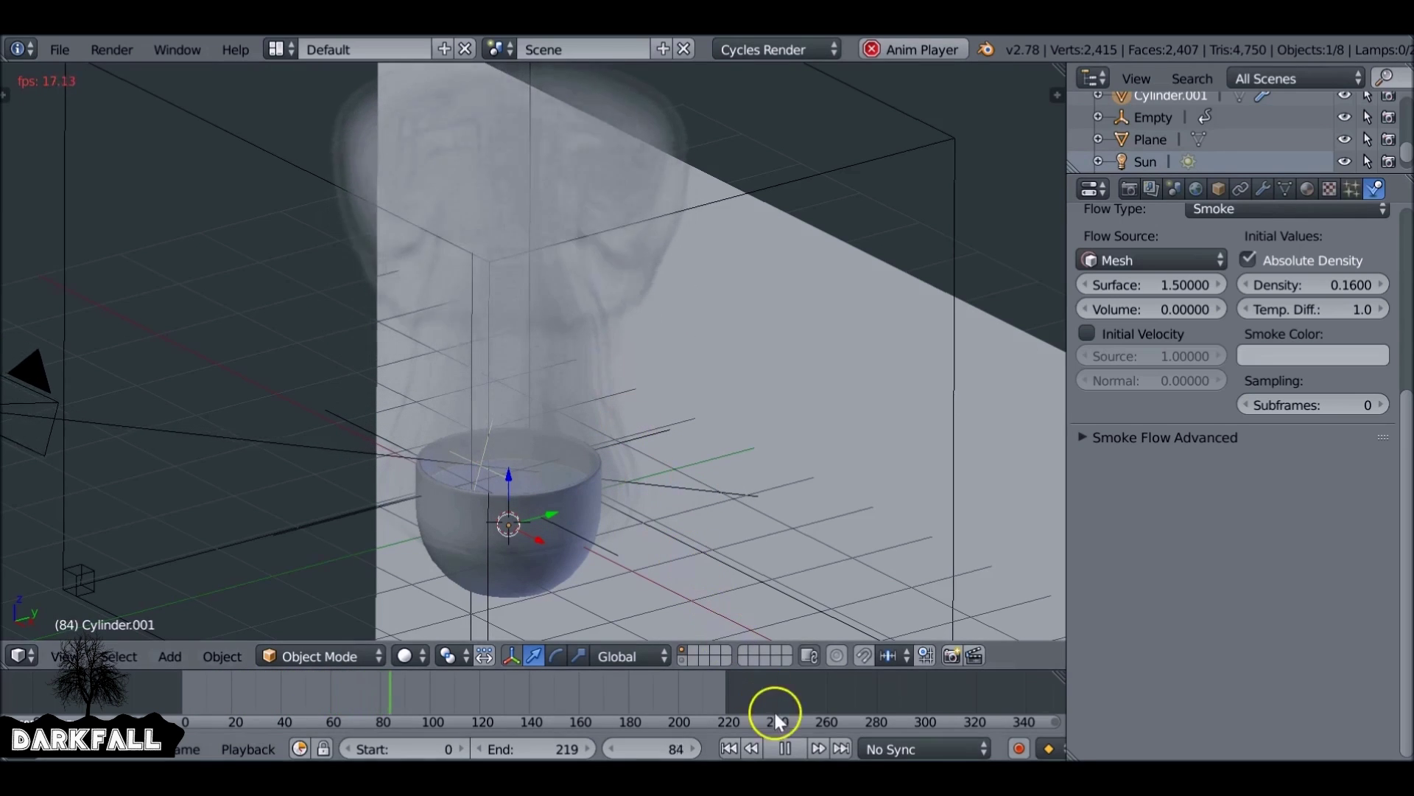
left_click(793, 749)
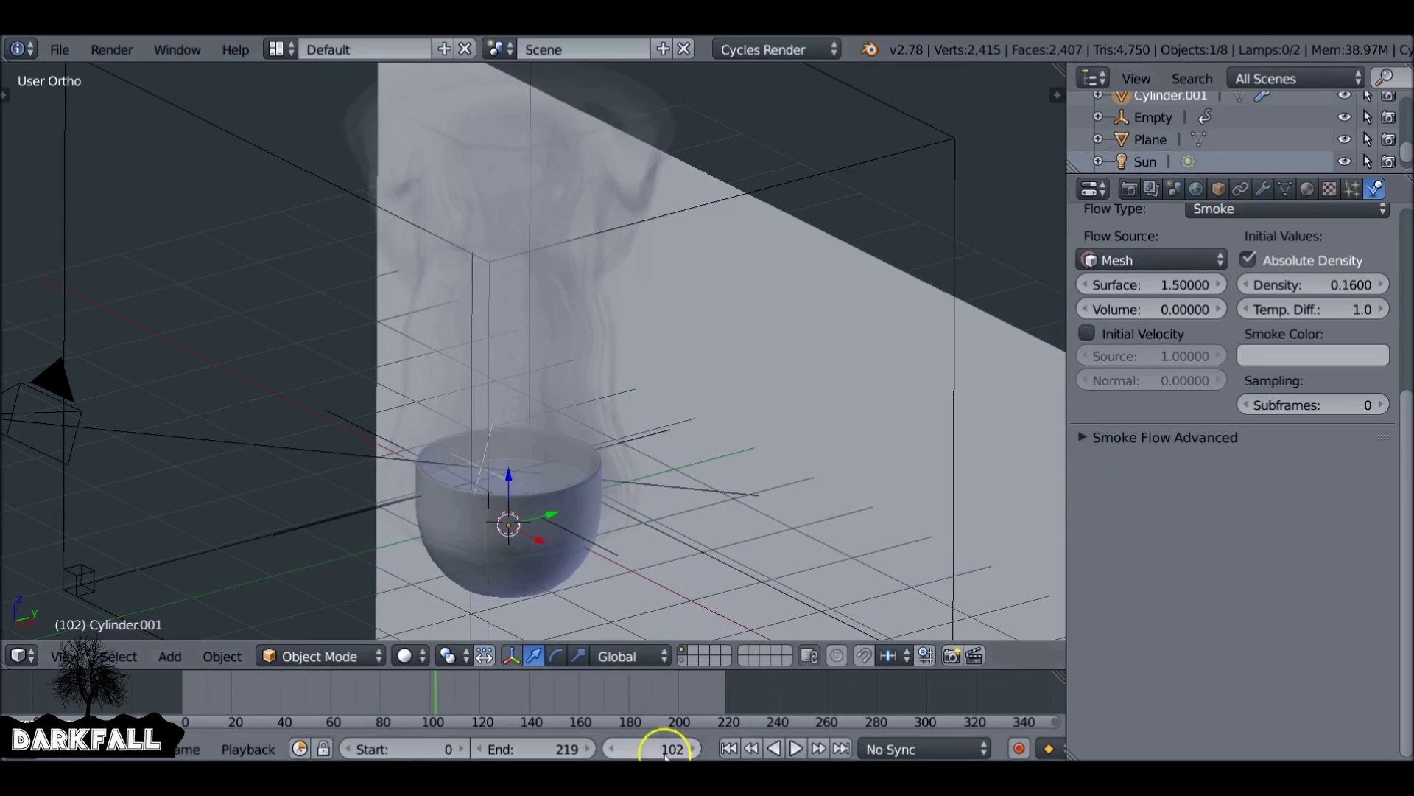
left_click(729, 749)
Set the Surface value of the tea's smoke flow source to 1.0.
left_click(1179, 284)
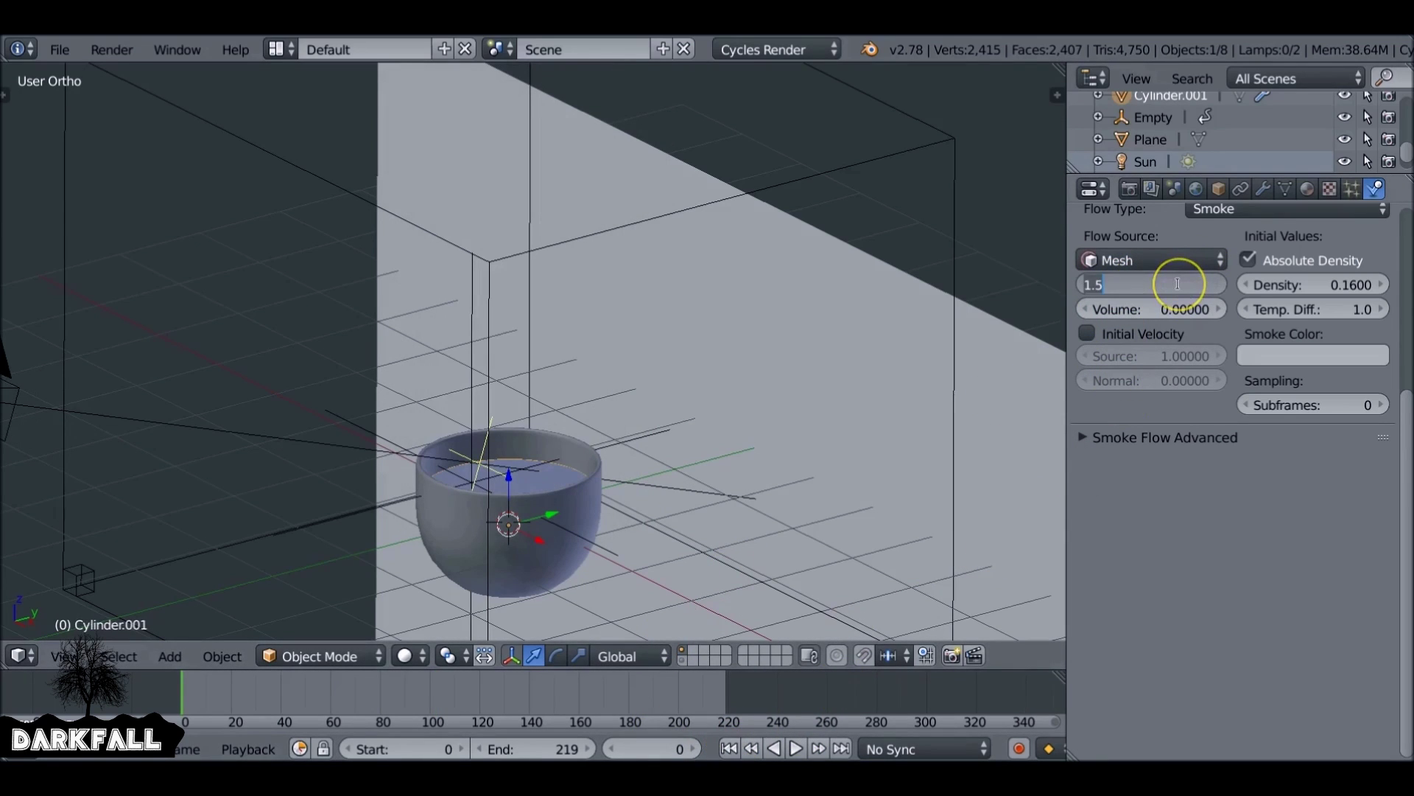
type("1.0")
key("Return")
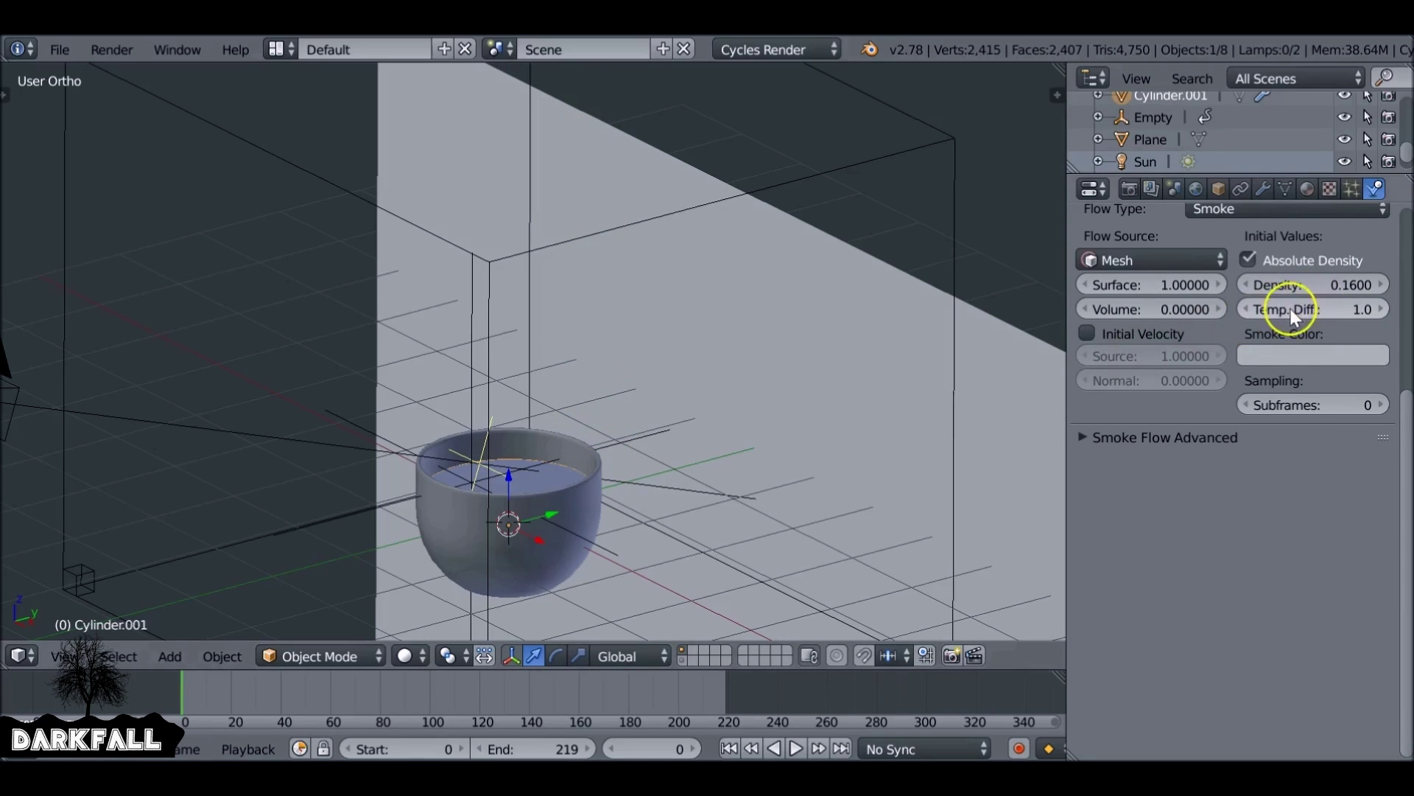
Brighten the smoke color to near-white F8F8F8 and play the simulation to preview it.
left_click(1307, 360)
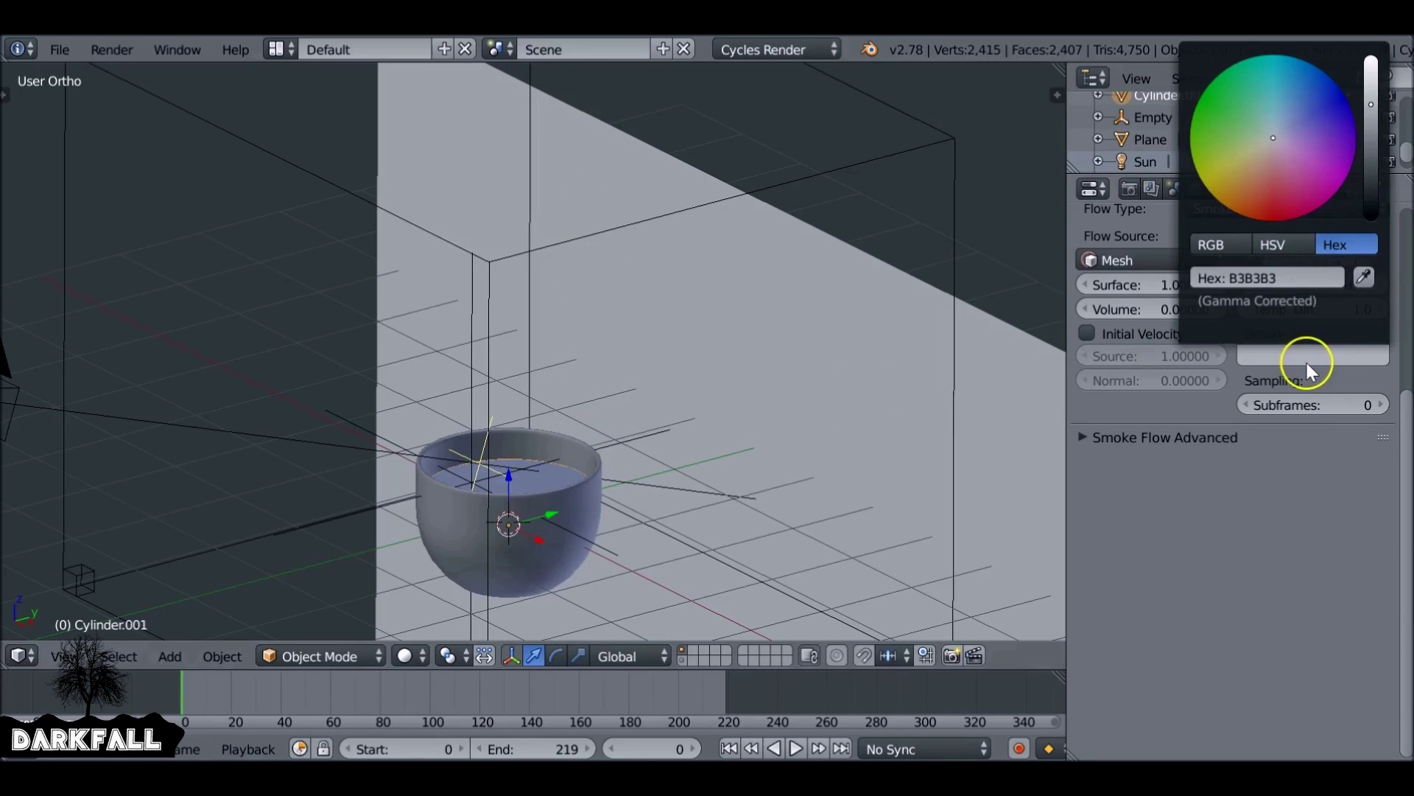
left_click(1370, 65)
left_click_drag(1371, 65, 1371, 58)
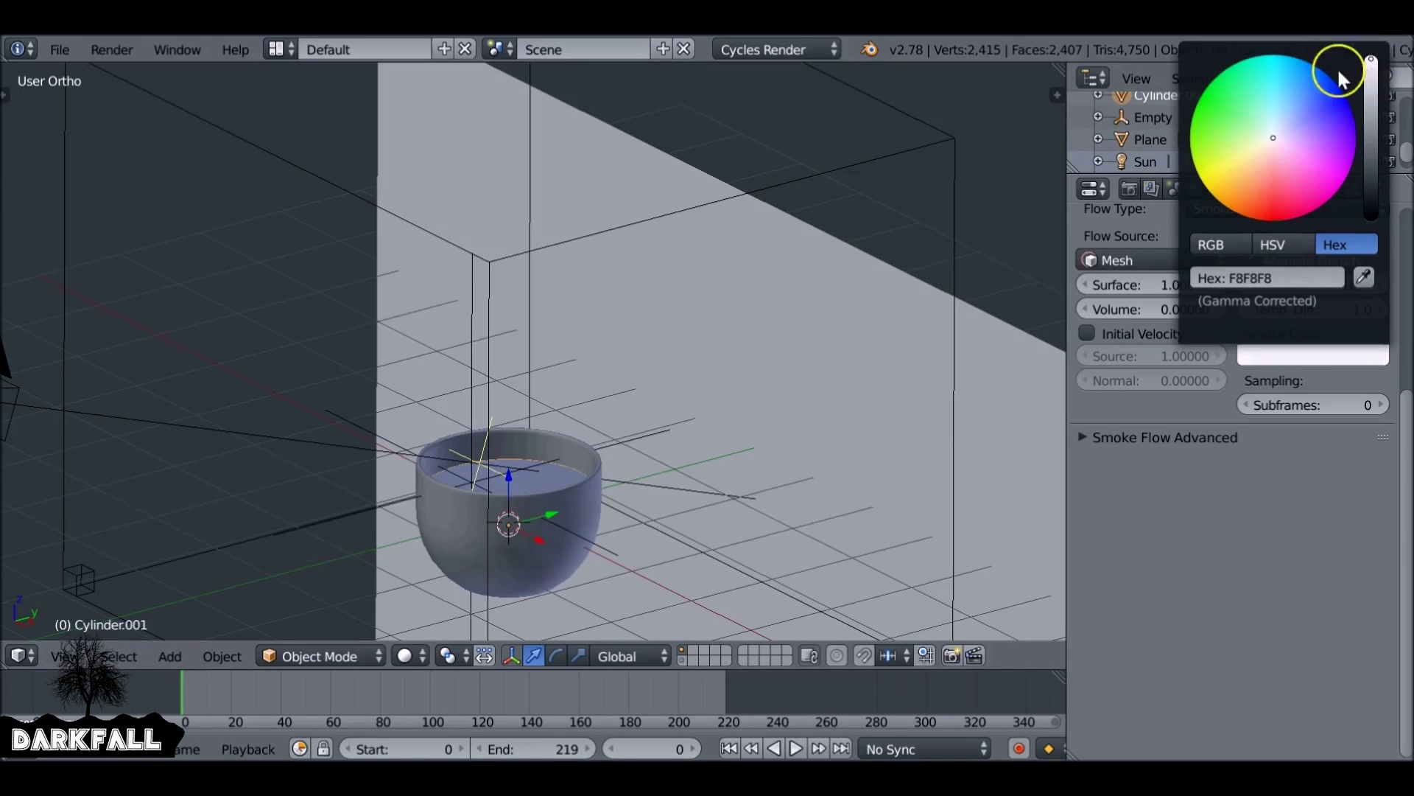
left_click(796, 749)
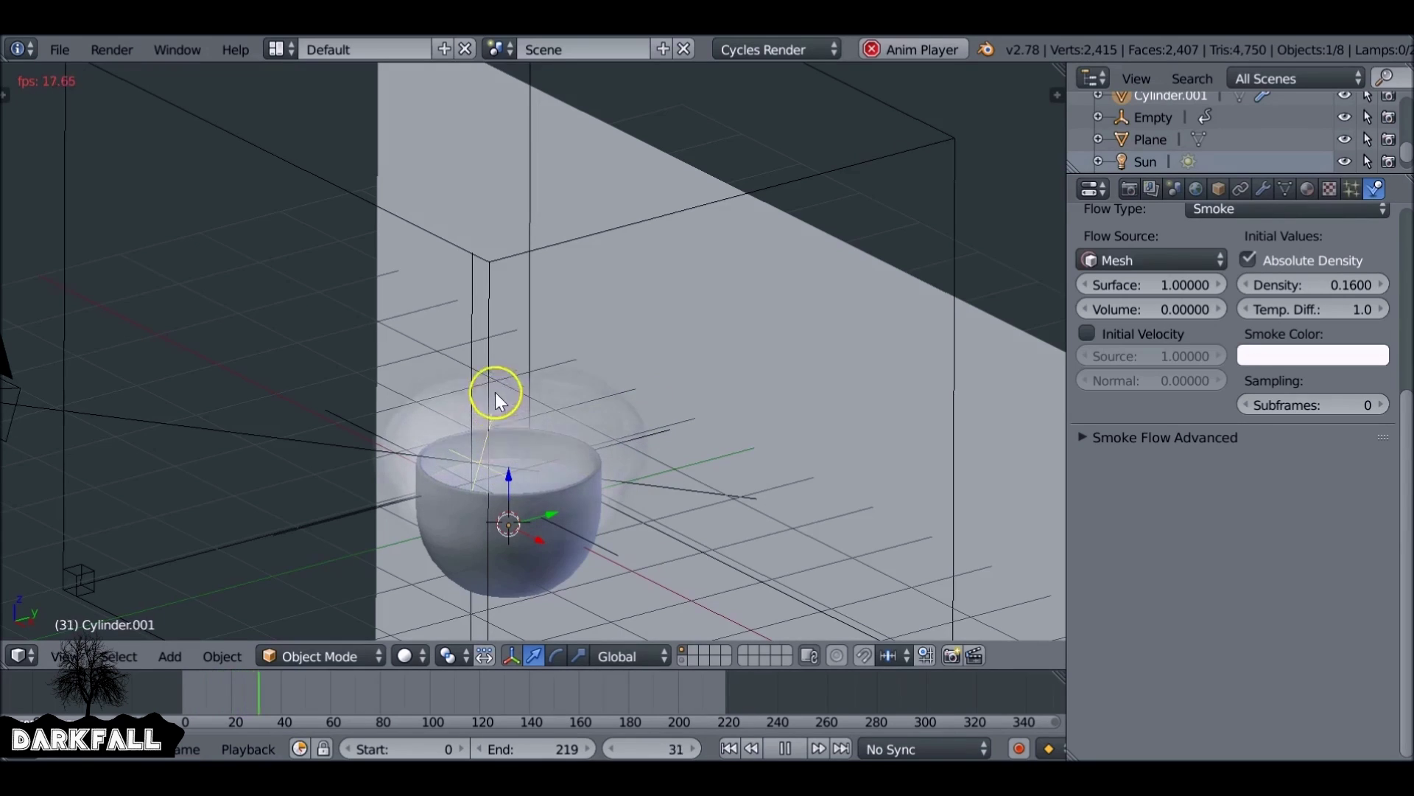
left_click(783, 747)
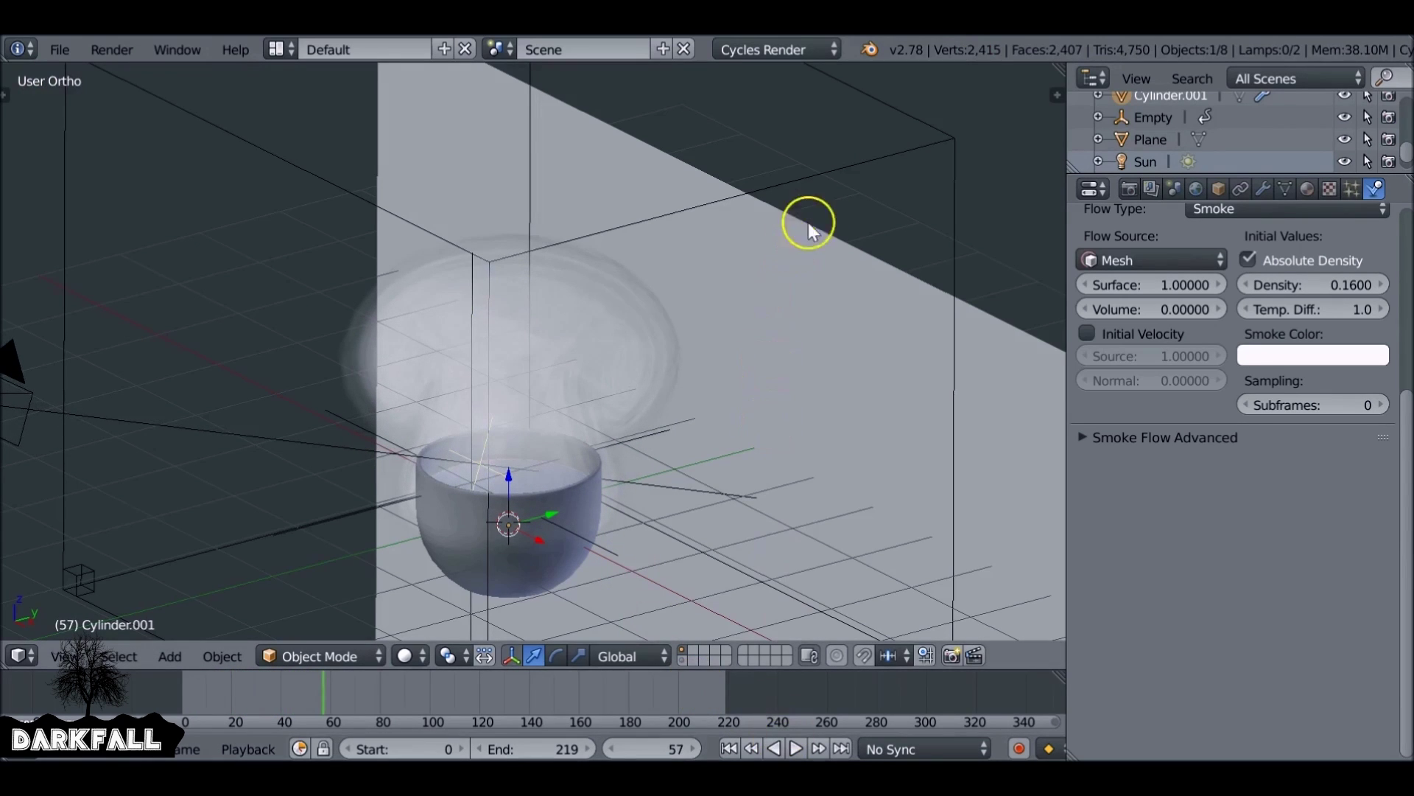
Enable Smoke Adaptive Domain on the domain cube and replay the simulation from the start frame.
right_click(945, 137)
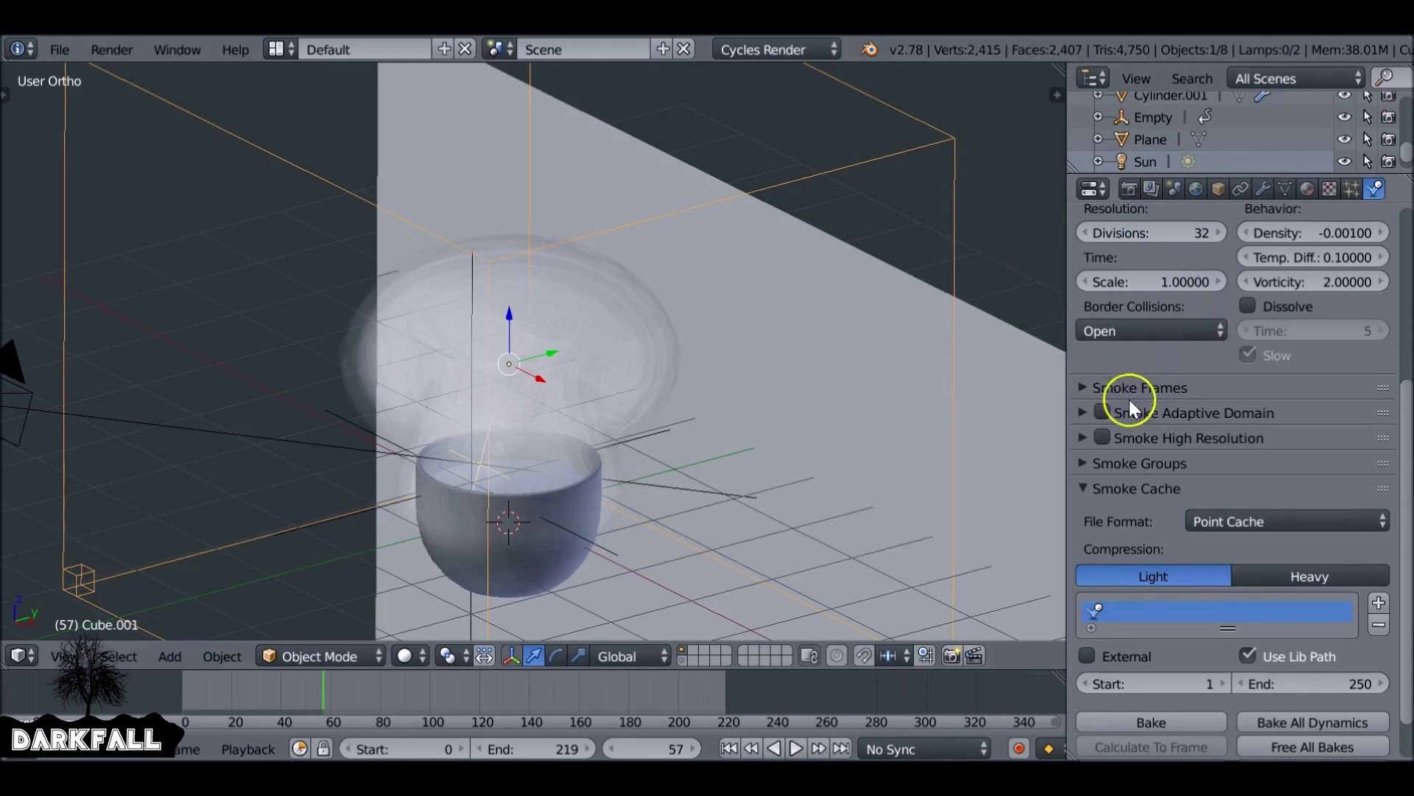
left_click(1082, 411)
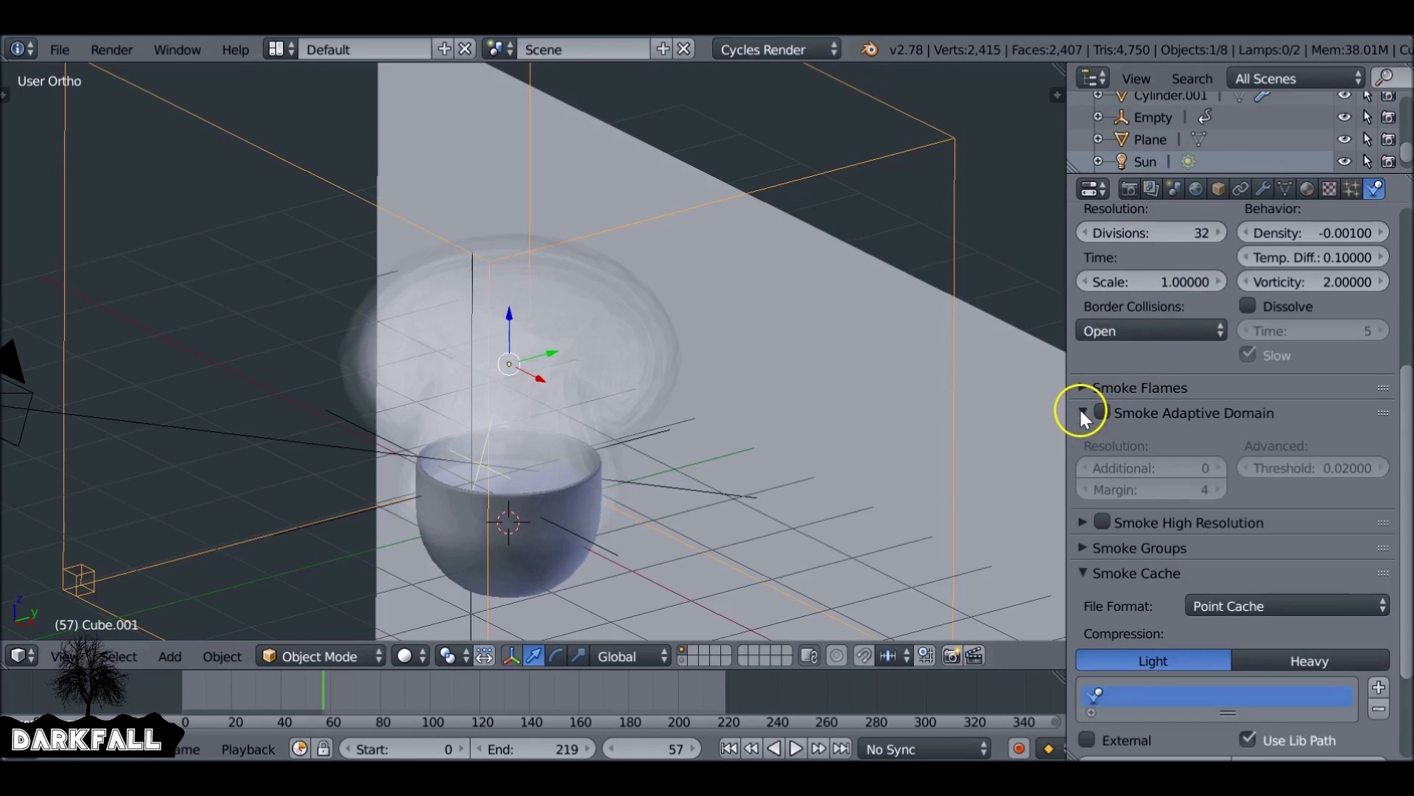
left_click(1103, 411)
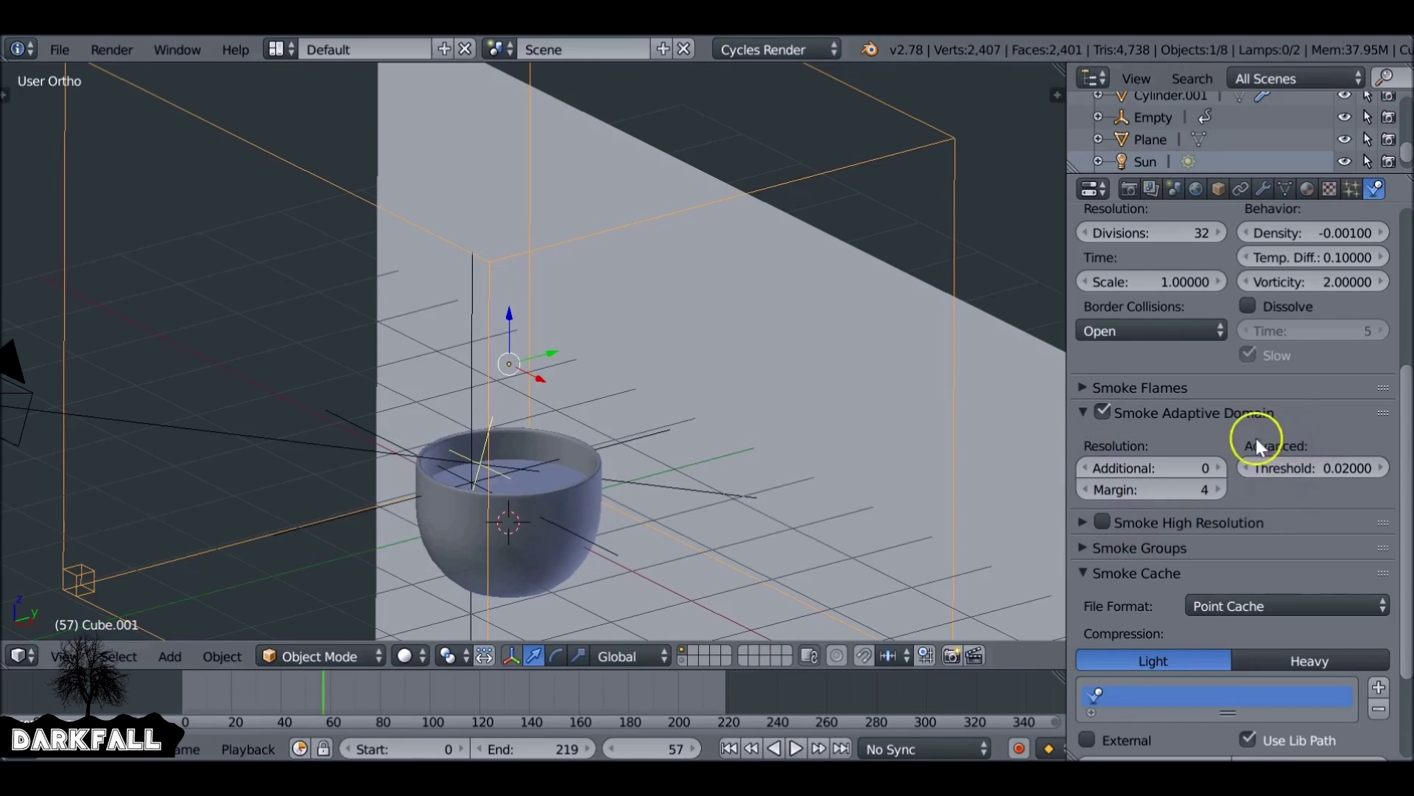
left_click(729, 746)
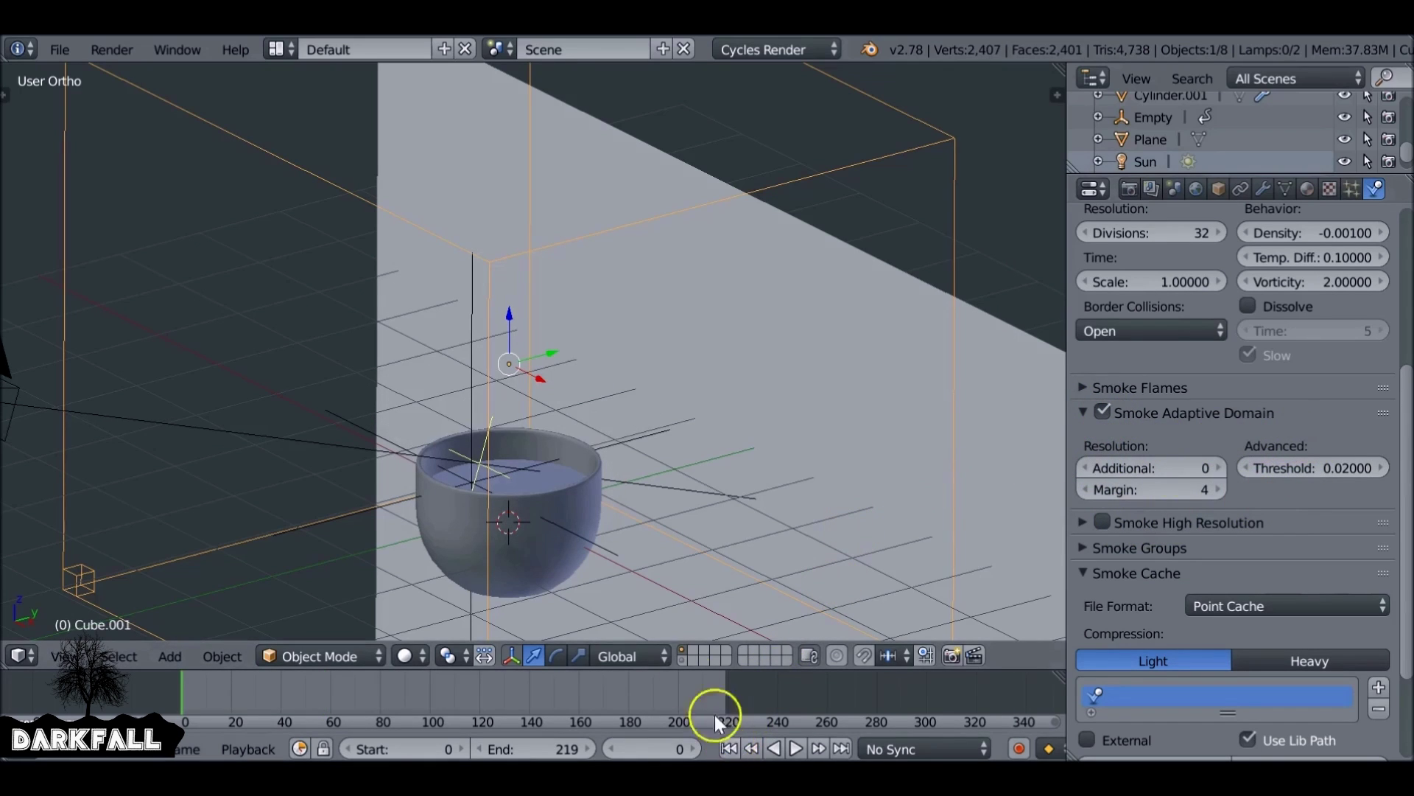
key("alt+a")
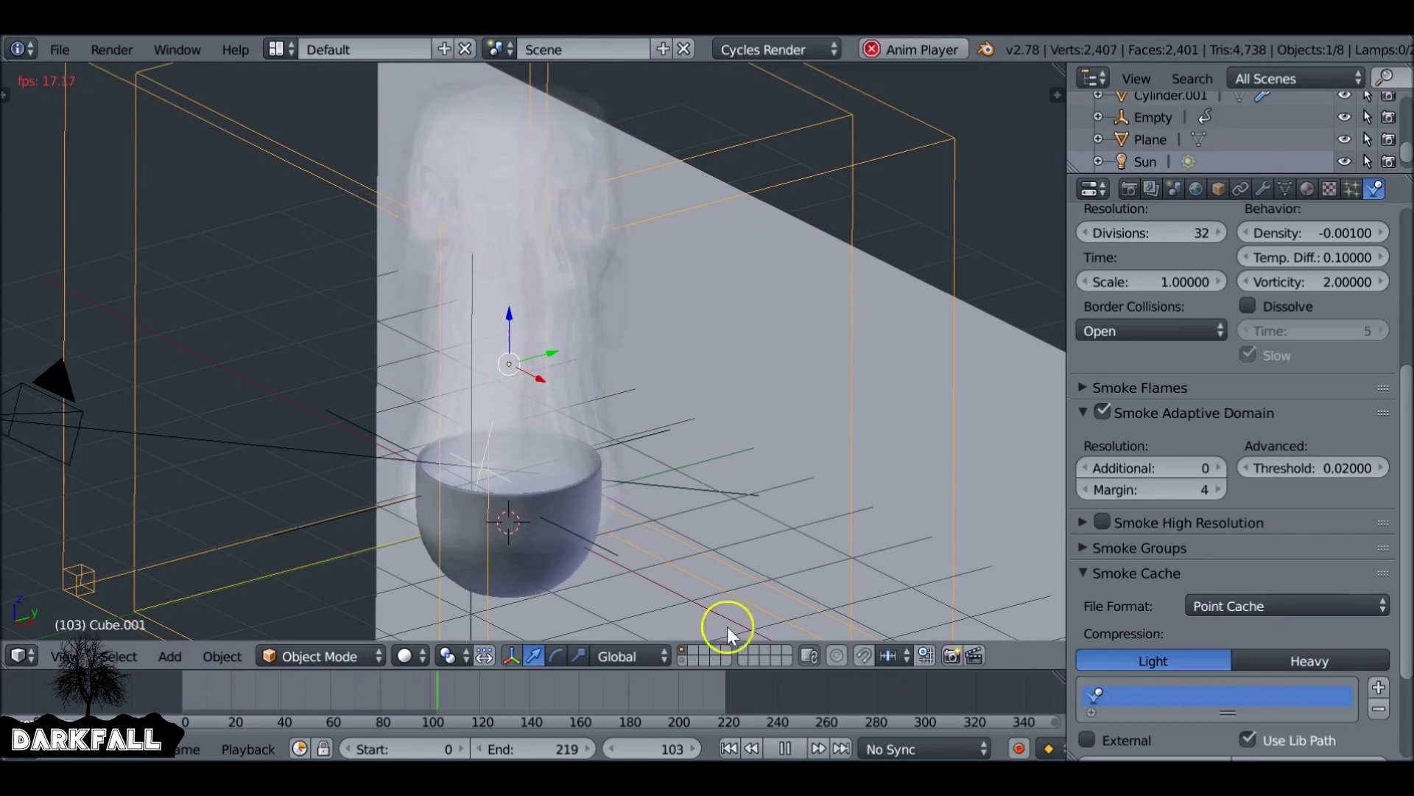
left_click(784, 748)
left_click(728, 748)
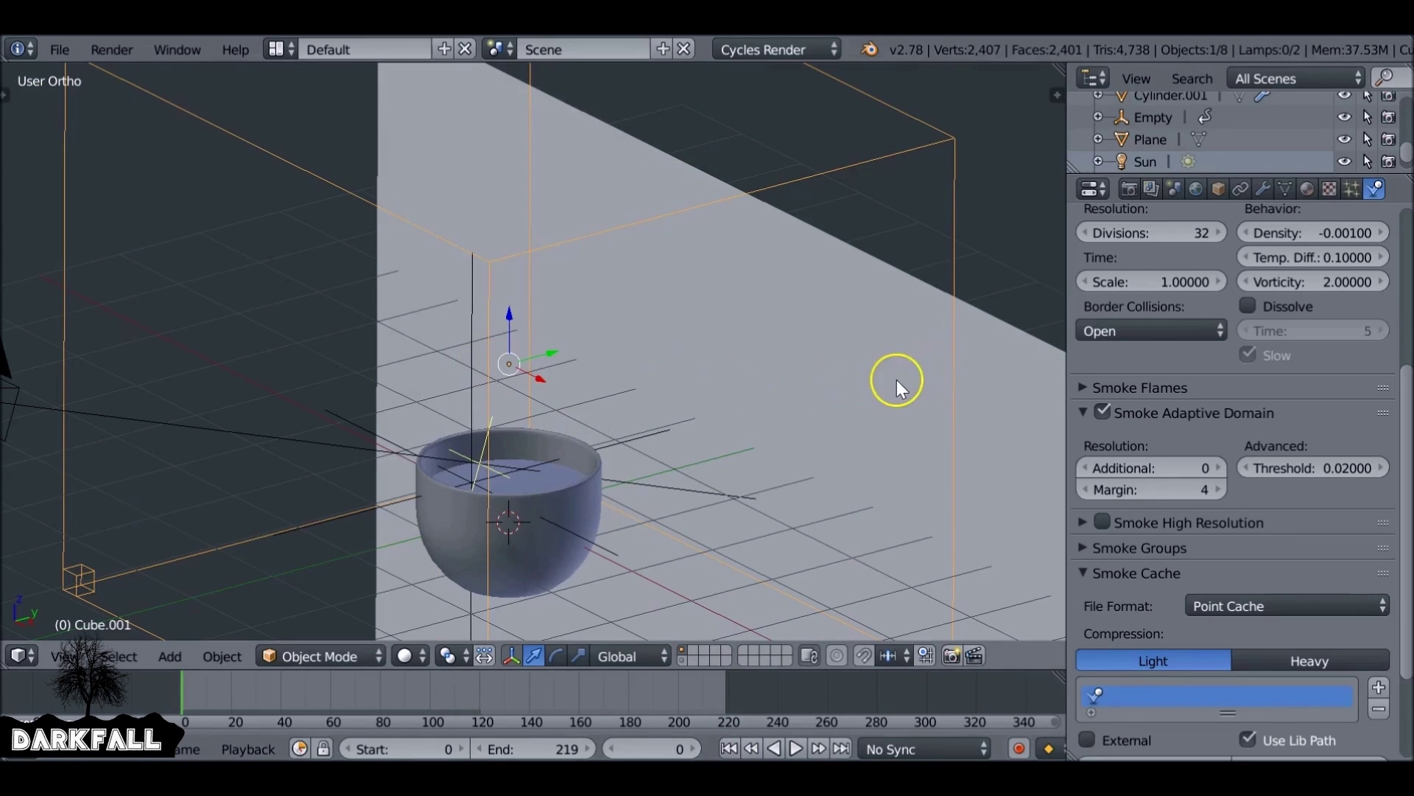
Set the smoke domain's resolution divisions to 64 and play the simulation to check the added detail.
scroll(1199, 309, "up", 4)
left_click(1143, 348)
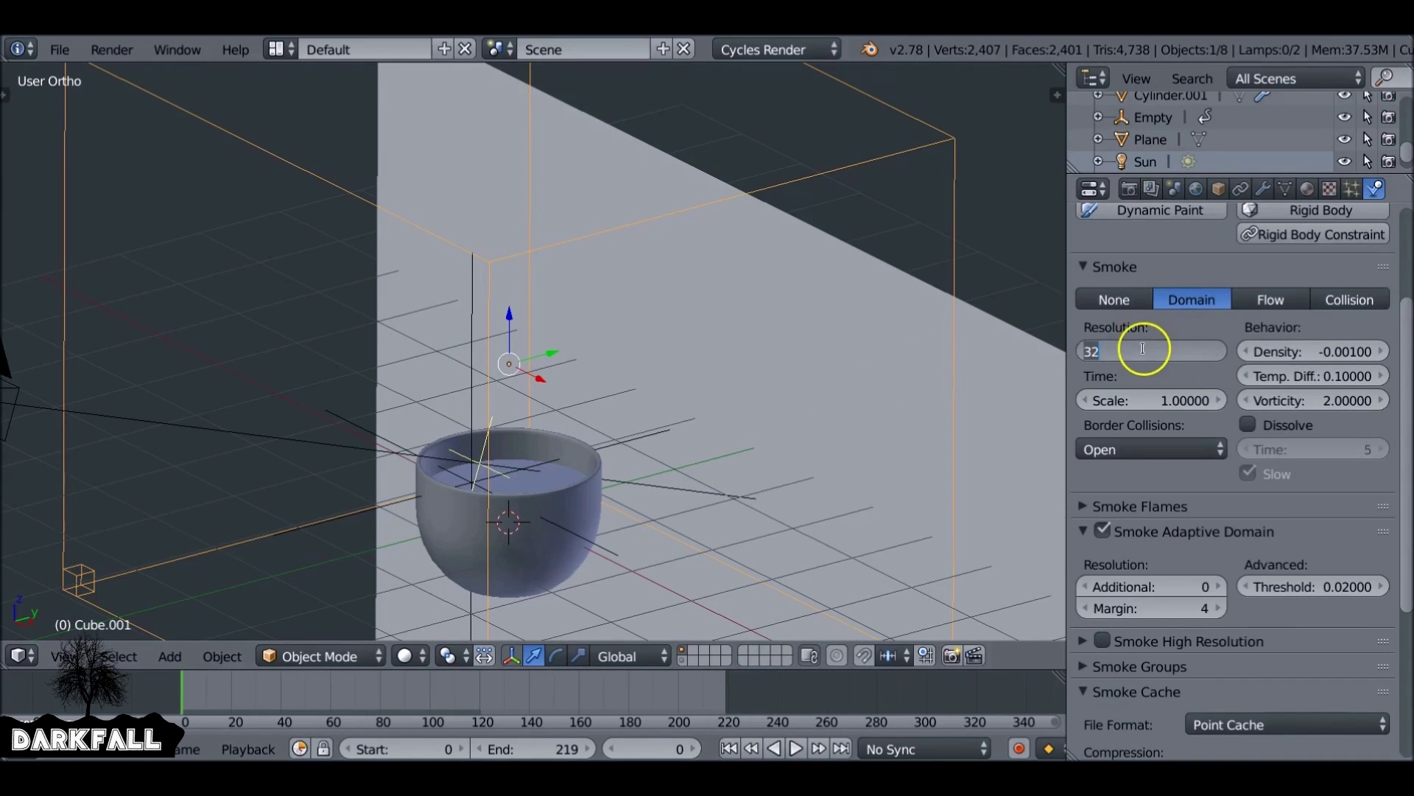
type("64")
key("Return")
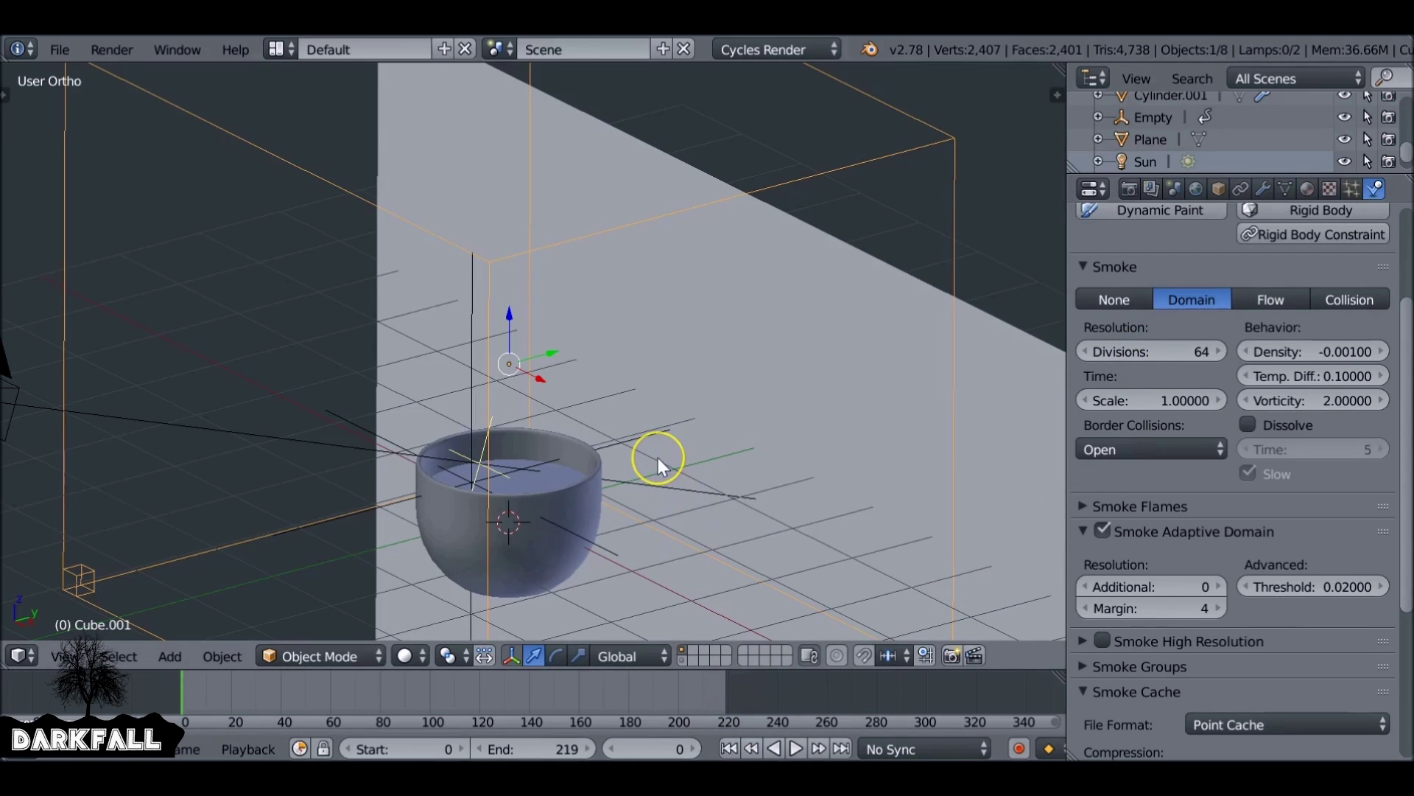
key("alt+a")
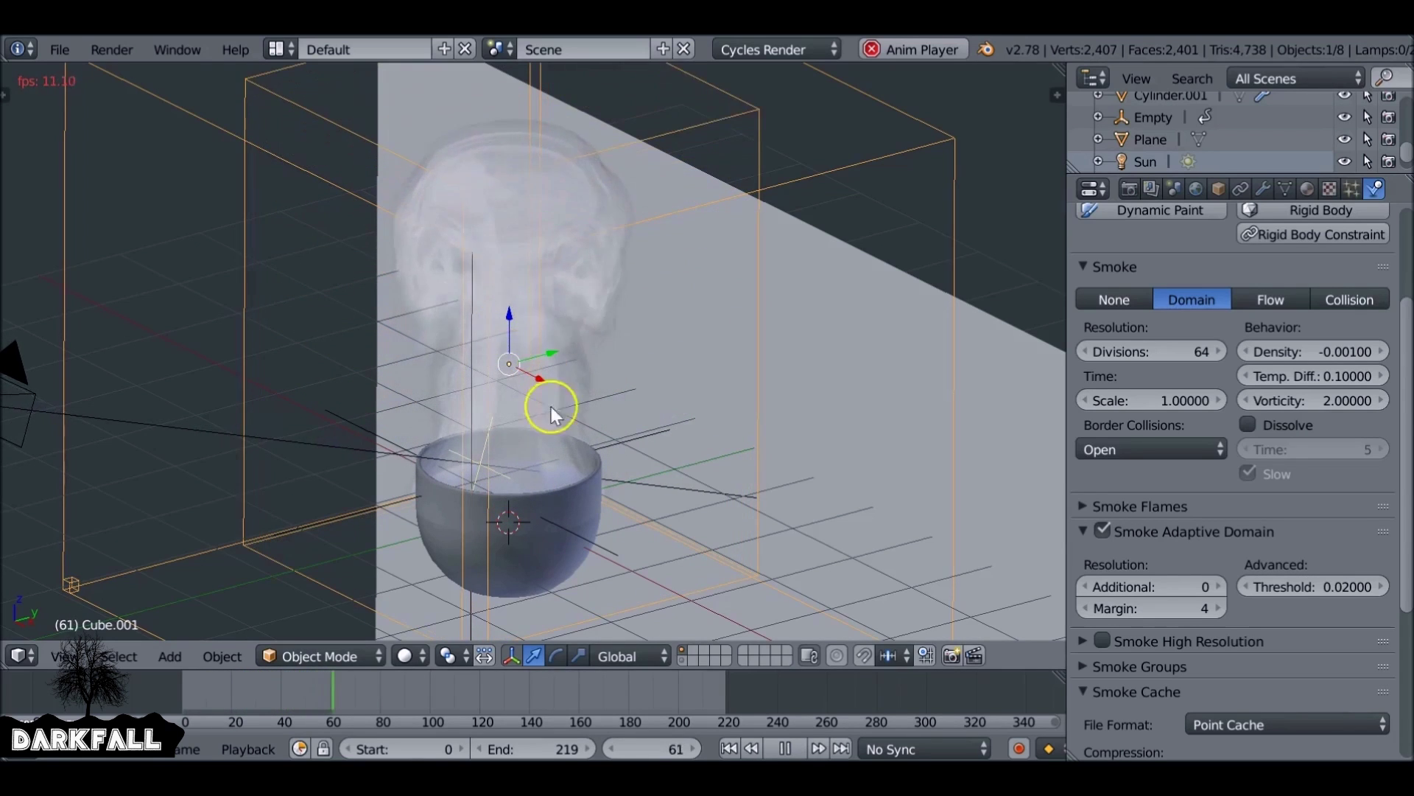
left_click(785, 748)
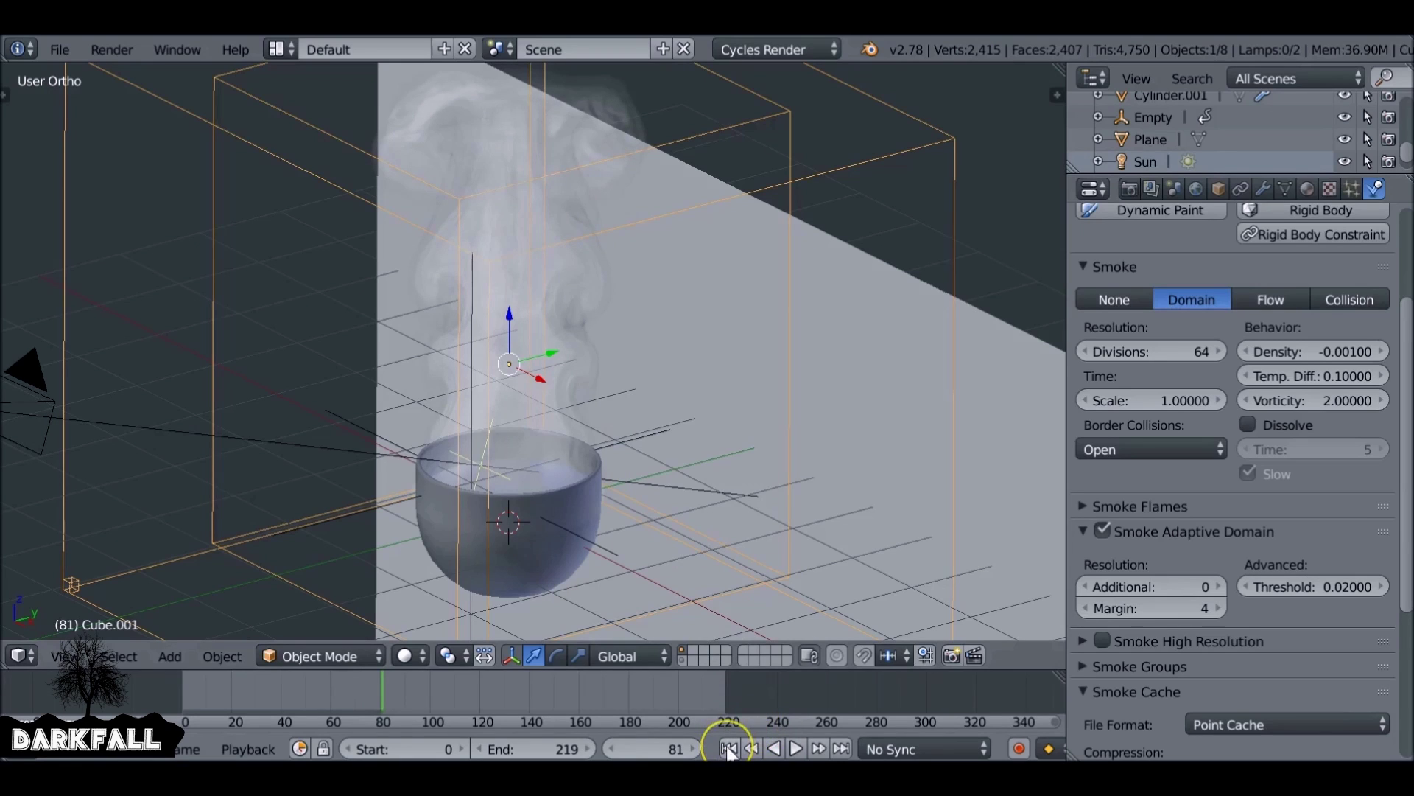
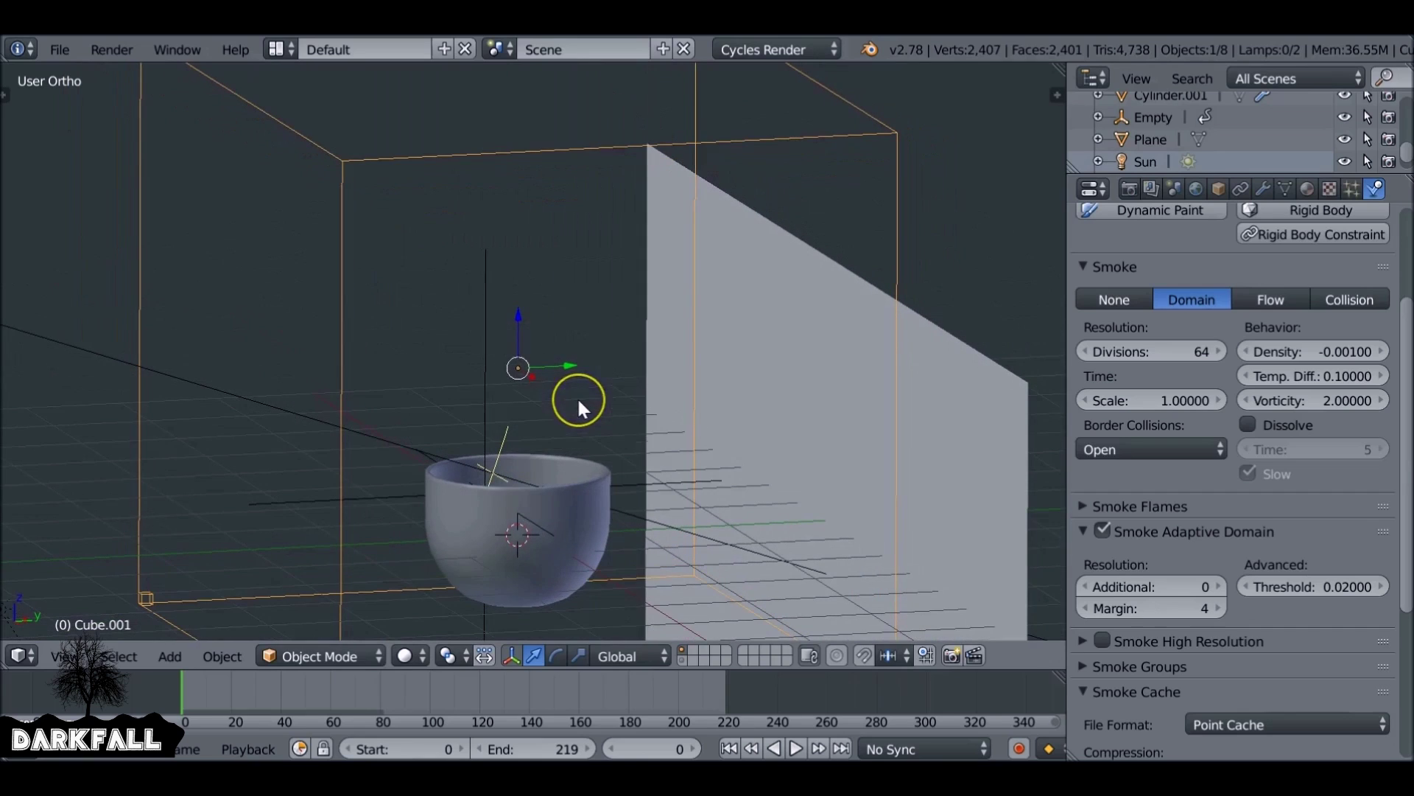
Add a Turbulence force field and raise it along Z above the cup.
key("shift+a")
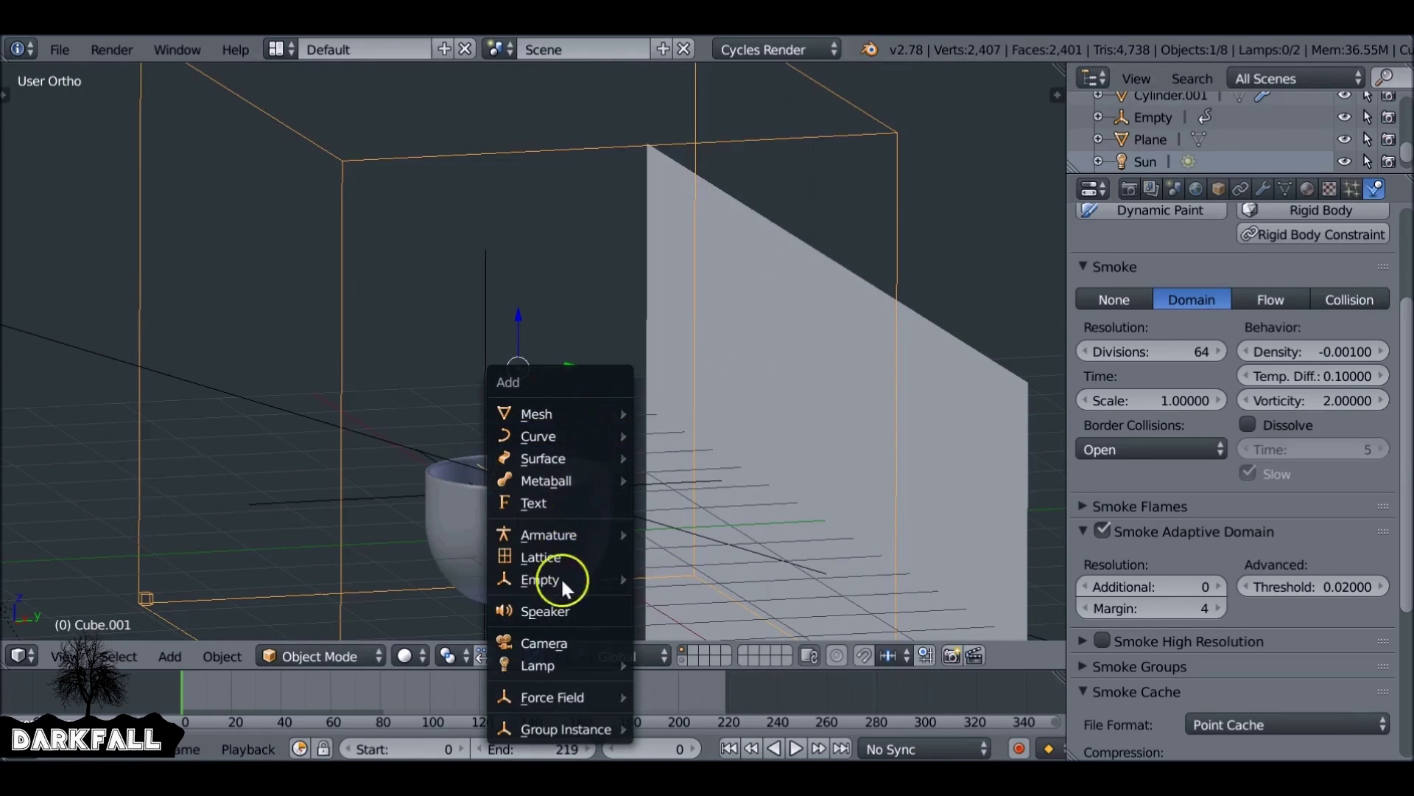
mouse_move(549, 696)
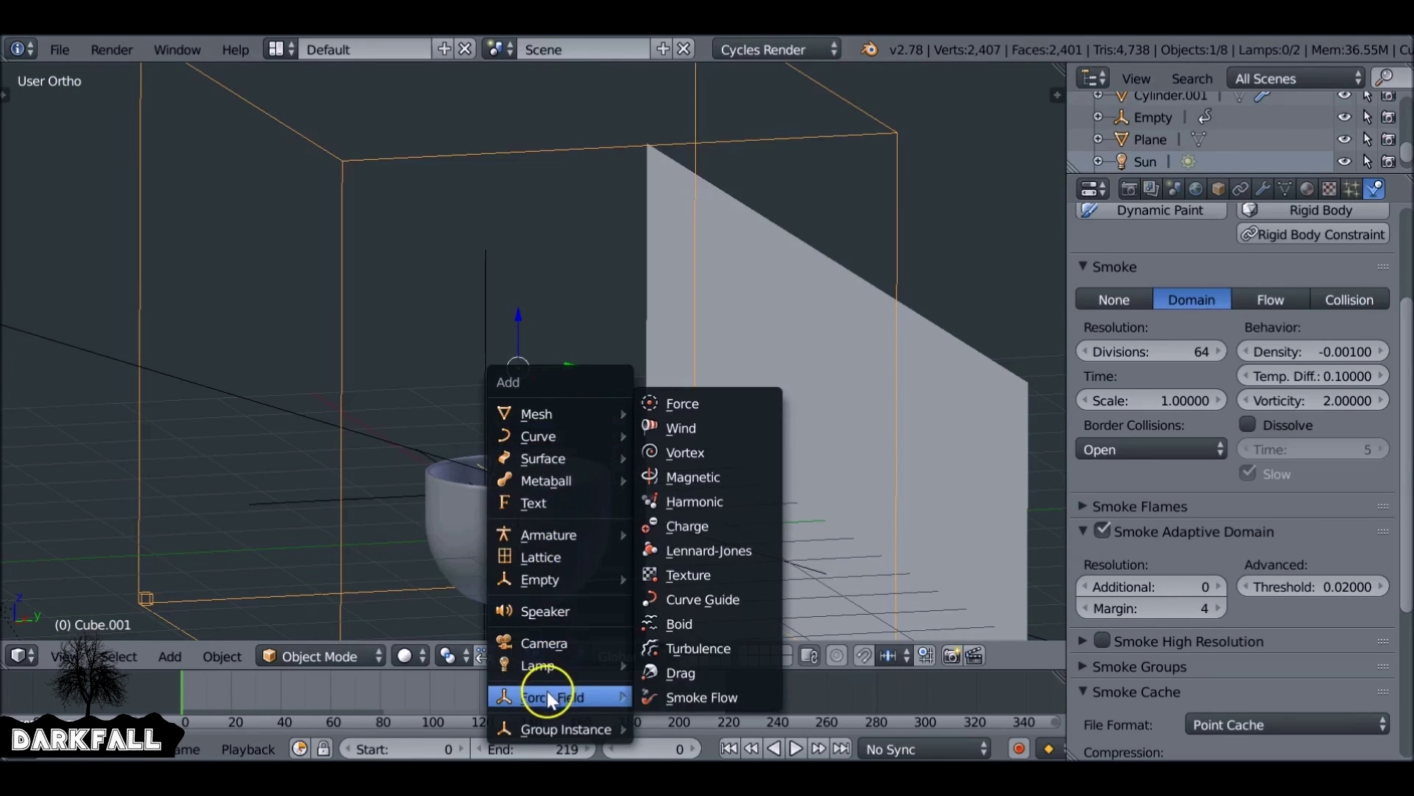
left_click(692, 642)
left_click_drag(519, 487, 525, 286)
Play the simulation through the camera view to check the turbulence field's effect on the smoke.
key("KP_0")
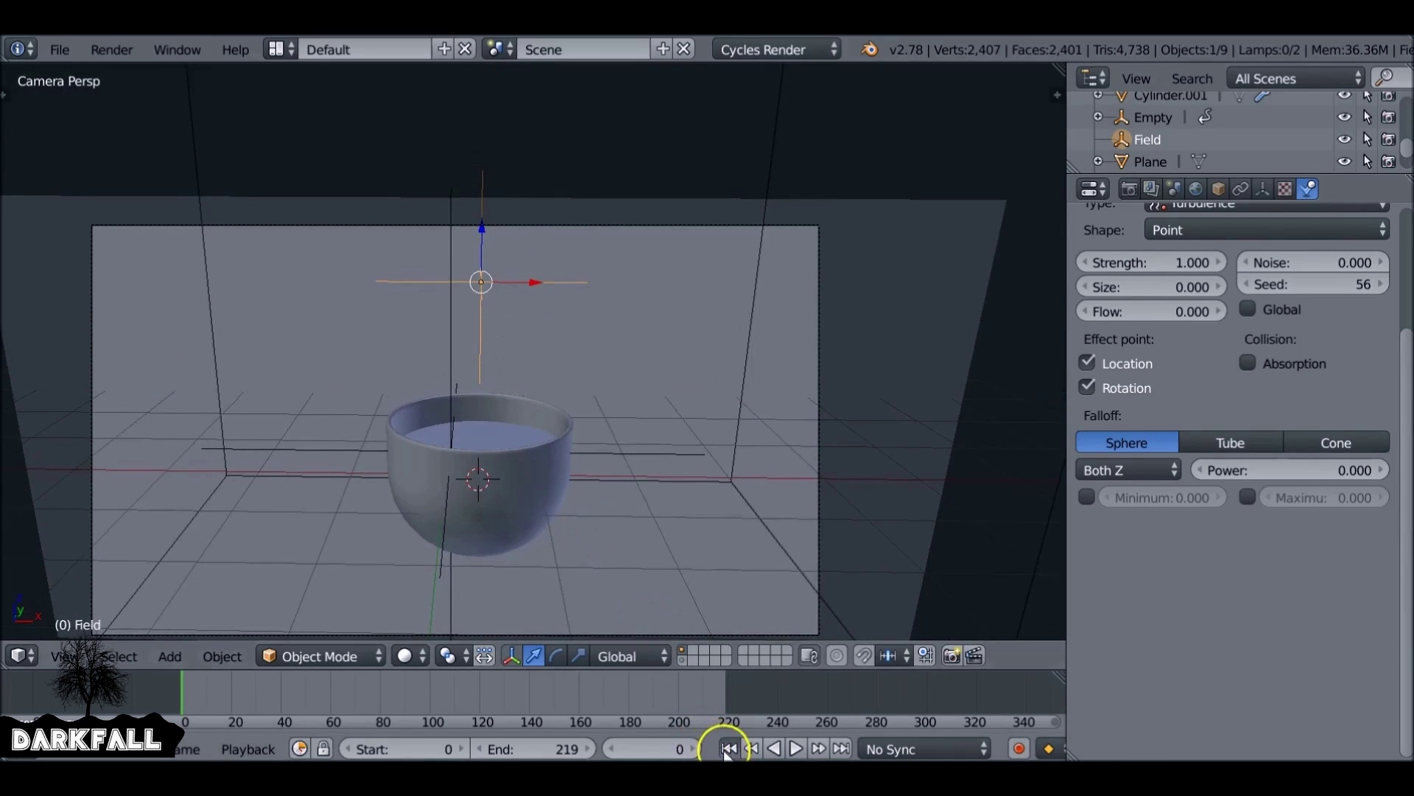
key("alt+a")
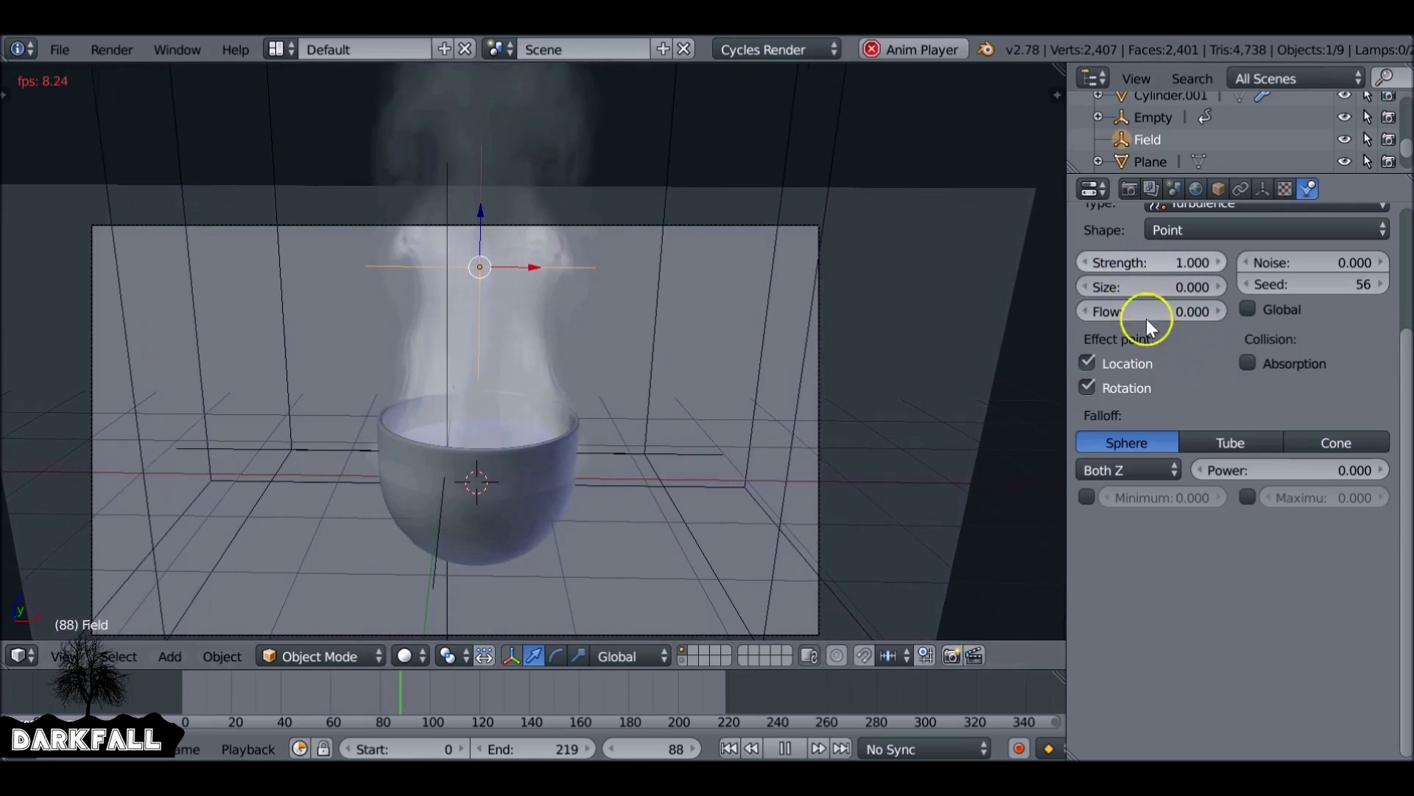
left_click(785, 748)
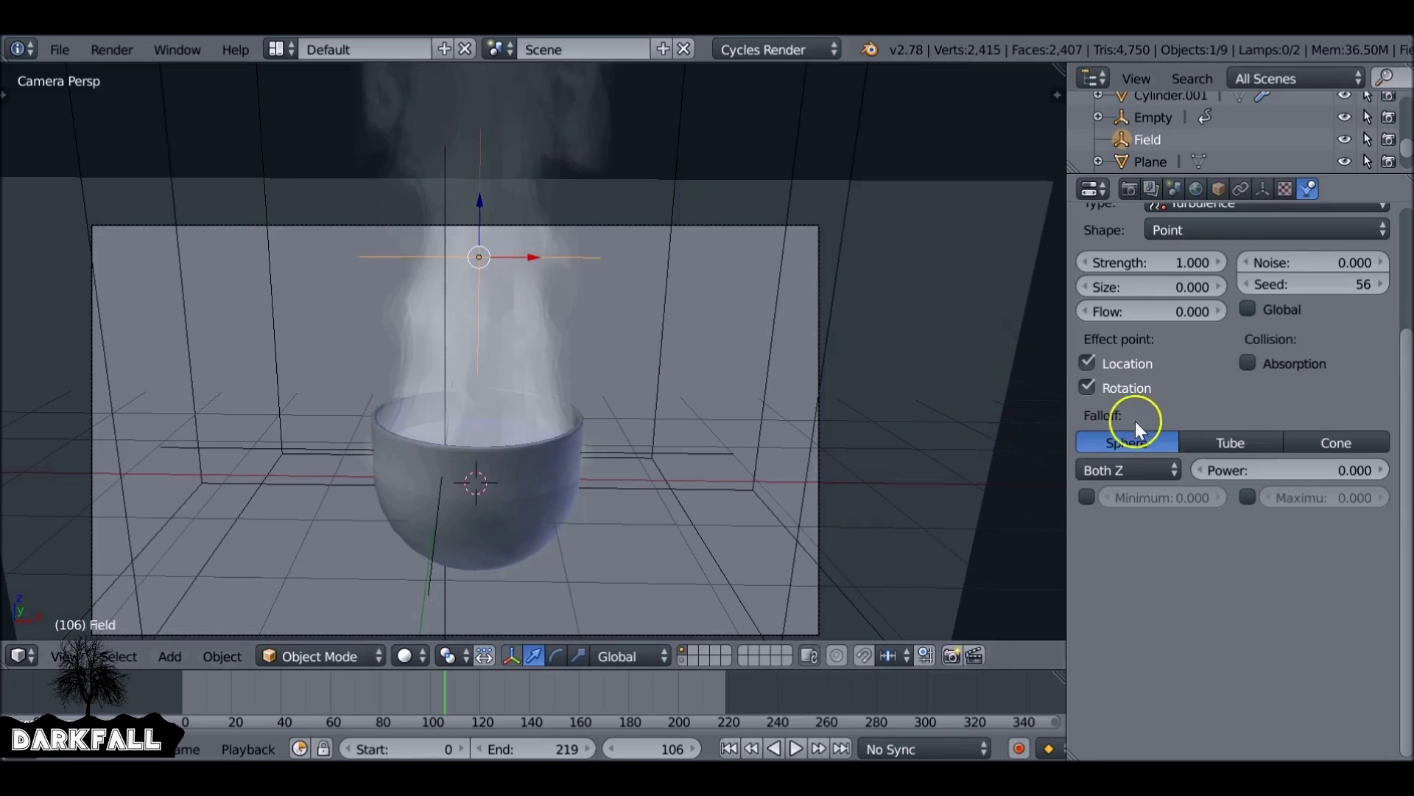
Set the turbulence field's Strength to 20 and Noise to 2.9, and replay the simulation from the start frame.
left_click(1183, 262)
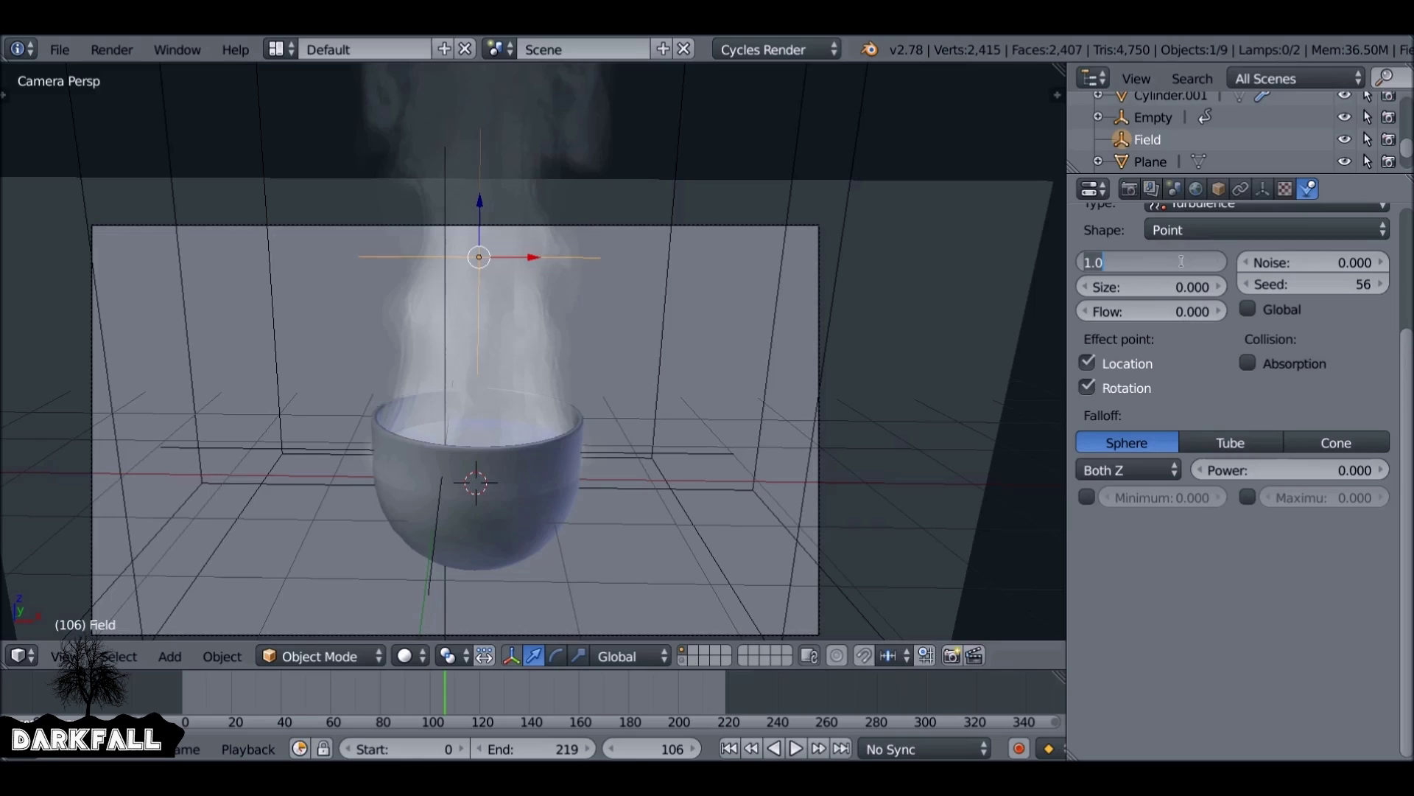
type("20")
key("Return")
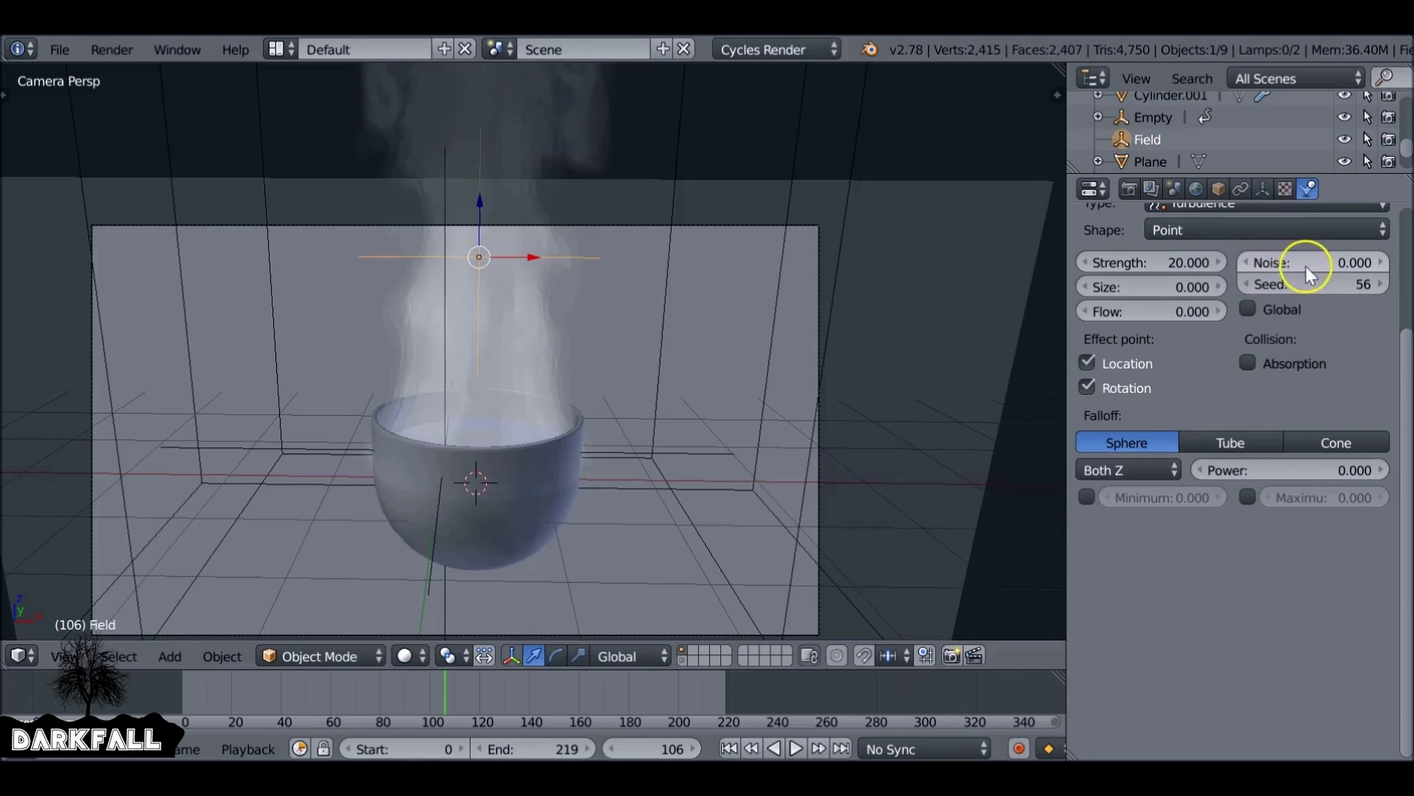
left_click_drag(1344, 261, 1348, 264)
left_click(728, 748)
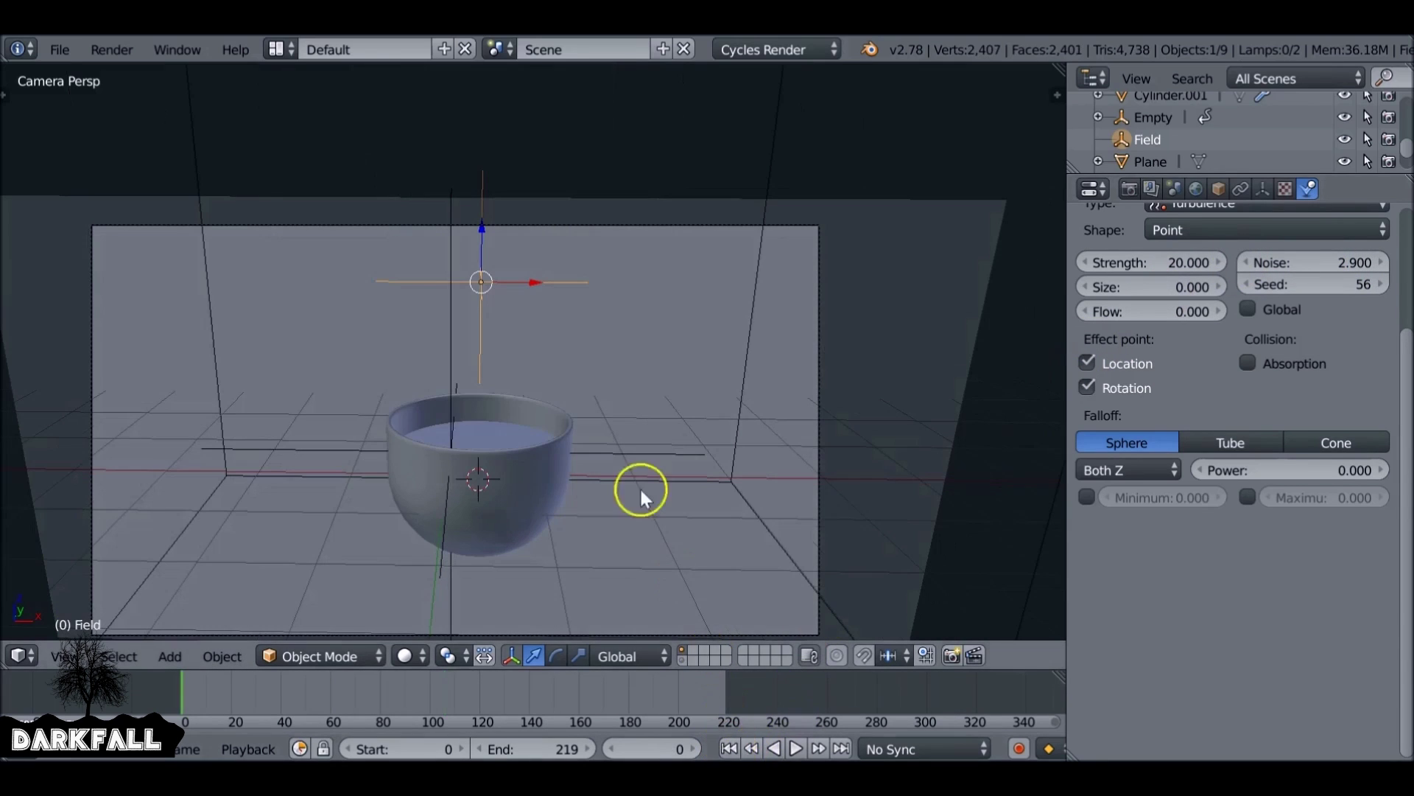
key("alt+a")
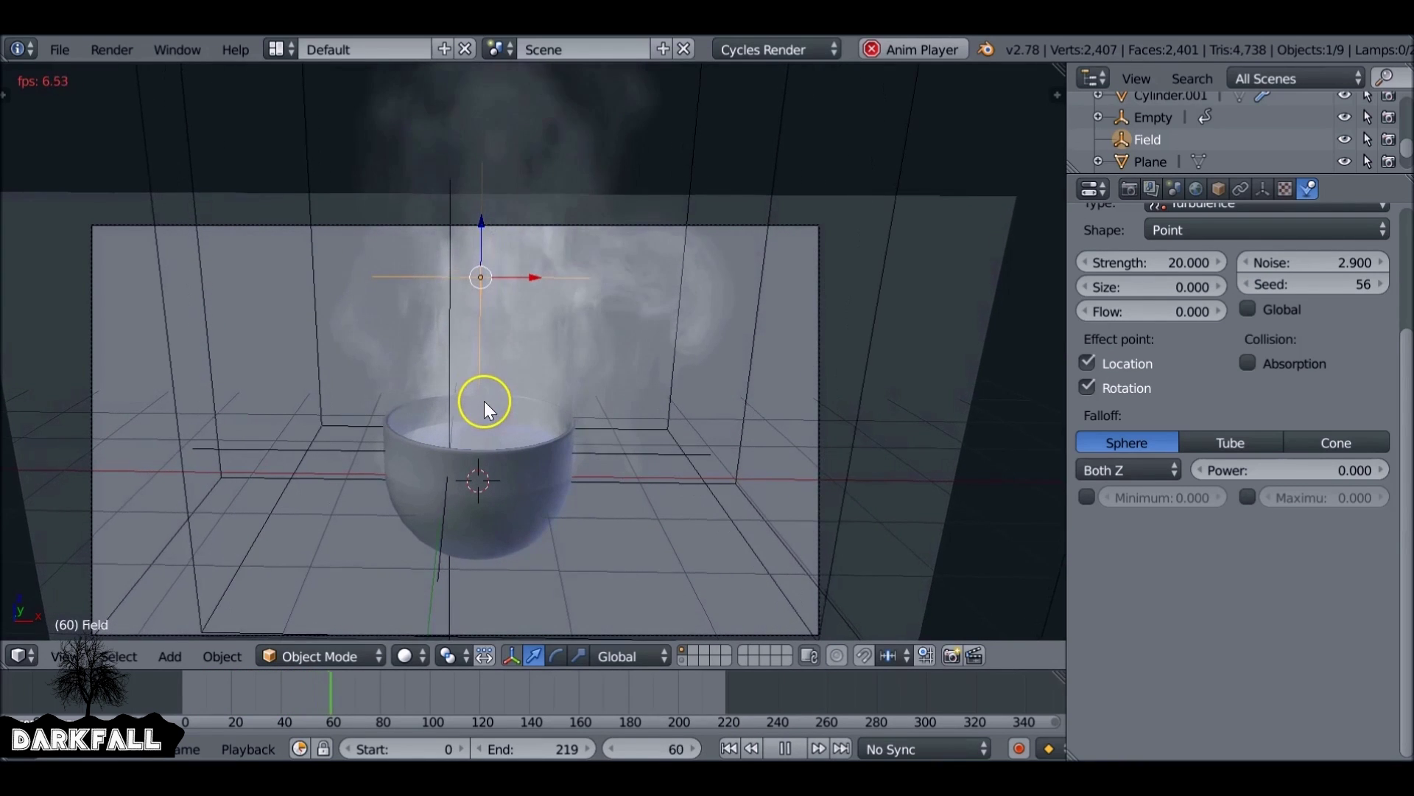
left_click(785, 748)
left_click(750, 749)
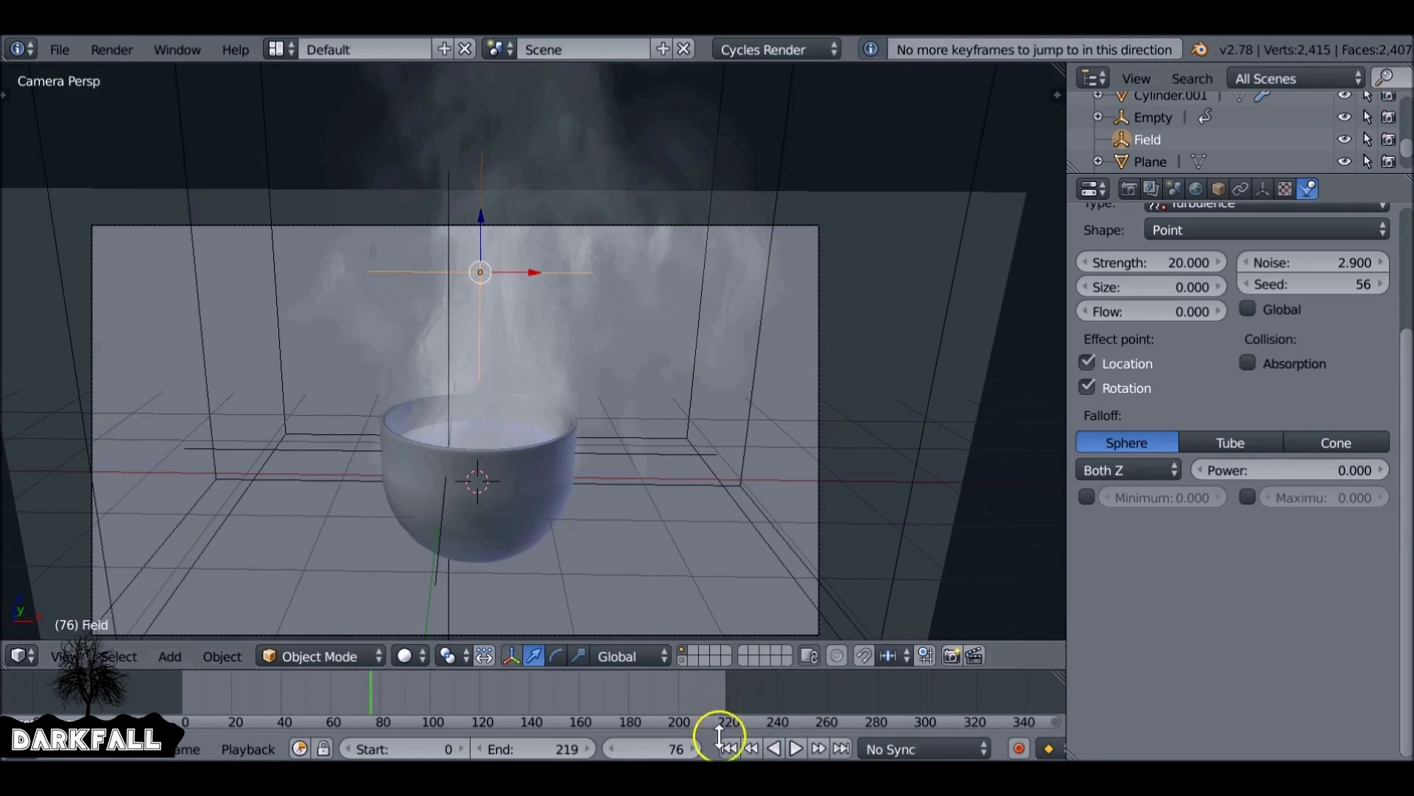
left_click(727, 748)
Set the tea surface's origin to its geometry.
right_click(488, 426)
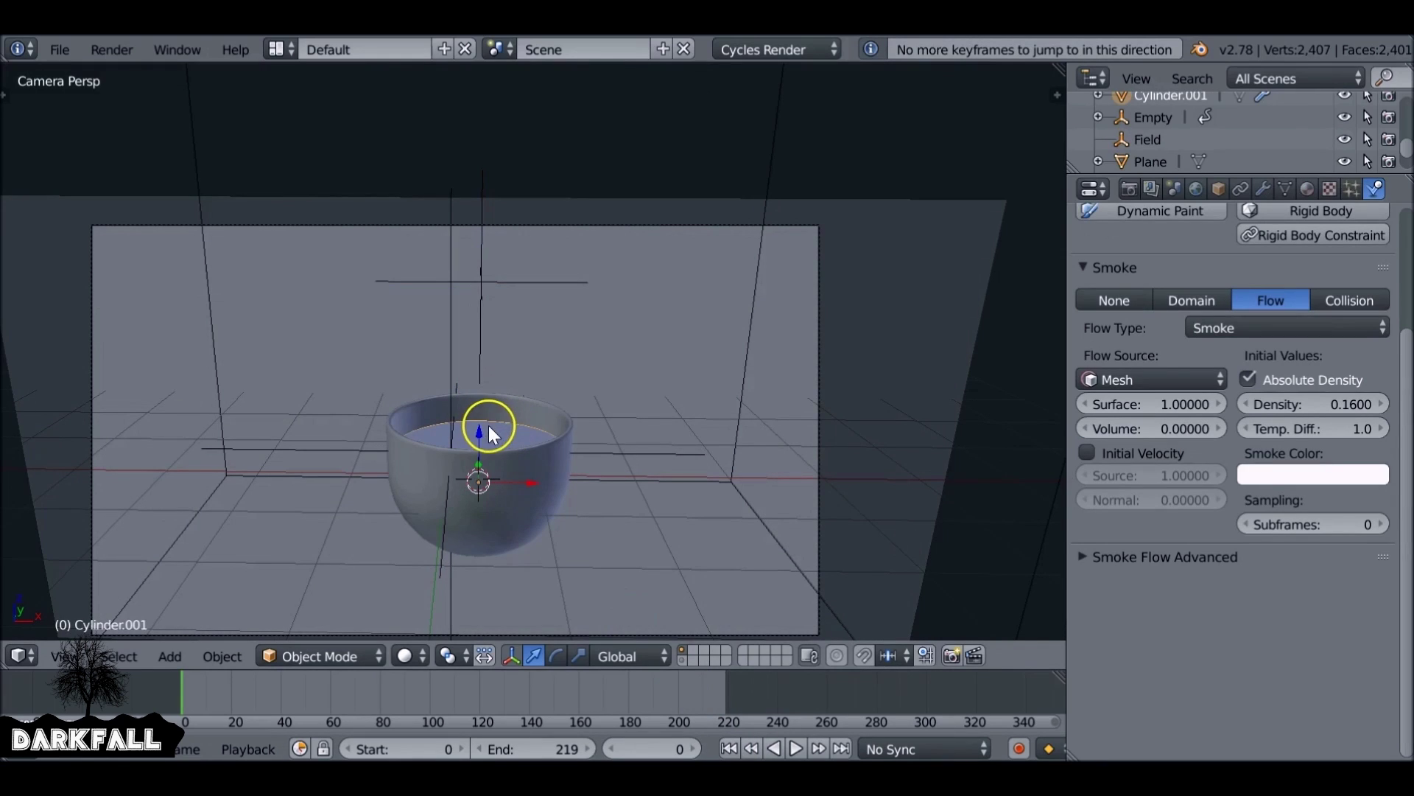
key("s")
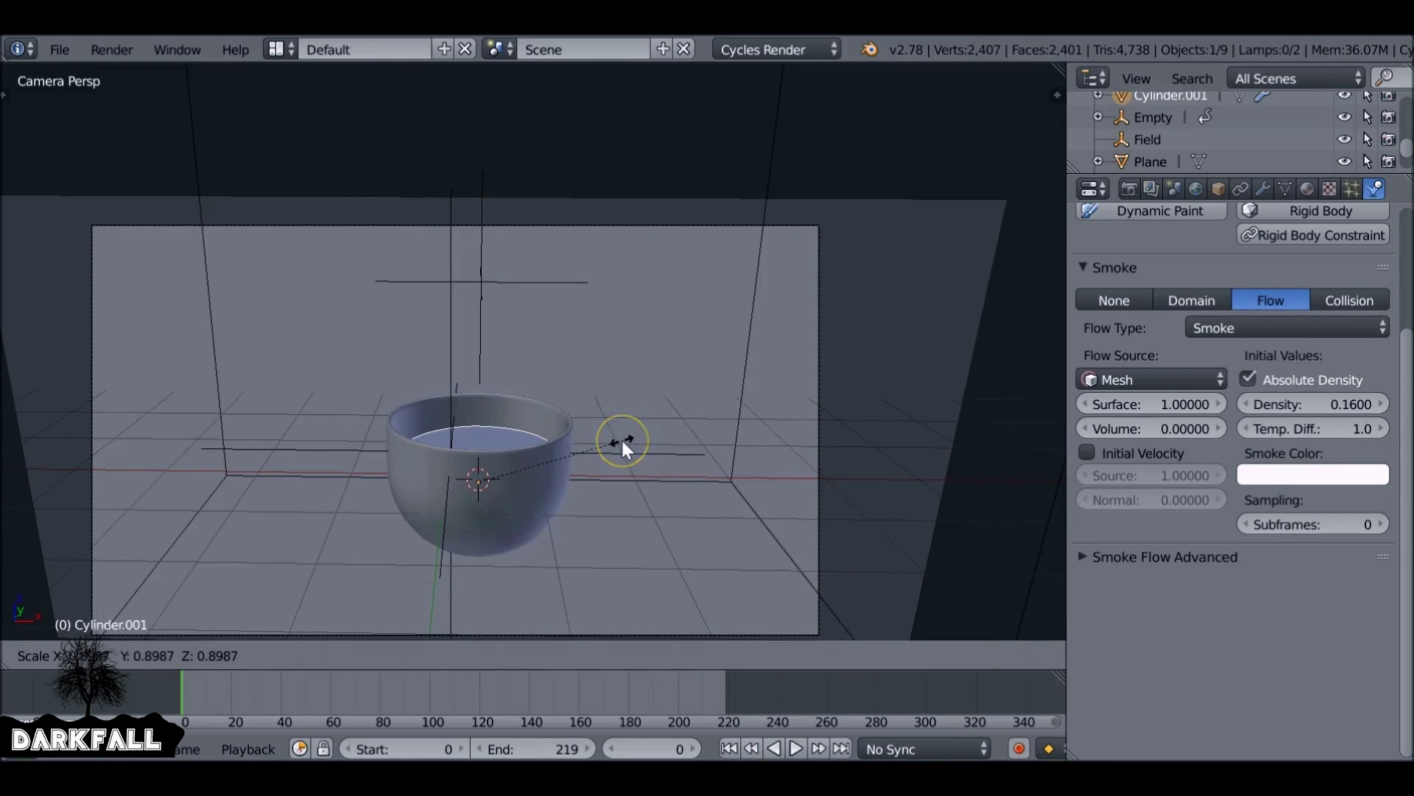
left_click(623, 442)
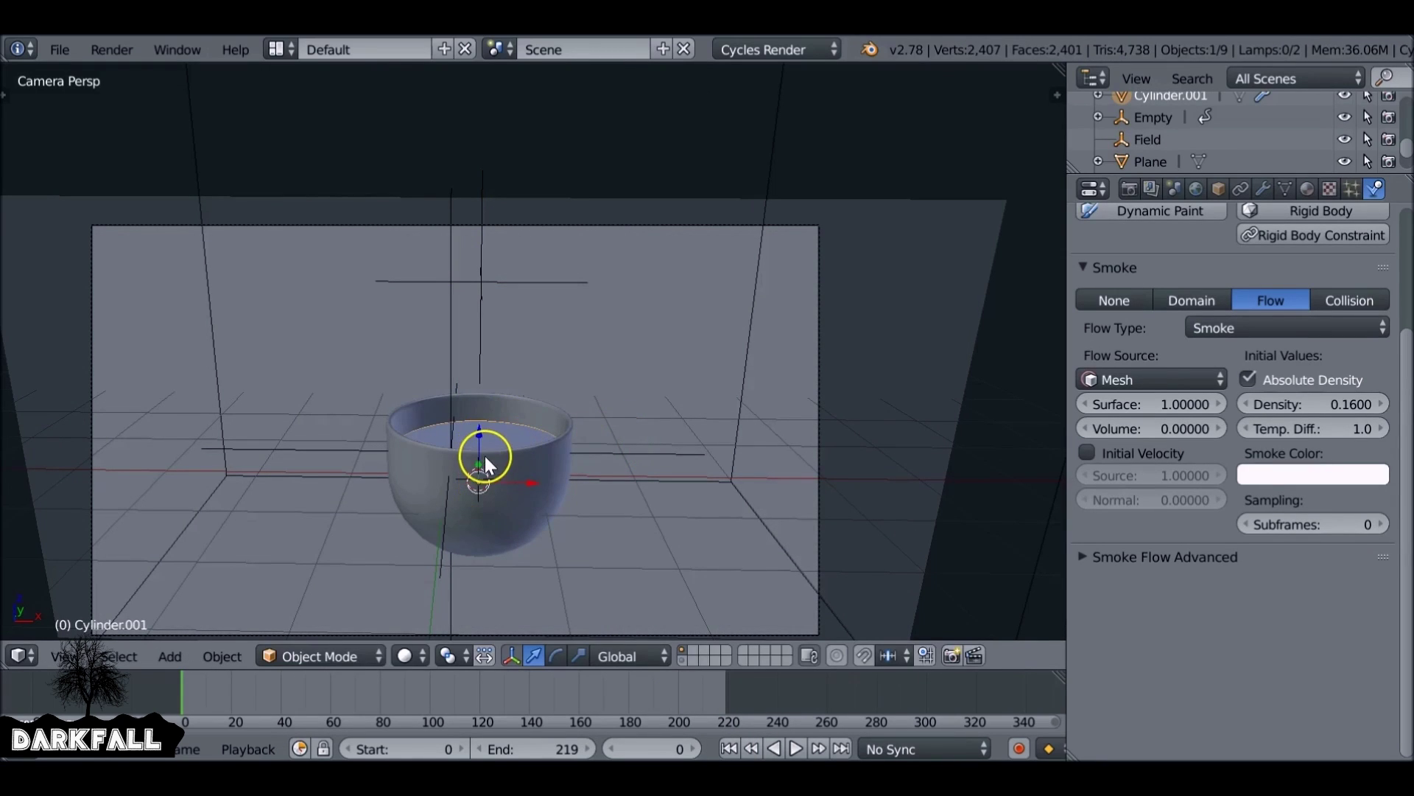
key("space")
type("set ori")
key("Return")
key("Down")
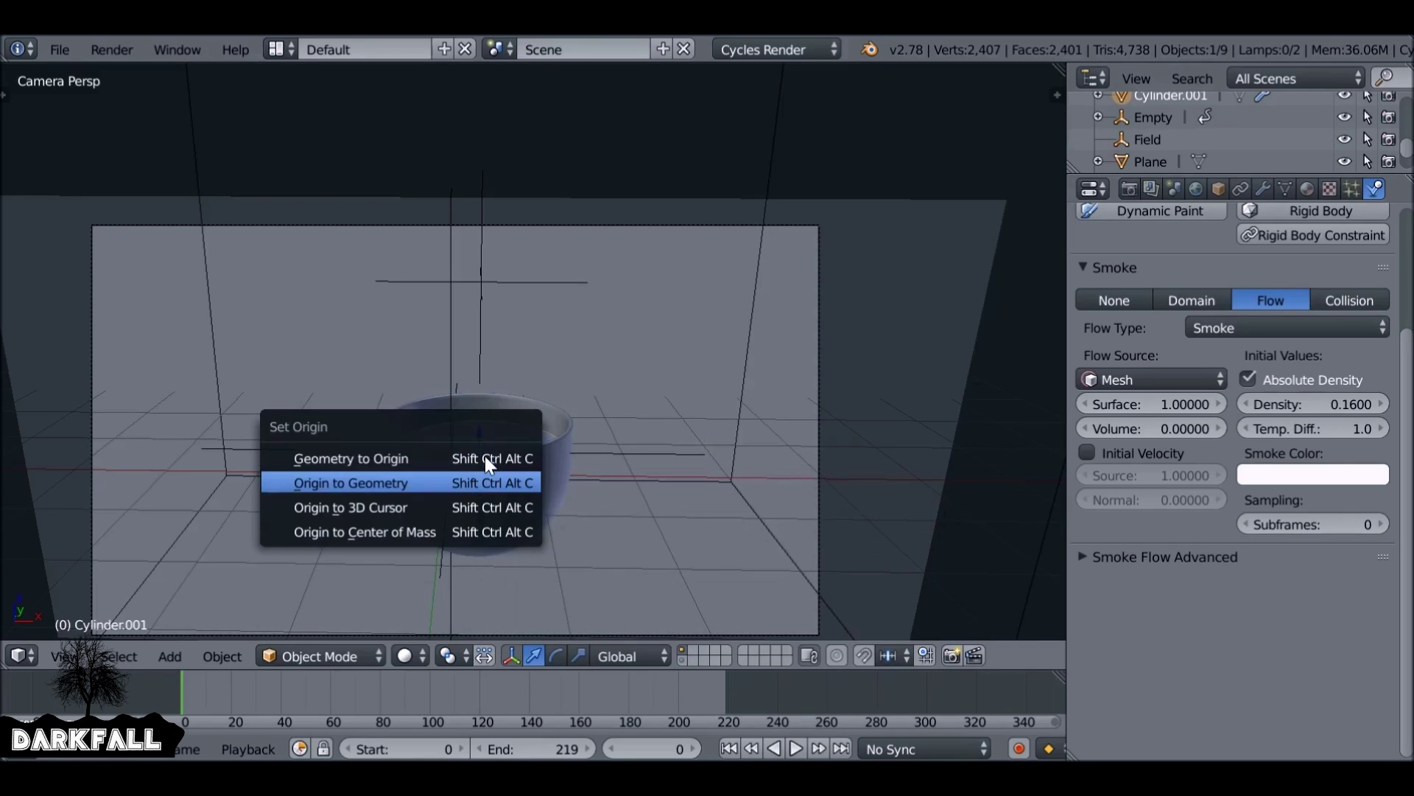
key("Return")
Scale the tea surface down to about 0.875 and play the simulation to check the smoke's width.
key("s")
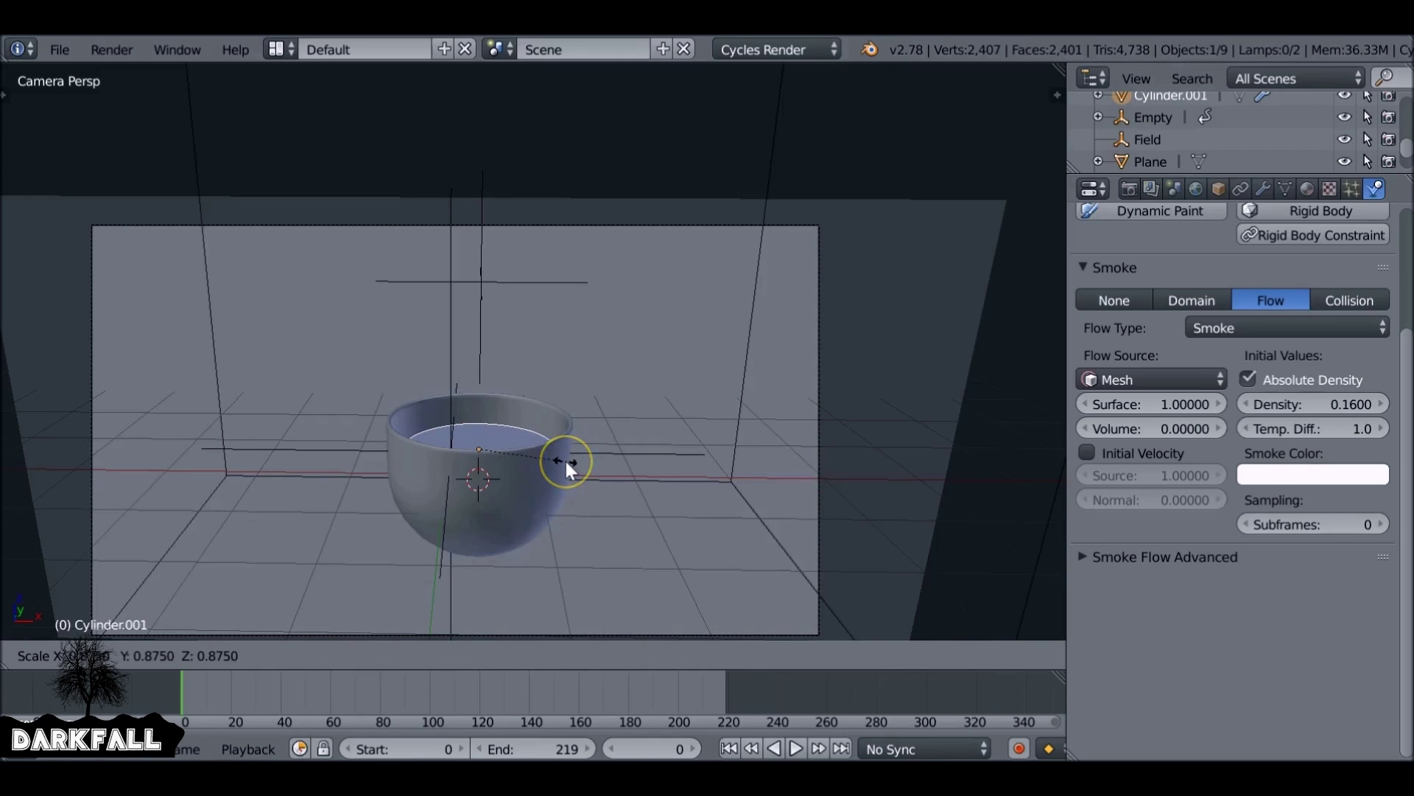
left_click(564, 458)
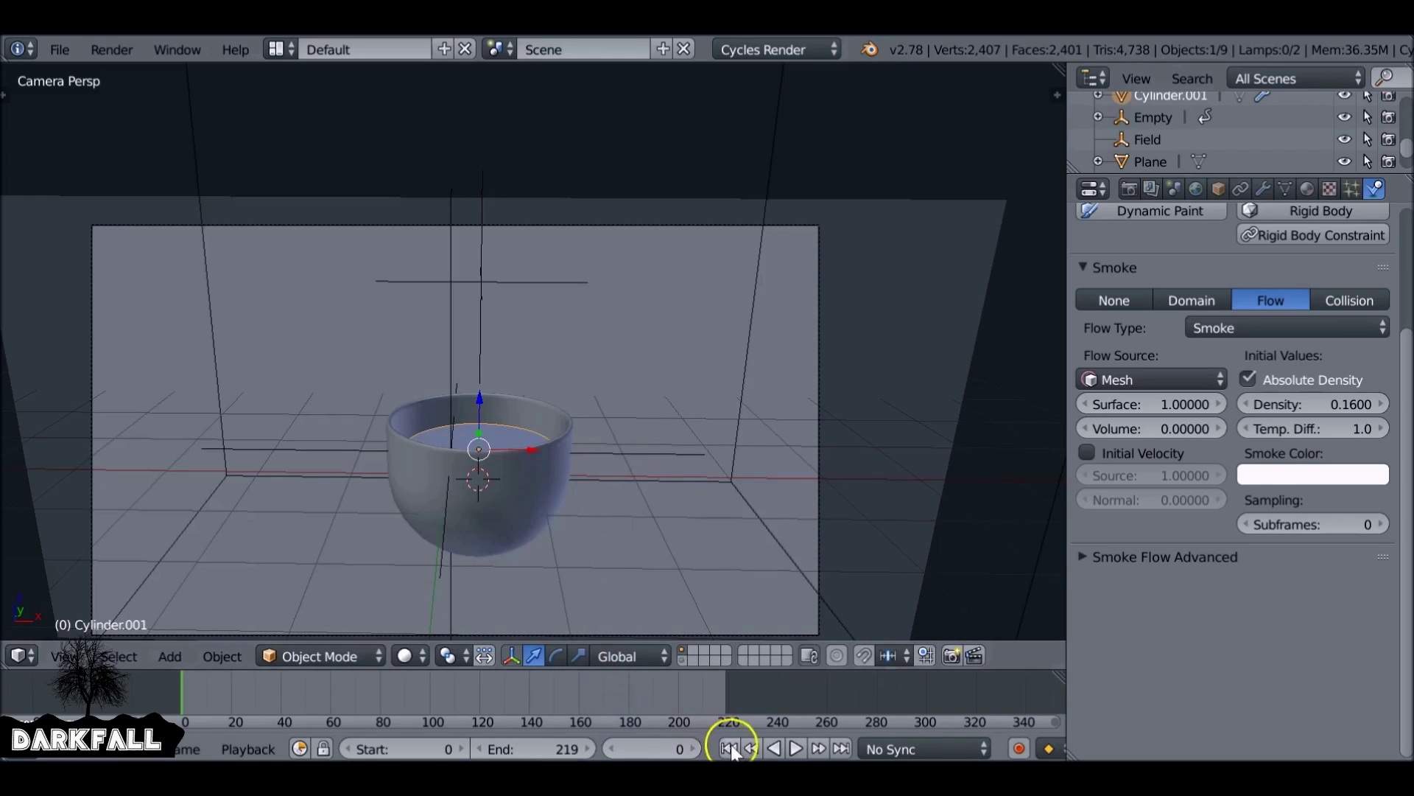
key("alt+a")
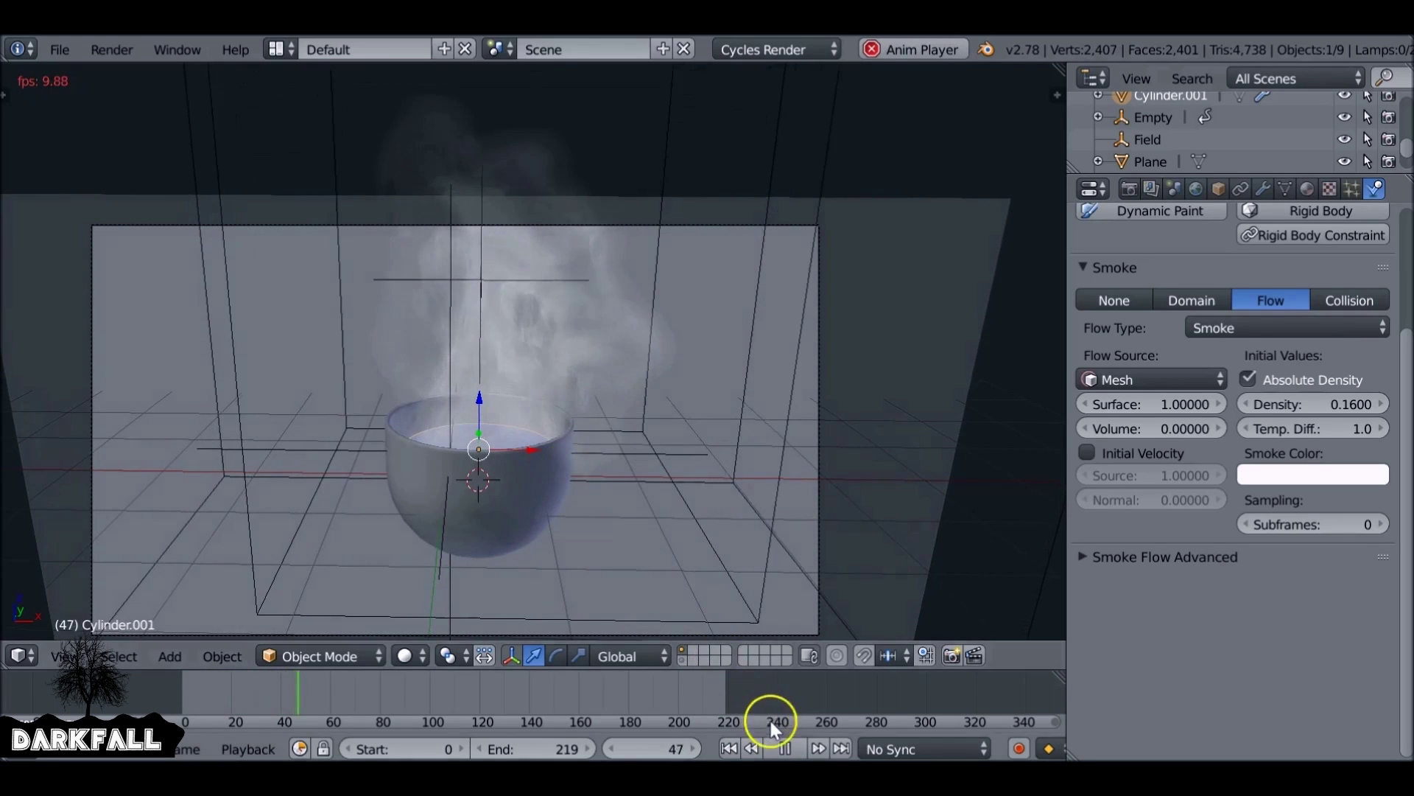
left_click(785, 748)
left_click(729, 748)
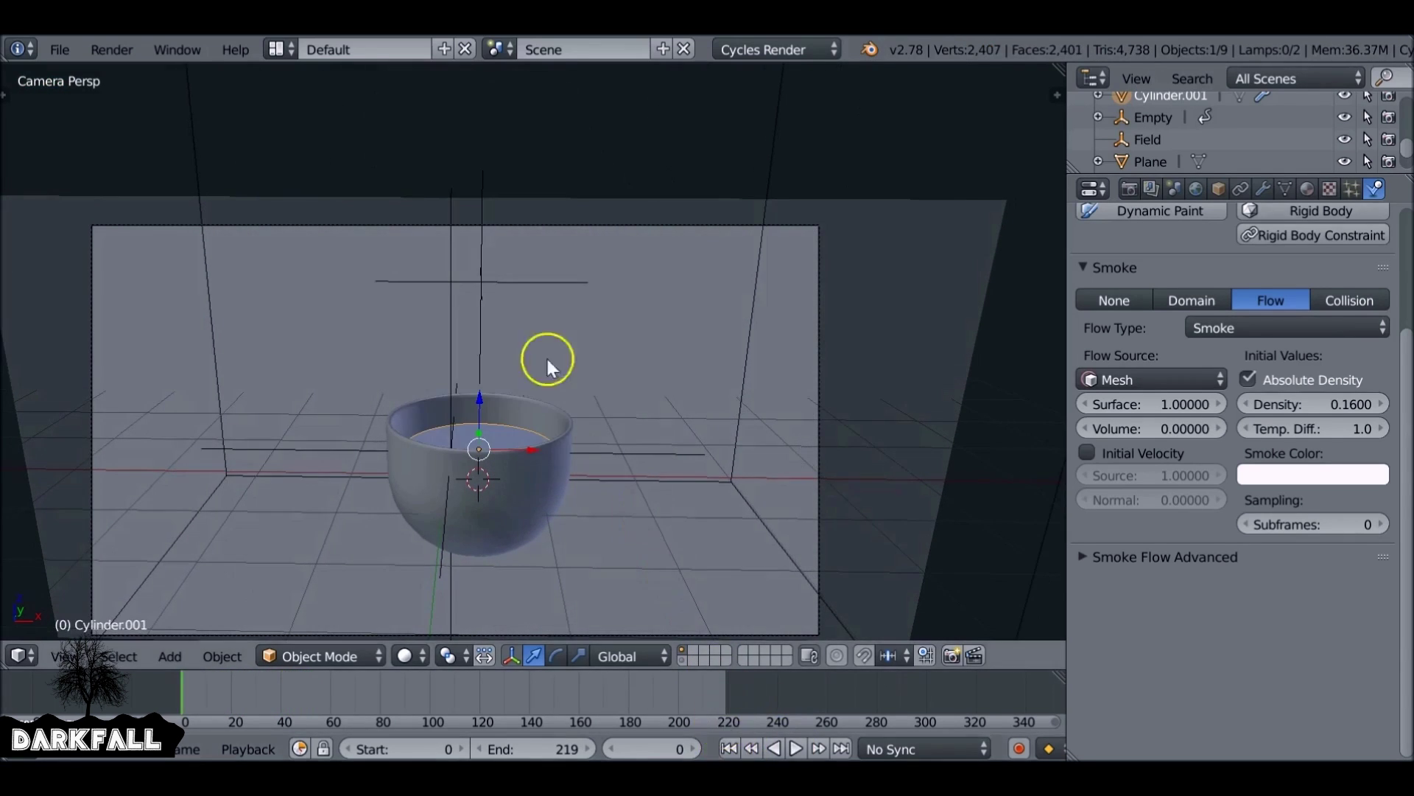
Raise the turbulence field above the camera frame and play the simulation.
right_click(481, 283)
left_click_drag(484, 235, 471, 624)
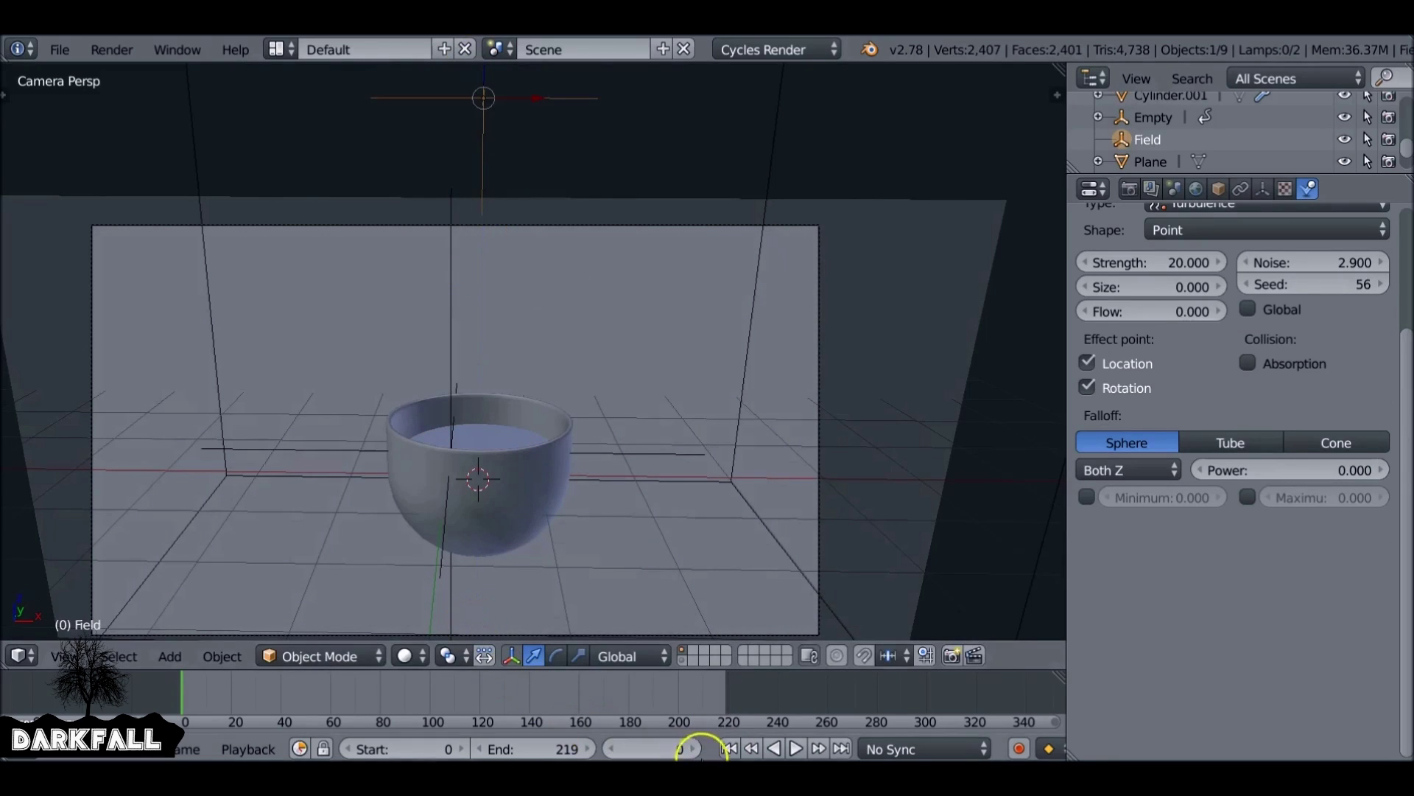
key("alt+a")
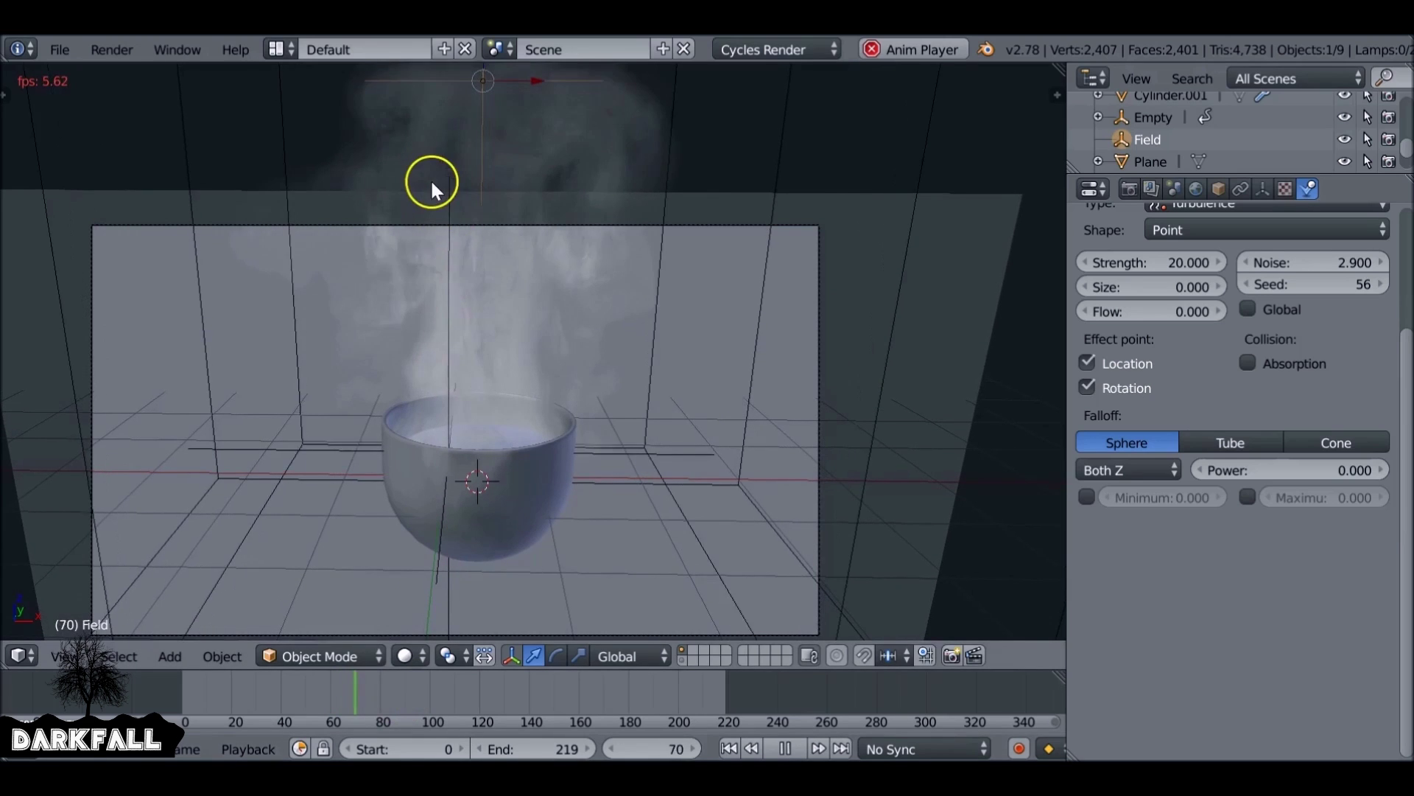
left_click(787, 748)
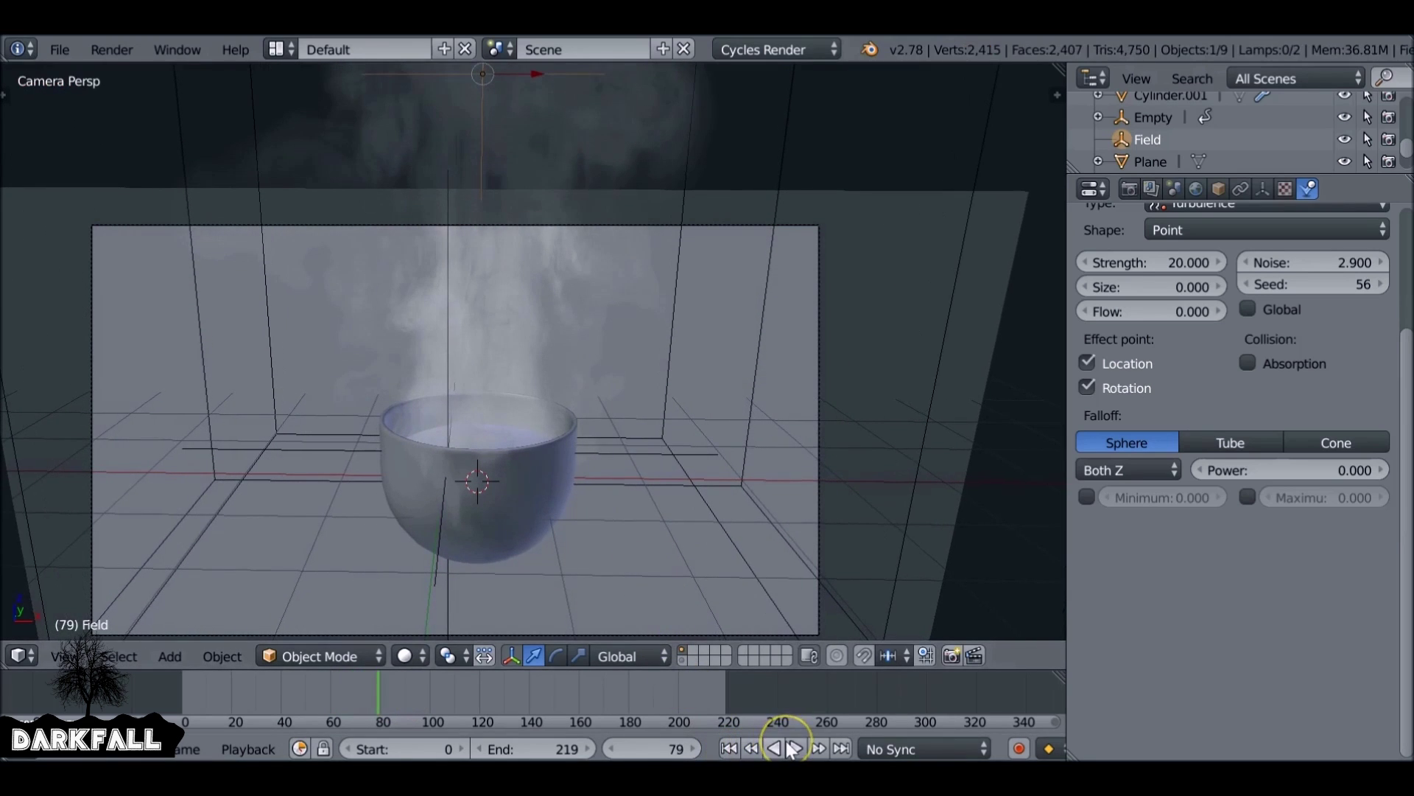
Raise the turbulence field further toward the top of the smoke domain and set its Strength to 23.
scroll(505, 161, "down", 3)
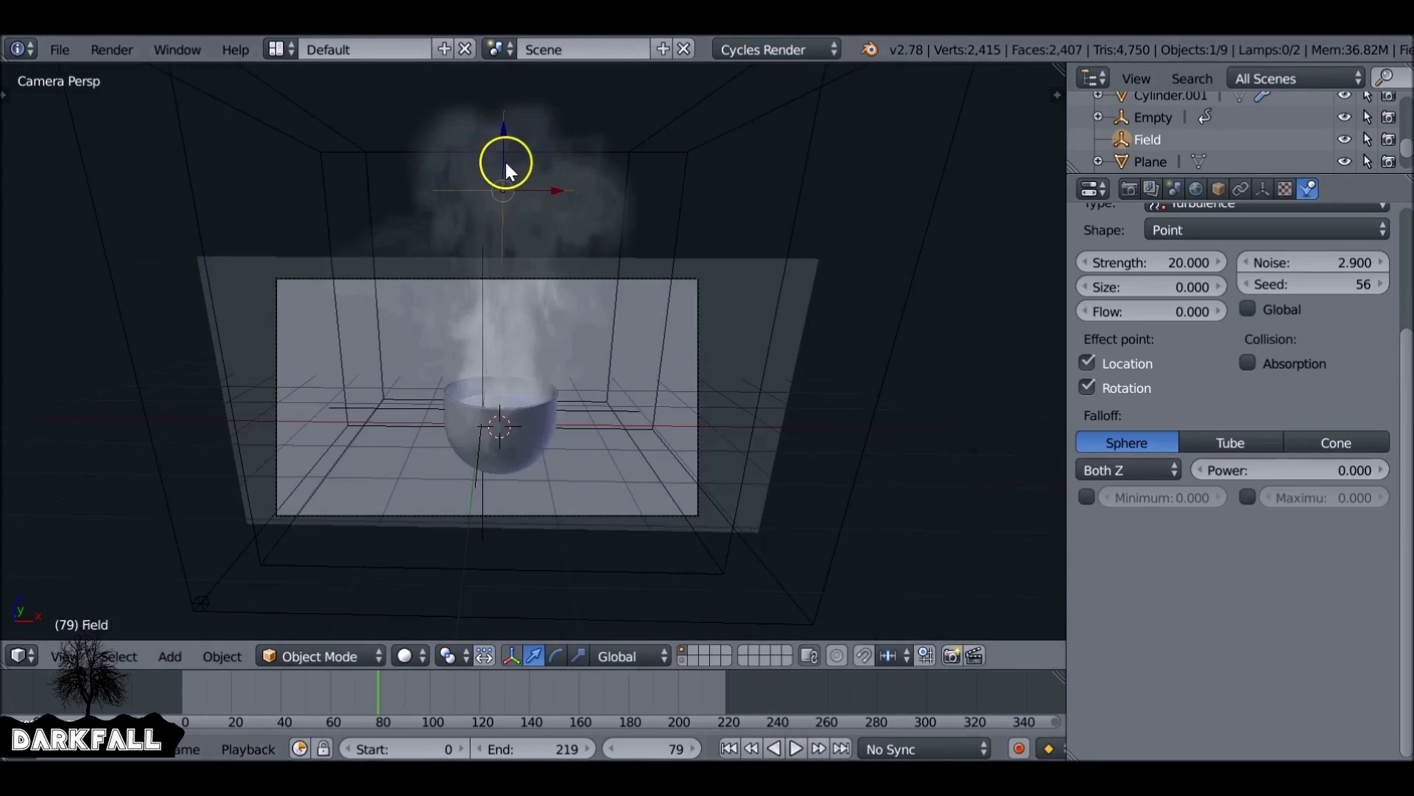
left_click_drag(501, 127, 507, 83)
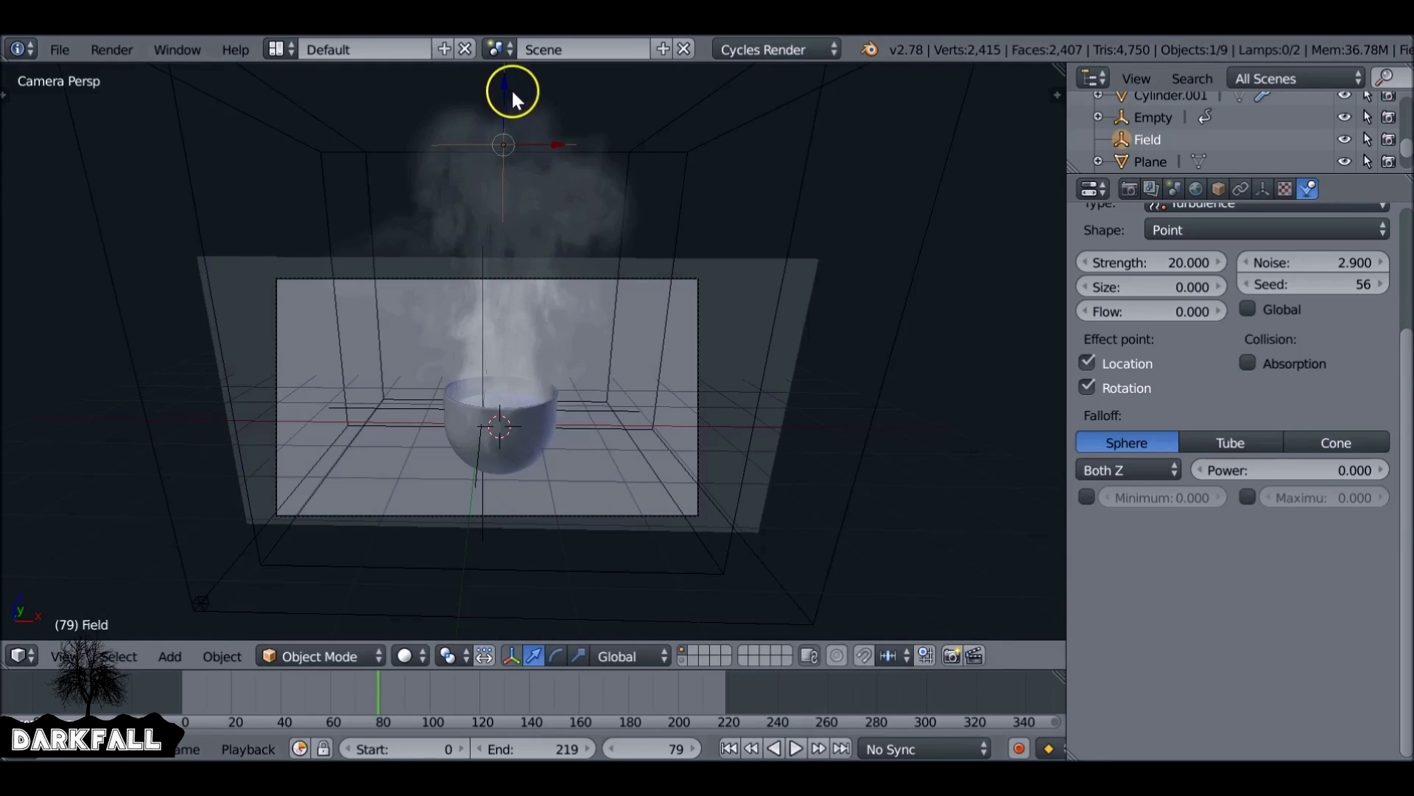
left_click(1160, 262)
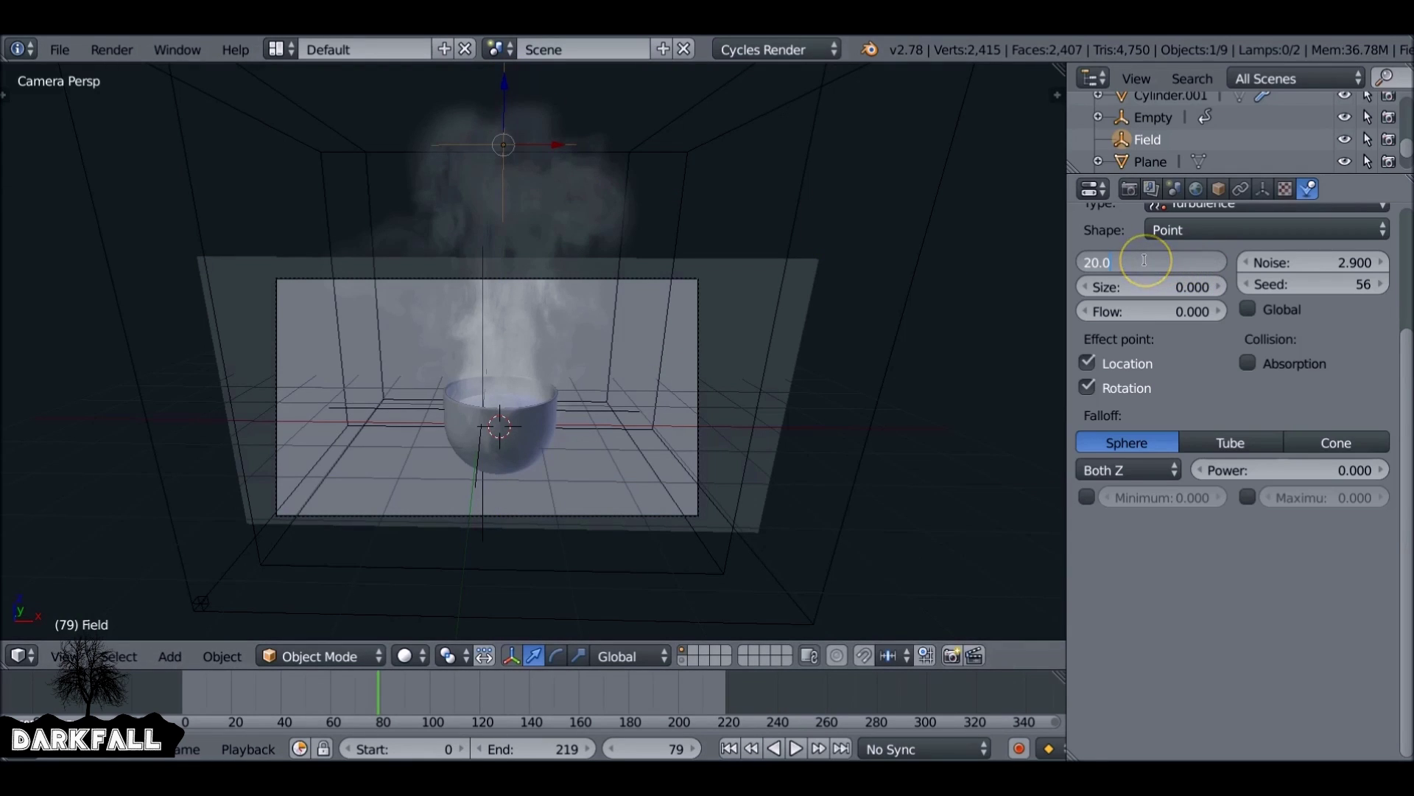
type("3")
key("Return")
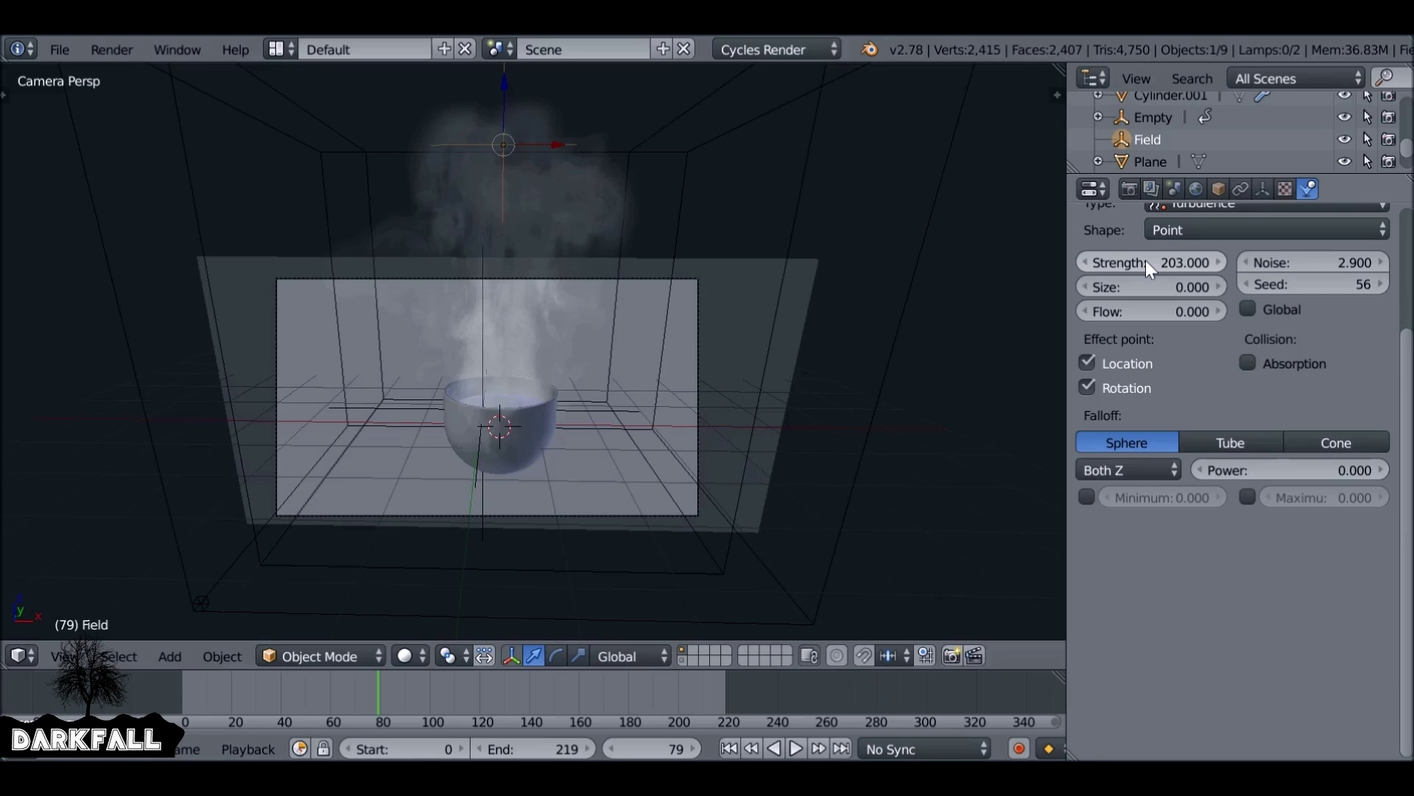
left_click(1146, 262)
type("12")
type("23")
key("Return")
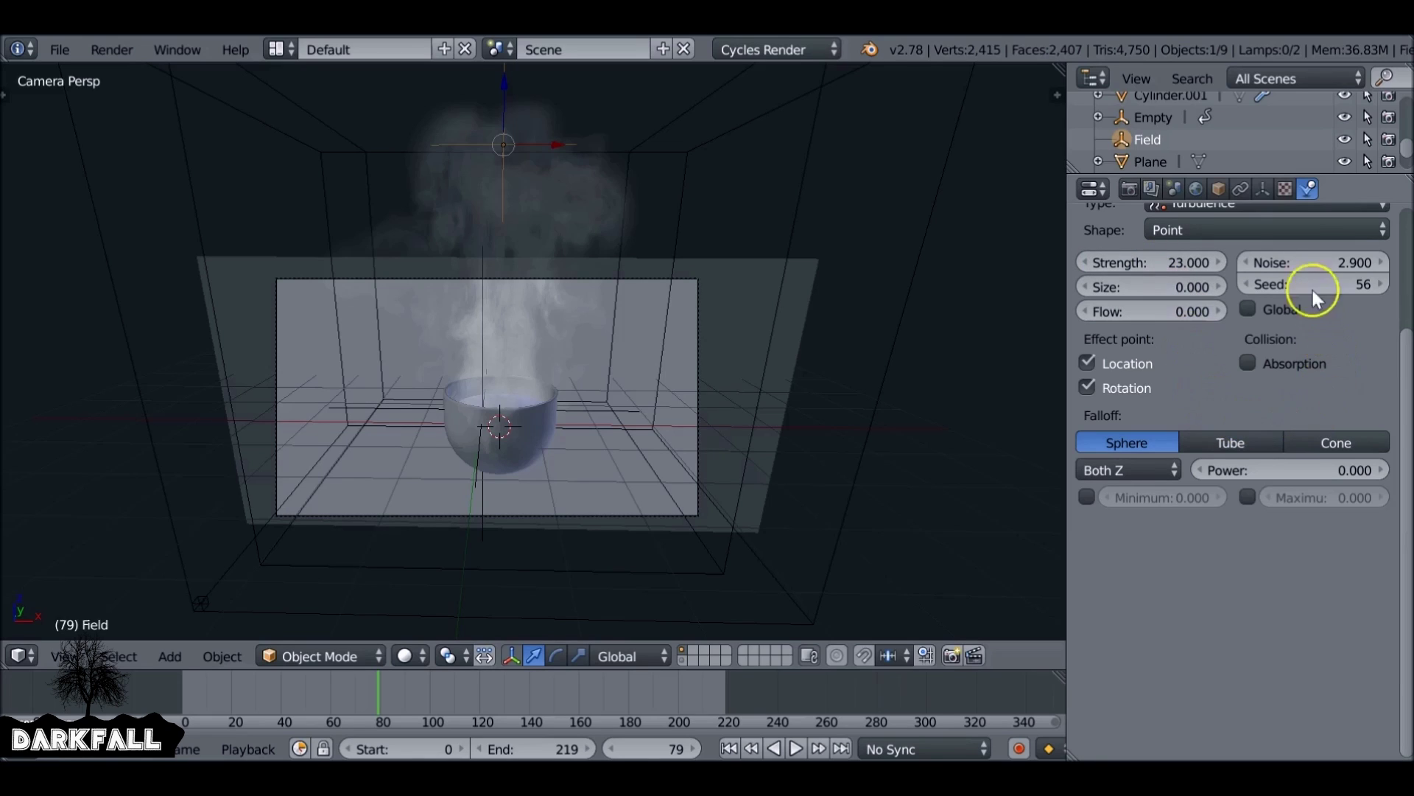
Set the turbulence field's Noise to 3.4 and replay the simulation from the start frame with the tea surface selected.
left_click_drag(1307, 253, 1322, 253)
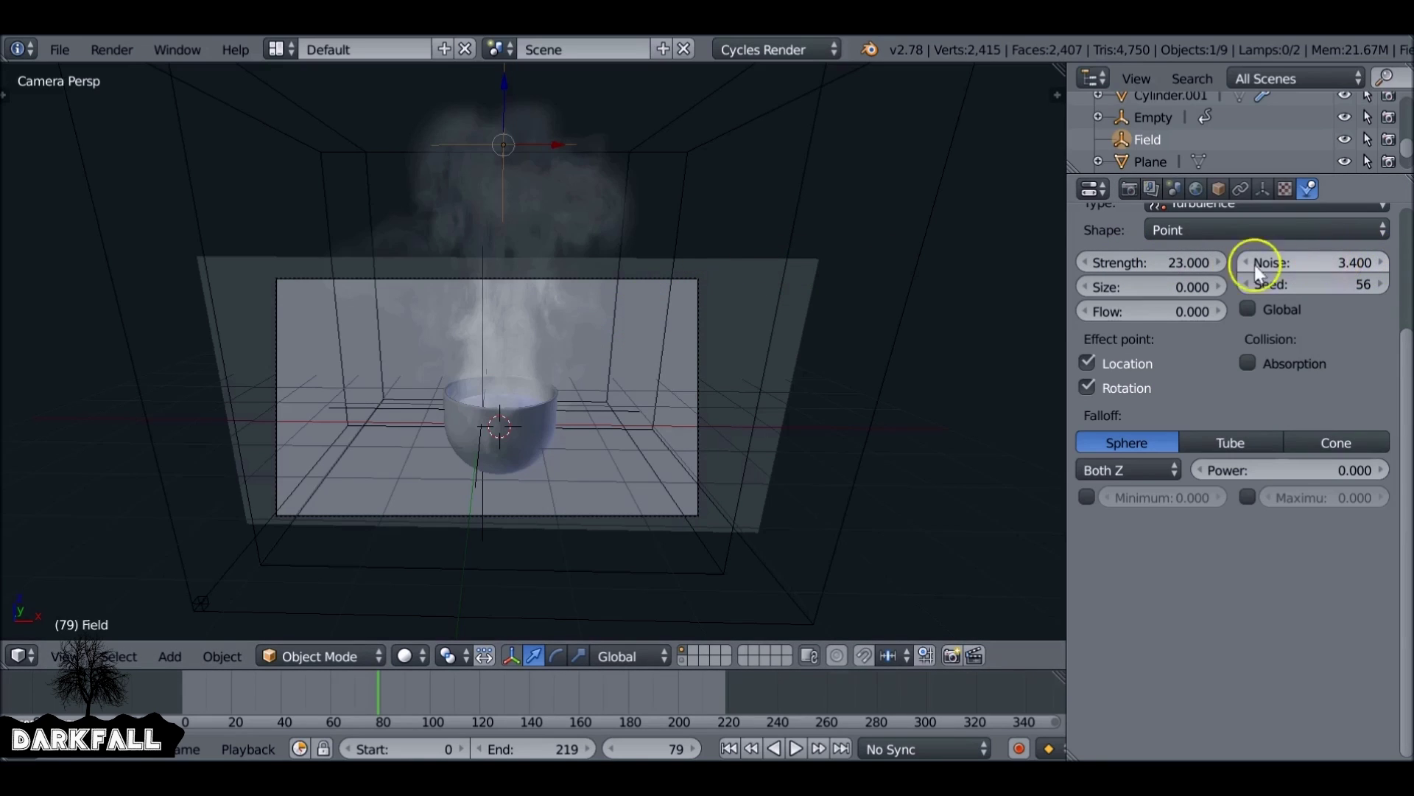
left_click(683, 733)
type("0")
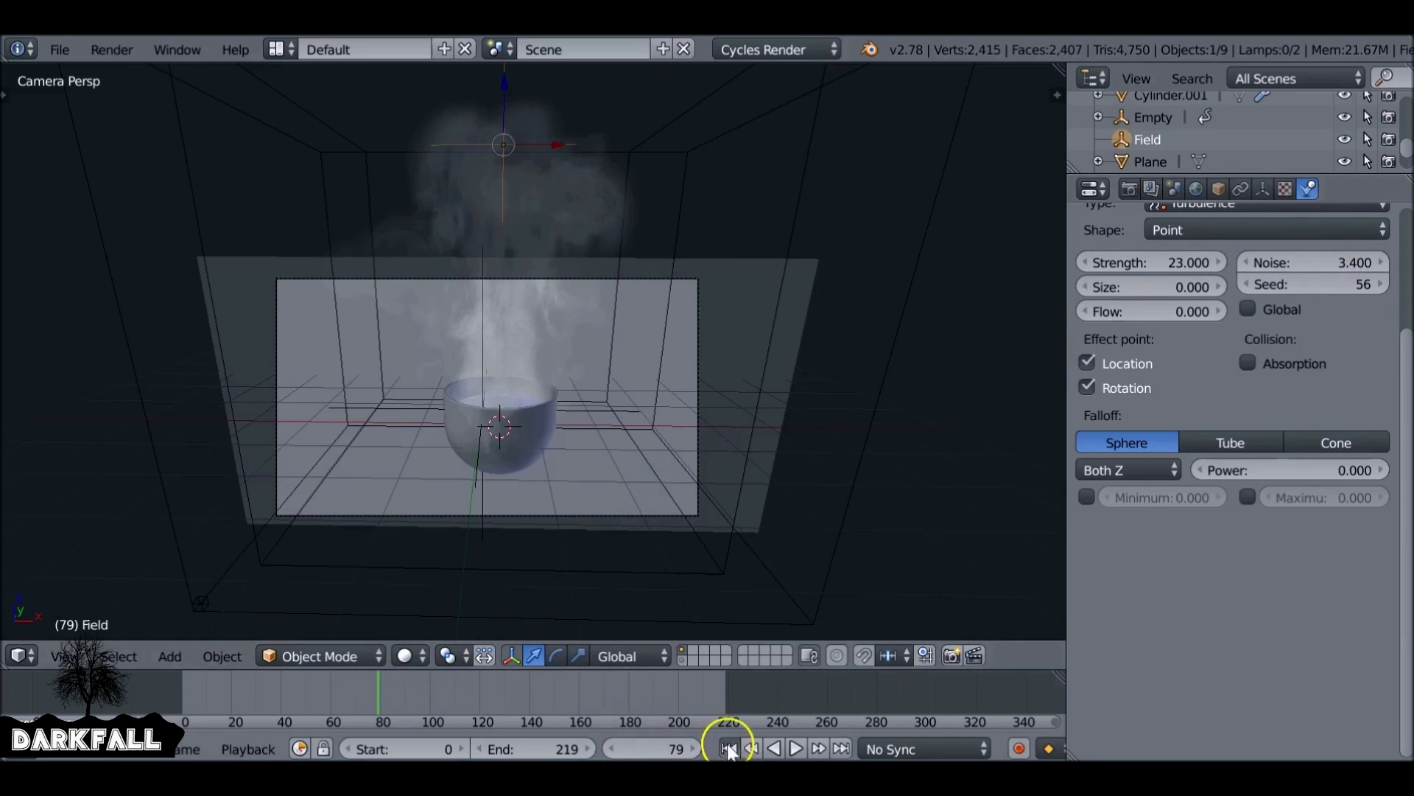
key("Return")
scroll(525, 428, "up", 3)
right_click(523, 465)
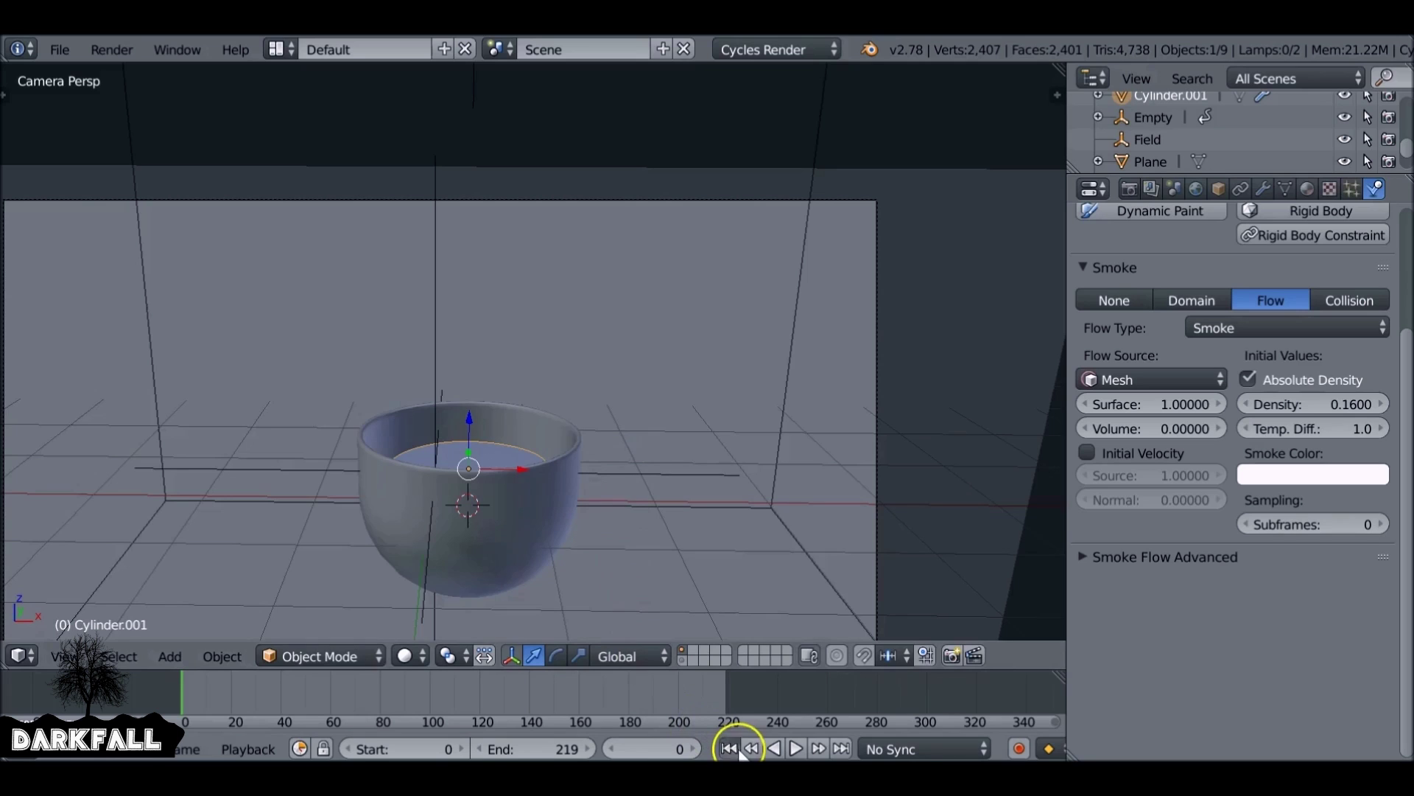
key("alt+a")
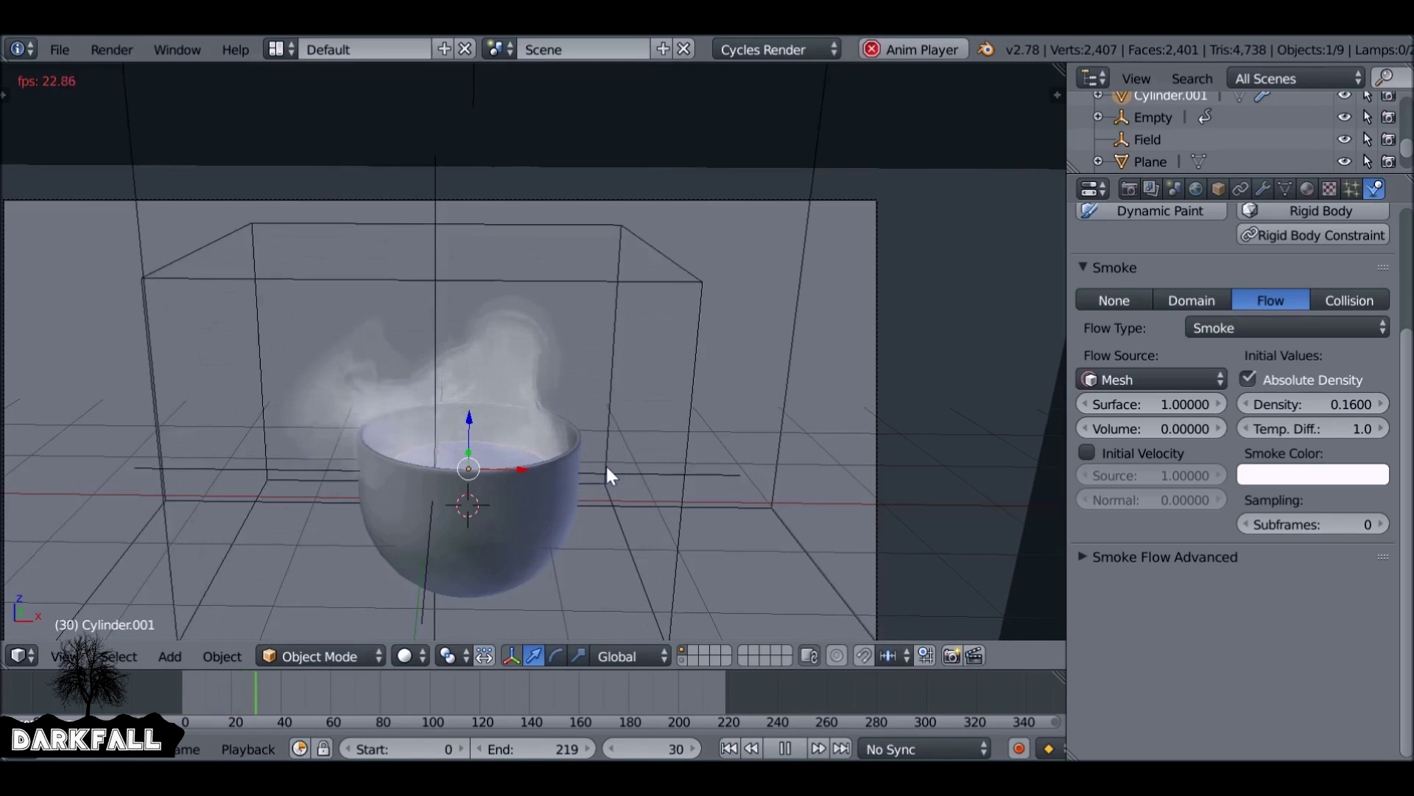
left_click(786, 748)
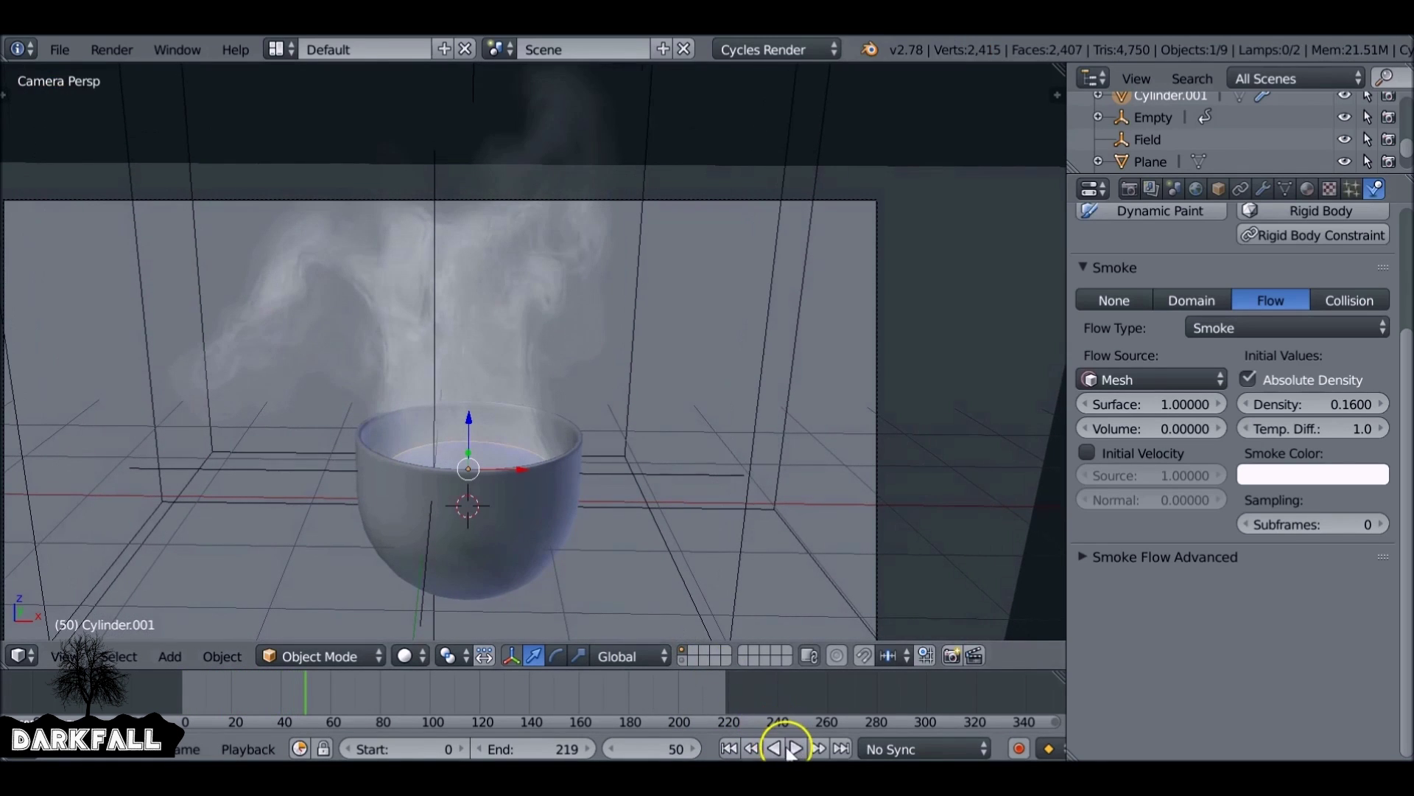
left_click(728, 748)
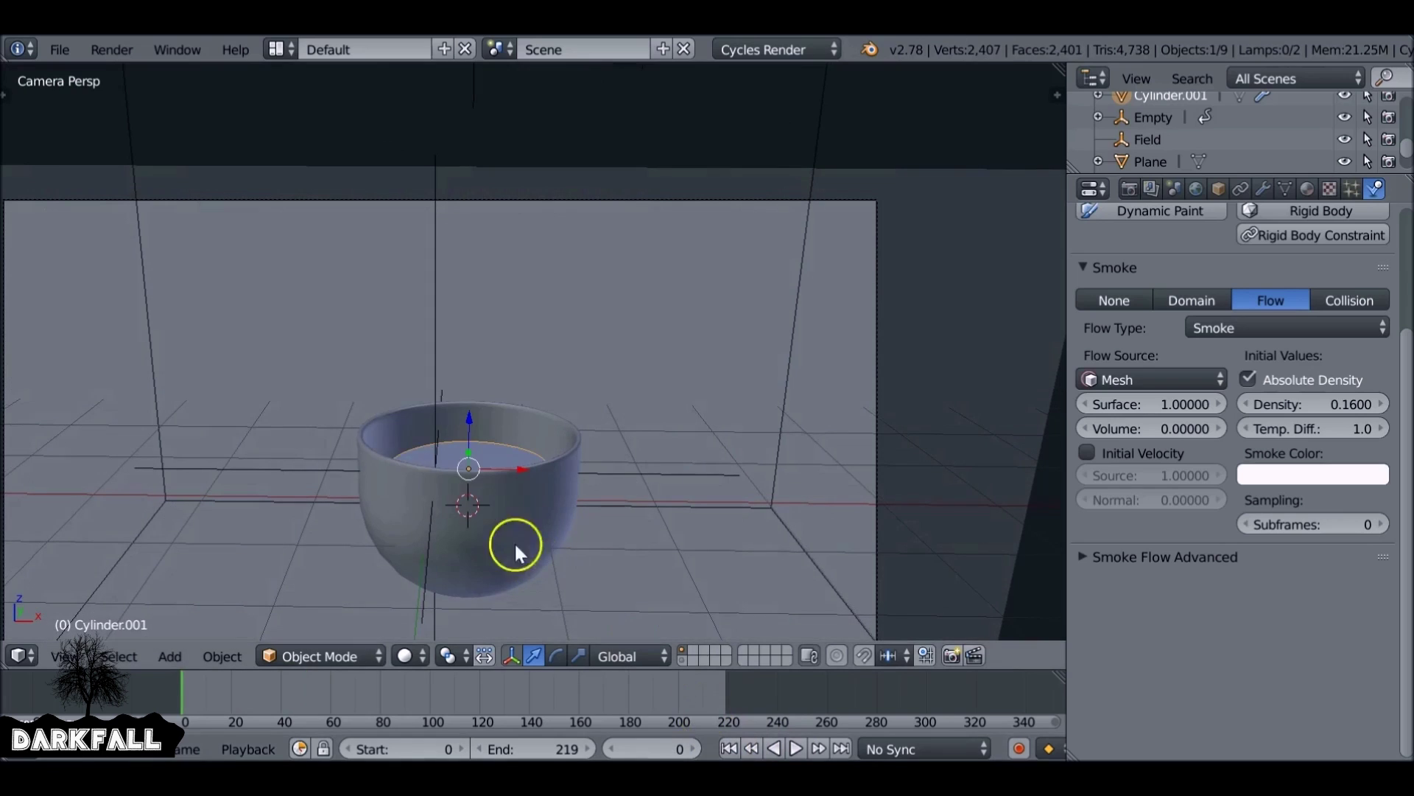
Enable Collision physics on the cup and play the simulation to check the smoke against its walls.
right_click(374, 436)
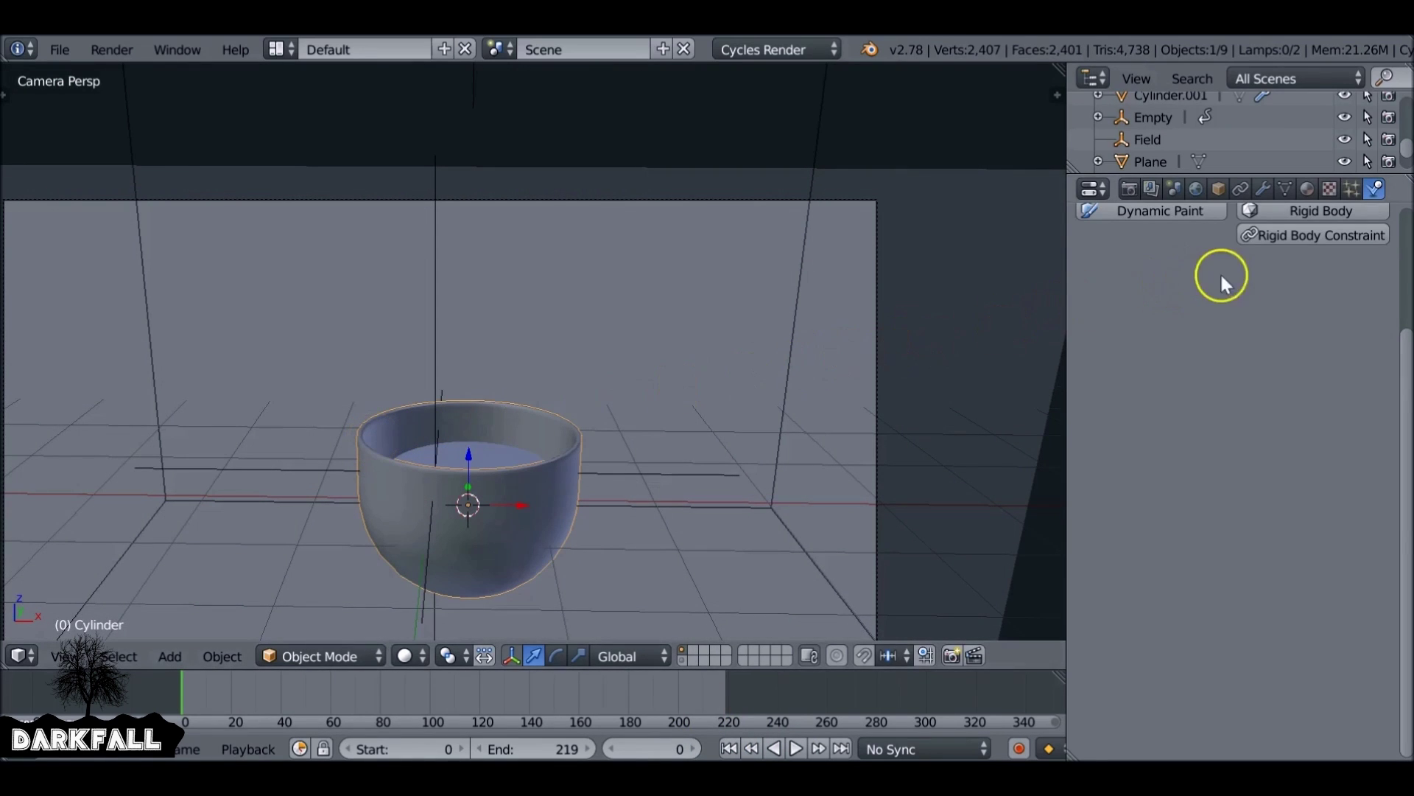
left_click(1172, 316)
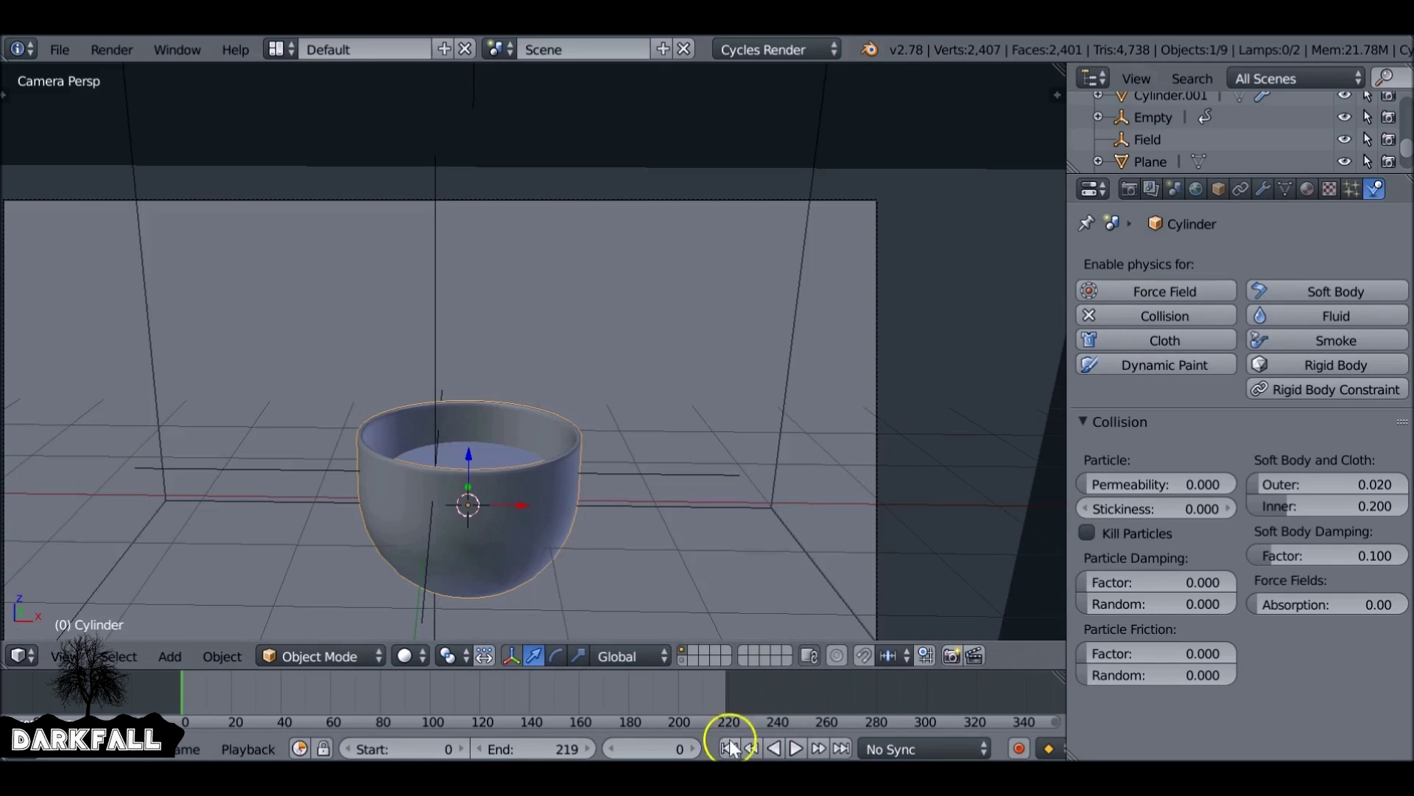
key("alt+a")
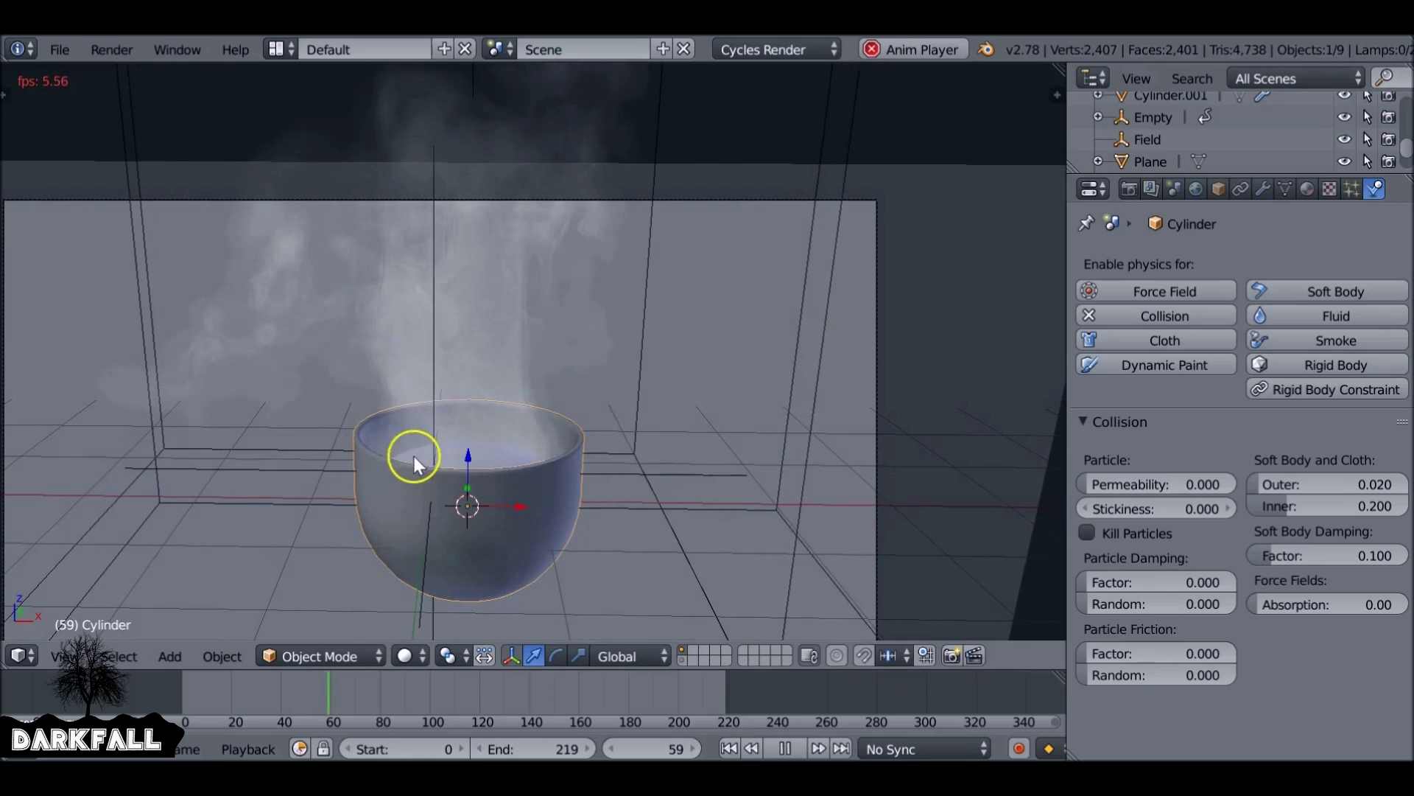
Replay the simulation from the start frame up close and examine from several angles how the smoke meets the cup walls.
left_click(786, 749)
middle_click_drag(642, 543, 602, 481)
scroll(603, 481, "up", 6)
key("alt+a")
mouse_move(268, 691)
left_mouse_down()
mouse_move(184, 704)
mouse_move(209, 701)
left_mouse_up()
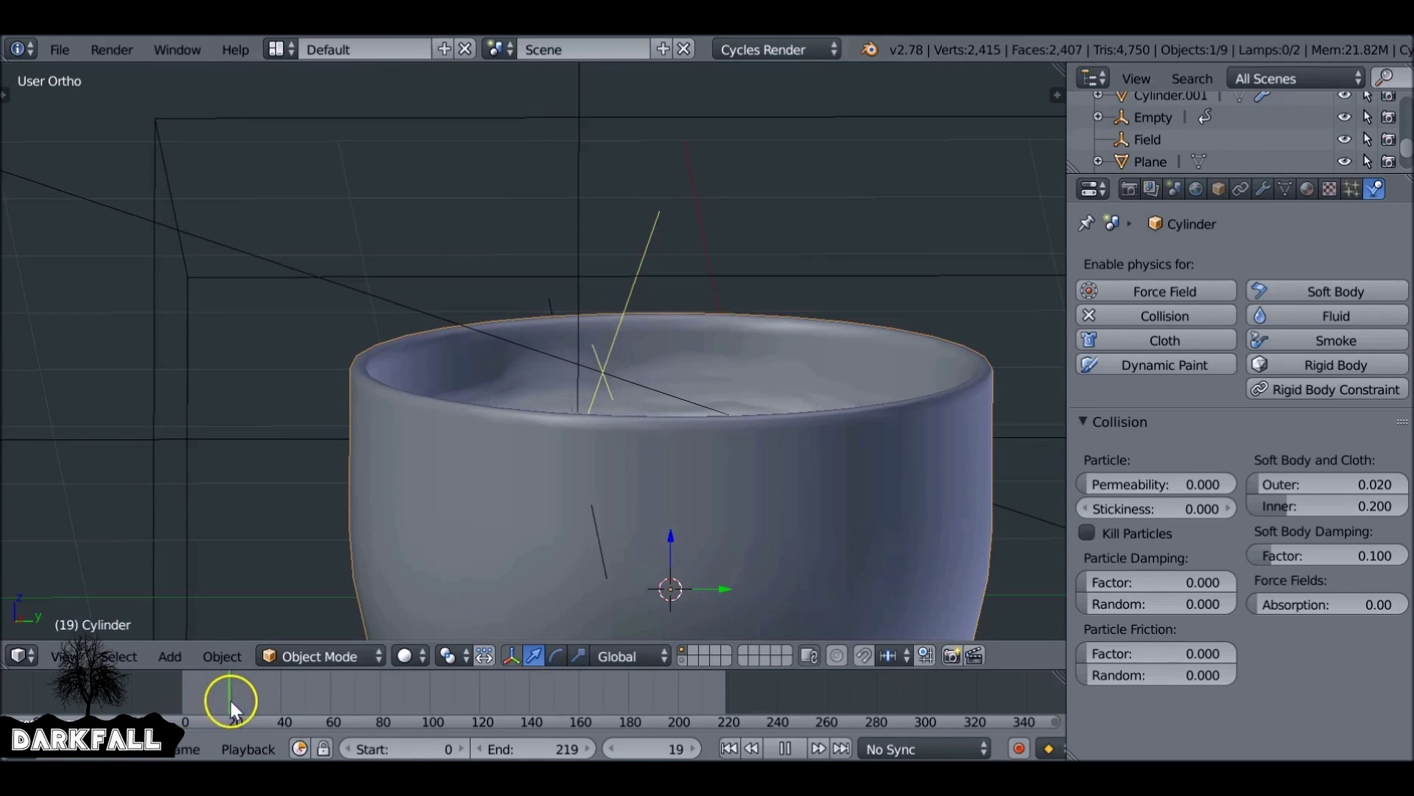
left_click(728, 748)
key("alt+a")
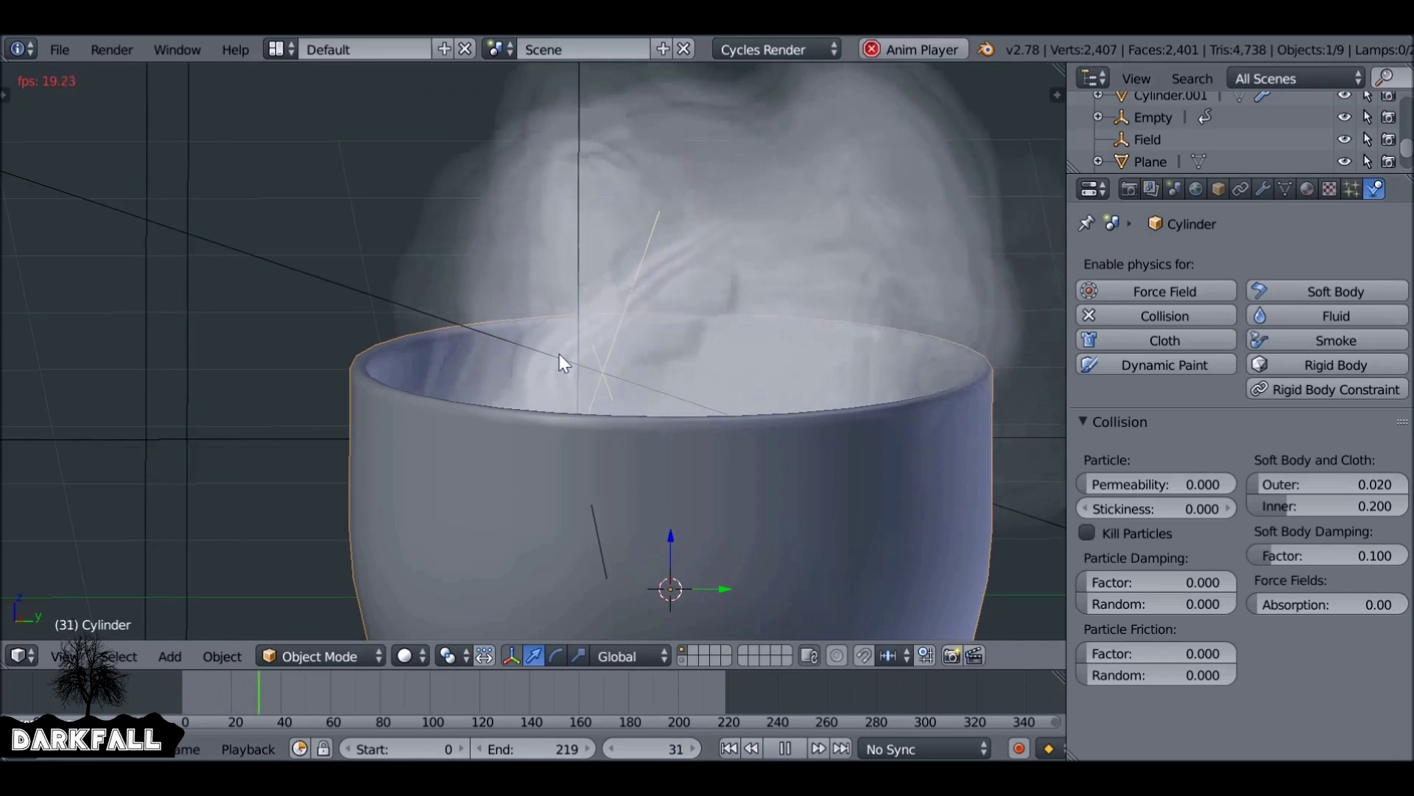
scroll(788, 430, "down", 3)
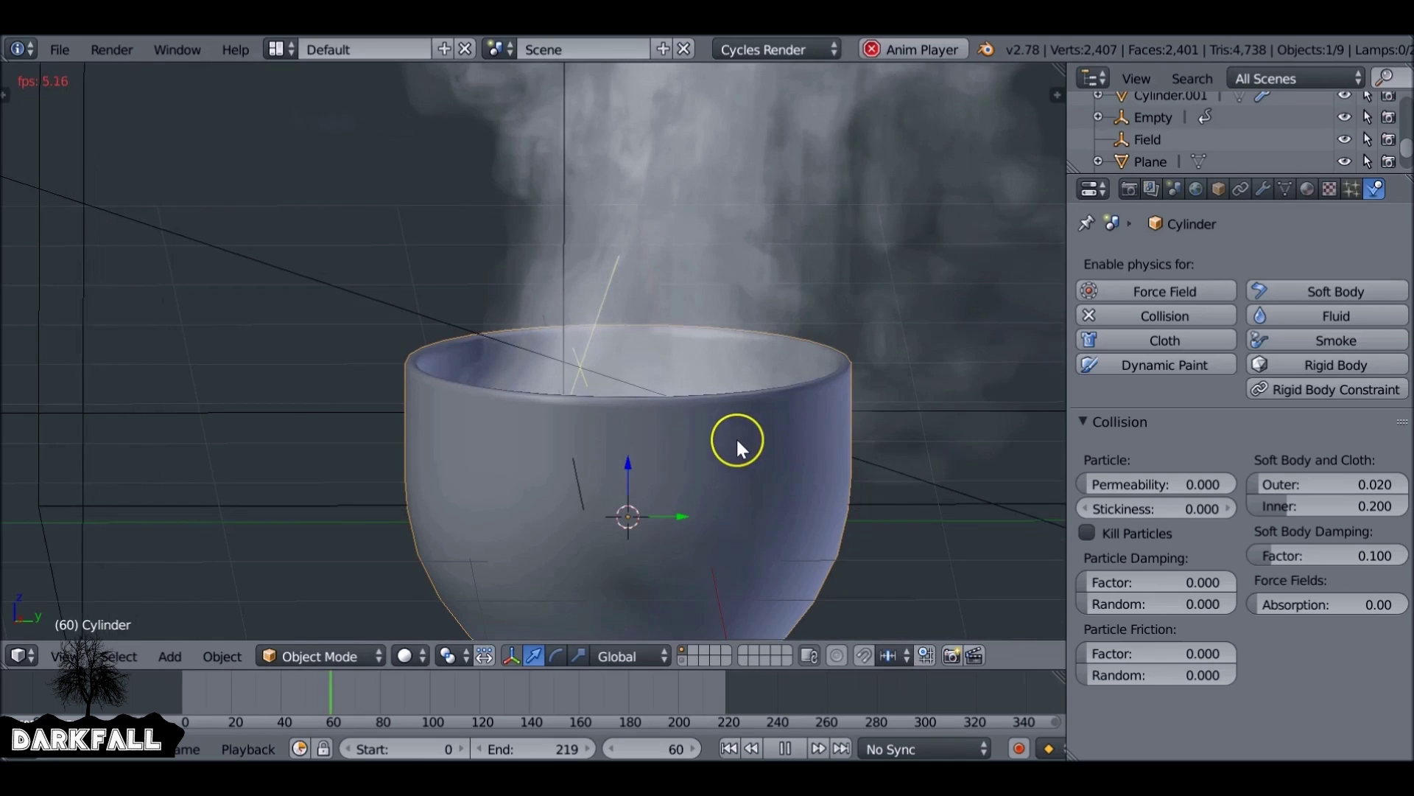
scroll(735, 436, "down", 4)
left_click(786, 748)
middle_click_drag(561, 501, 678, 506)
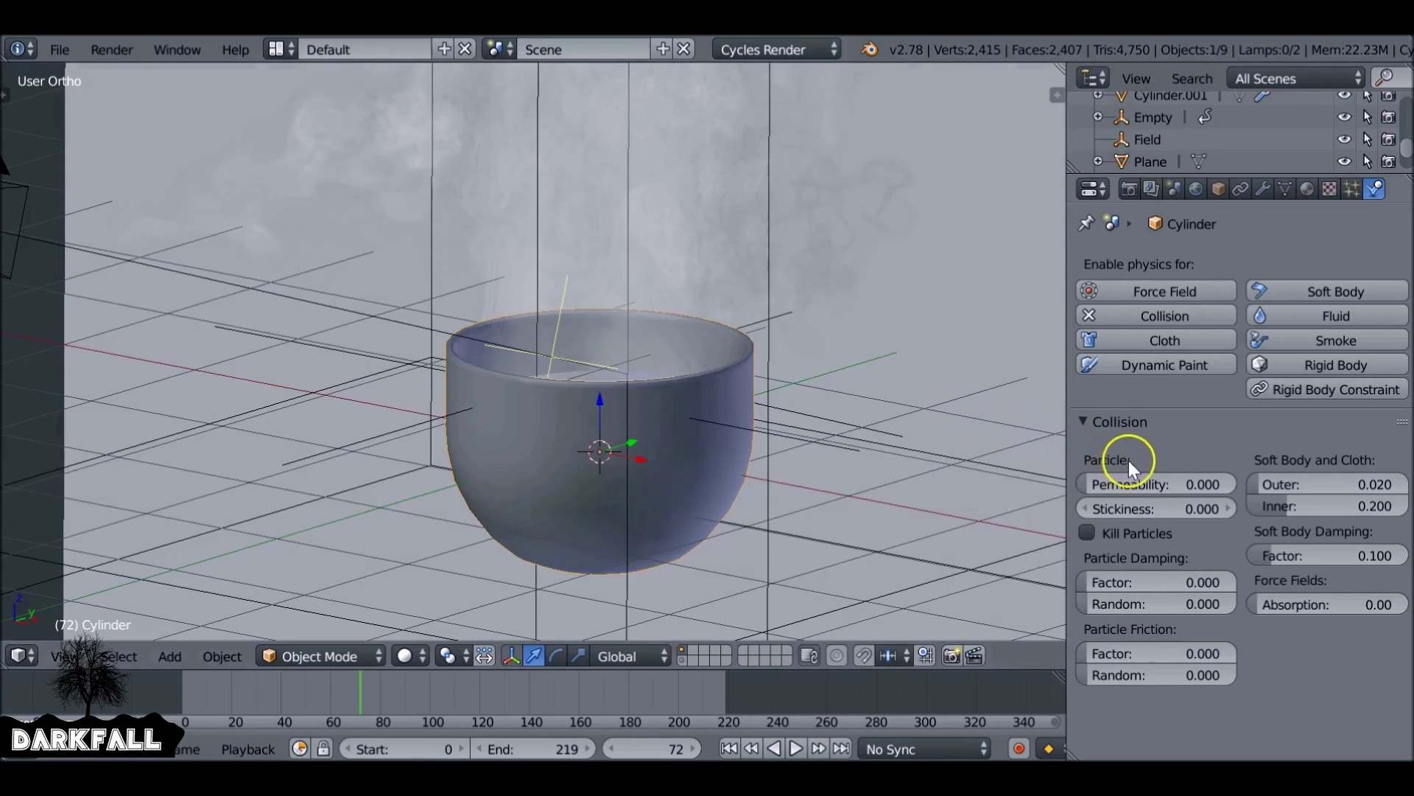
right_click(671, 453)
right_click(672, 454)
middle_click_drag(837, 339, 748, 365)
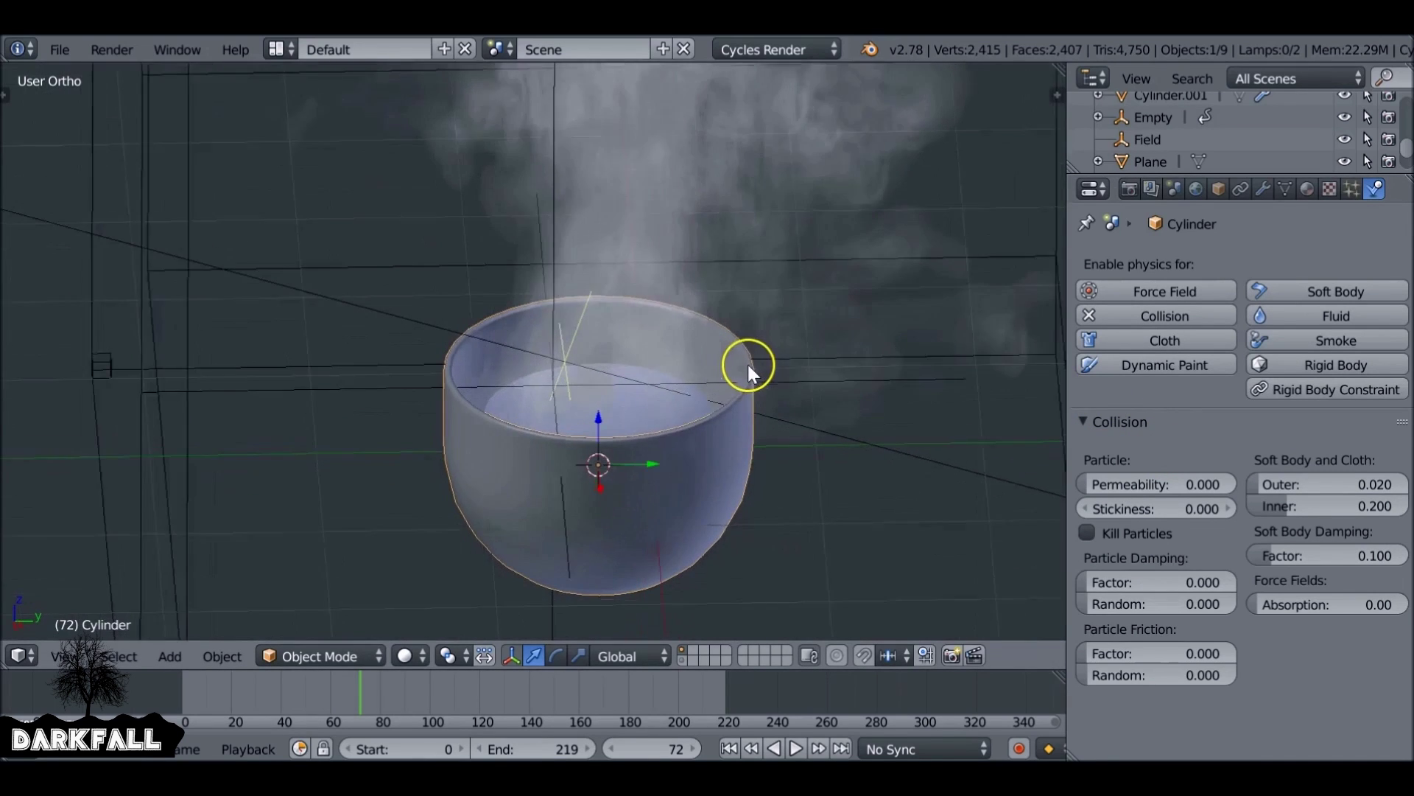
Select the smoke domain and start a test render of the current frame, cancelling it partway.
scroll(748, 364, "down", 2)
right_click(567, 104)
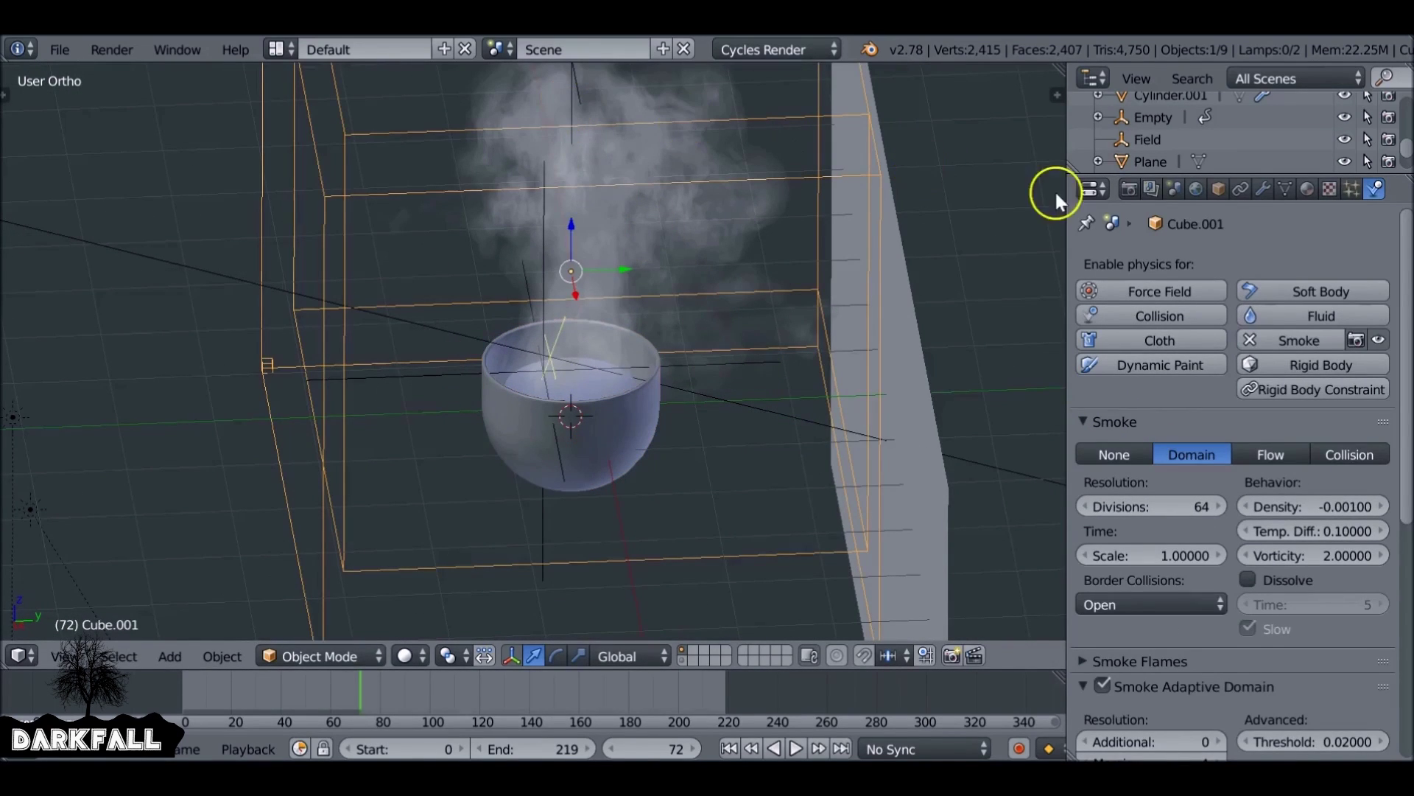
left_click(1129, 190)
left_click(1153, 290)
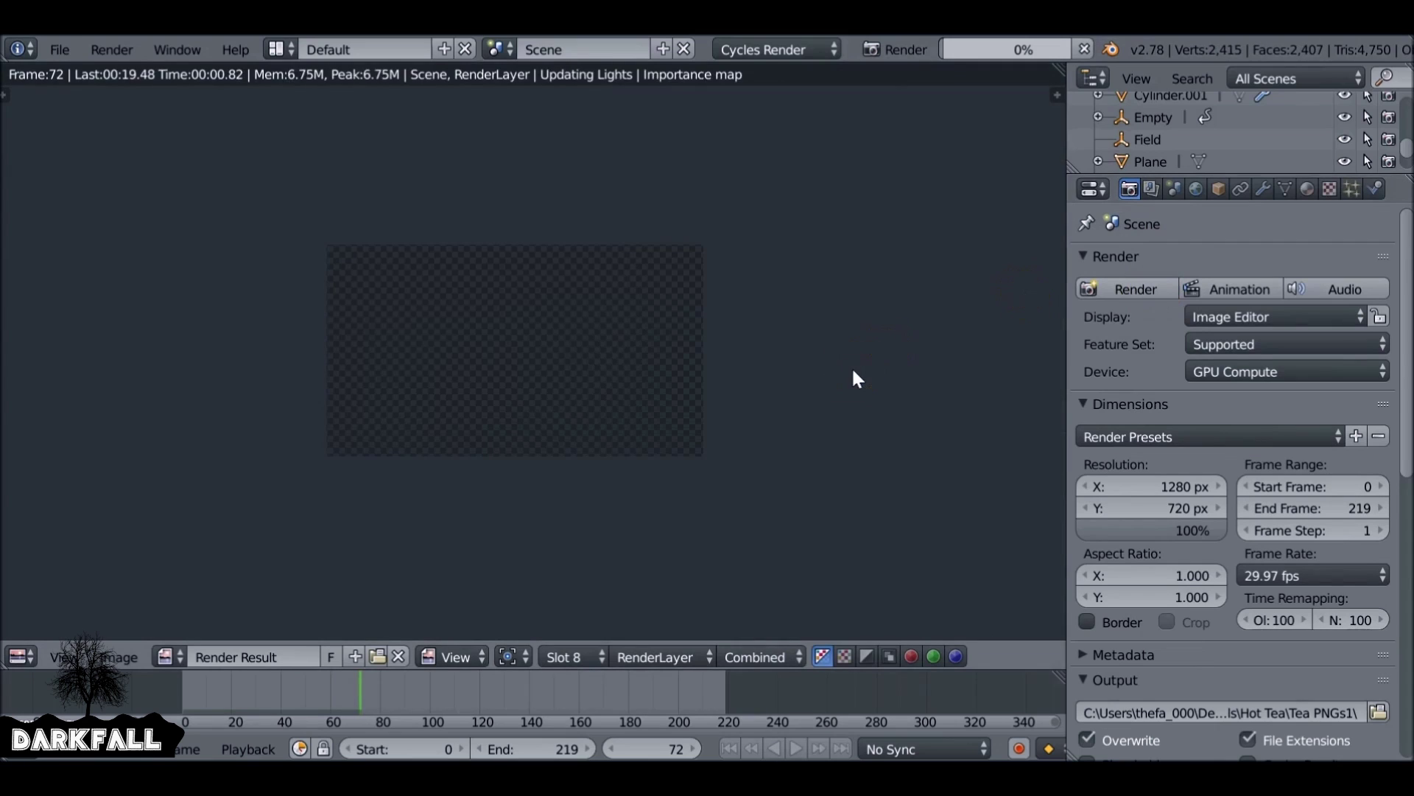
left_click(573, 352)
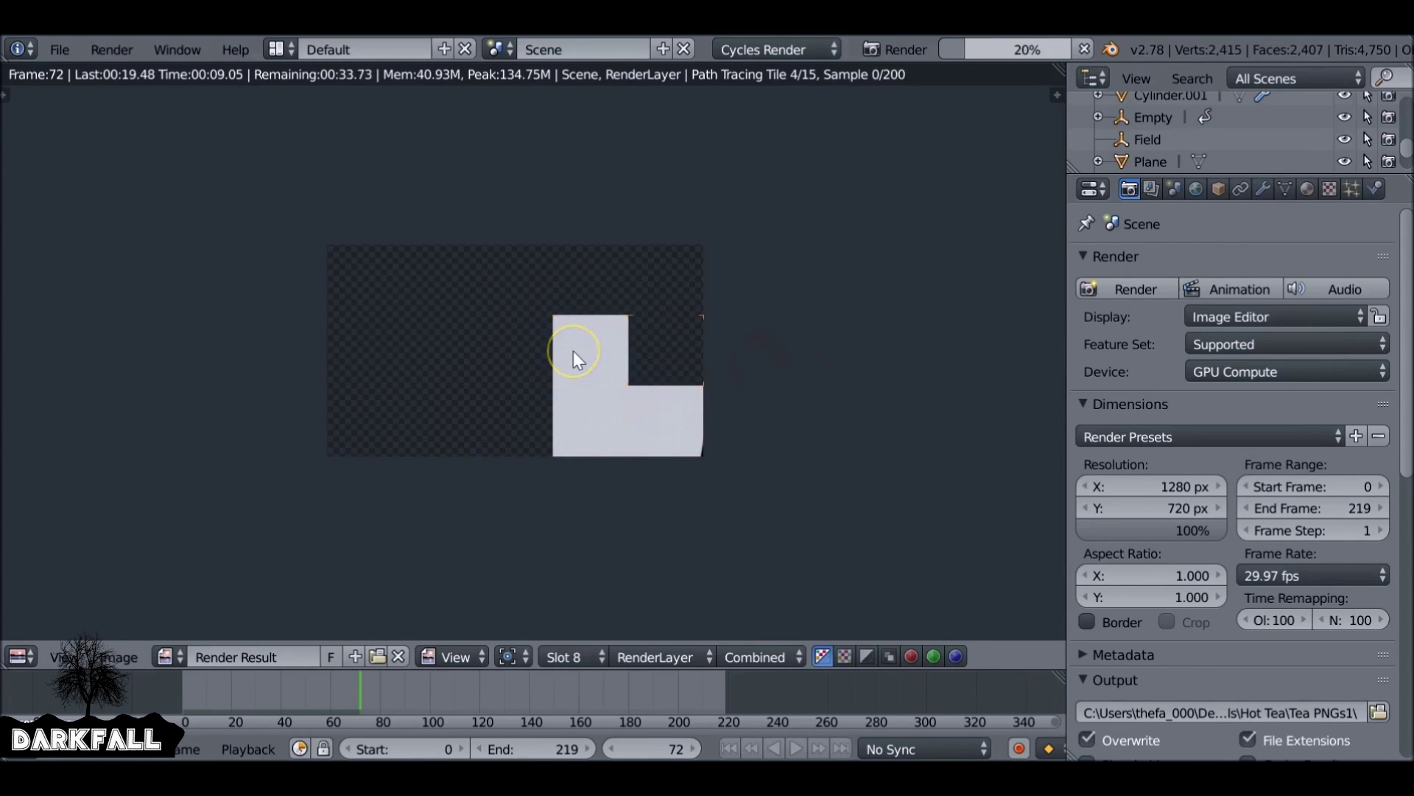
key("Escape")
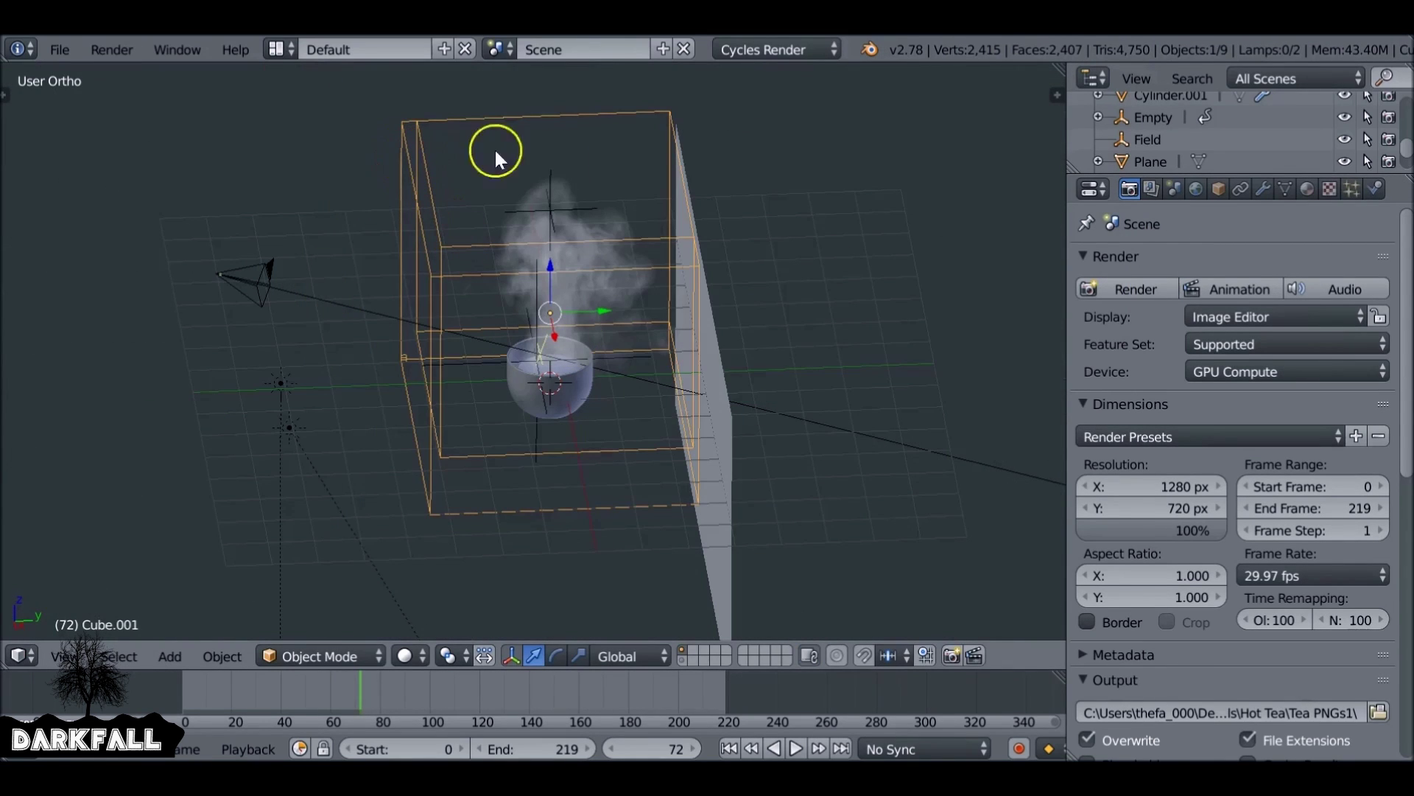
Add a helper cube and move it along the X axis, clear of the smoke domain and backdrop plane.
left_click(1309, 189)
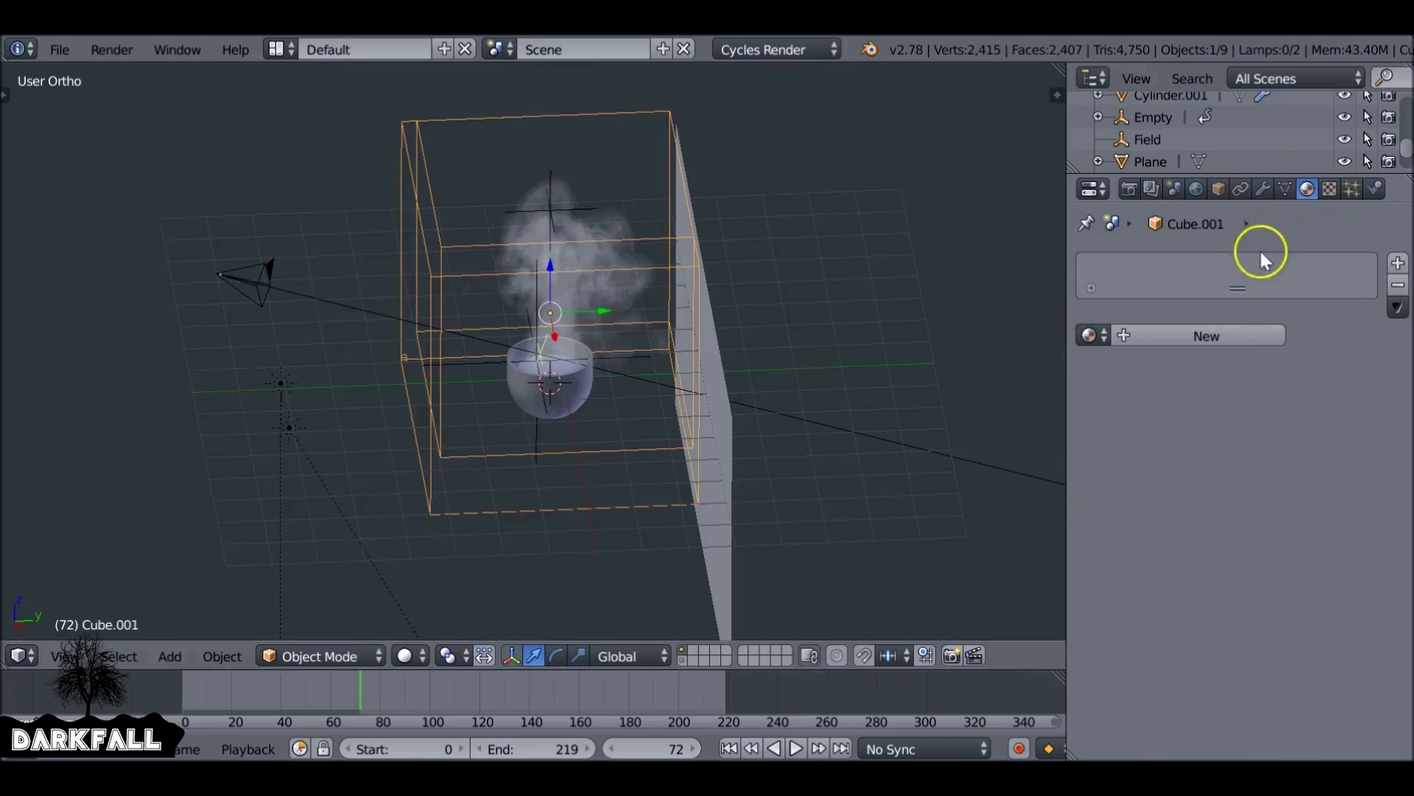
middle_click_drag(390, 436, 541, 421)
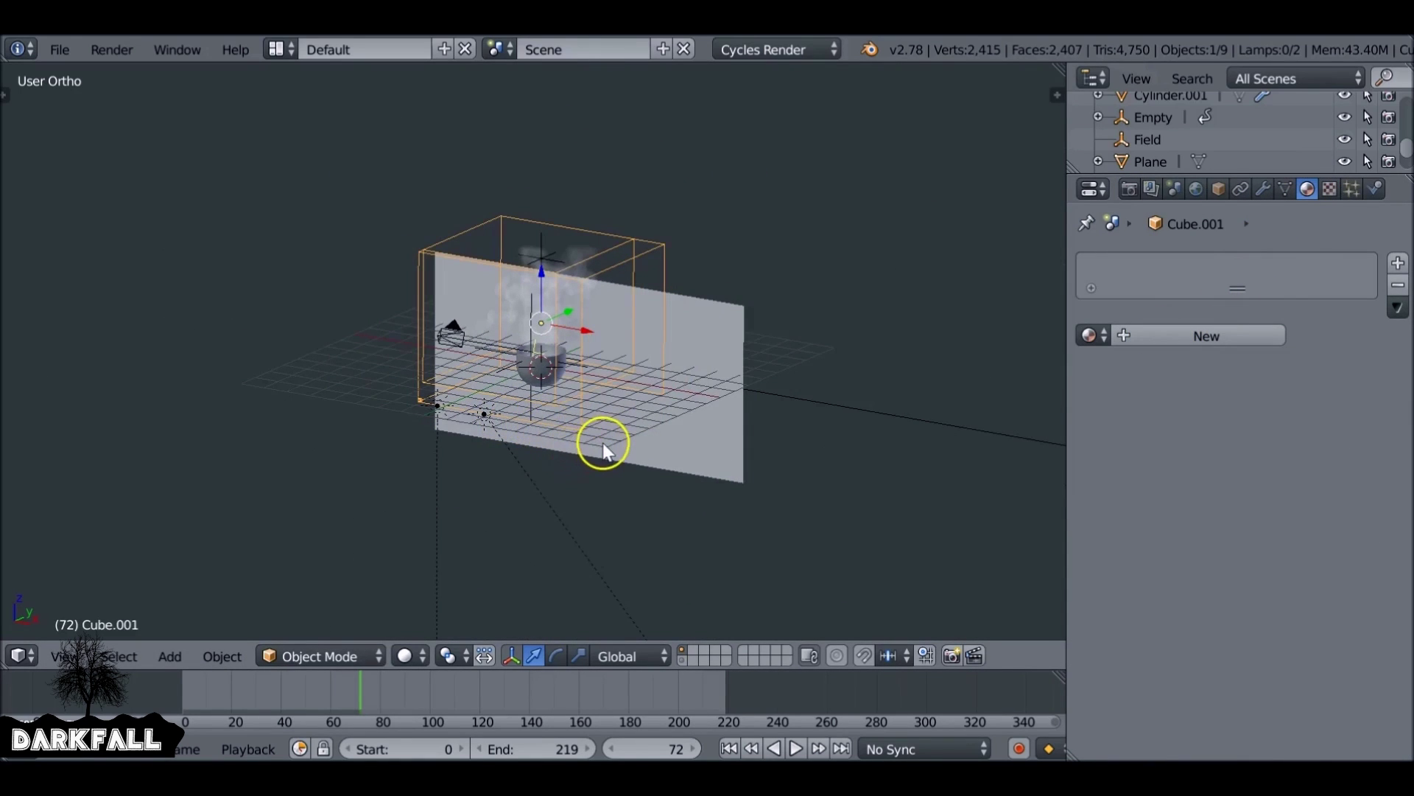
key("shift+a")
mouse_move(533, 151)
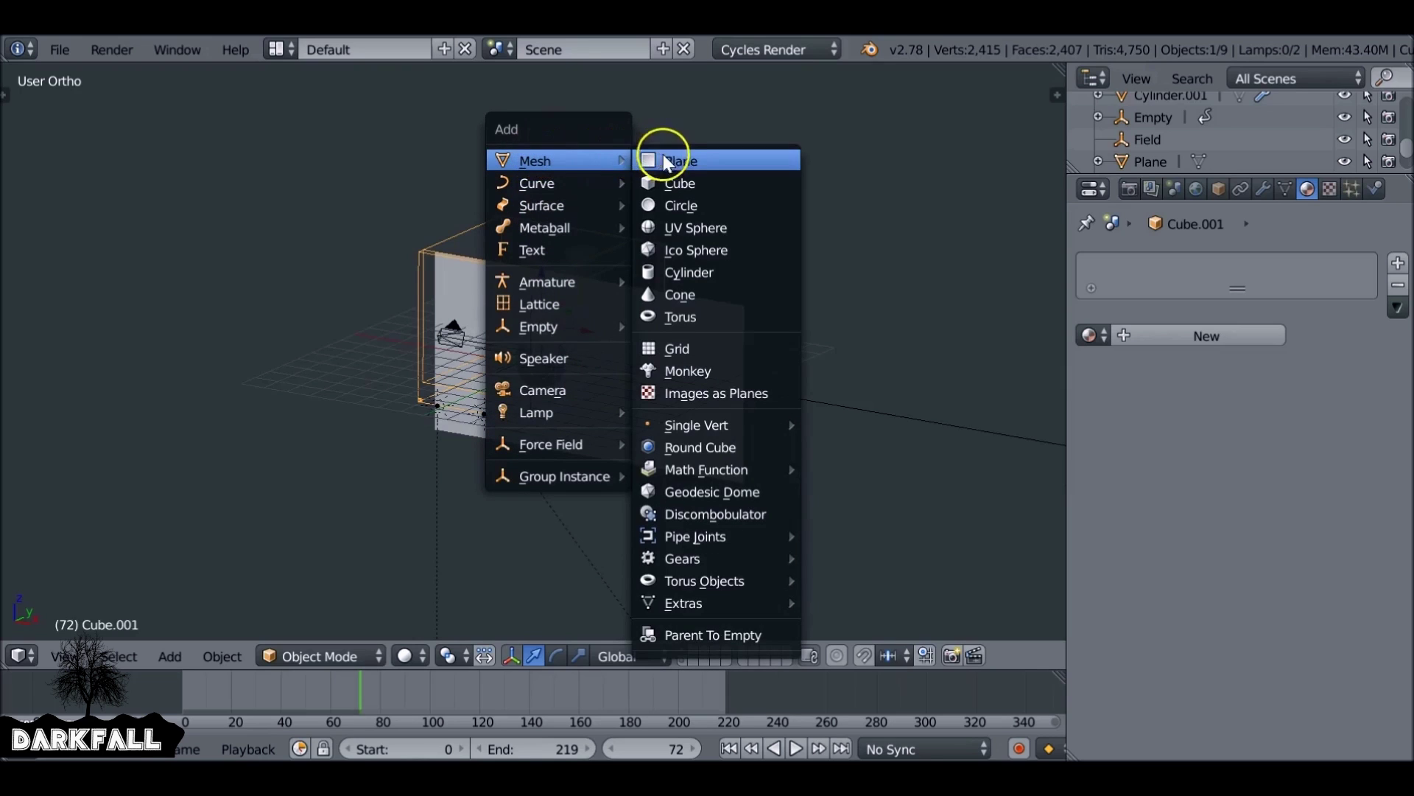
left_click(683, 182)
left_click_drag(582, 389, 890, 421)
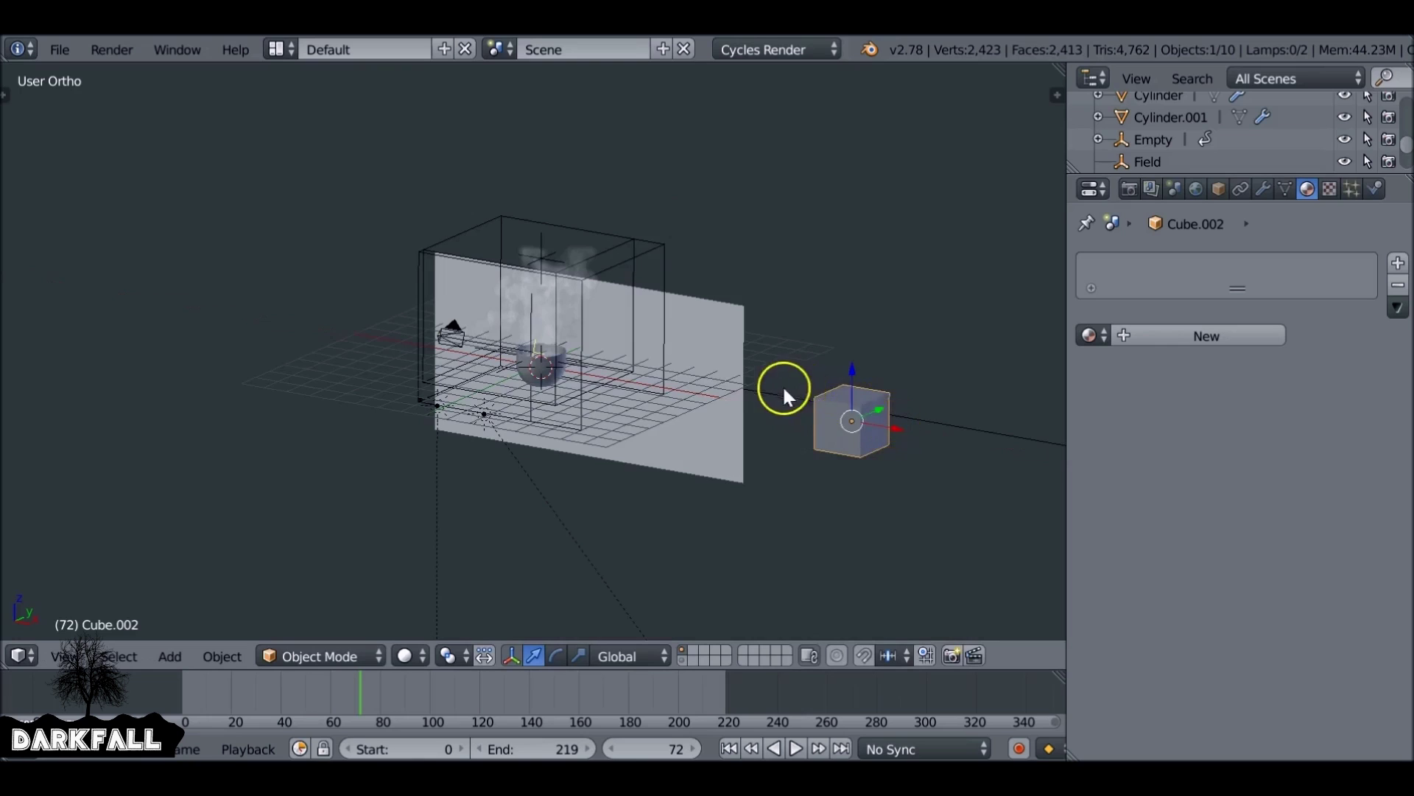
middle_click_drag(798, 391, 557, 371, "shift")
mouse_move(660, 379)
middle_mouse_down()
mouse_move(715, 416)
mouse_move(635, 391)
middle_mouse_up()
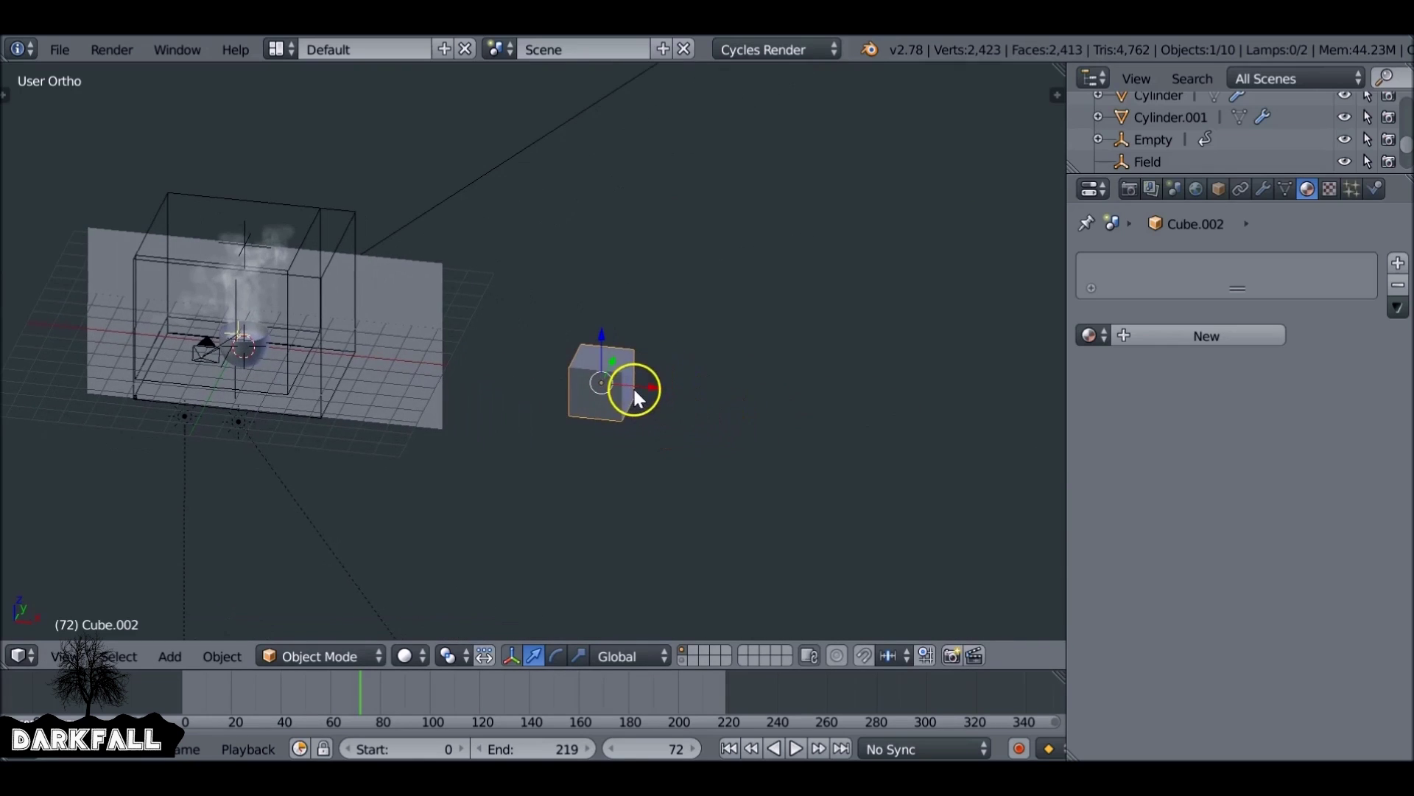
Apply Quick Smoke to the helper cube to generate a smoke domain with its ready-made material.
key("space")
type("quic")
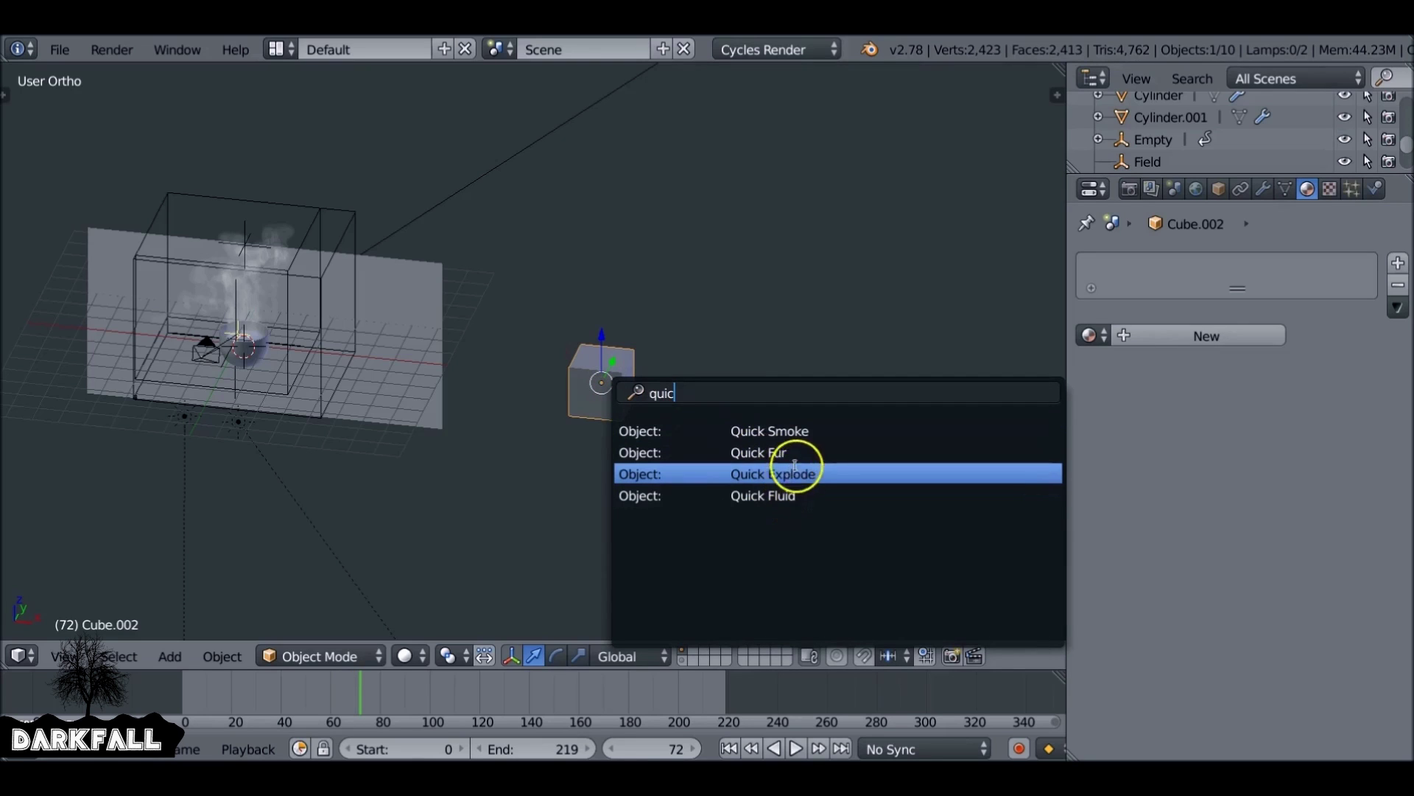
left_click(786, 430)
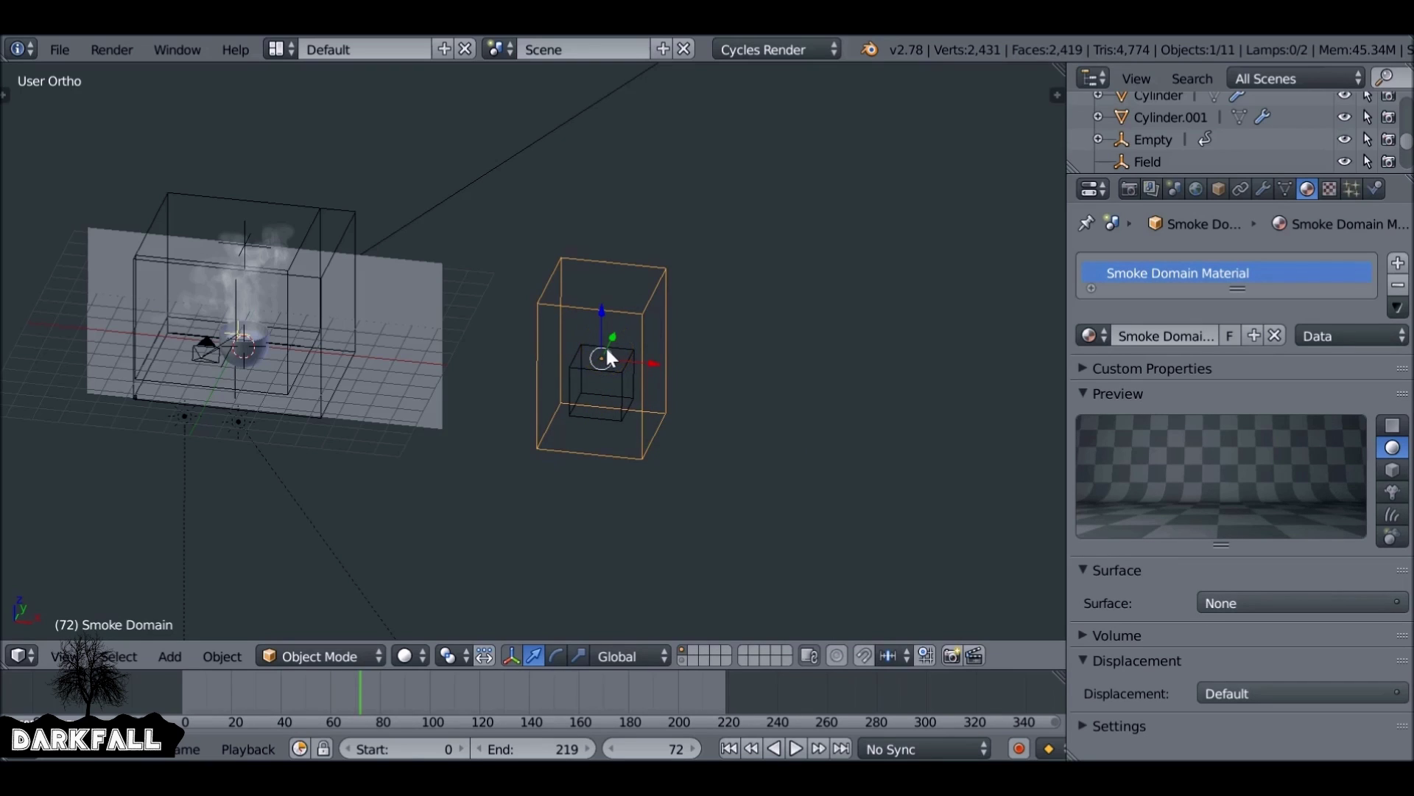
Delete both the helper cube and its Quick Smoke domain.
key("b")
left_click_drag(547, 236, 732, 492)
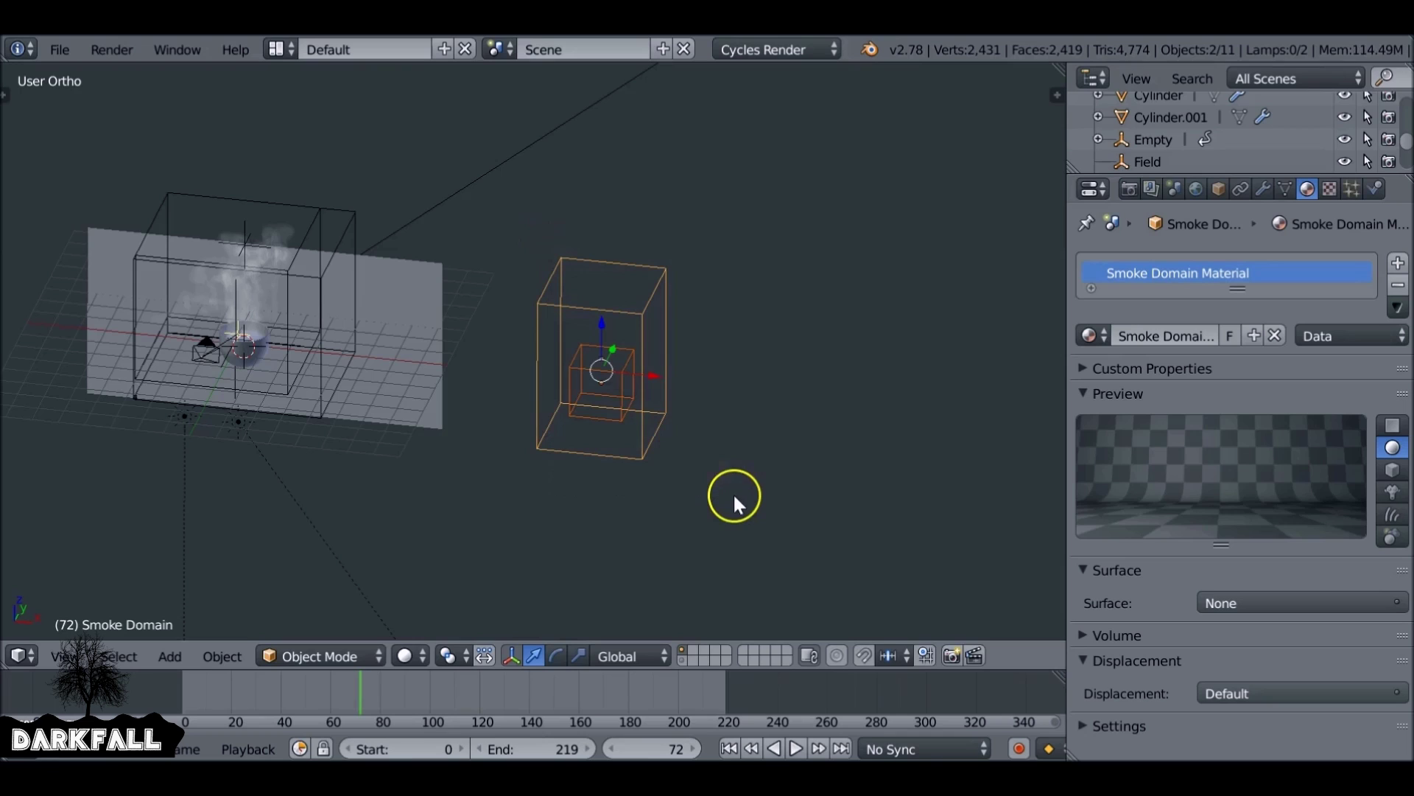
key("x")
left_click(688, 404)
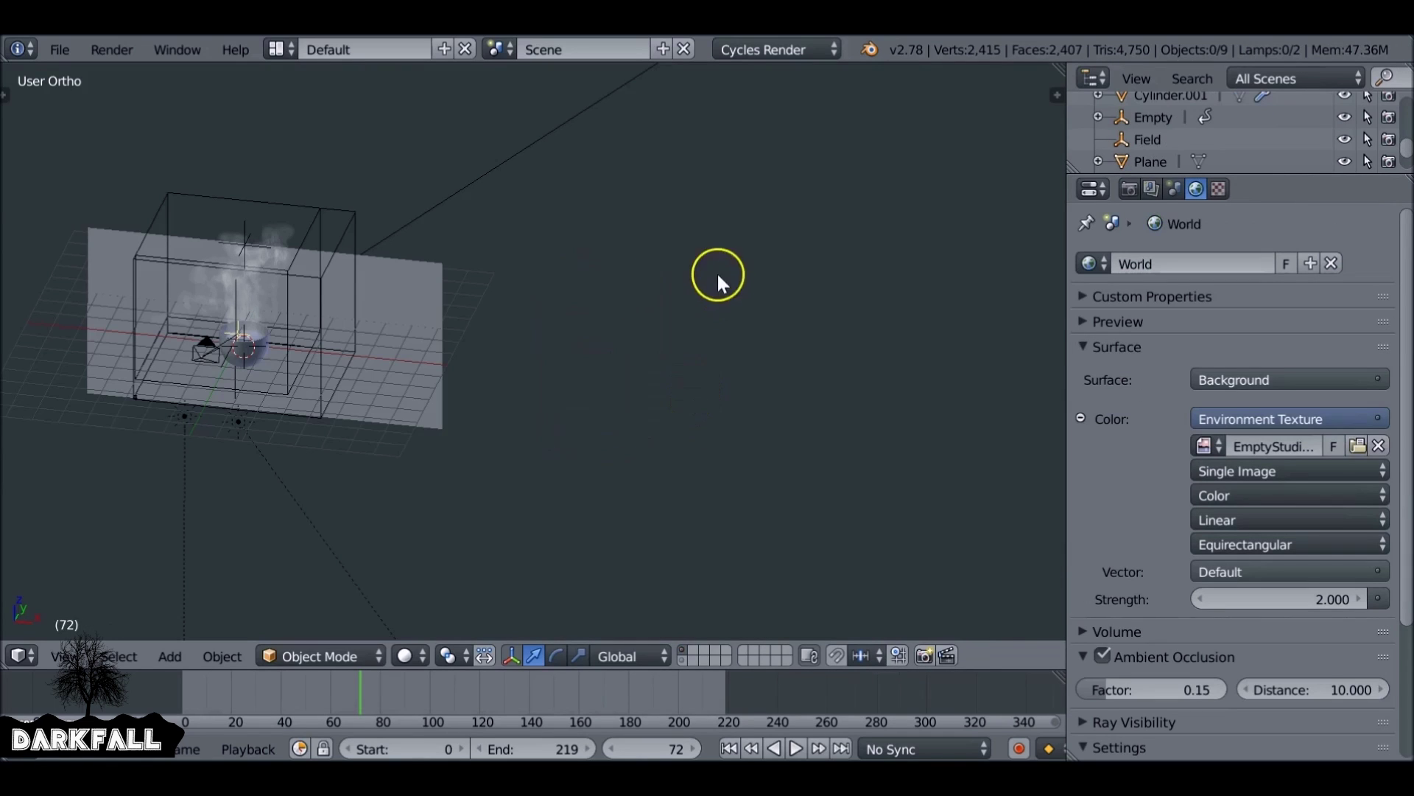
Assign the existing Smoke Domain Material to the original smoke domain around the cup.
right_click(304, 246)
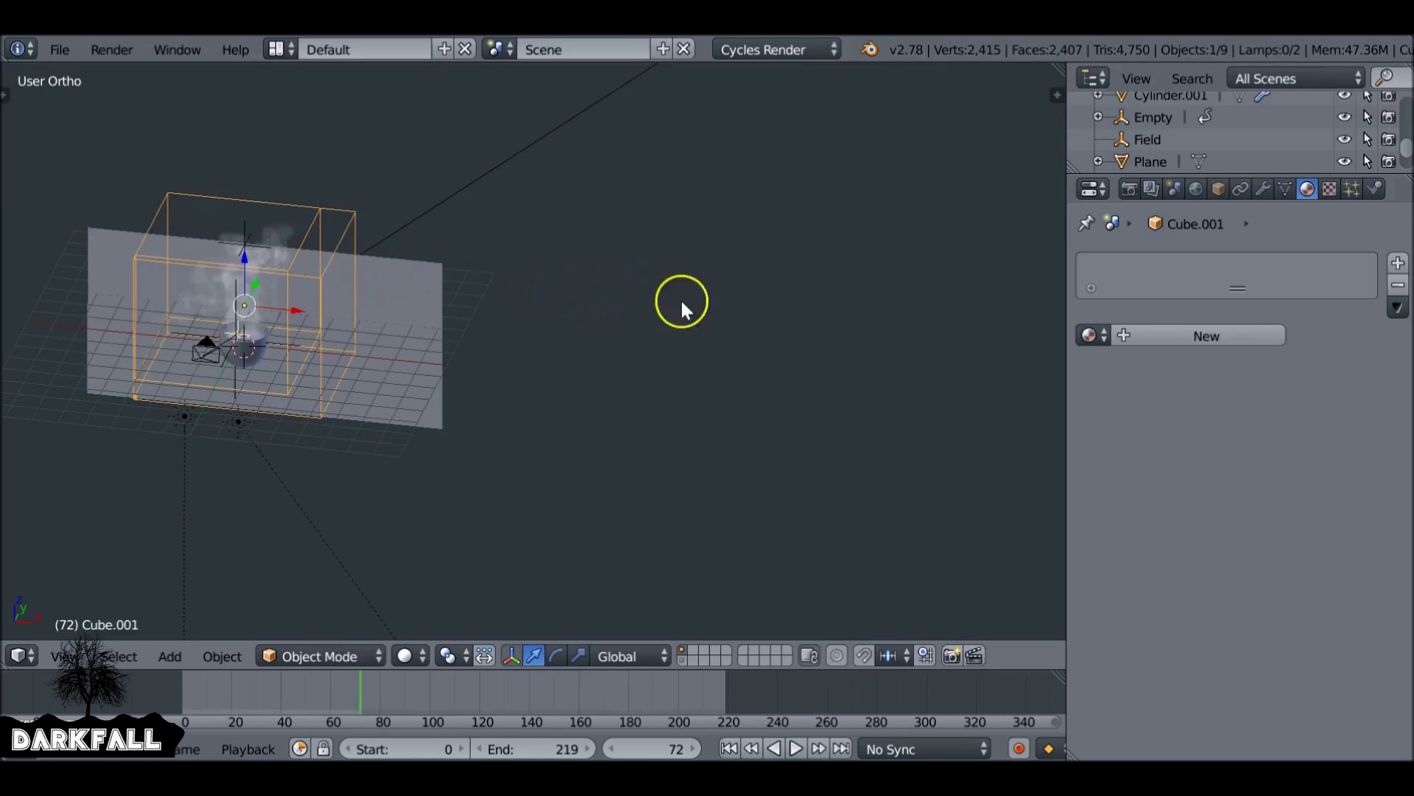
left_click(1089, 335)
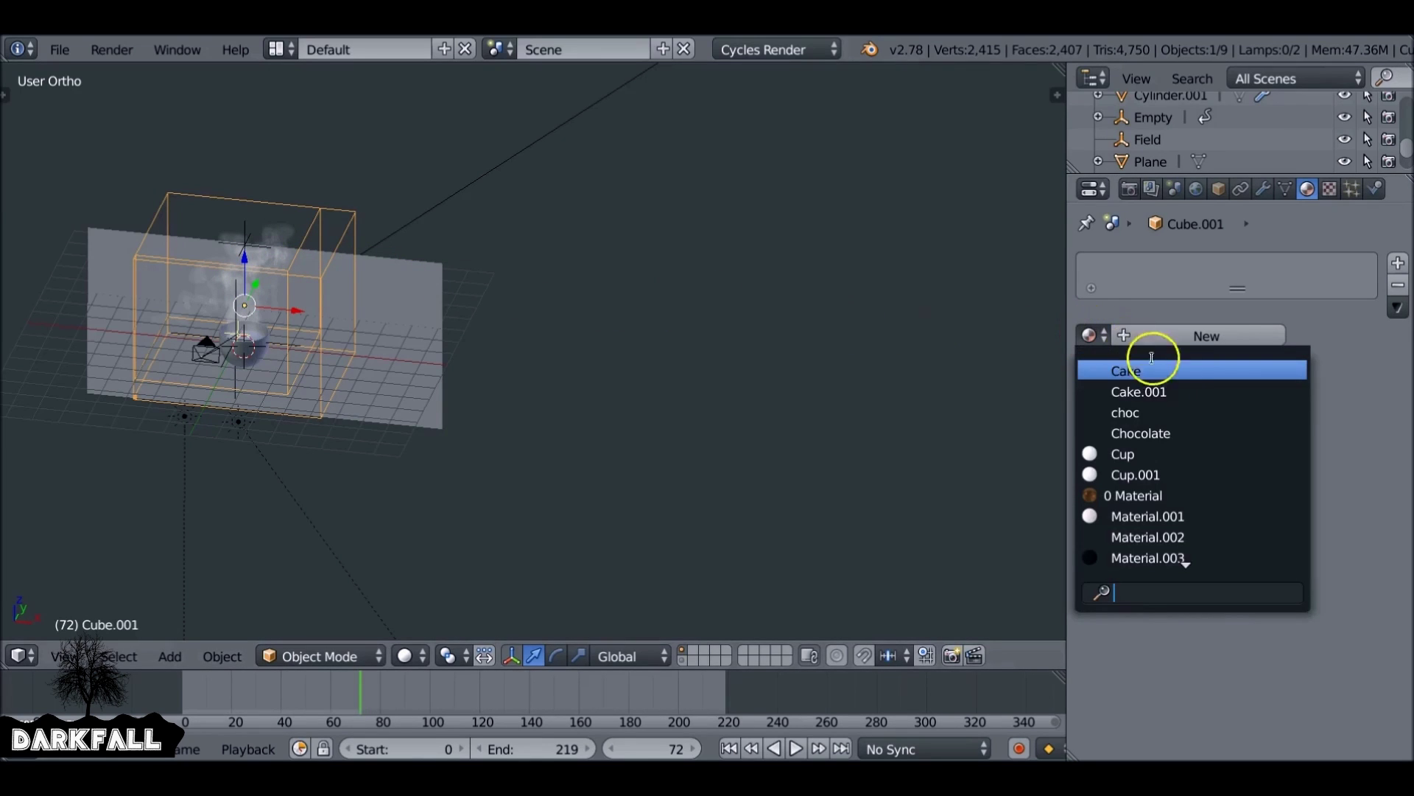
scroll(1260, 457, "down", 4)
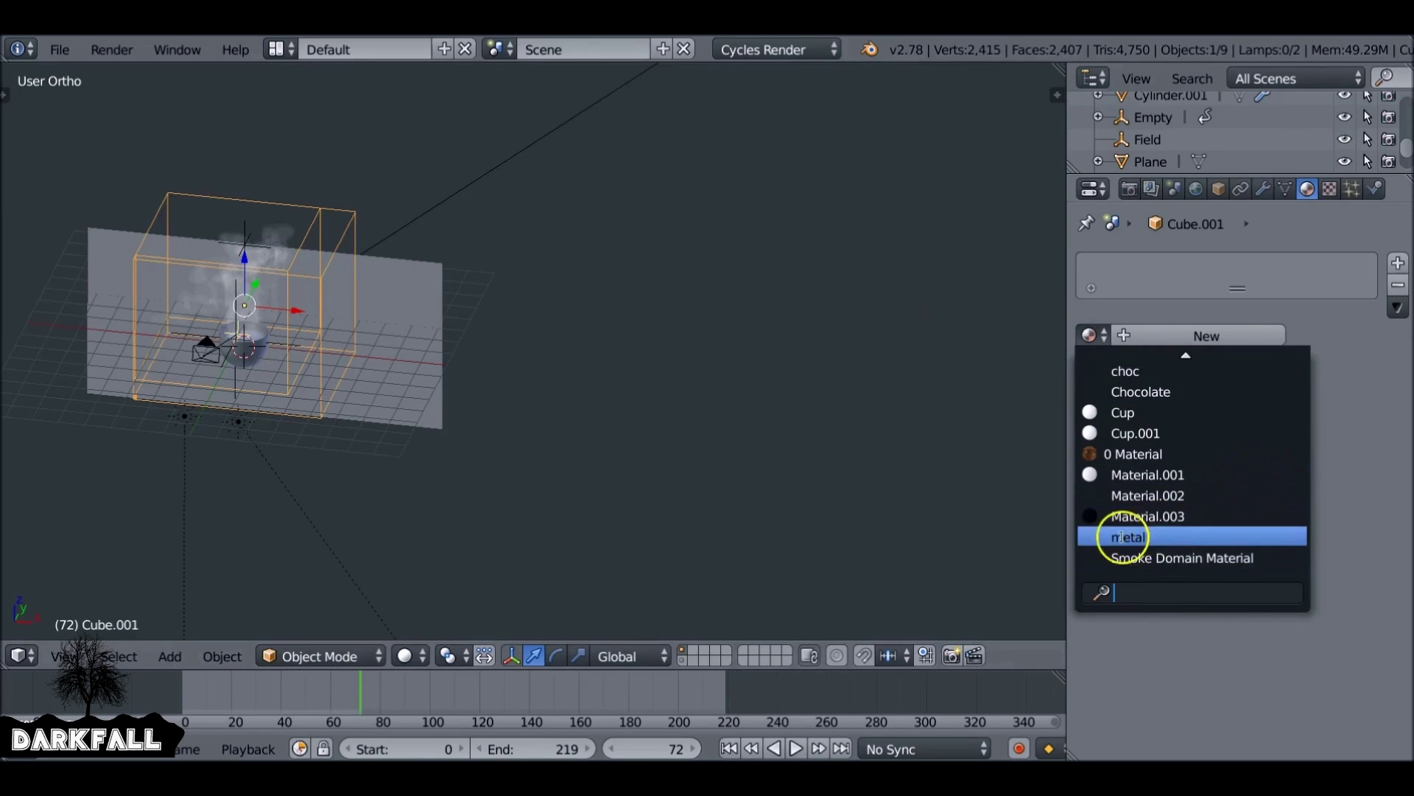
left_click(1253, 562)
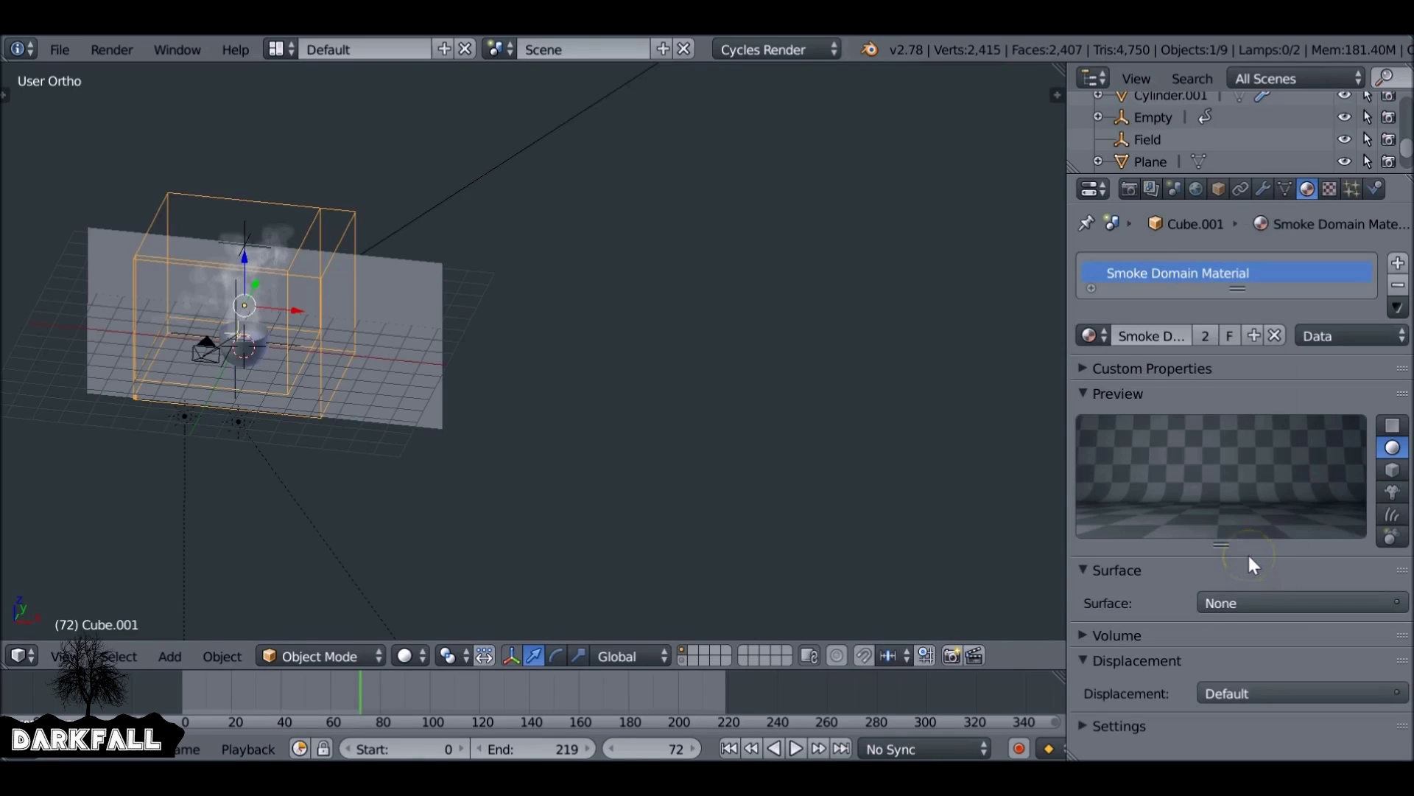
Play the simulation from the start frame to frame 47 and test-render that frame, cancelling the render partway.
left_click(728, 748)
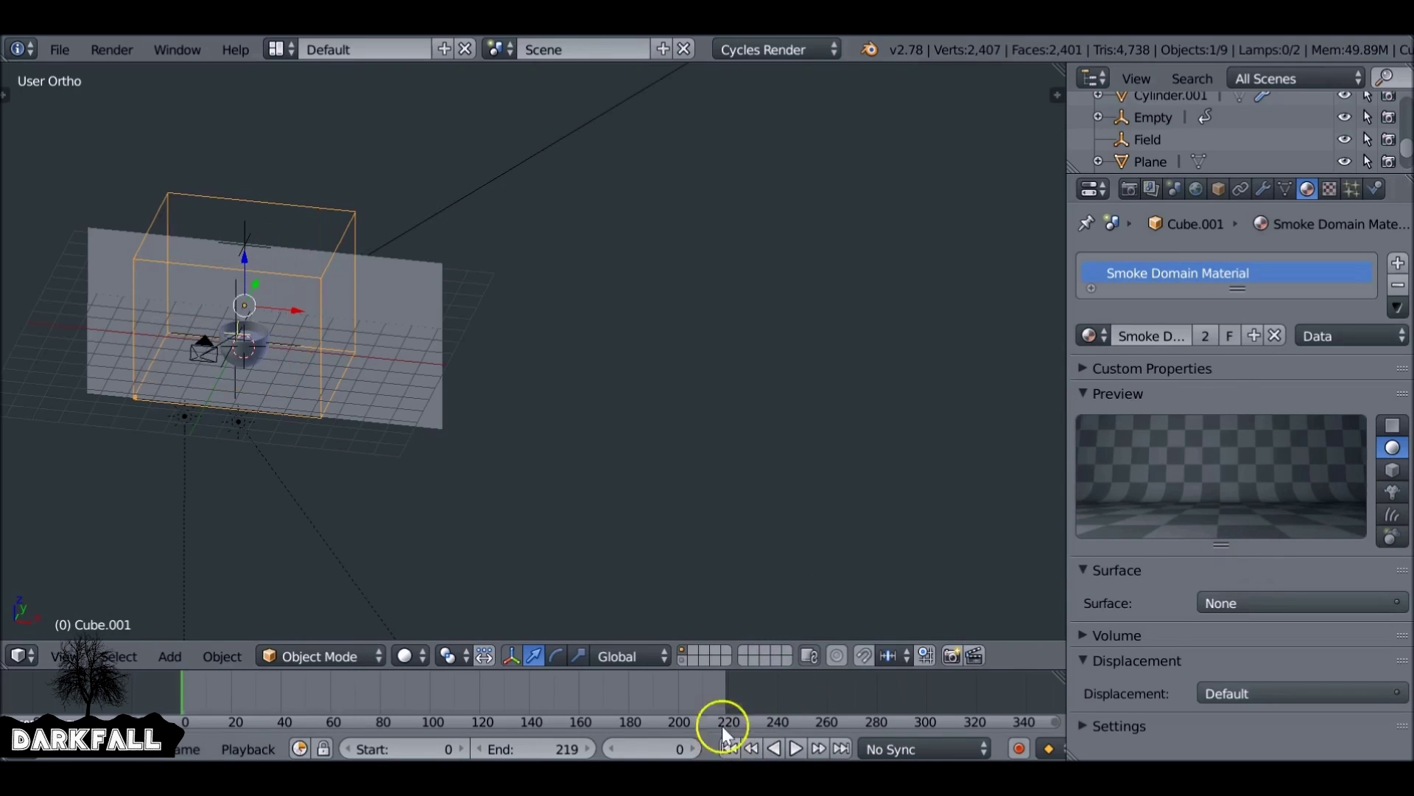
key("alt+a")
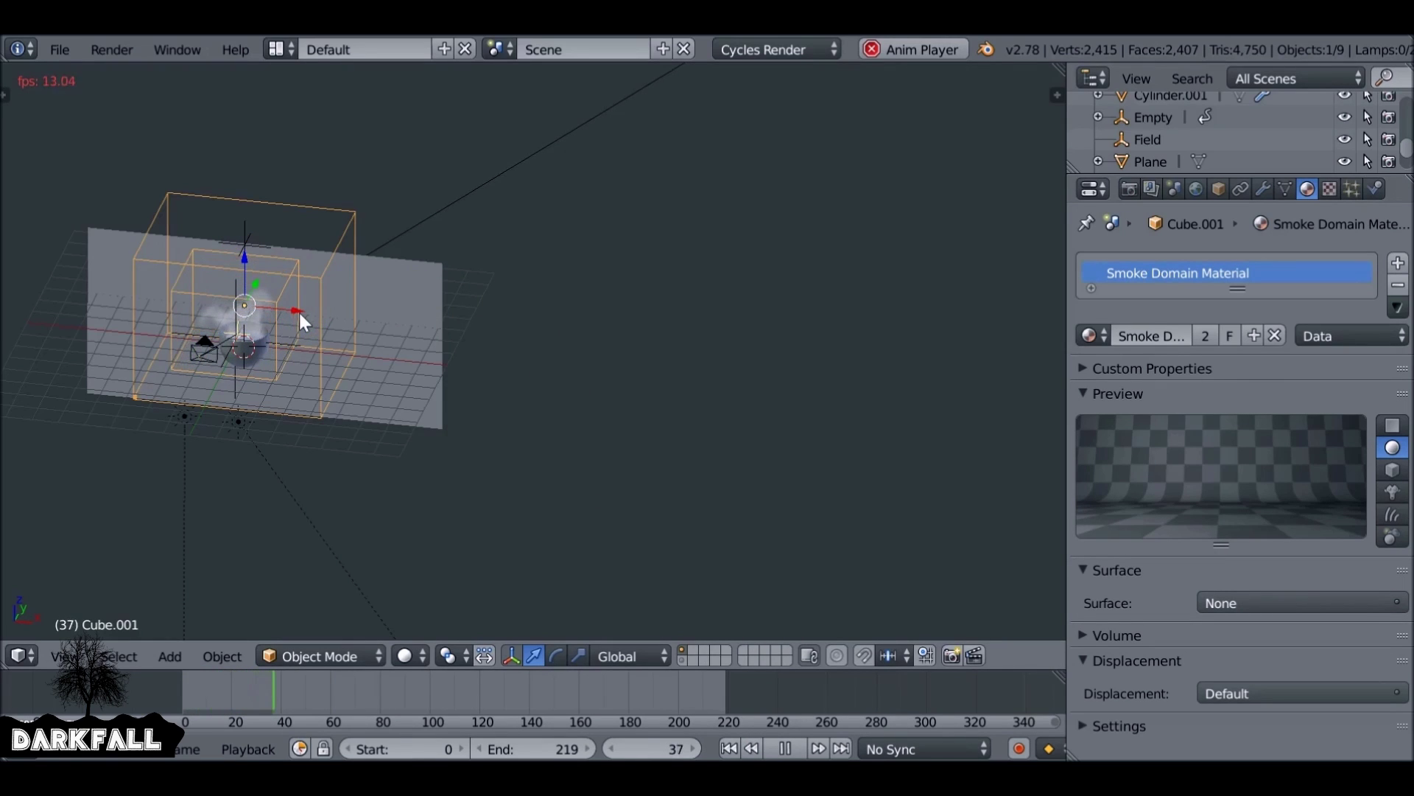
left_click(785, 748)
left_click(1129, 190)
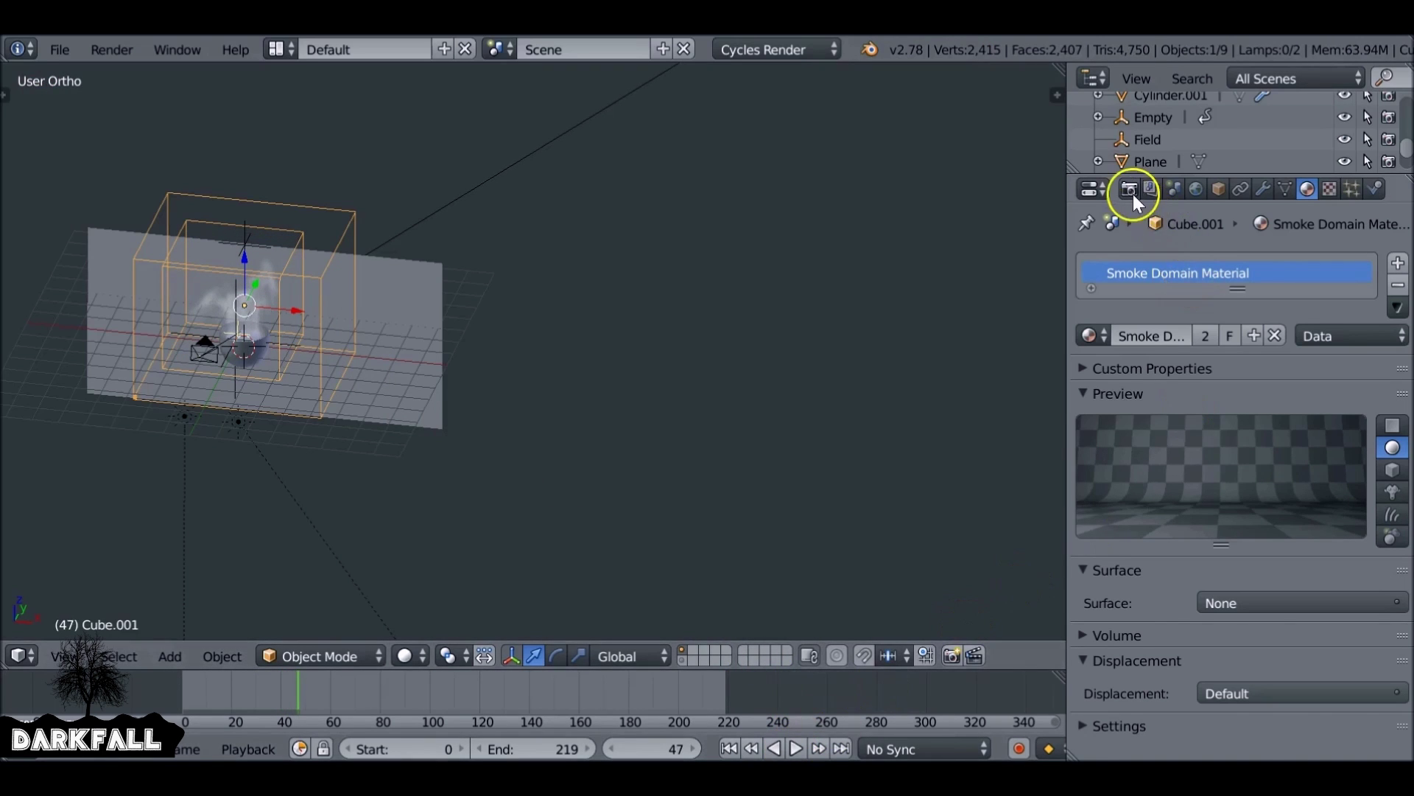
left_click(1153, 292)
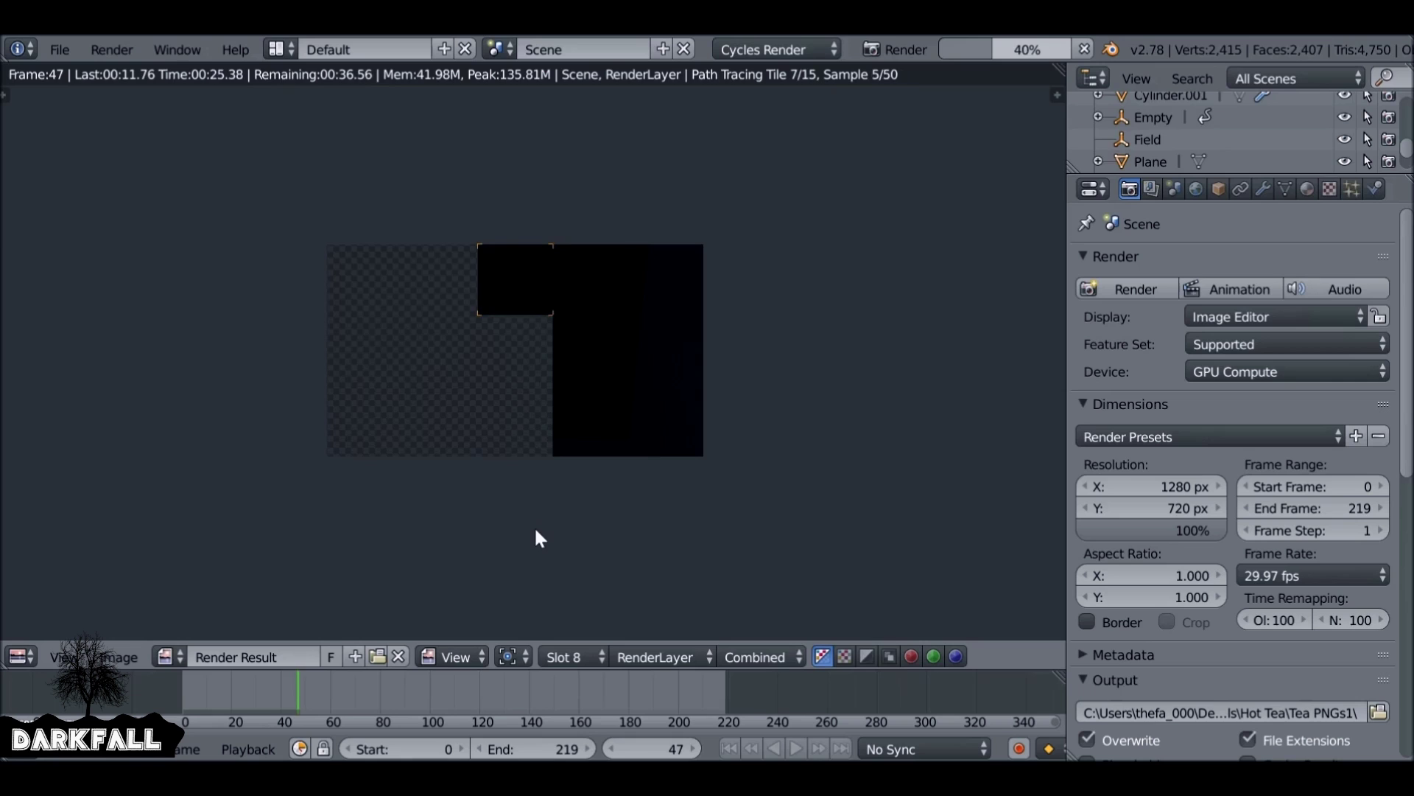
key("Escape")
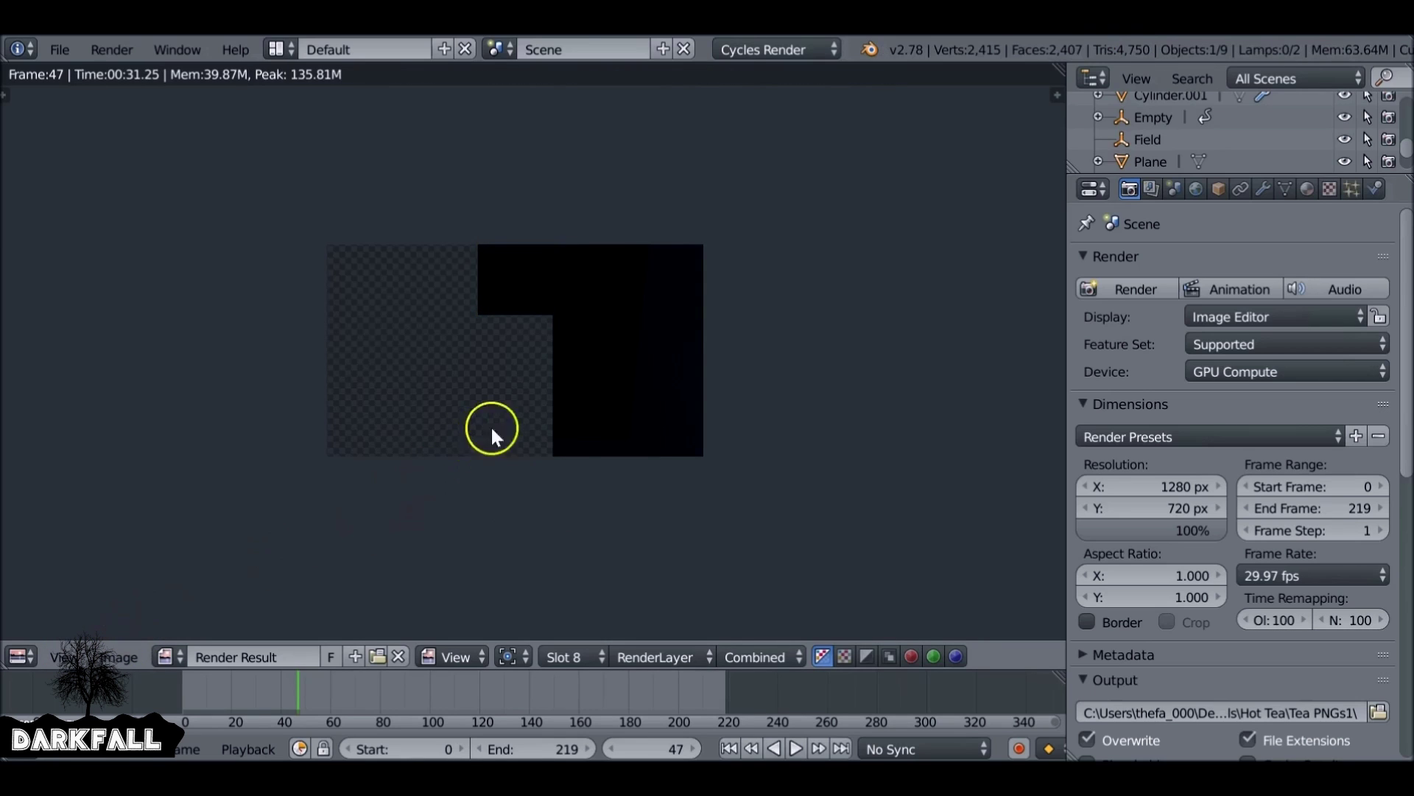
key("Escape")
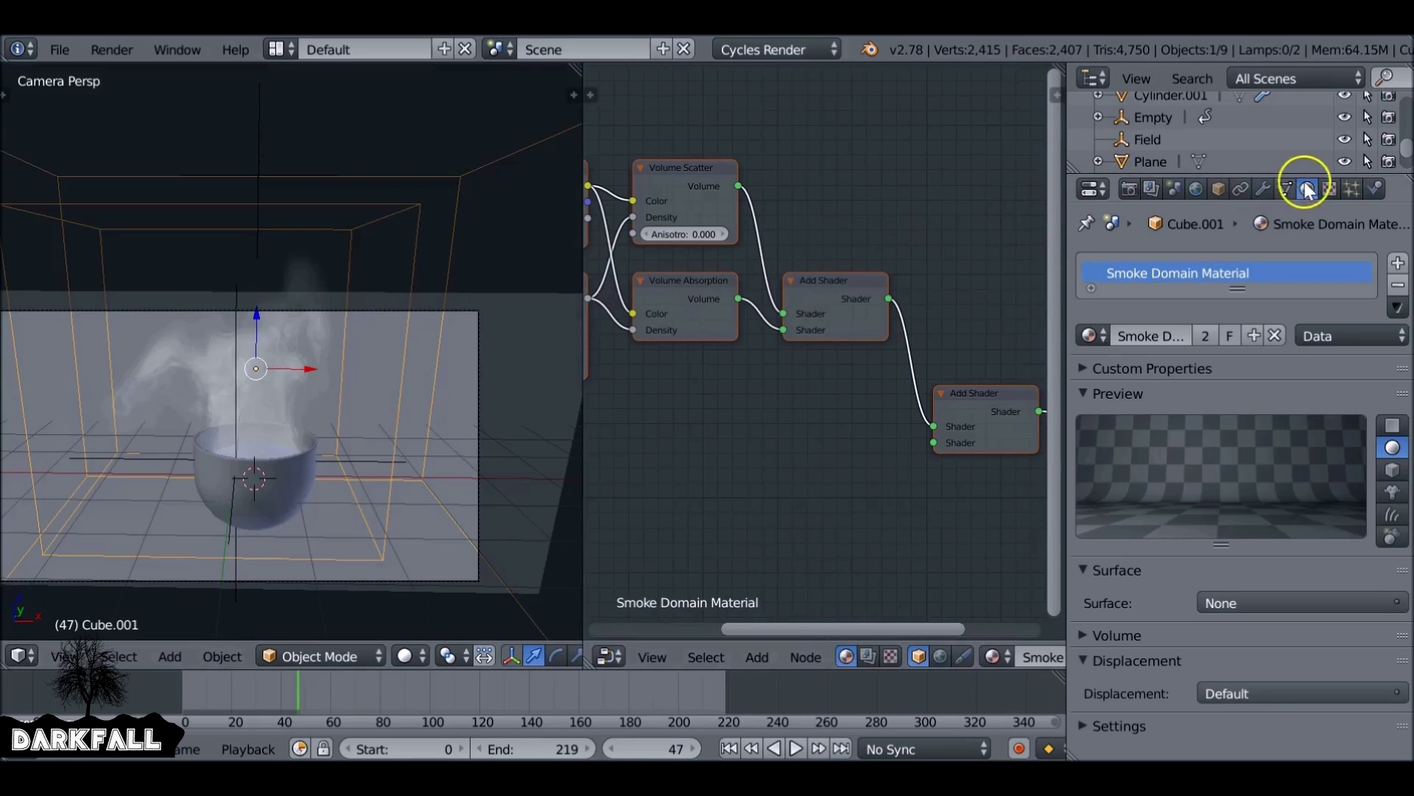
Collapse the domain's Smoke Adaptive Domain settings and bring up its Smoke Cache bake options.
scroll(1330, 183, "down", 2)
left_click(1330, 183)
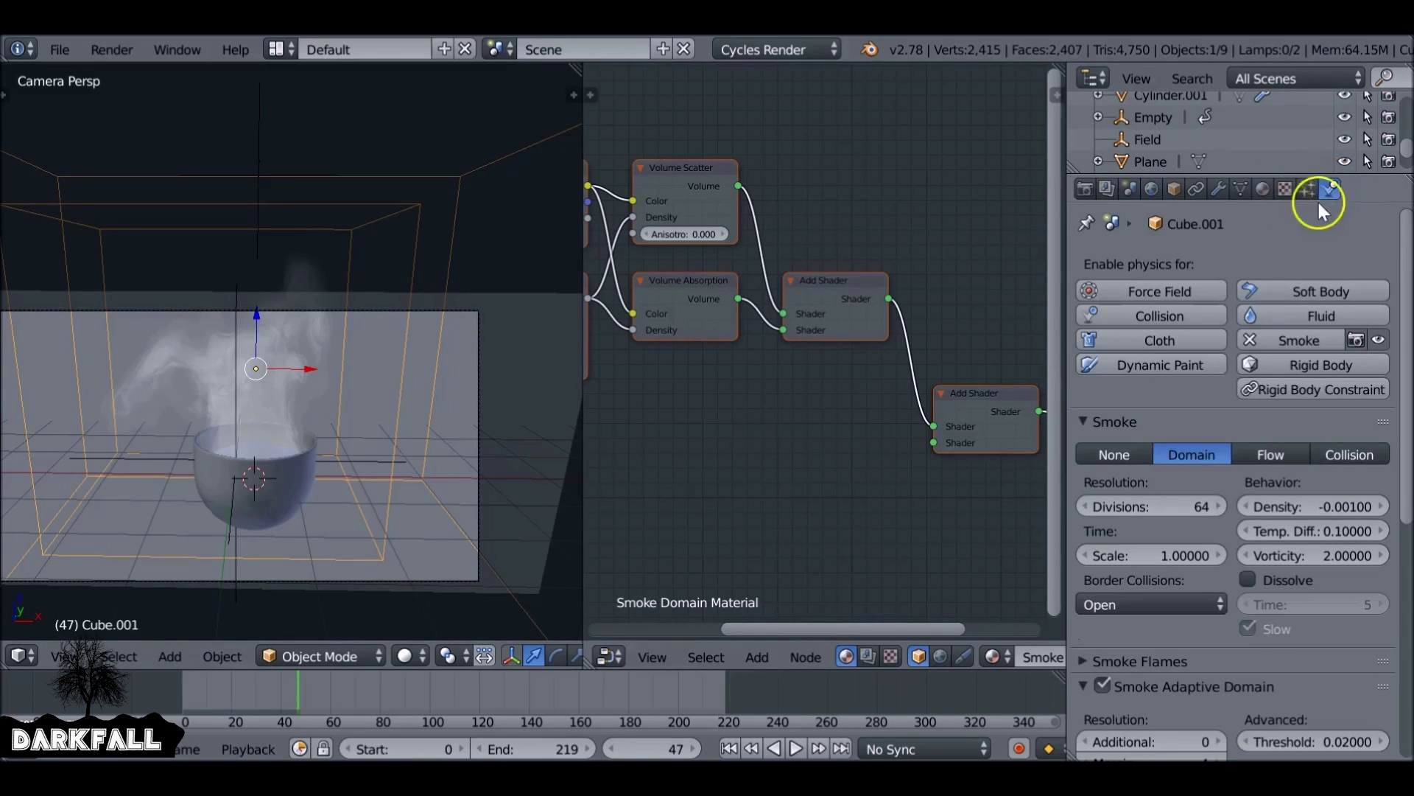
scroll(1214, 648, "down", 5)
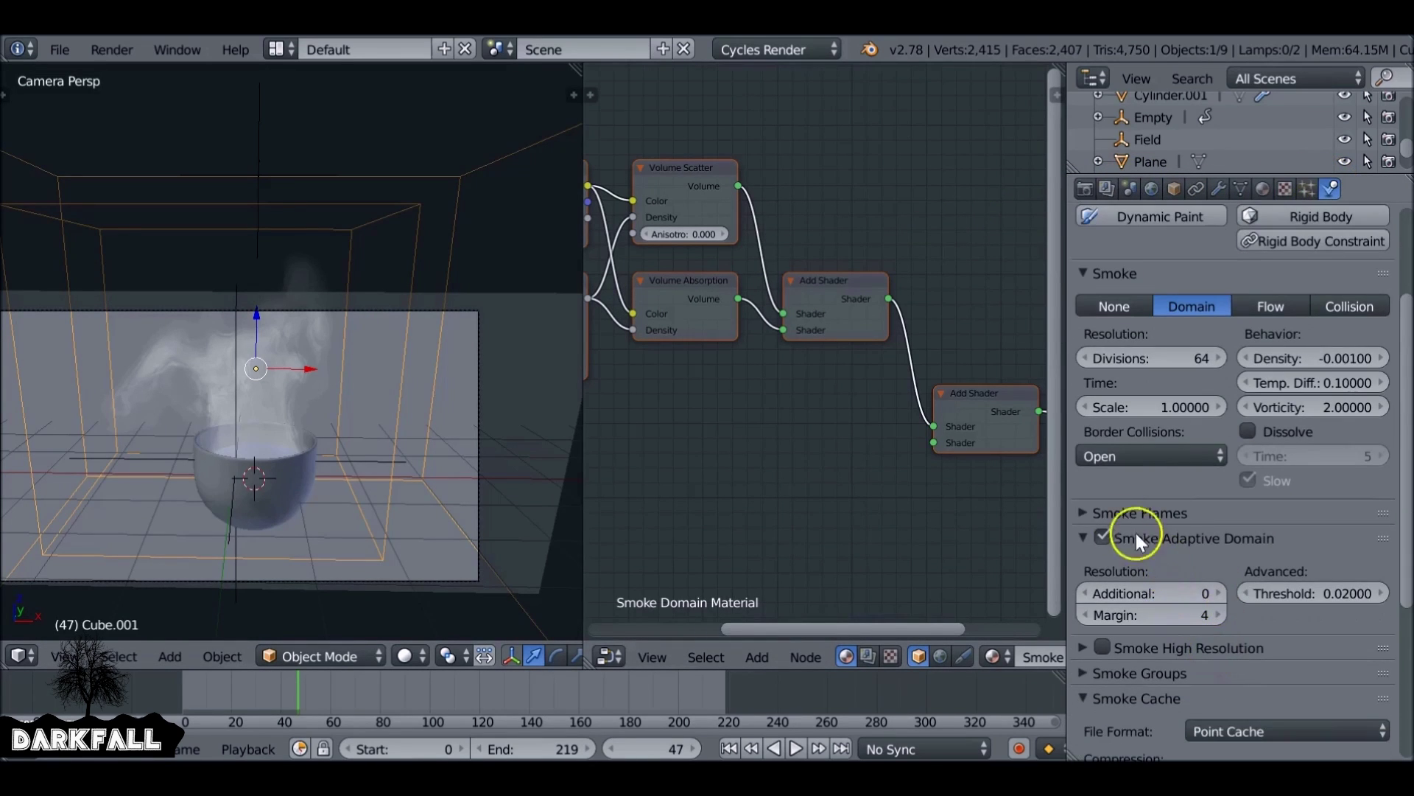
left_click(1071, 526)
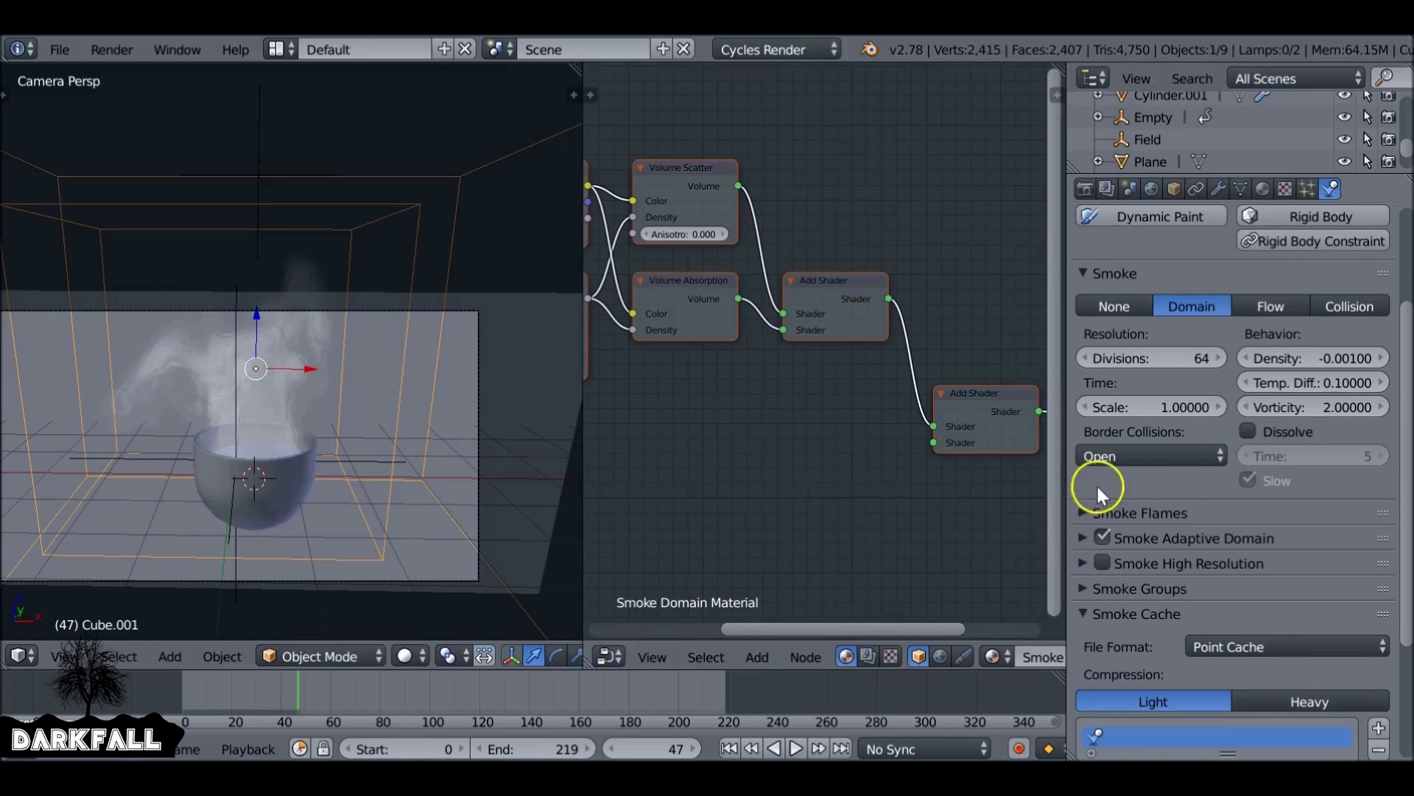
scroll(1130, 461, "down", 6)
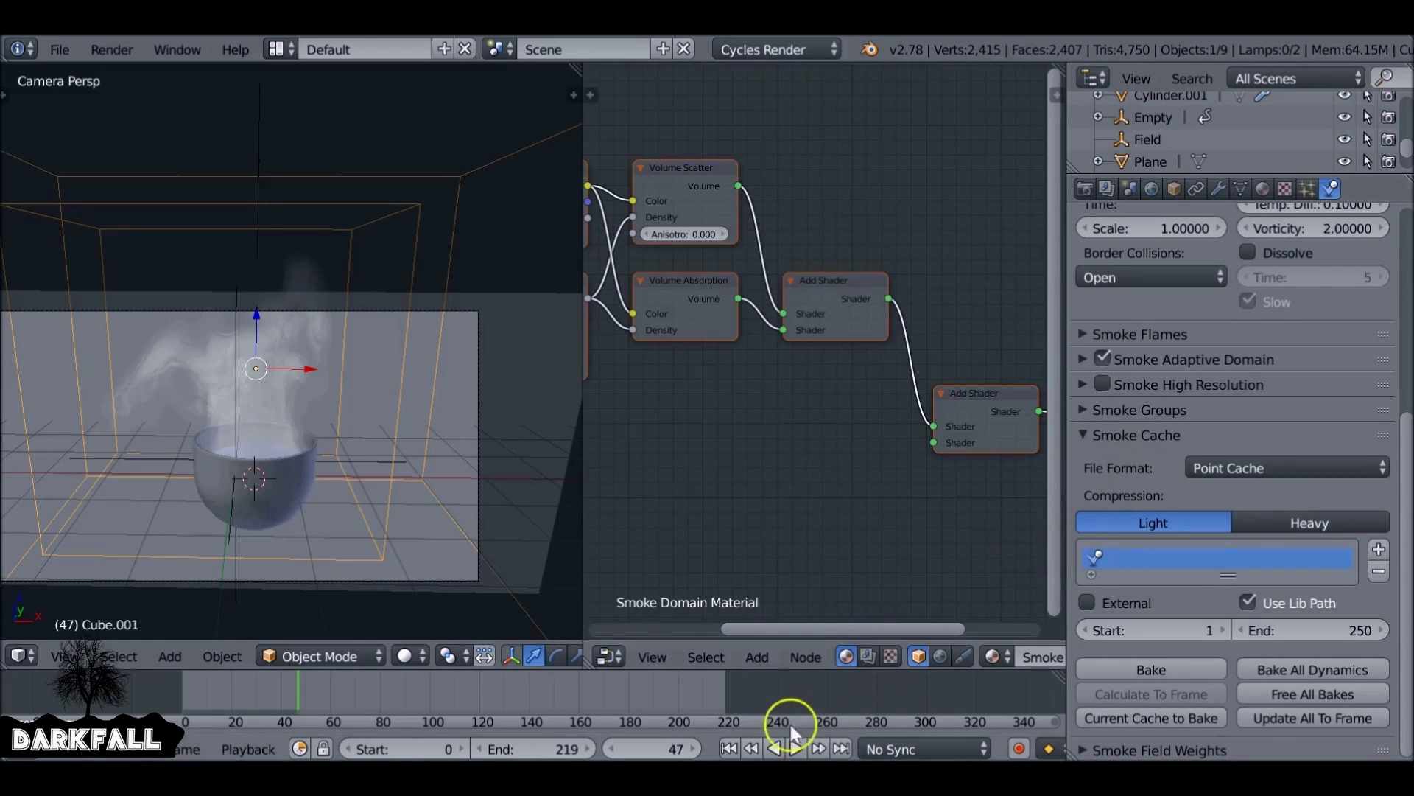
Play the simulation from the start frame in camera view and stop it at frame 10.
left_click(729, 748)
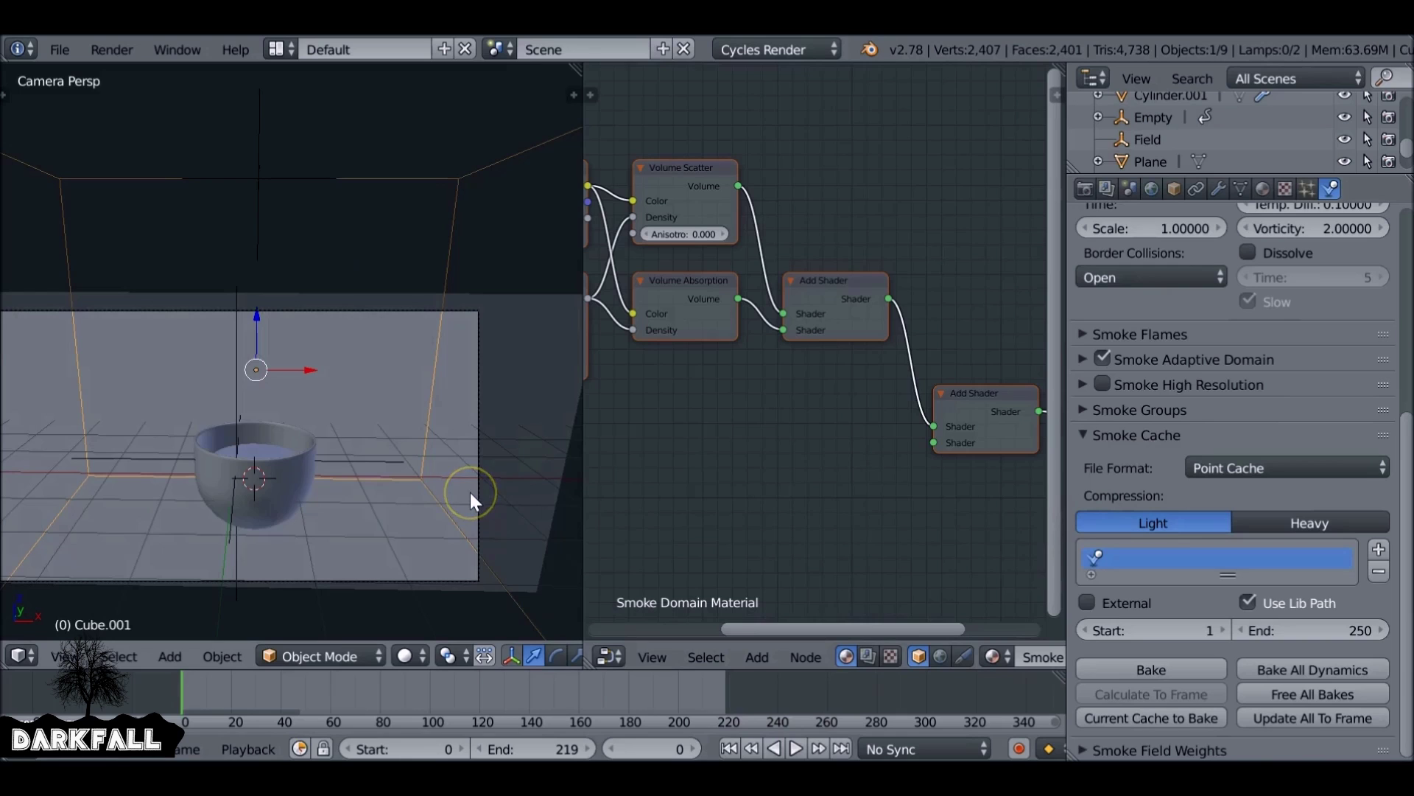
key("alt+a")
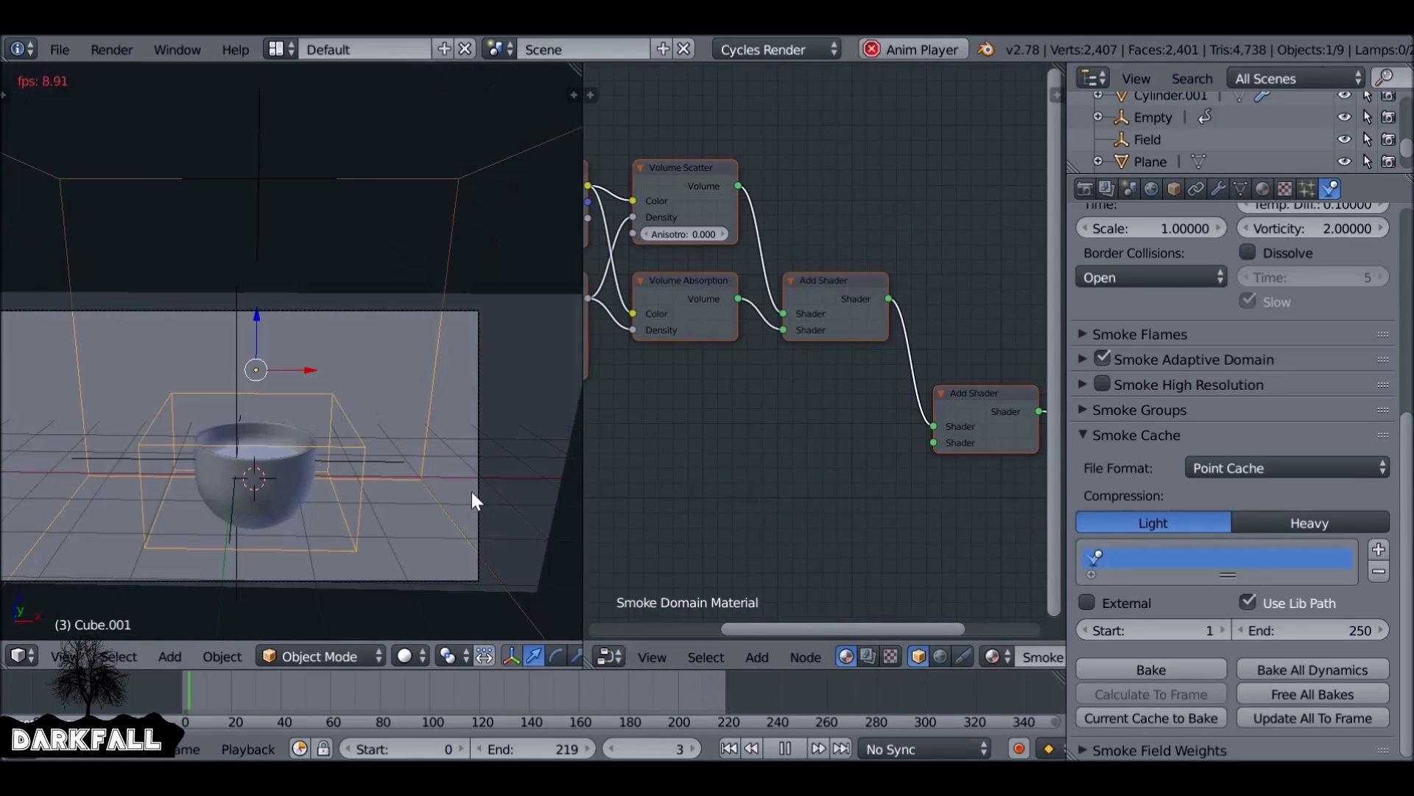
key("alt+a")
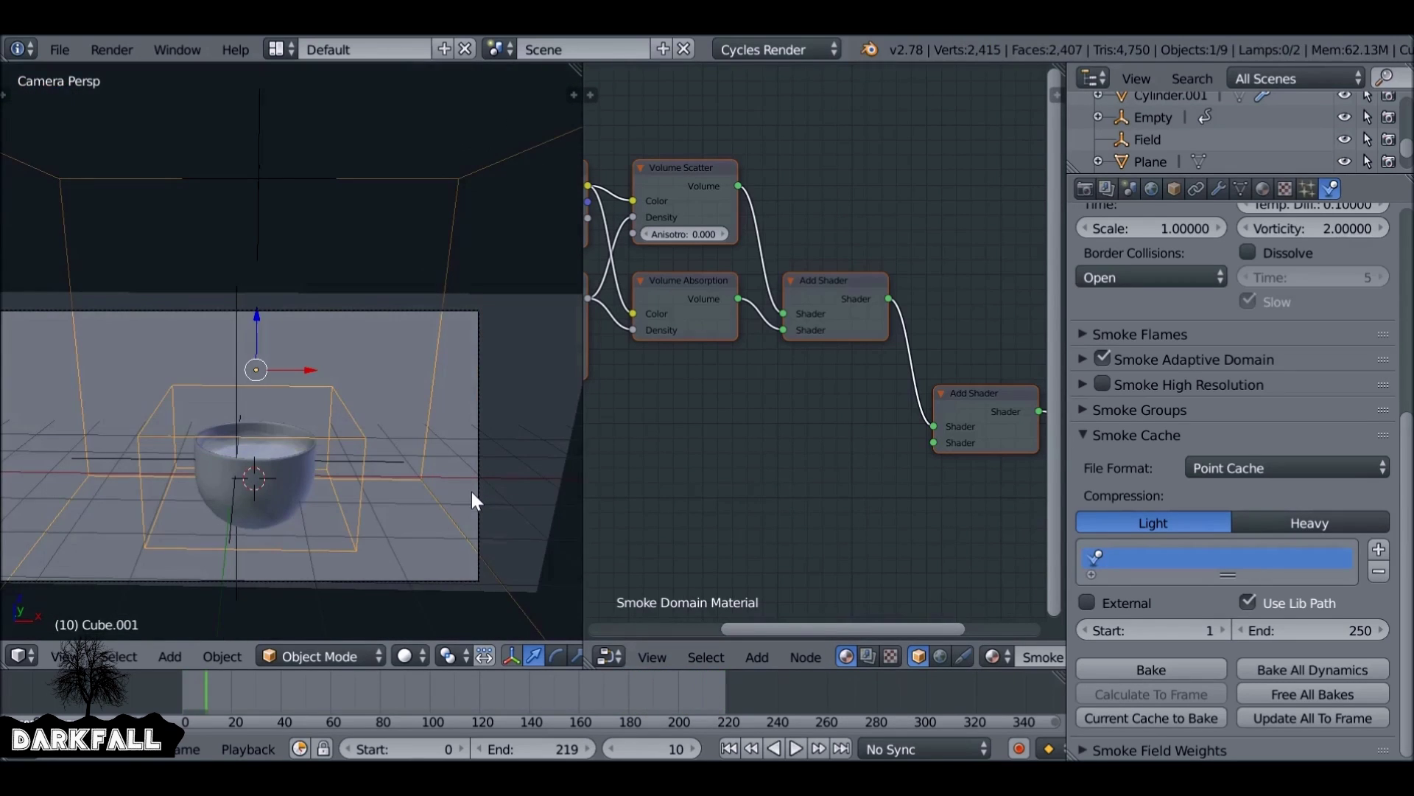
Bake the smoke simulation cache of the selected domain.
left_click(1171, 663)
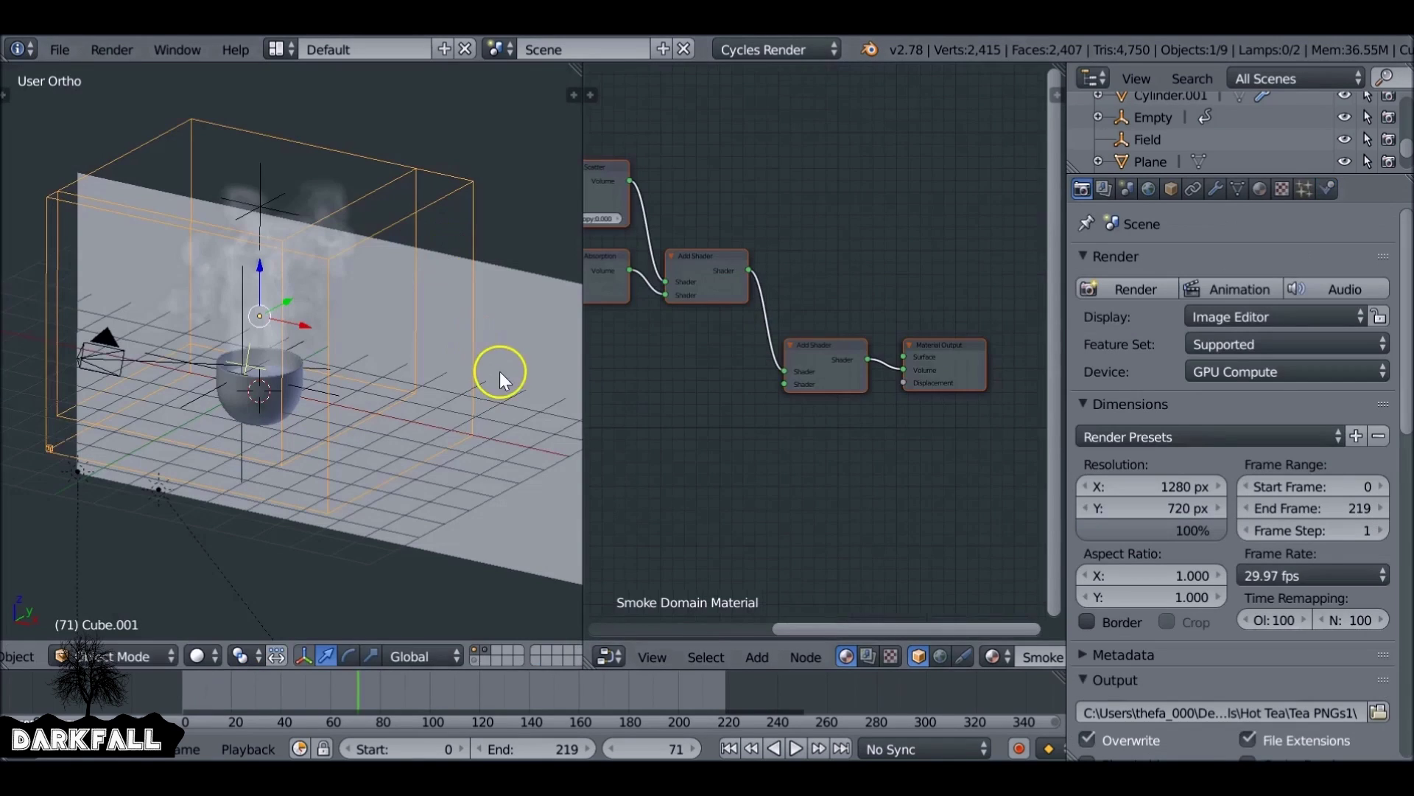
Delete the large backdrop plane from the scene.
right_click(484, 282)
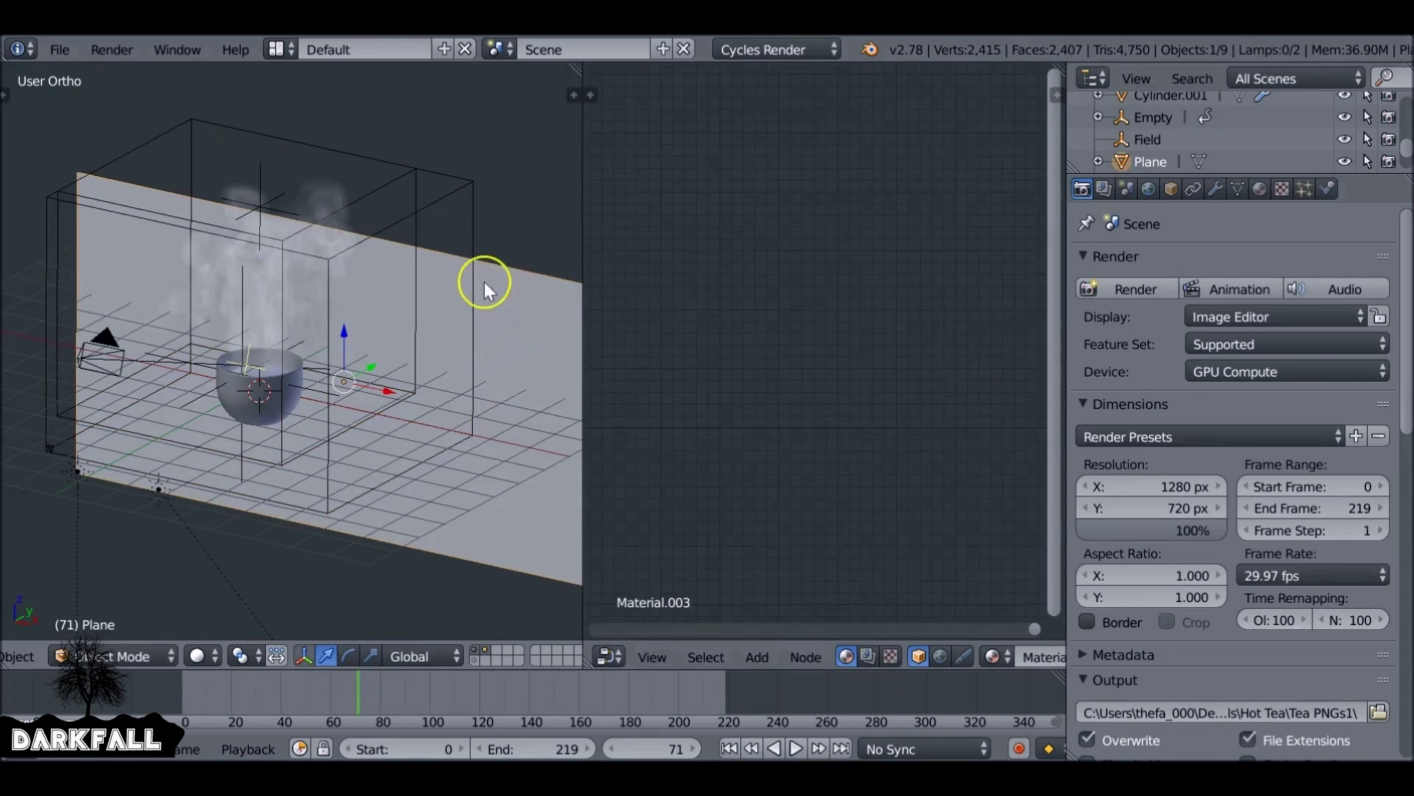
key("x")
left_click(514, 310)
Collapse the Film options and turn off Motion Blur in the render settings.
scroll(1236, 507, "down", 15)
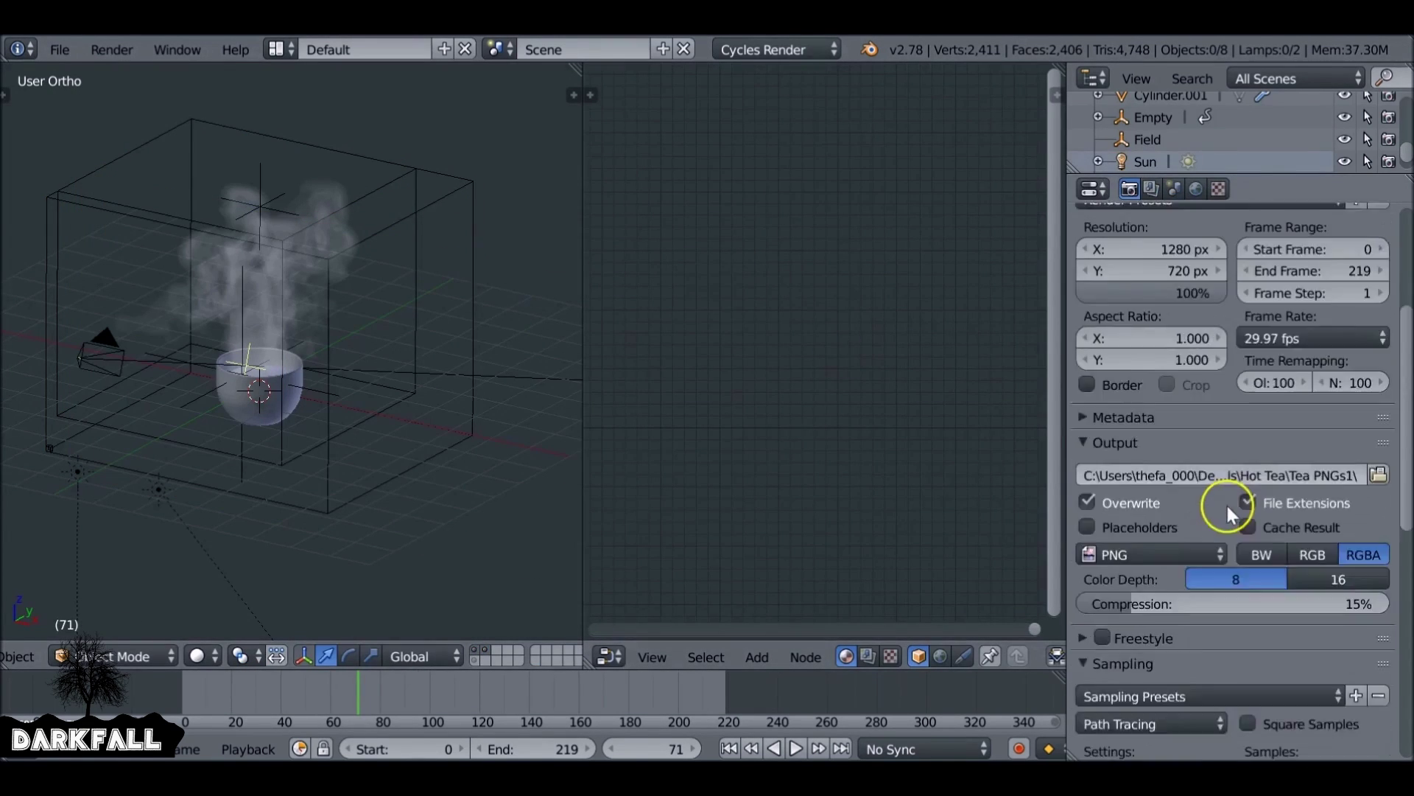
scroll(1093, 657, "down", 4)
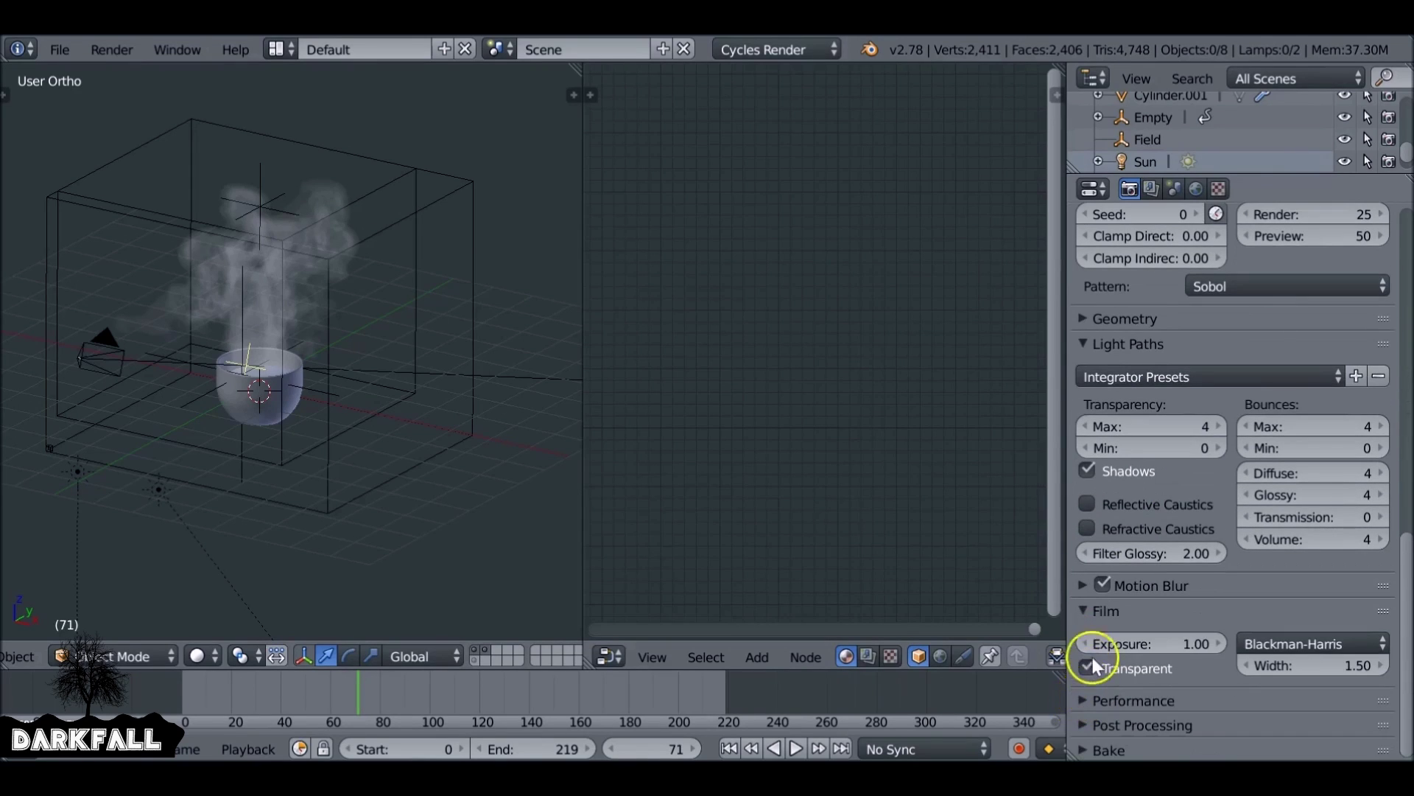
left_click(1094, 611)
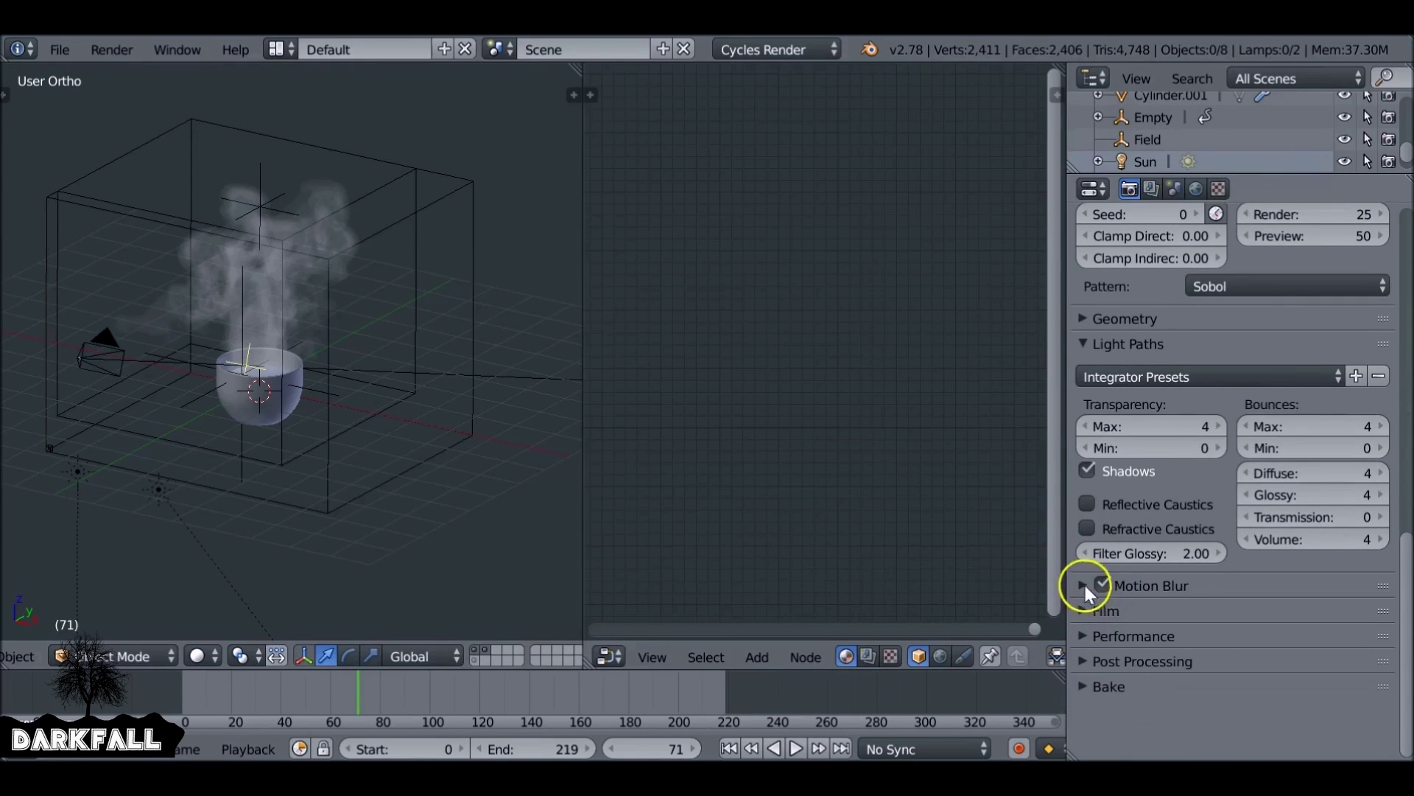
scroll(1086, 582, "up", 7)
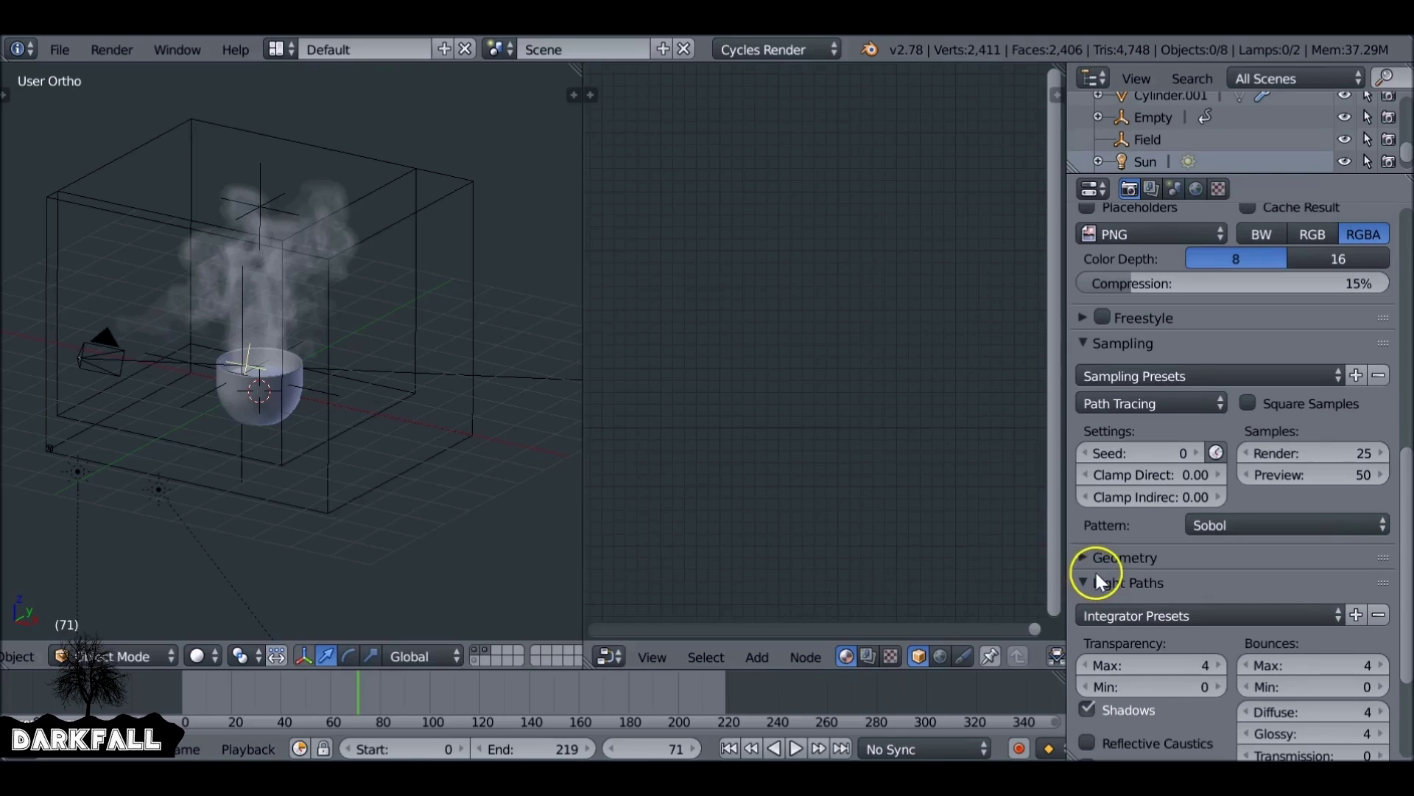
scroll(1120, 572, "down", 5)
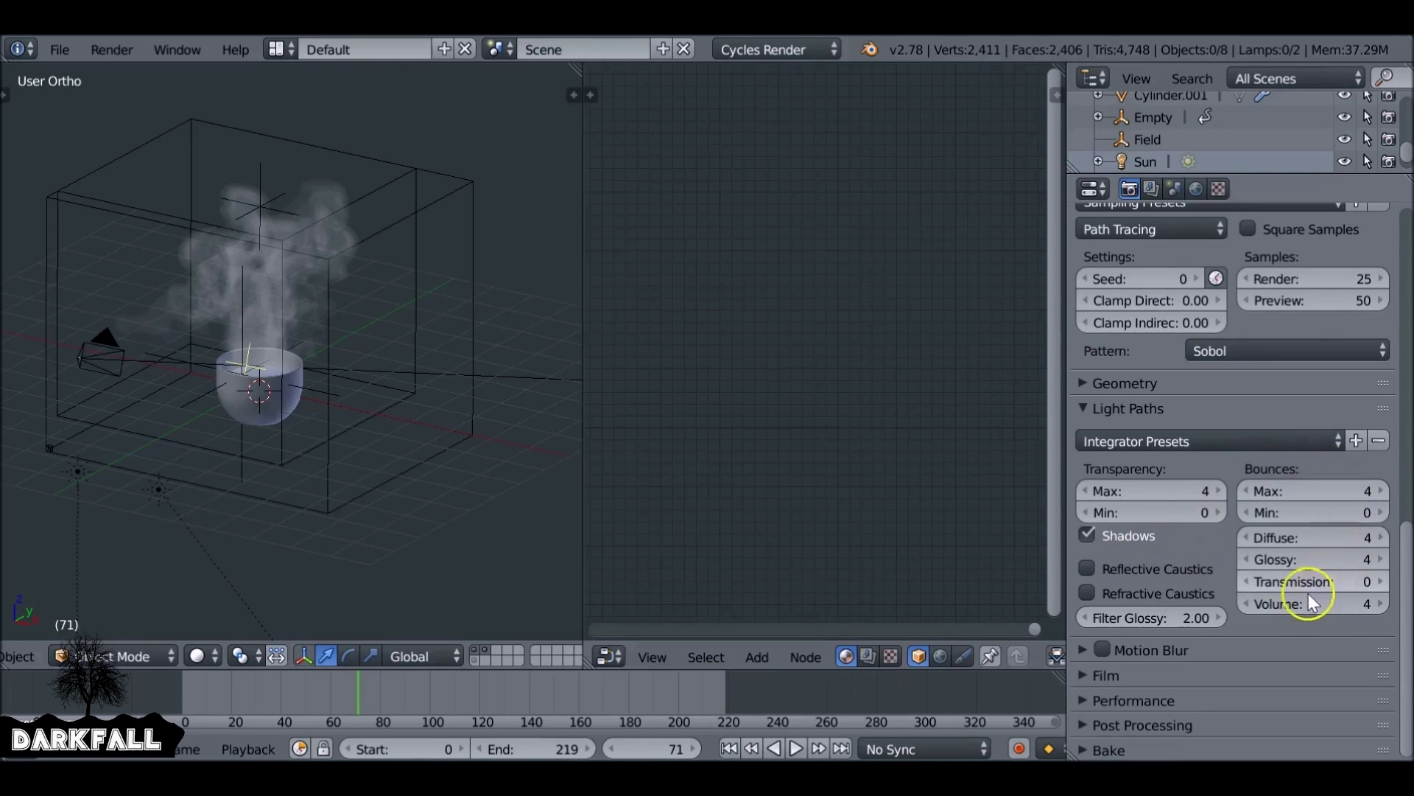
Check the Volume bounces under Light Paths and the number of render samples.
left_click(1281, 602)
key("Return")
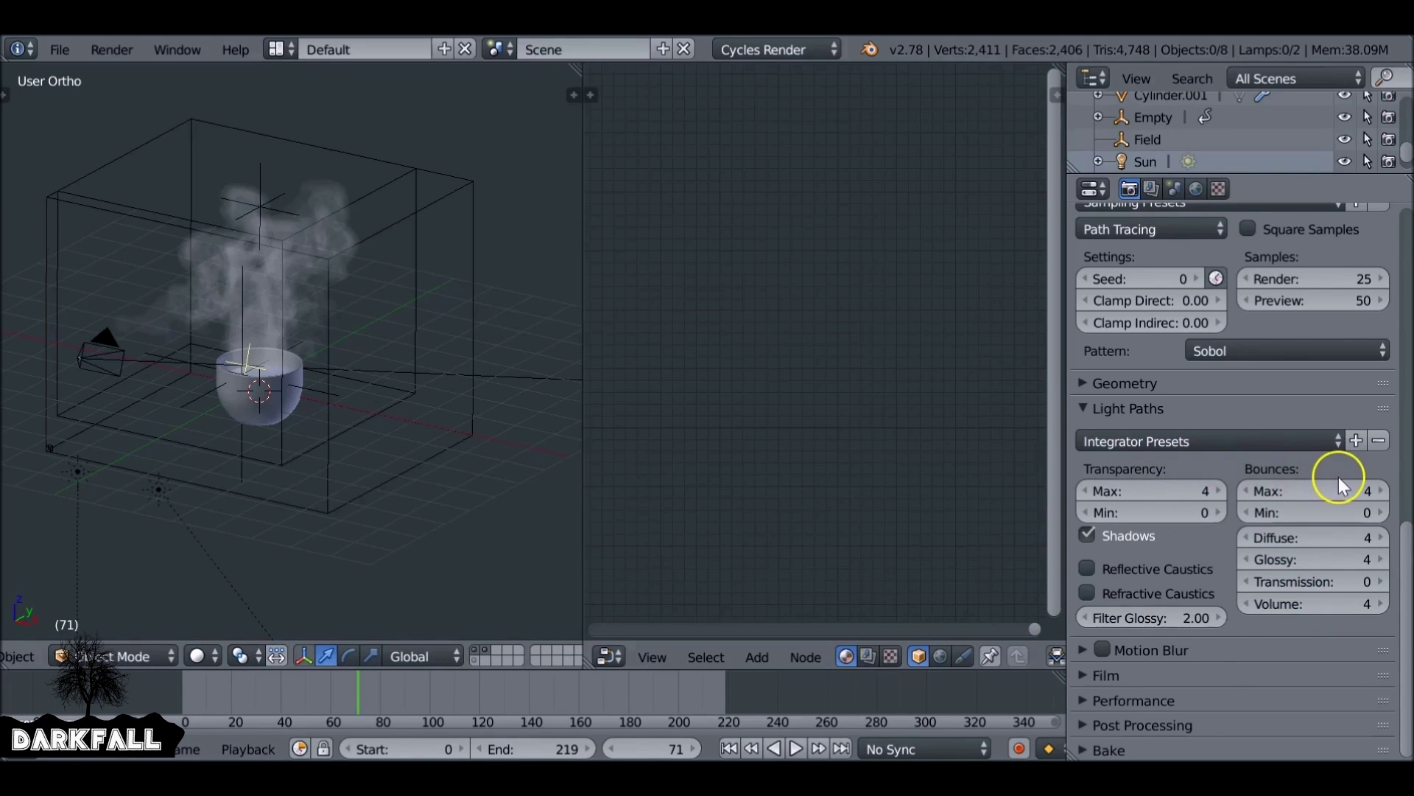
scroll(1338, 476, "up", 10)
scroll(1329, 474, "down", 3)
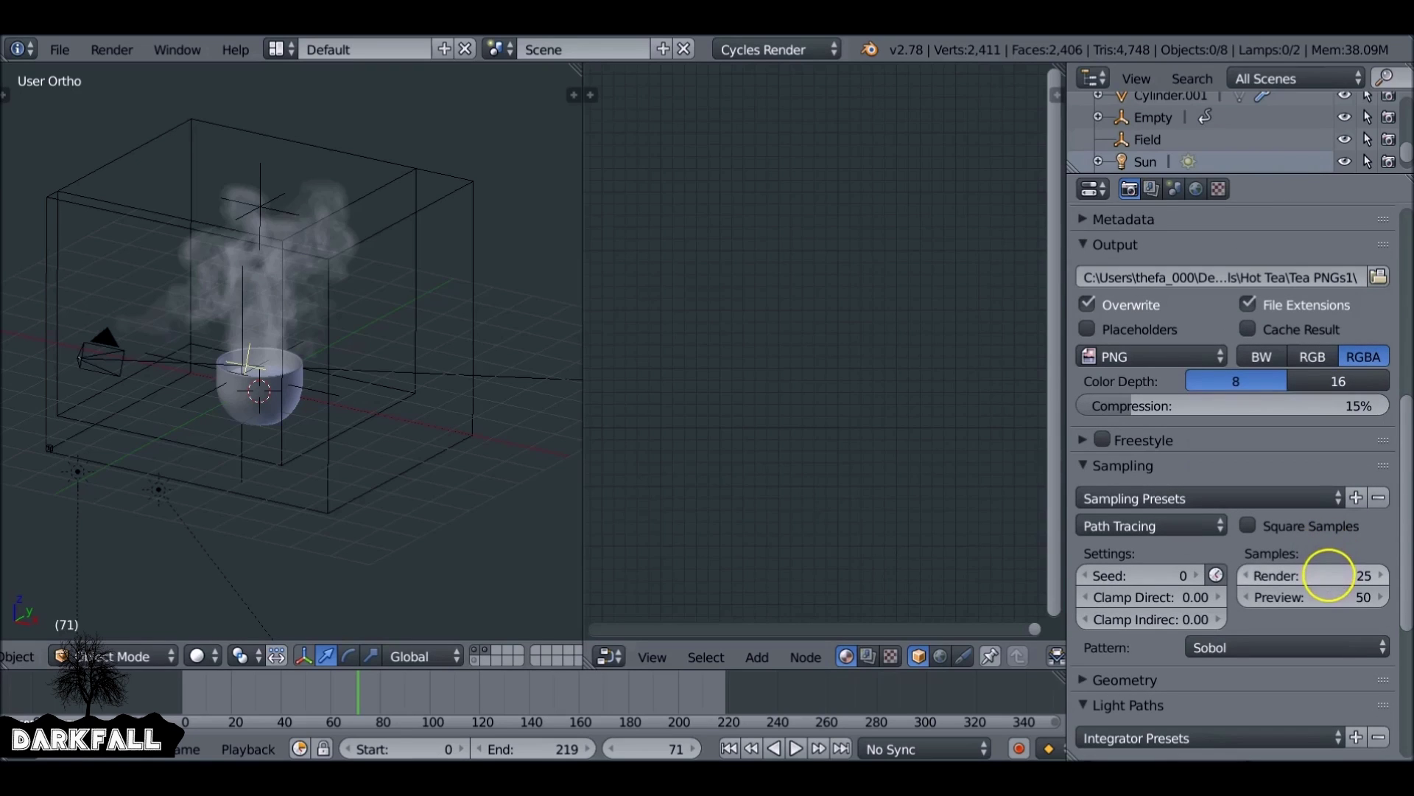
left_click(1328, 574)
scroll(1296, 538, "up", 15)
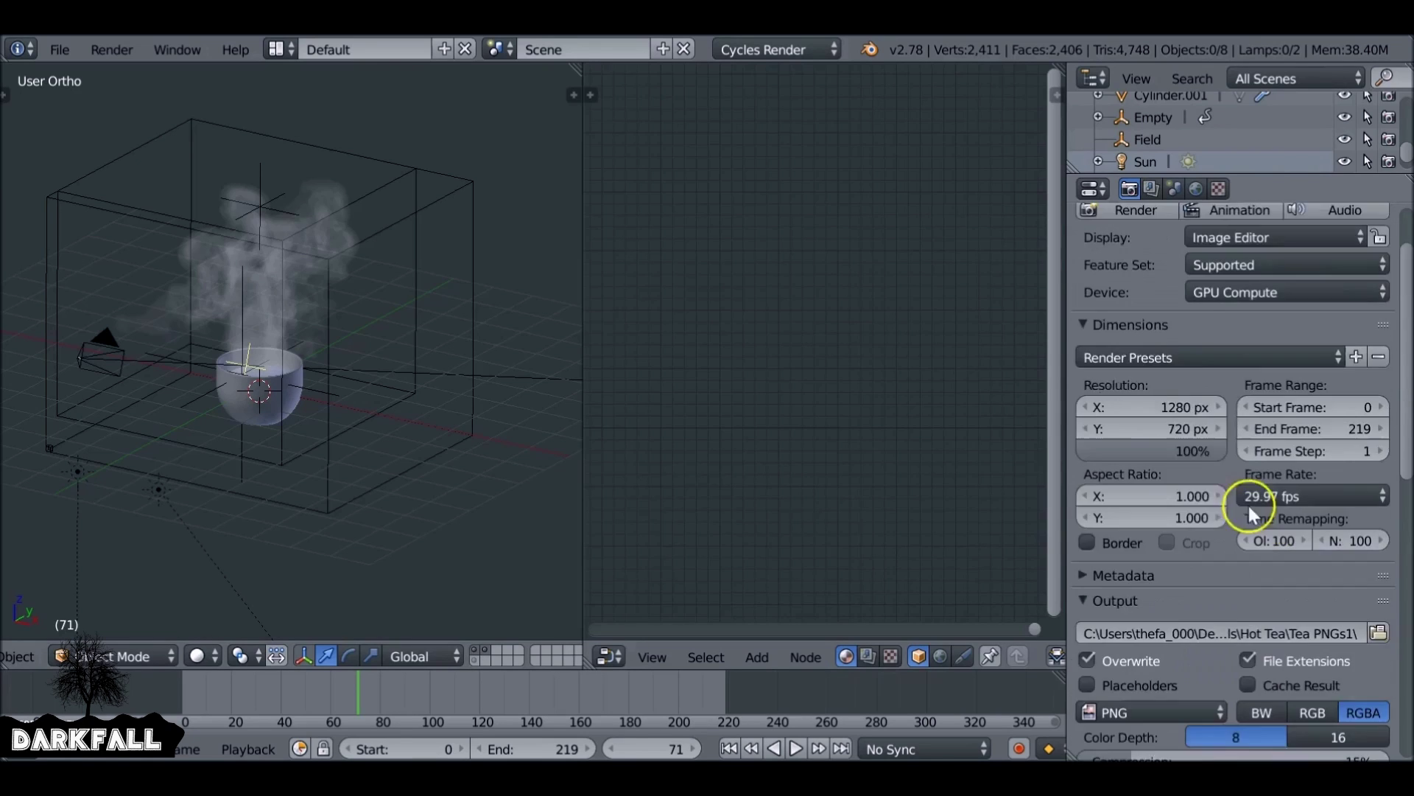
scroll(249, 392, "up", 2)
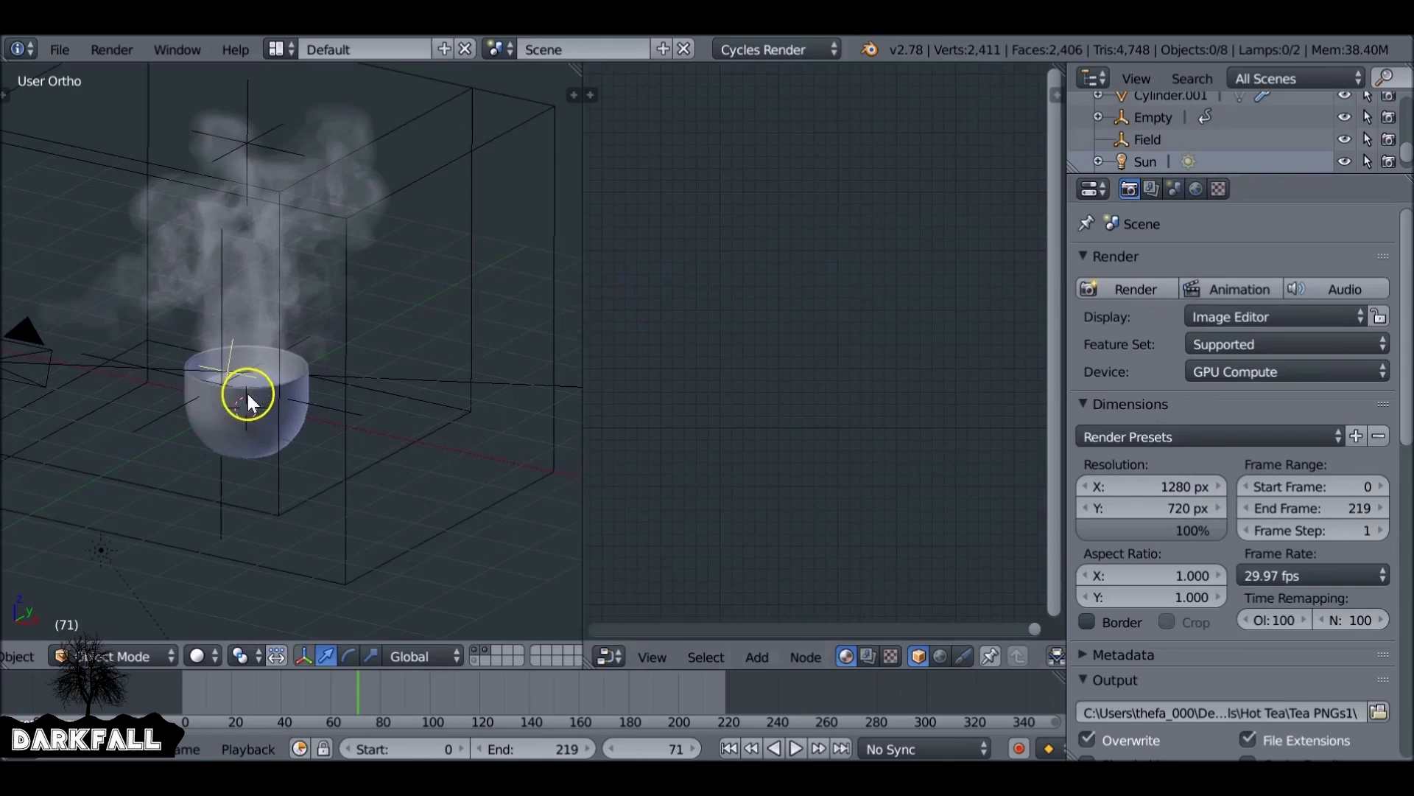
Move the cup to another layer so that it is out of the smoke render.
right_click(252, 418)
right_click(249, 413)
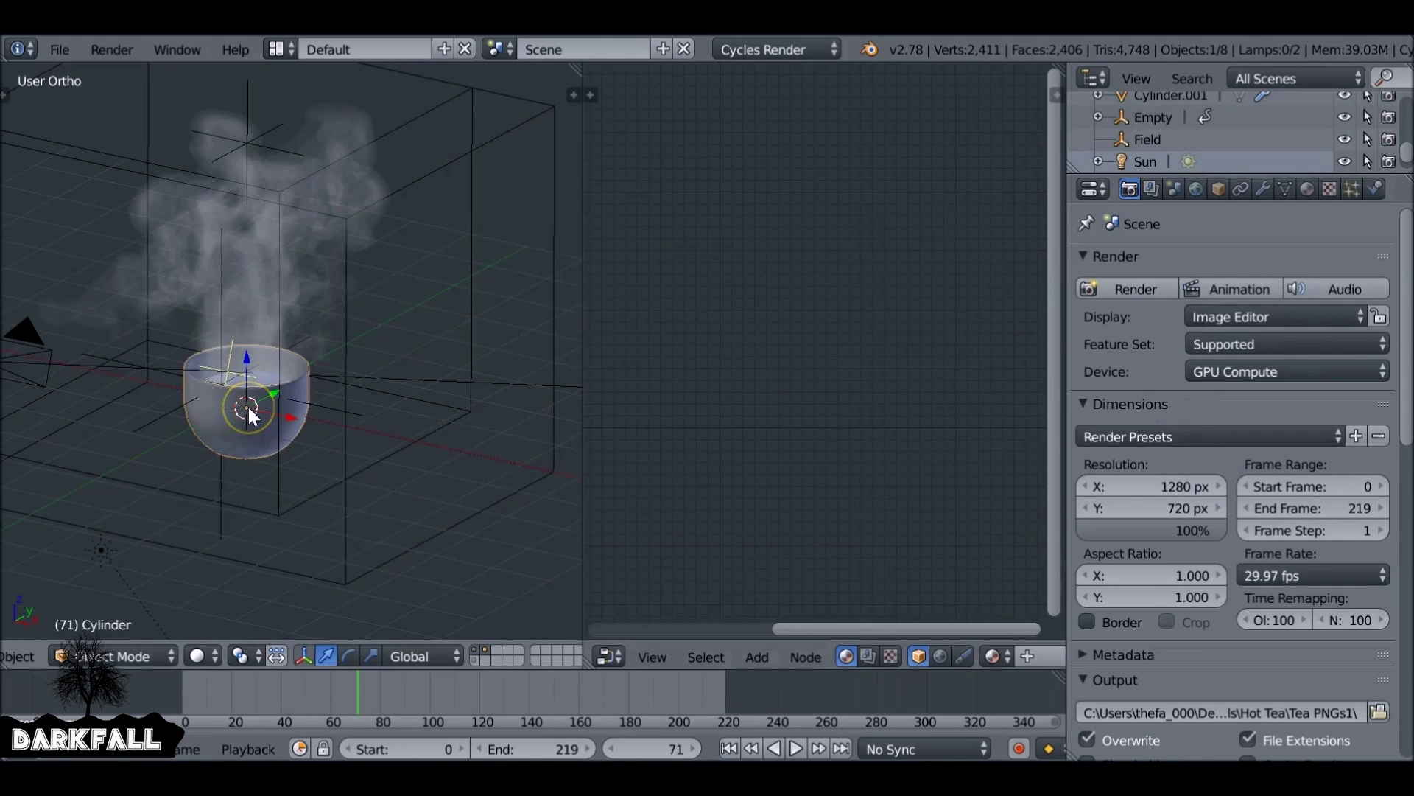
key("m")
left_click(440, 453)
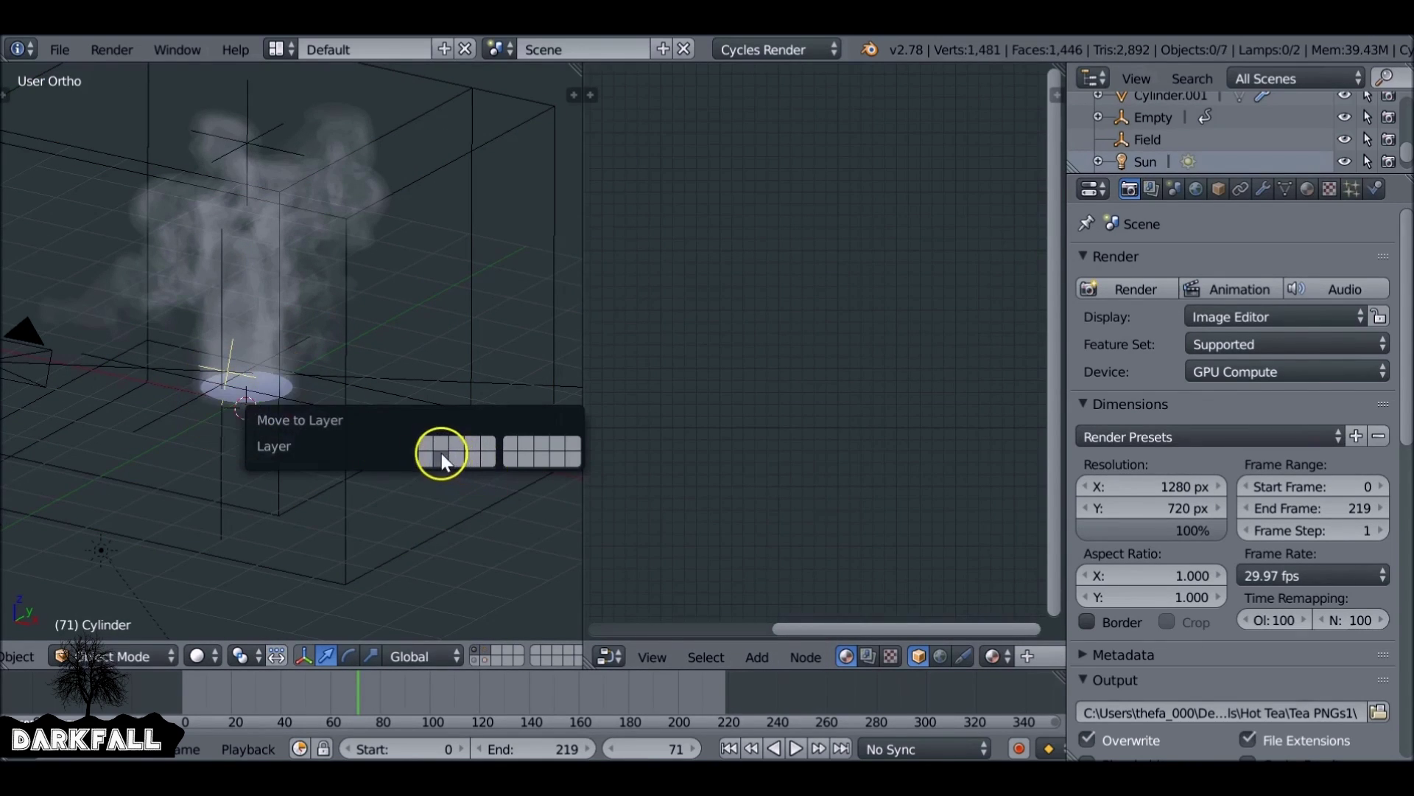
Hide the tea surface disc, Cylinder.001, from both the viewport and the render.
right_click(246, 377)
right_click(254, 383)
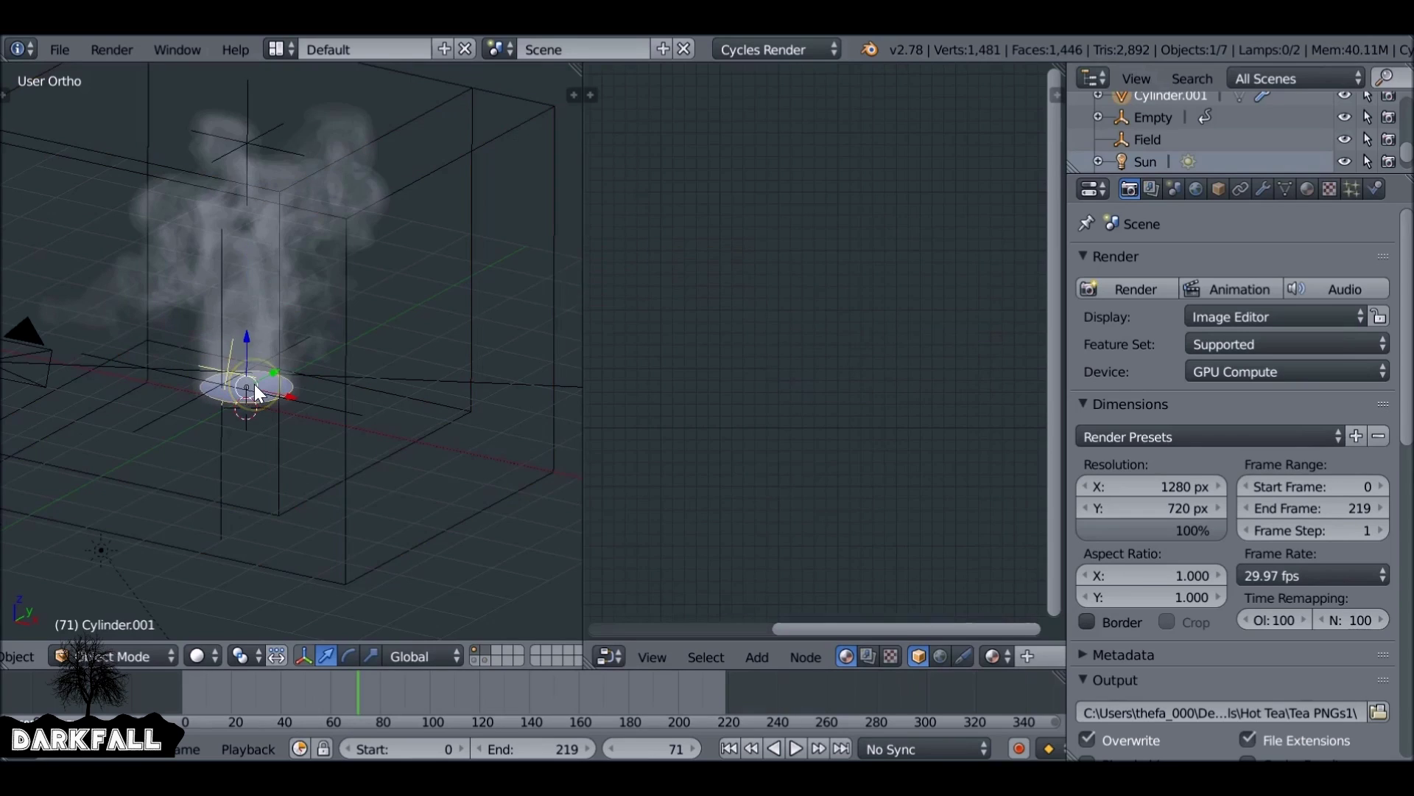
scroll(1153, 138, "up", 3)
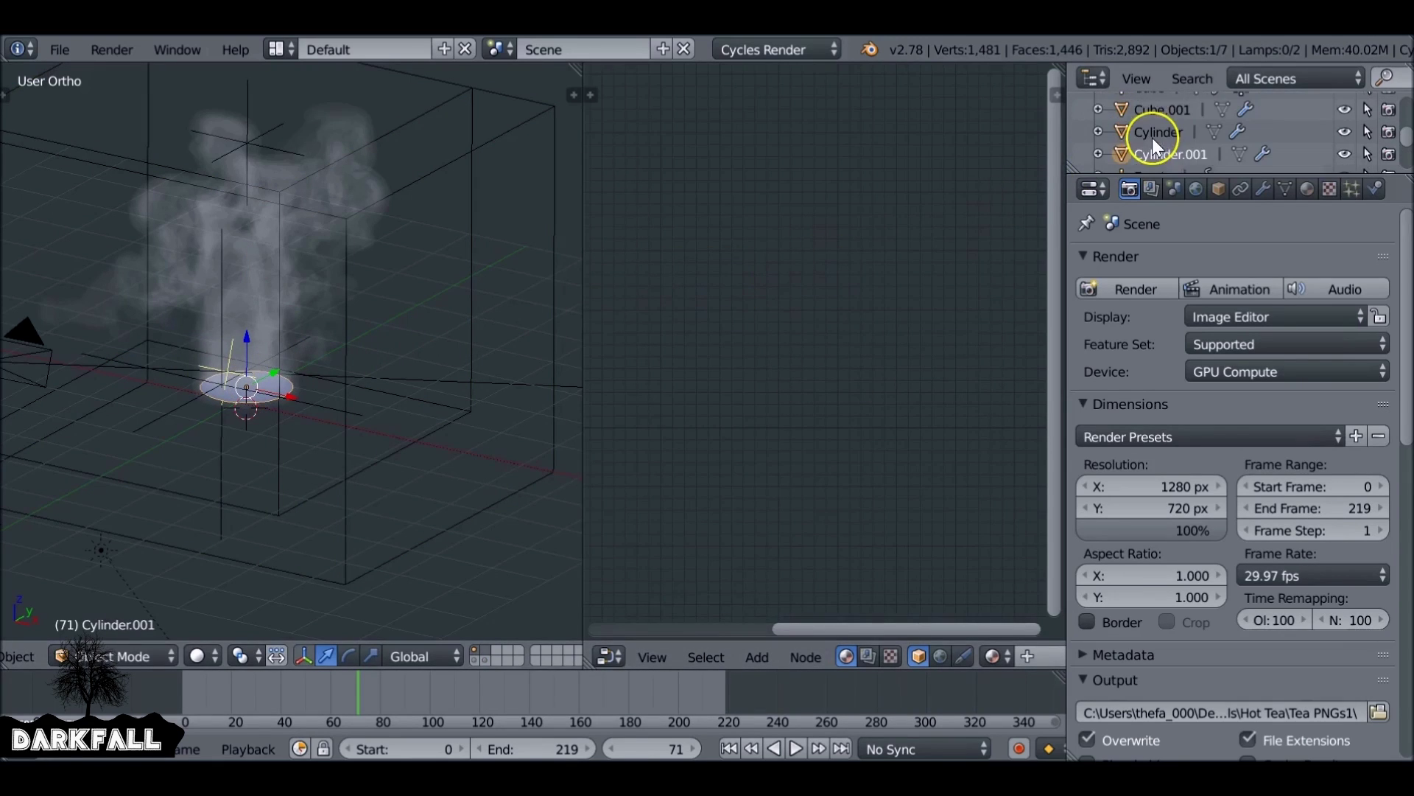
left_click(1347, 154)
left_click(1388, 154)
Render frame 71 with only the smoke and inspect the result.
left_click(1155, 289)
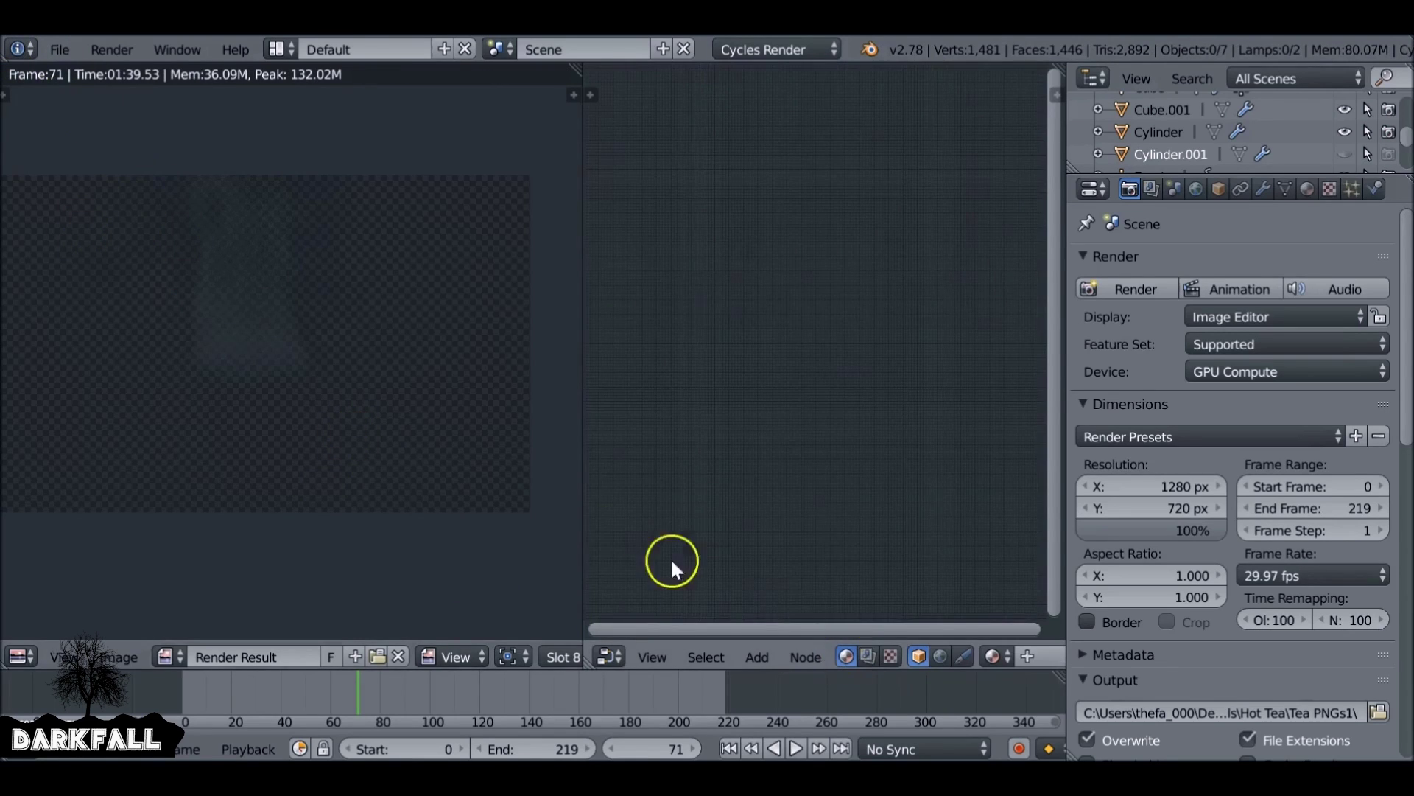
scroll(315, 401, "up", 3)
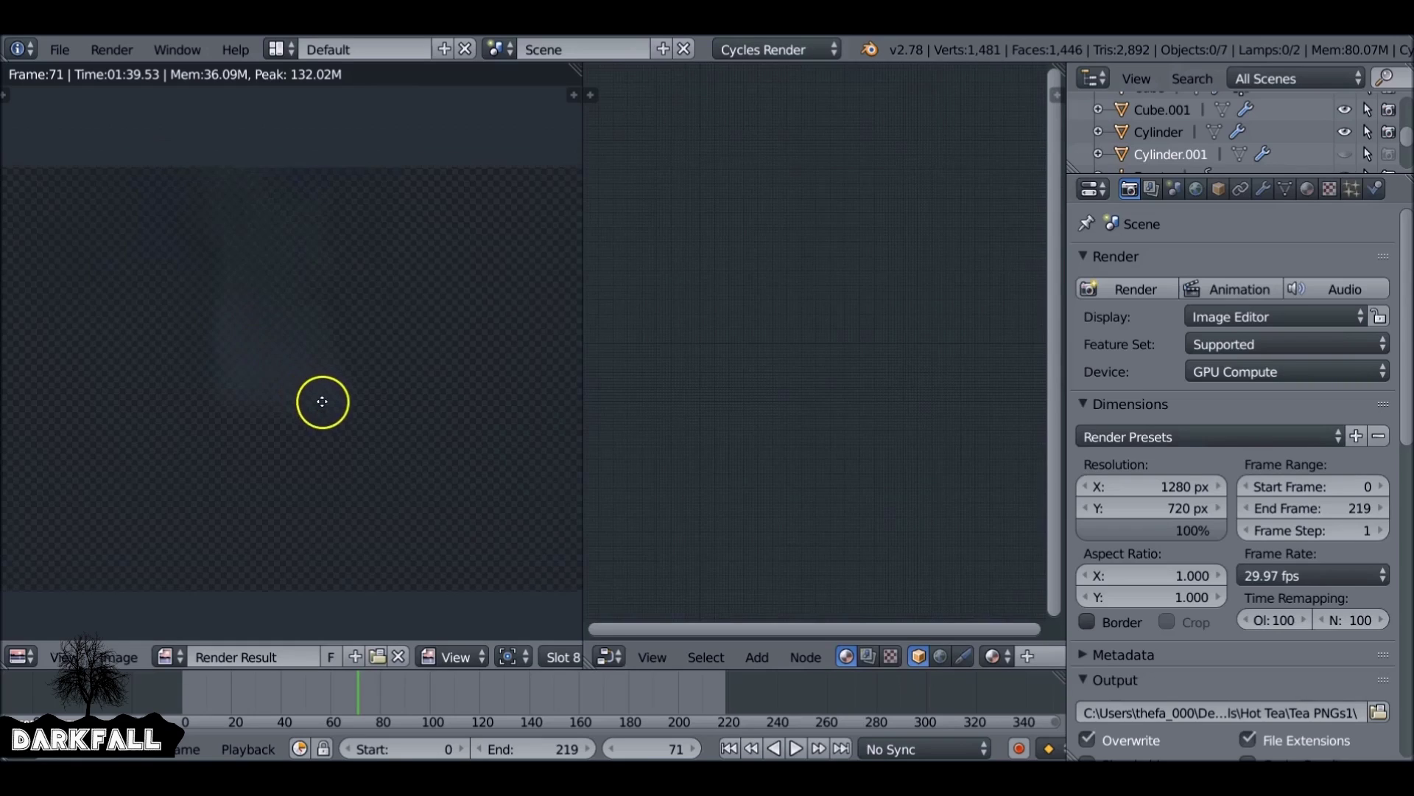
scroll(329, 405, "down", 1)
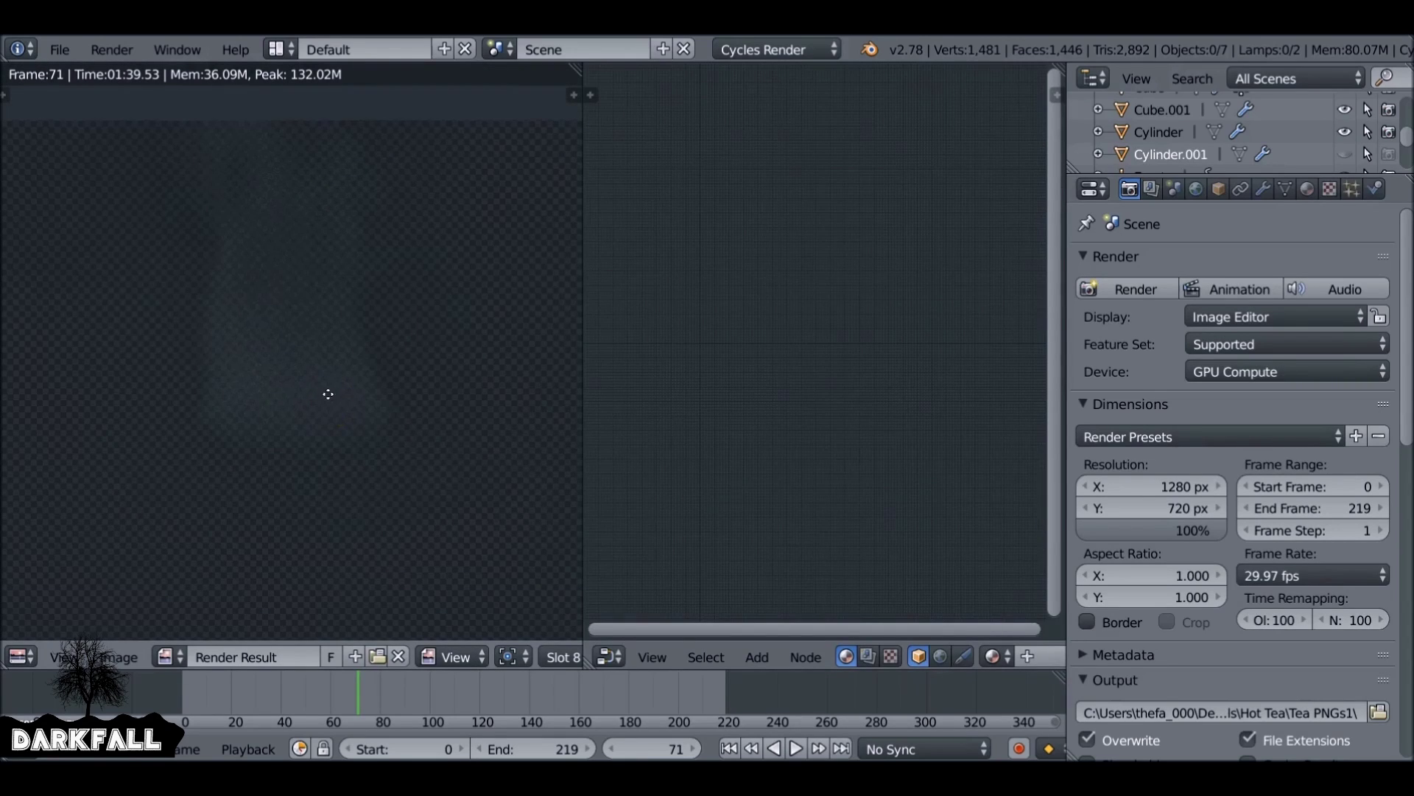
Show the scene's compositing nodes in a wider editor and insert a Mix node ahead of the Composite and Viewer outputs.
left_click(868, 657)
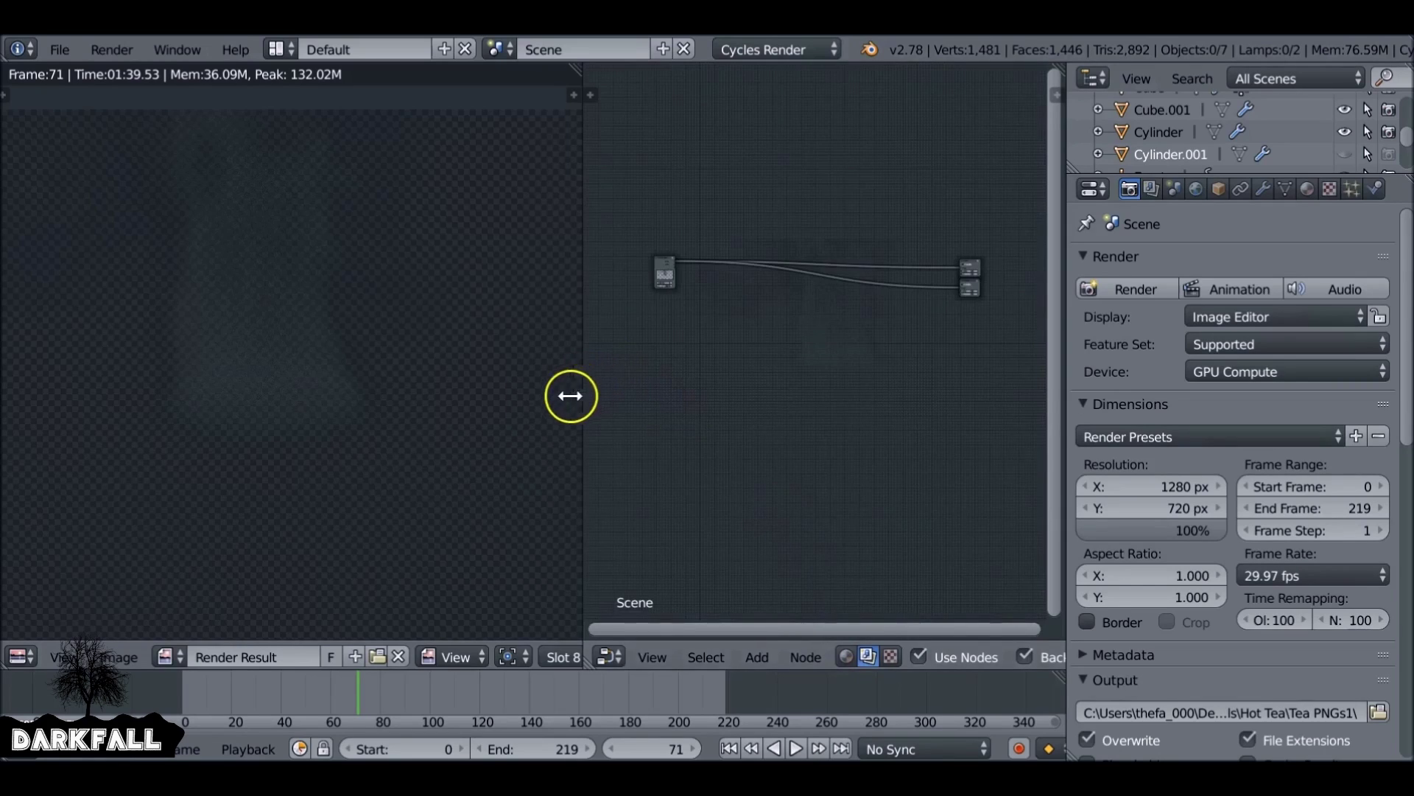
left_click_drag(579, 391, 274, 405)
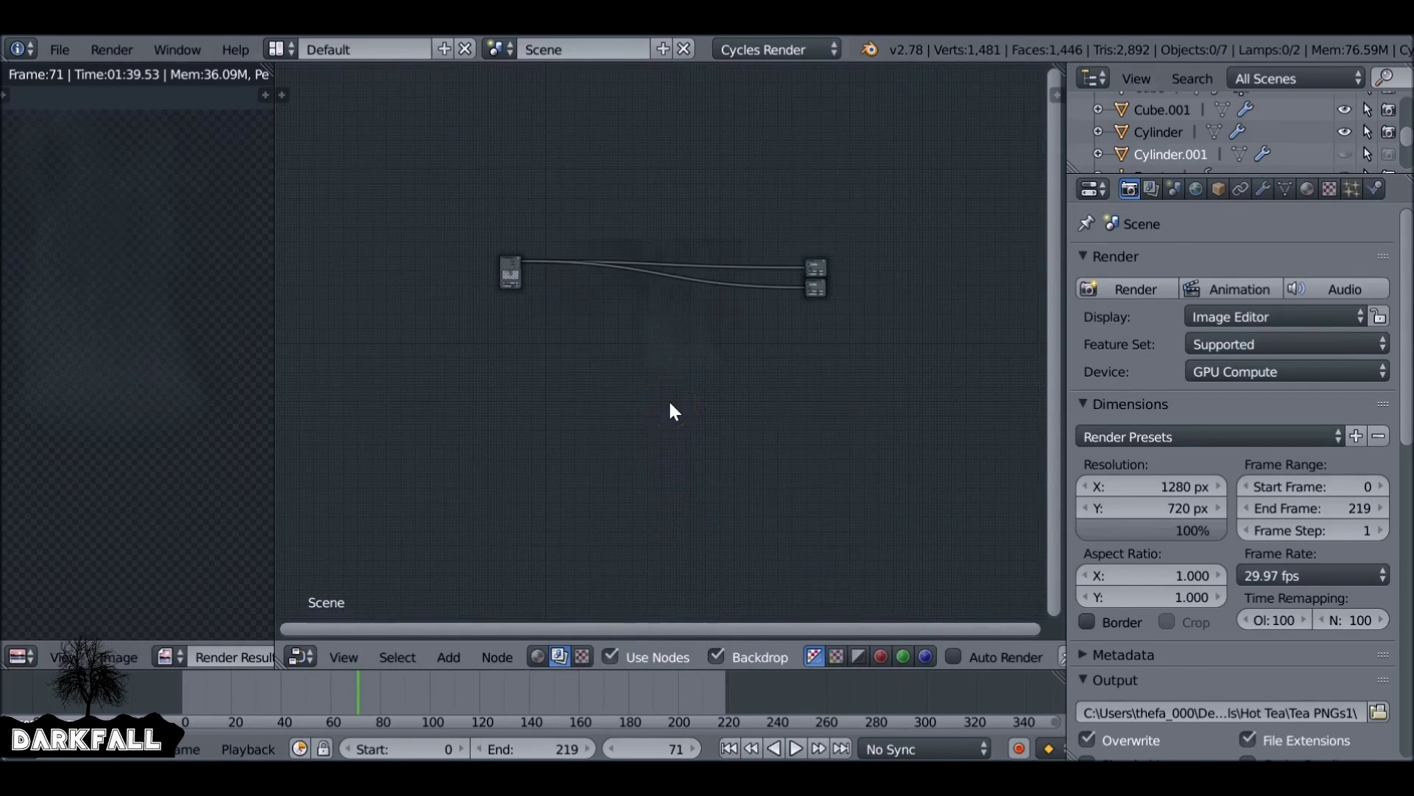
key("shift+a")
mouse_move(630, 470)
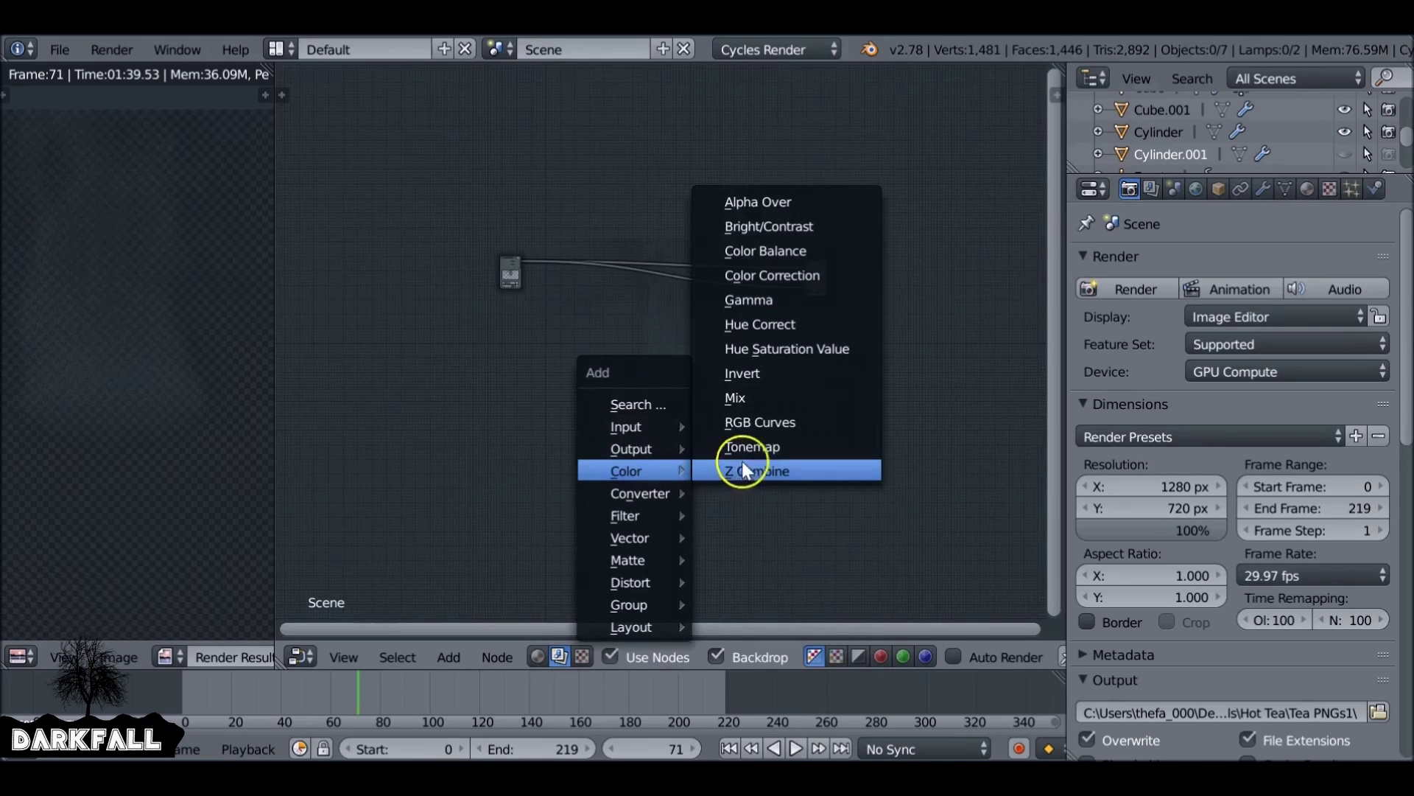
left_click(774, 422)
left_click(685, 287)
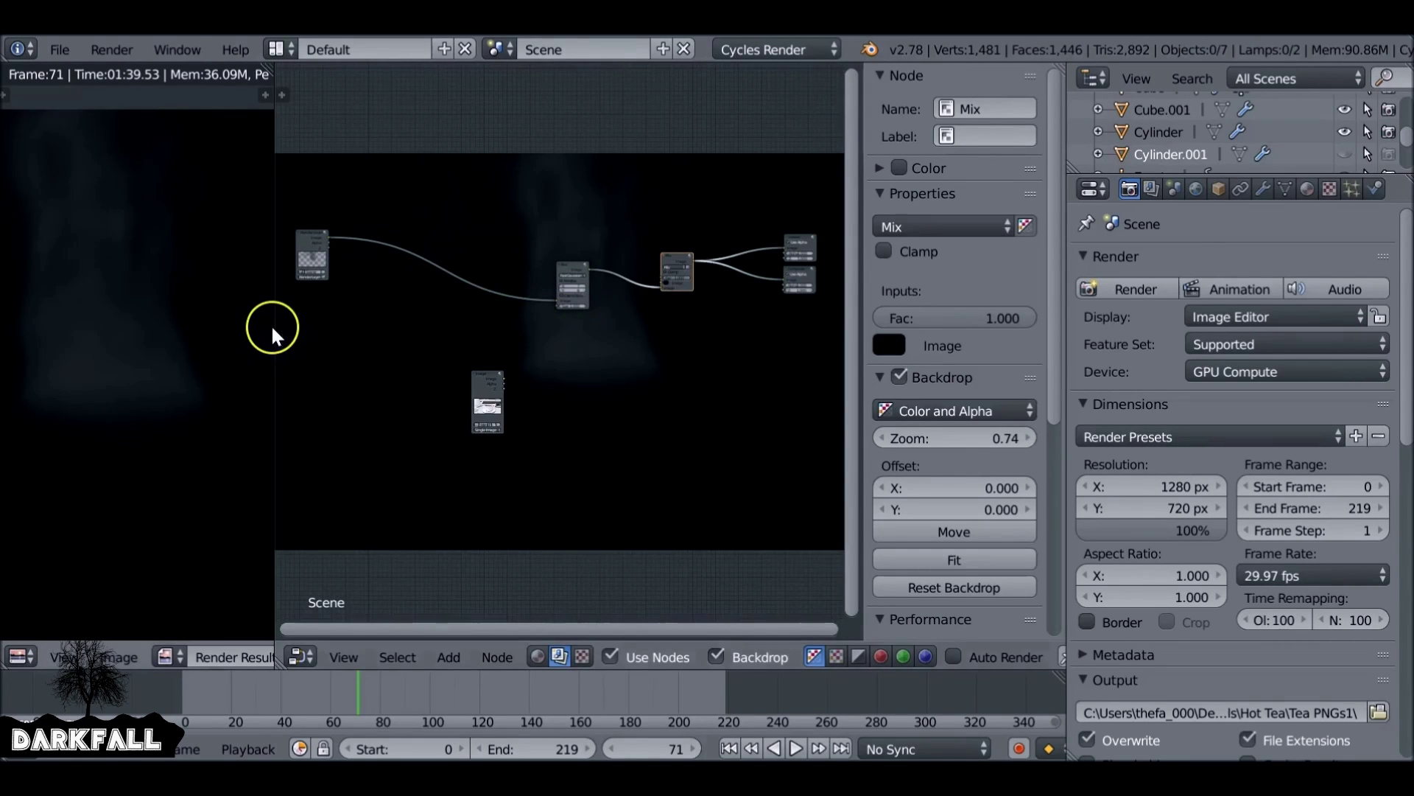
Join the render result area into the compositing node editor and narrow the node properties region slightly.
right_click(274, 327)
left_click(274, 329)
left_click(189, 316)
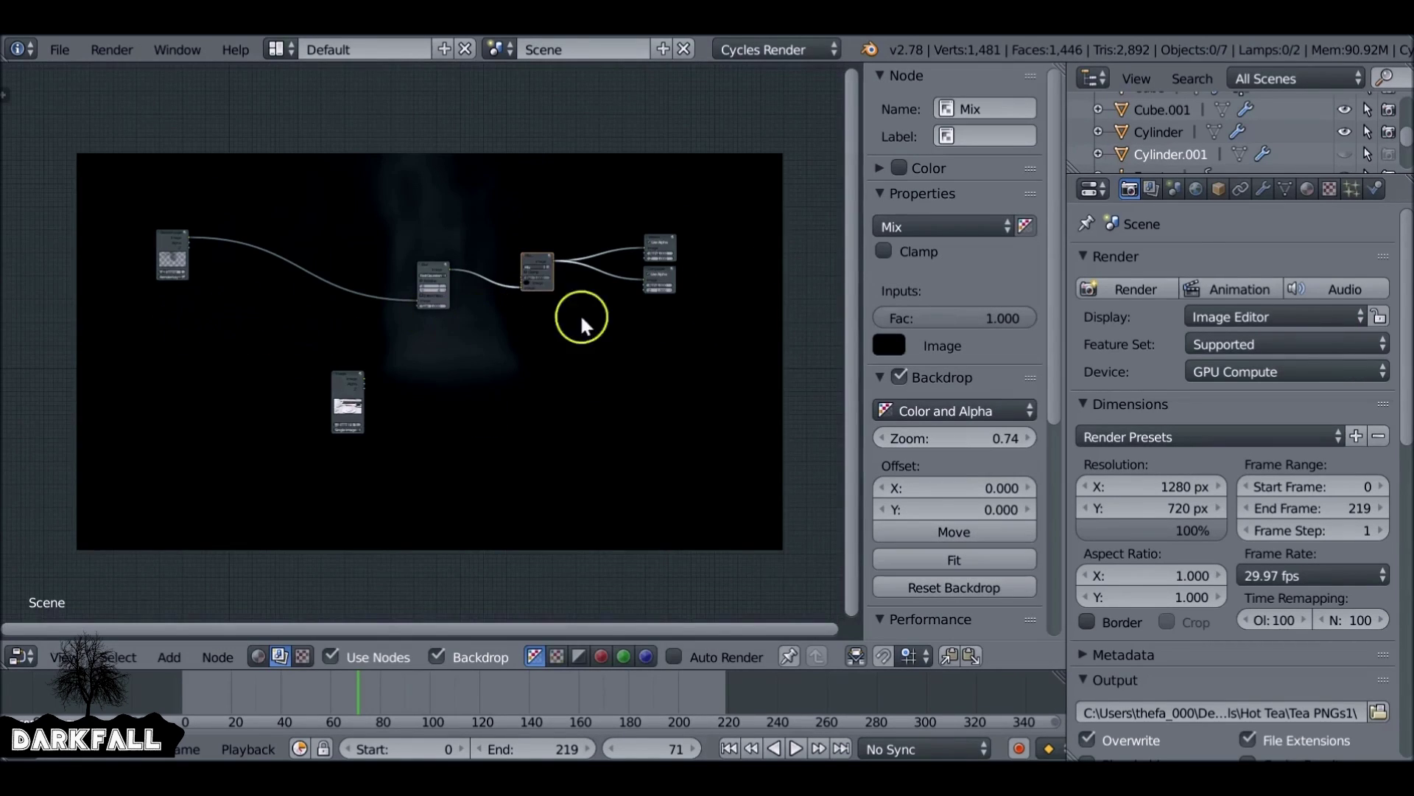
left_click_drag(862, 278, 887, 277)
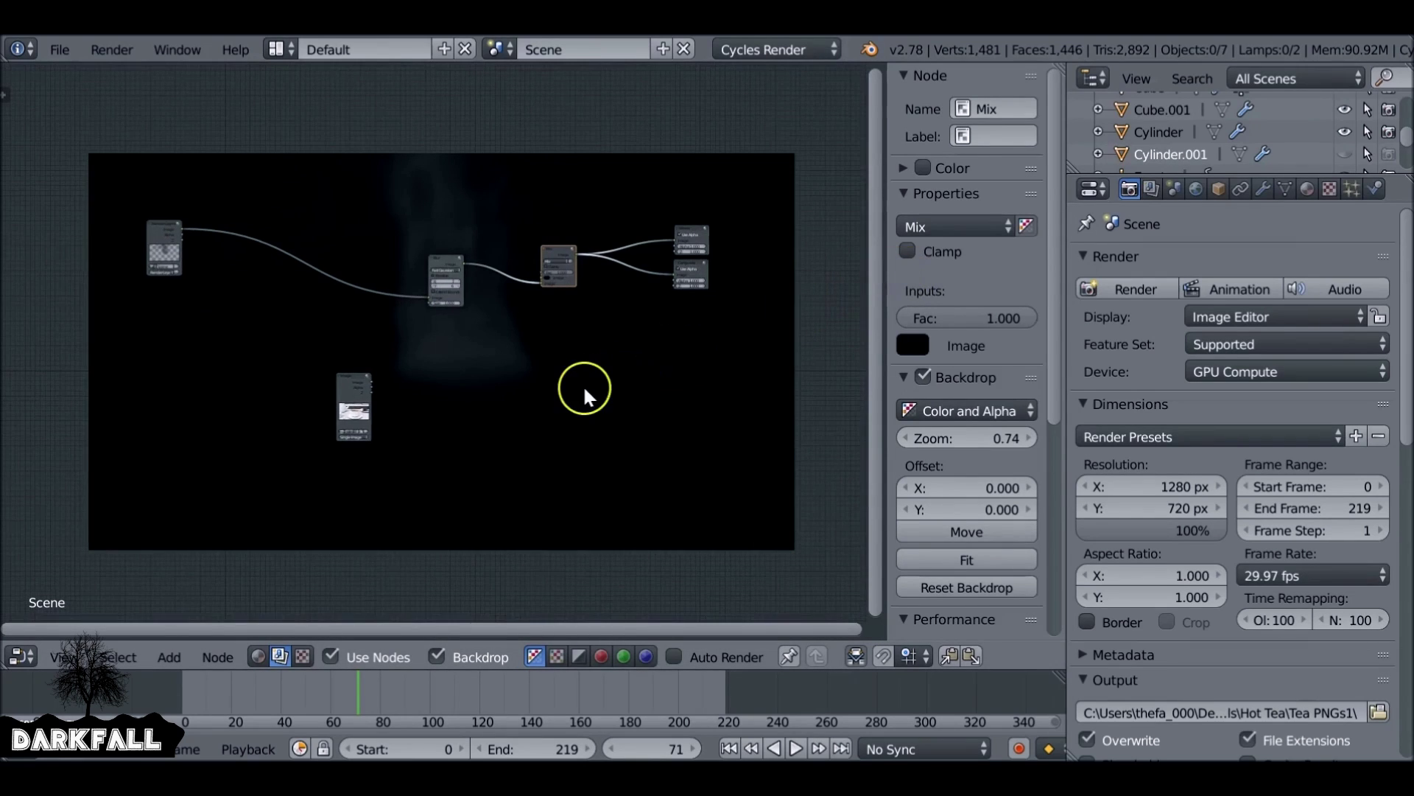
Space out the Image, Blur and Mix nodes and move the blurred smoke's link to the Mix node's first image input.
left_click_drag(353, 384, 247, 391)
left_click_drag(442, 259, 246, 232)
left_click_drag(560, 251, 337, 230)
scroll(353, 299, "up", 4)
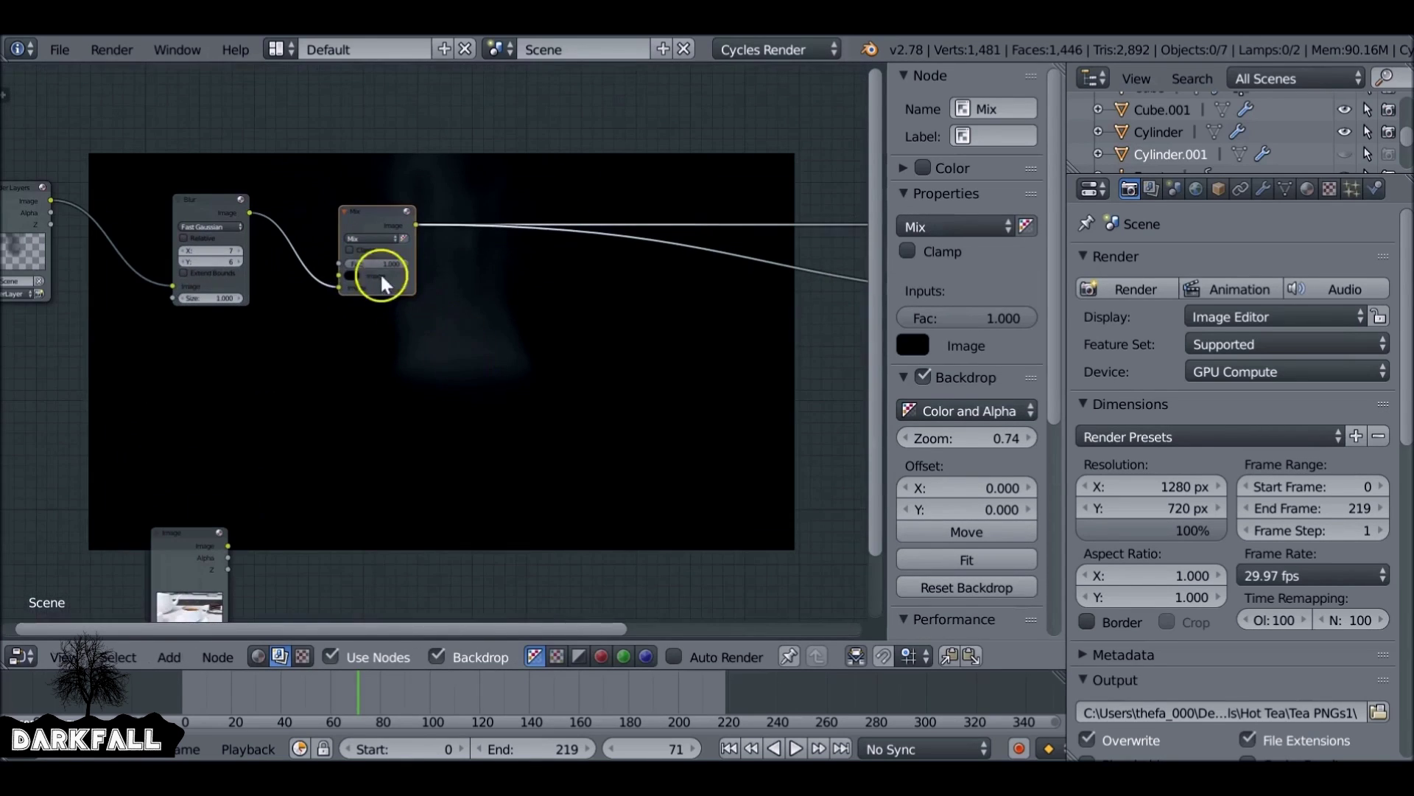
mouse_move(340, 293)
left_mouse_down()
mouse_move(316, 269)
mouse_move(338, 275)
left_mouse_up()
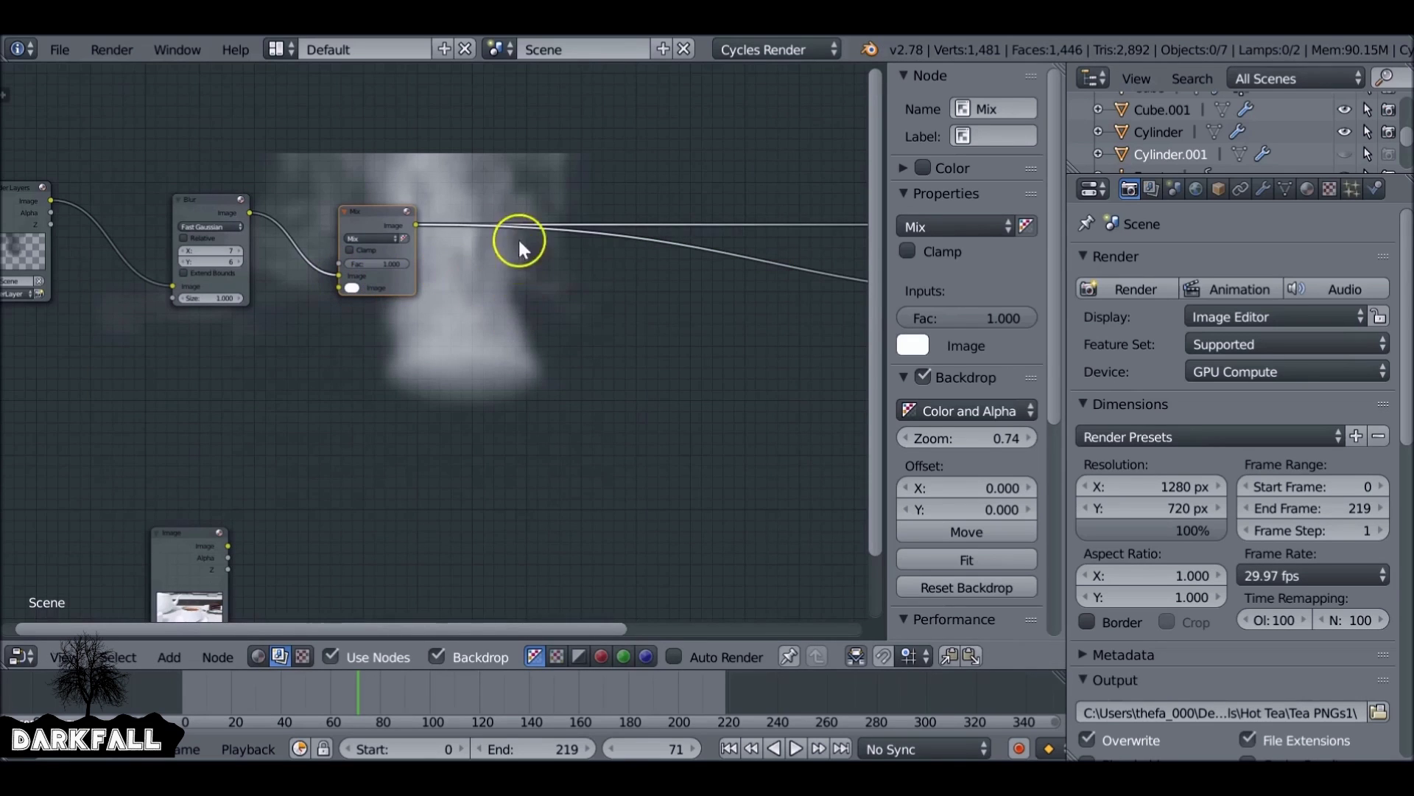
left_click_drag(383, 218, 402, 215)
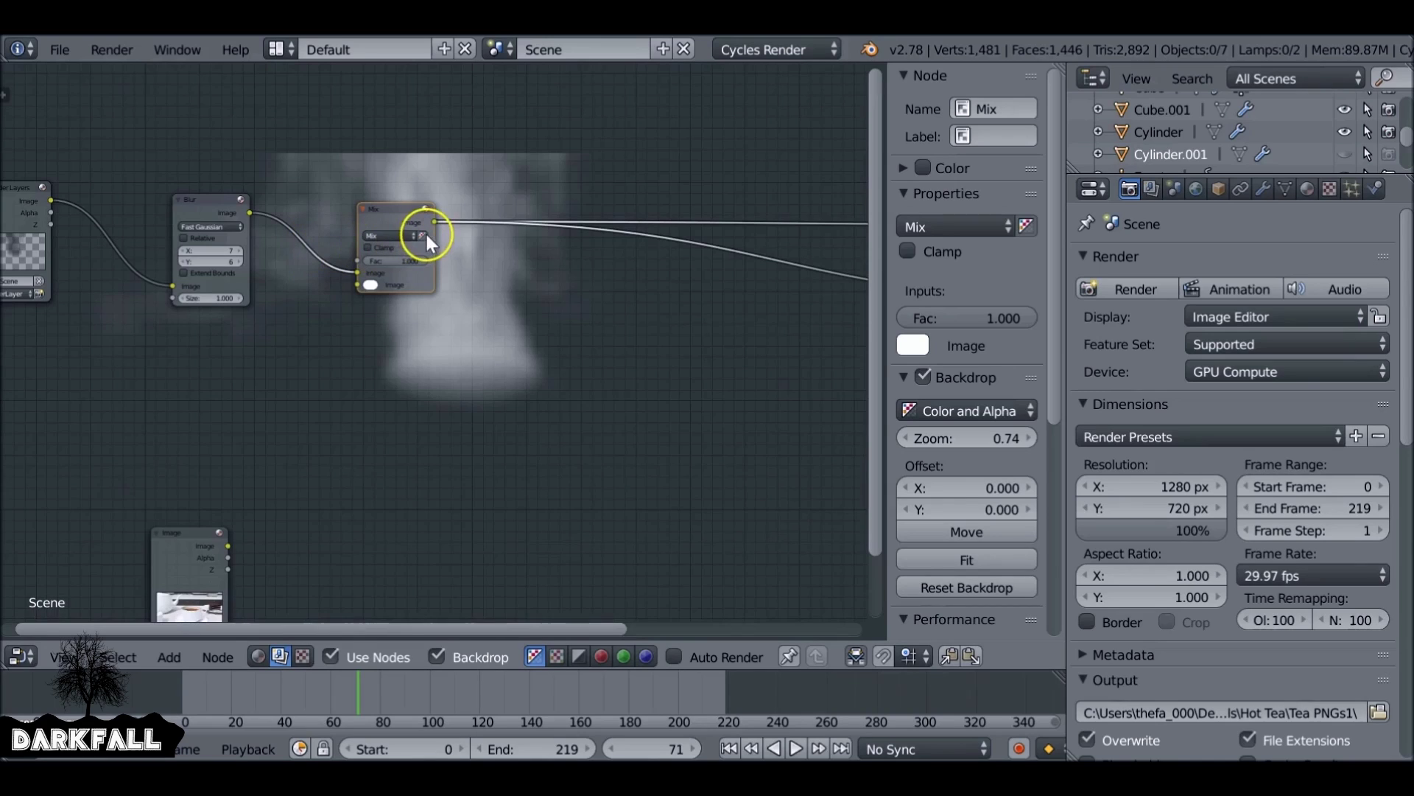
Insert a second Mix node before the outputs, with the Image node in its first image input and the smoke in its second.
key("shift+a")
left_click(445, 368)
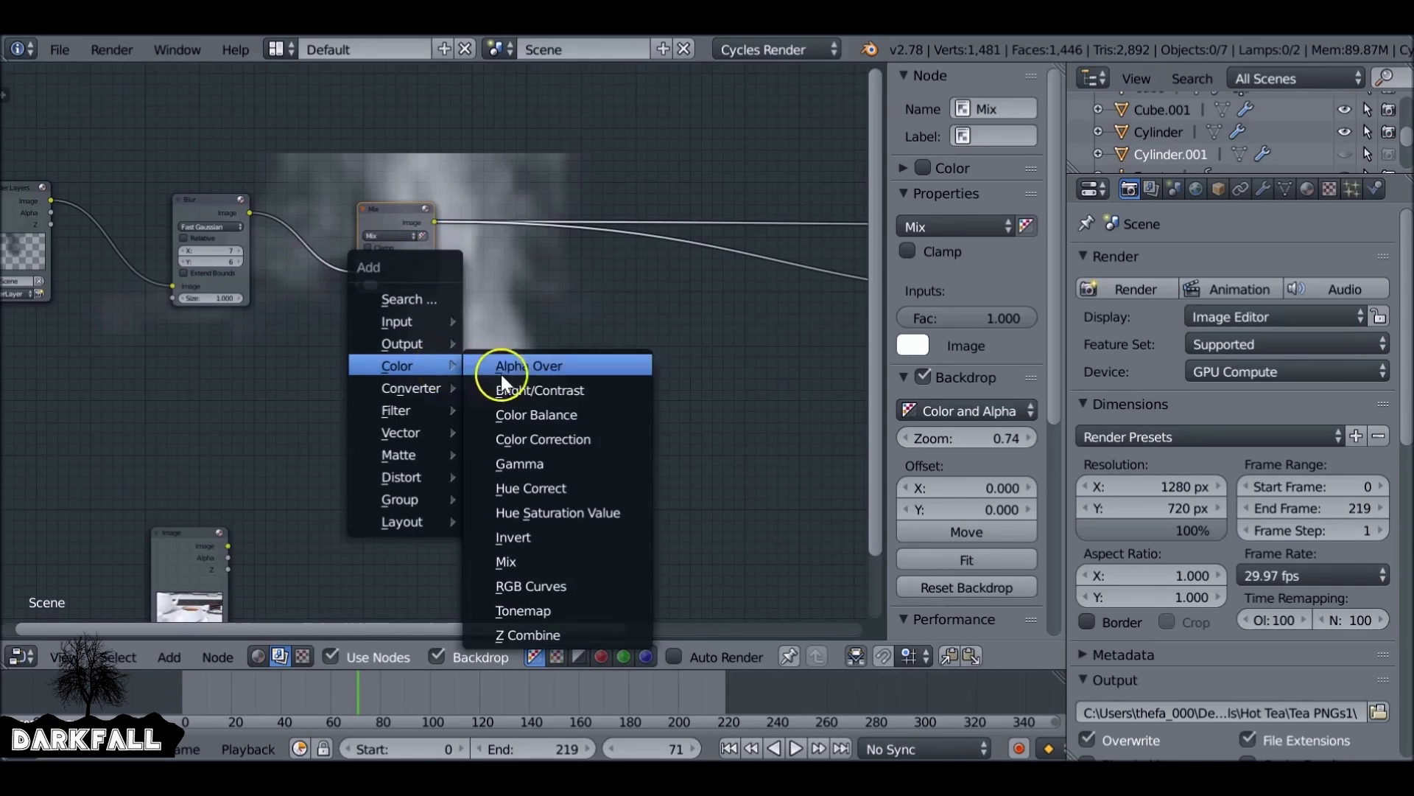
left_click(505, 561)
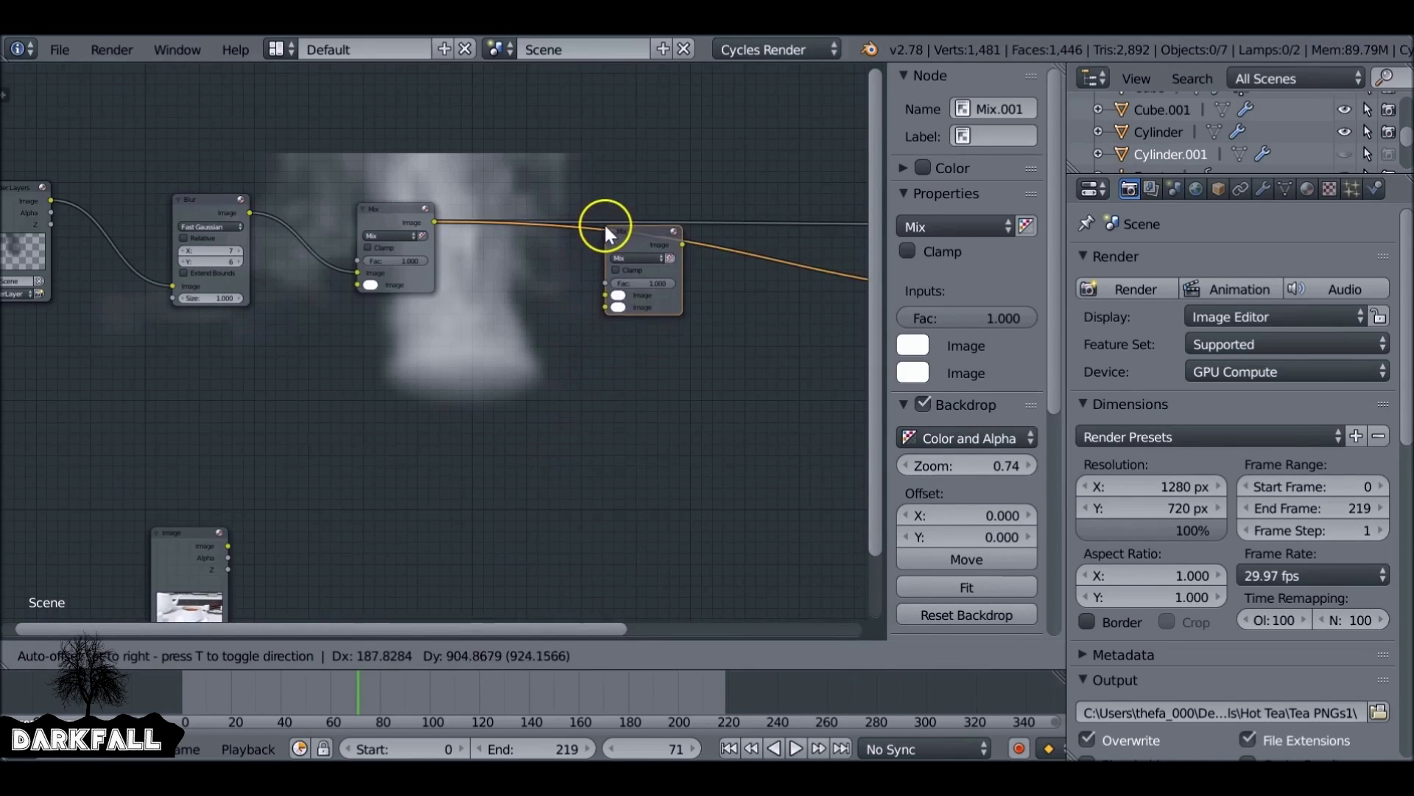
left_click(633, 234)
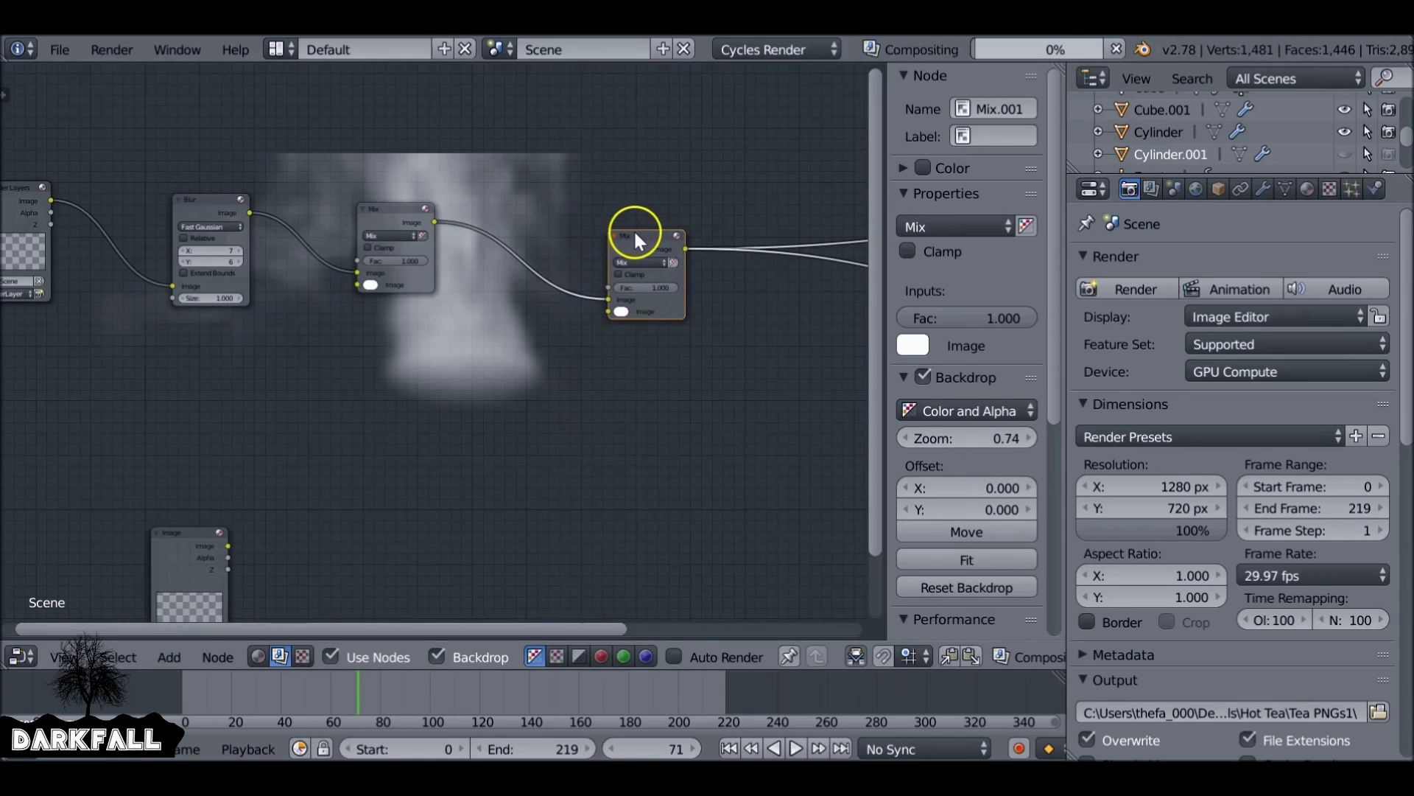
left_click_drag(228, 546, 614, 316)
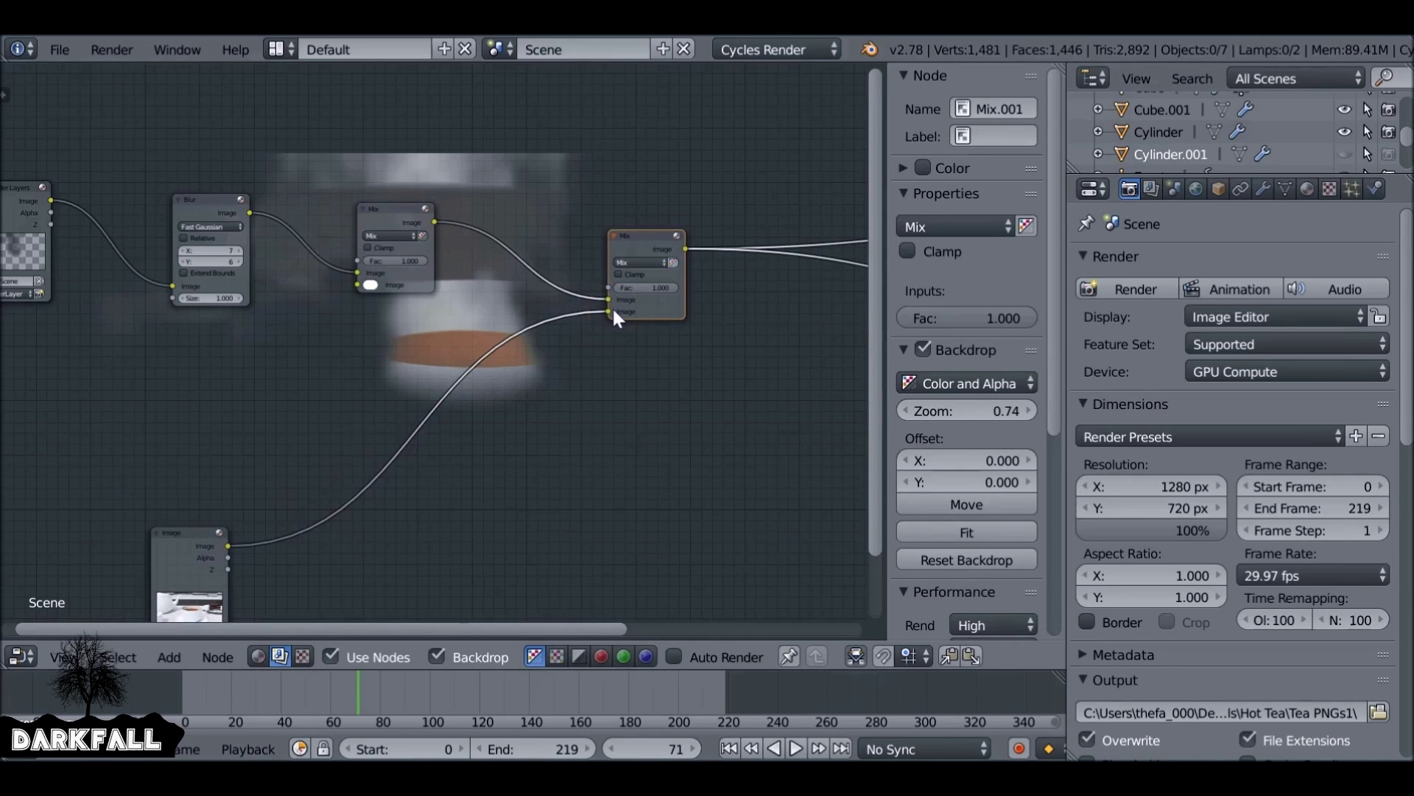
left_click_drag(608, 322, 612, 308)
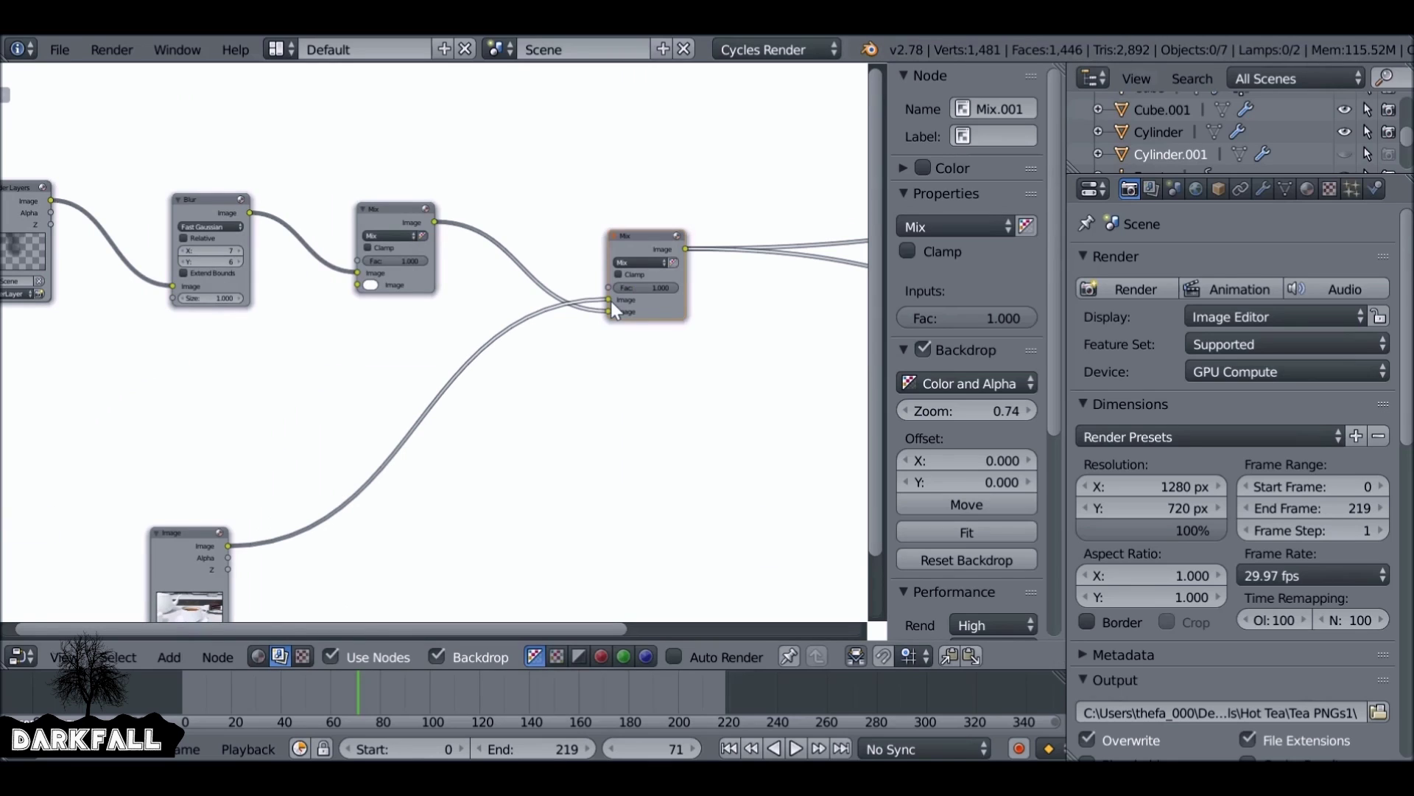
Insert a Scale node between the Image node and the second Mix node.
middle_click_drag(294, 480, 189, 494)
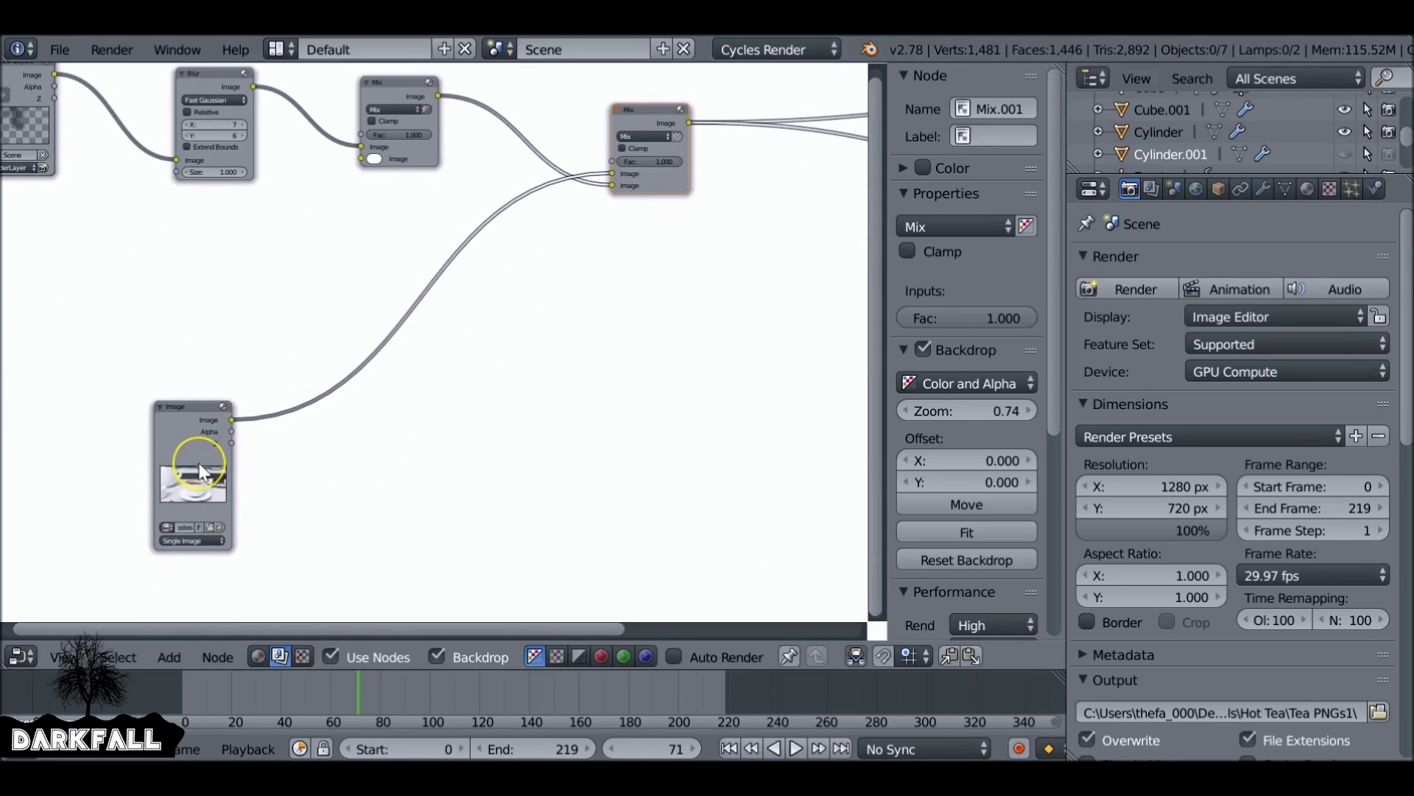
key("shift+a")
mouse_move(203, 472)
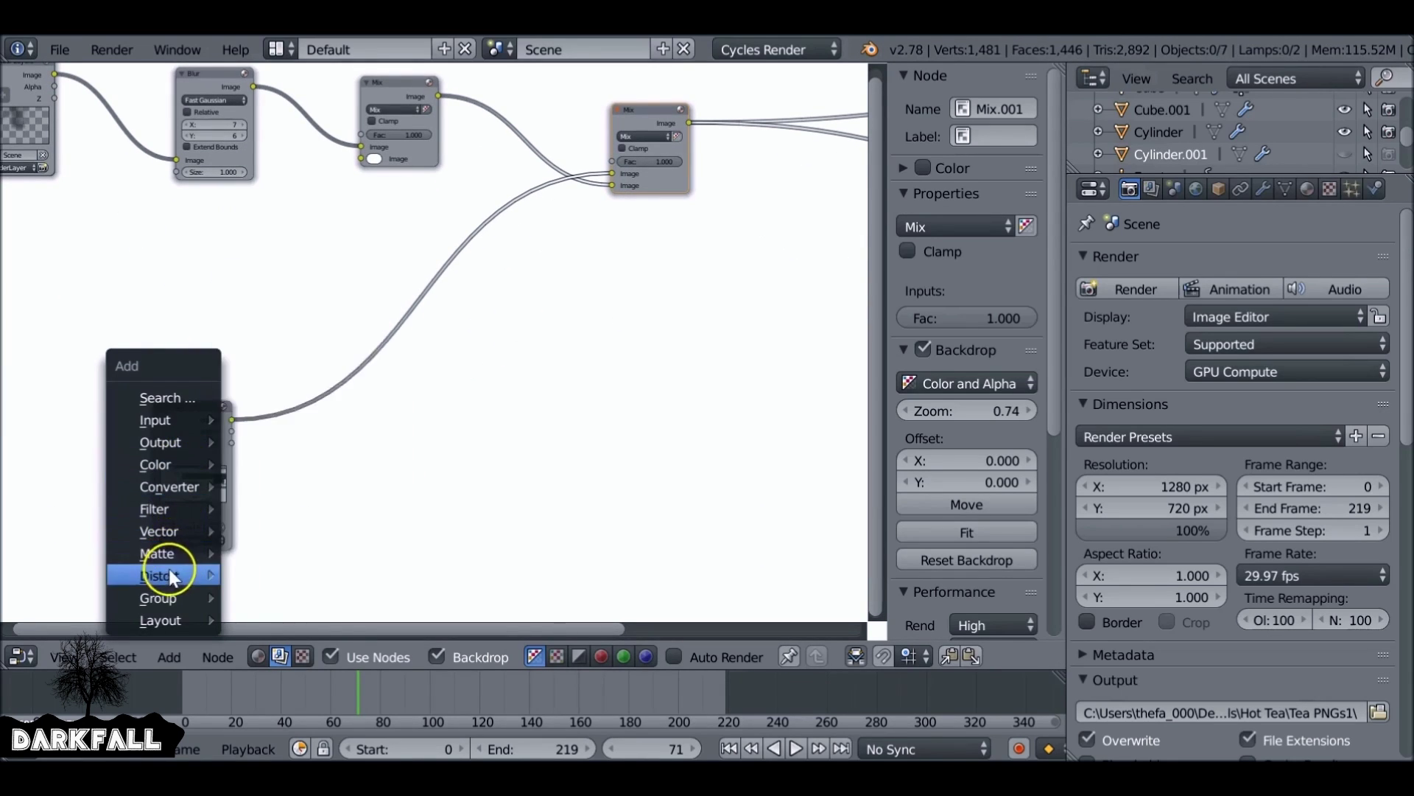
mouse_move(180, 576)
left_click(295, 509)
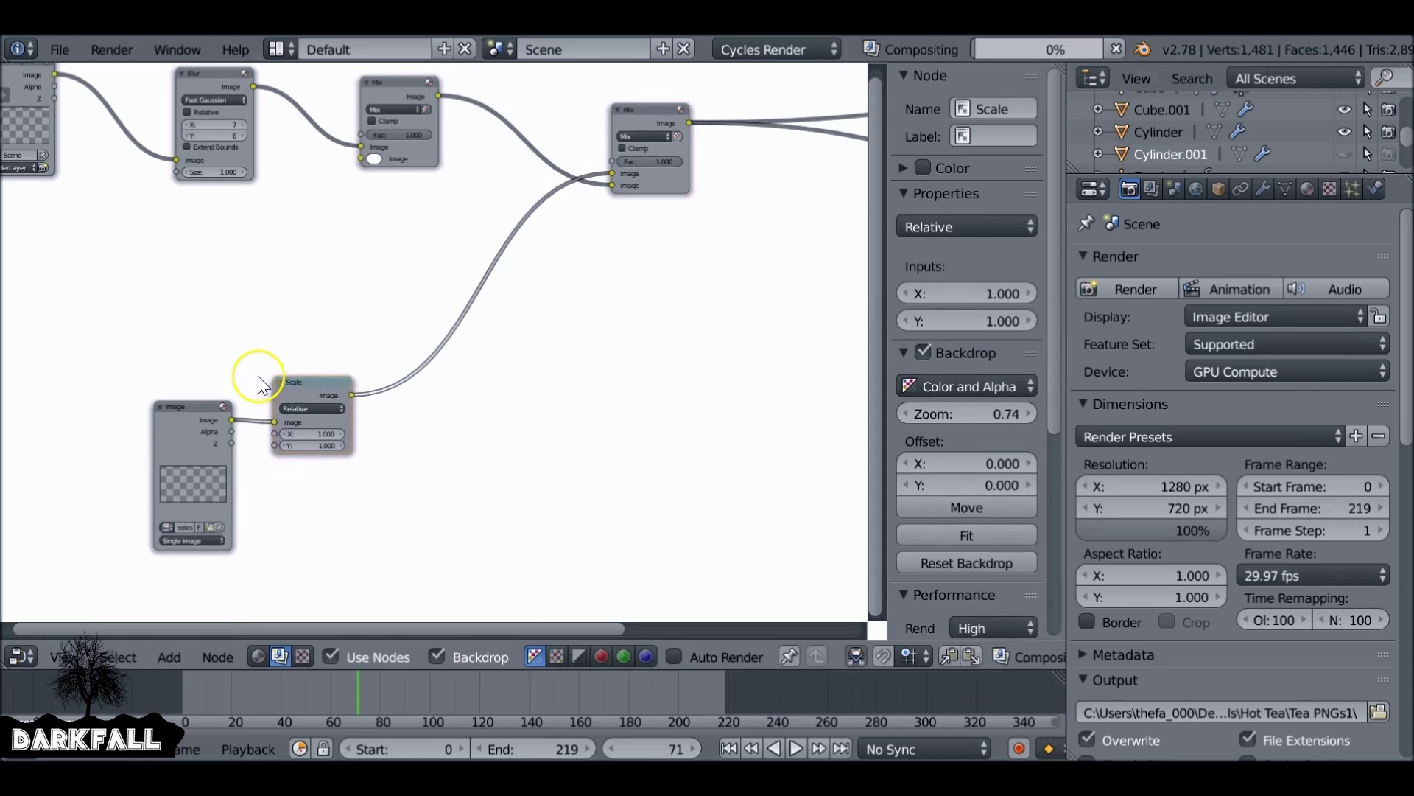
Set the Scale node between the background image and the second Mix node to Render Size and inspect the composited backdrop.
left_click(302, 415)
left_click(302, 411)
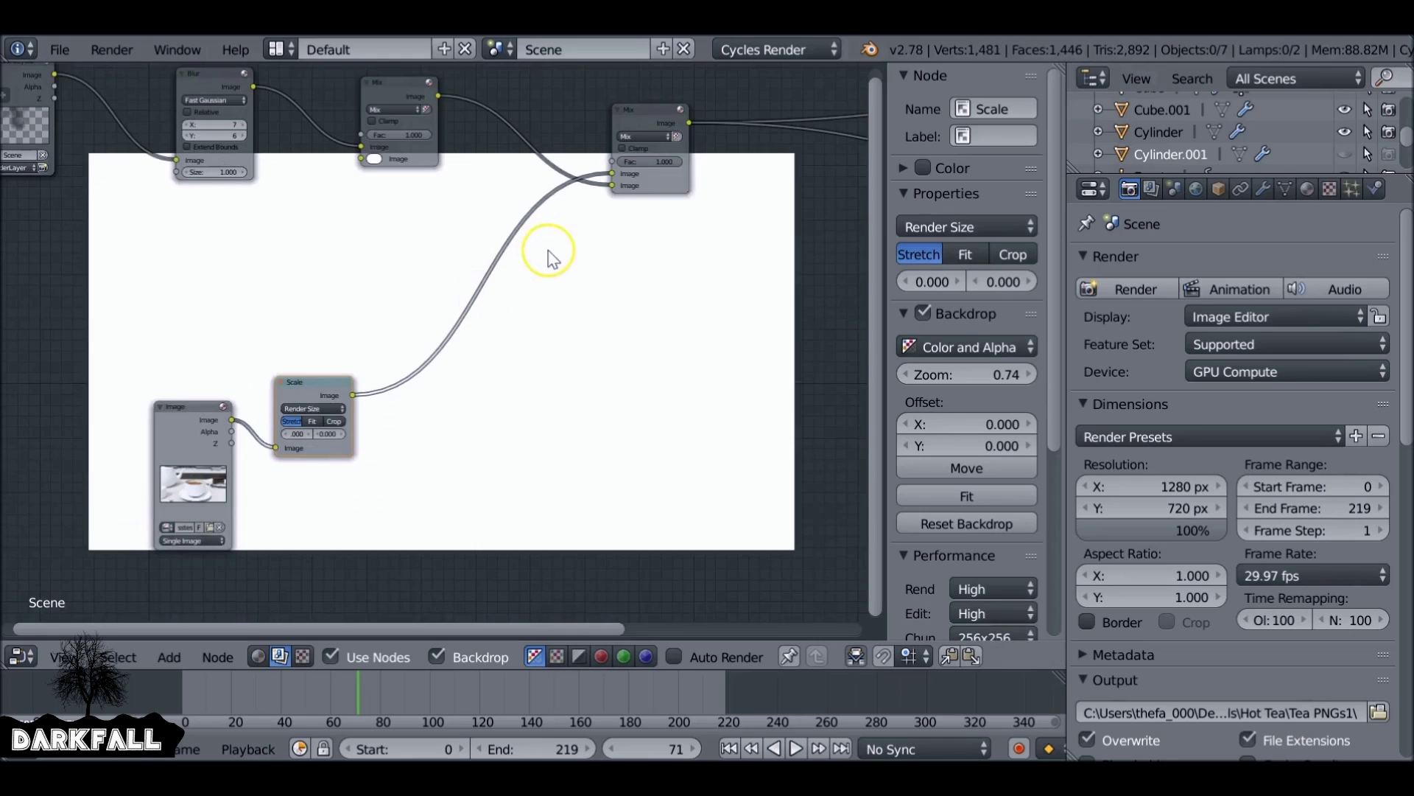
middle_click_drag(553, 253, 426, 378)
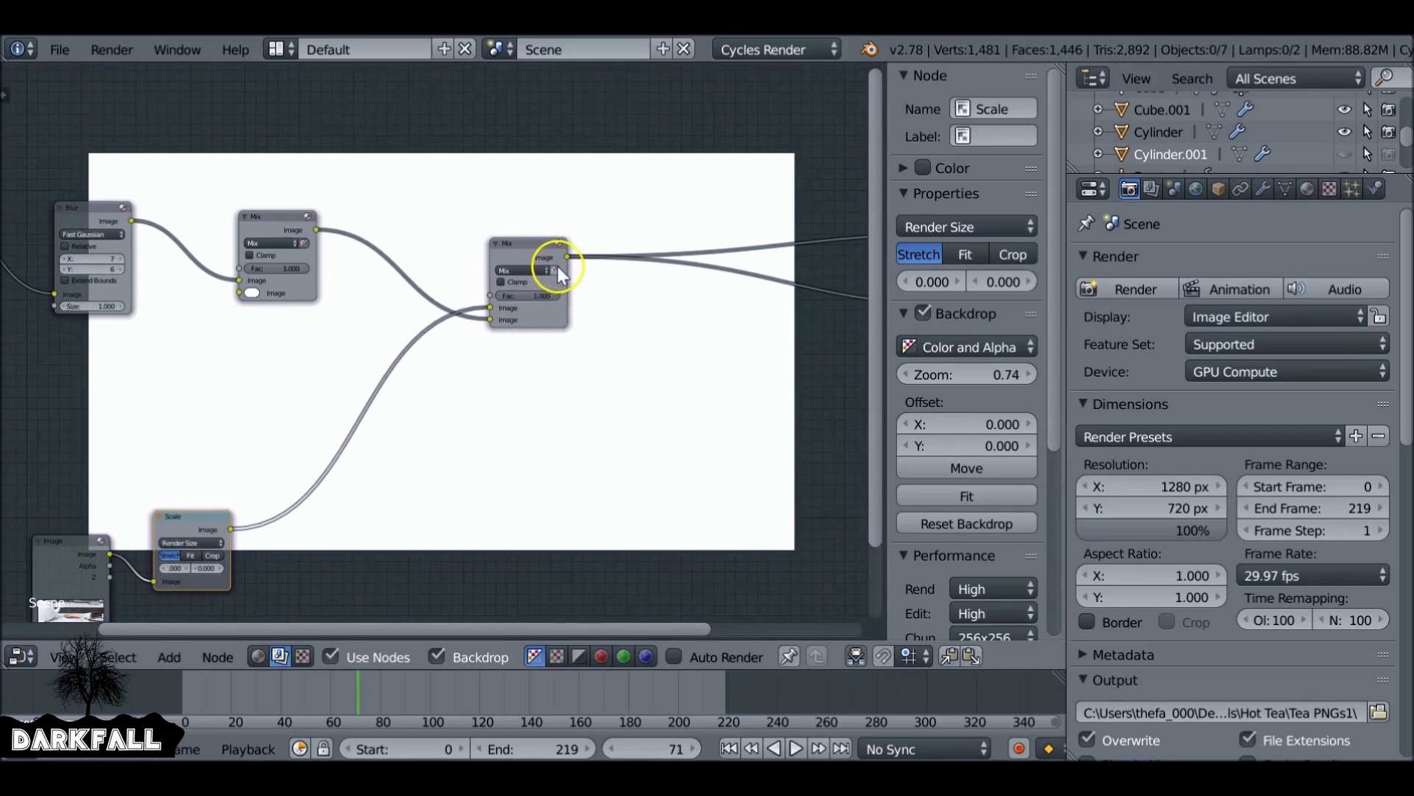
middle_click_drag(510, 355, 328, 198)
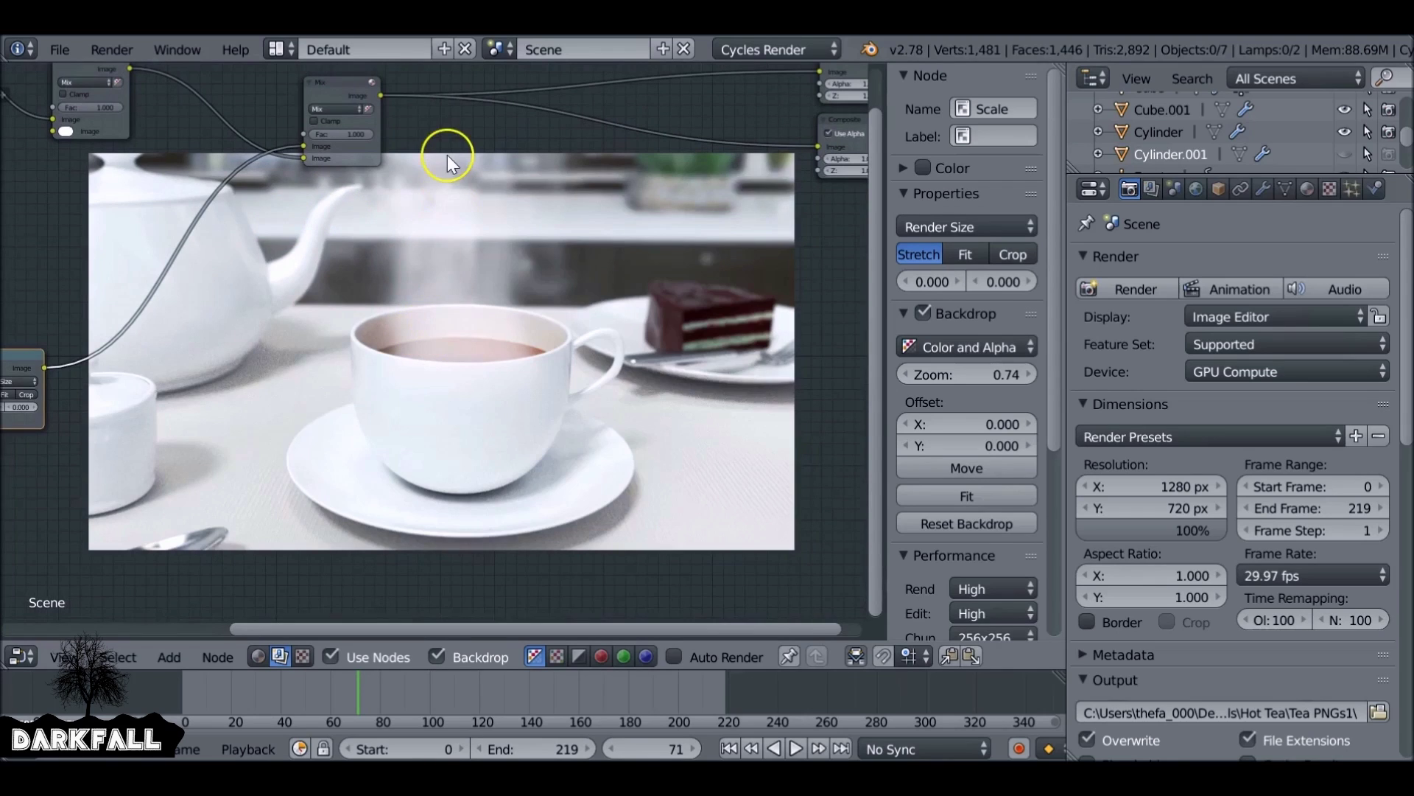
middle_click_drag(423, 183, 515, 316)
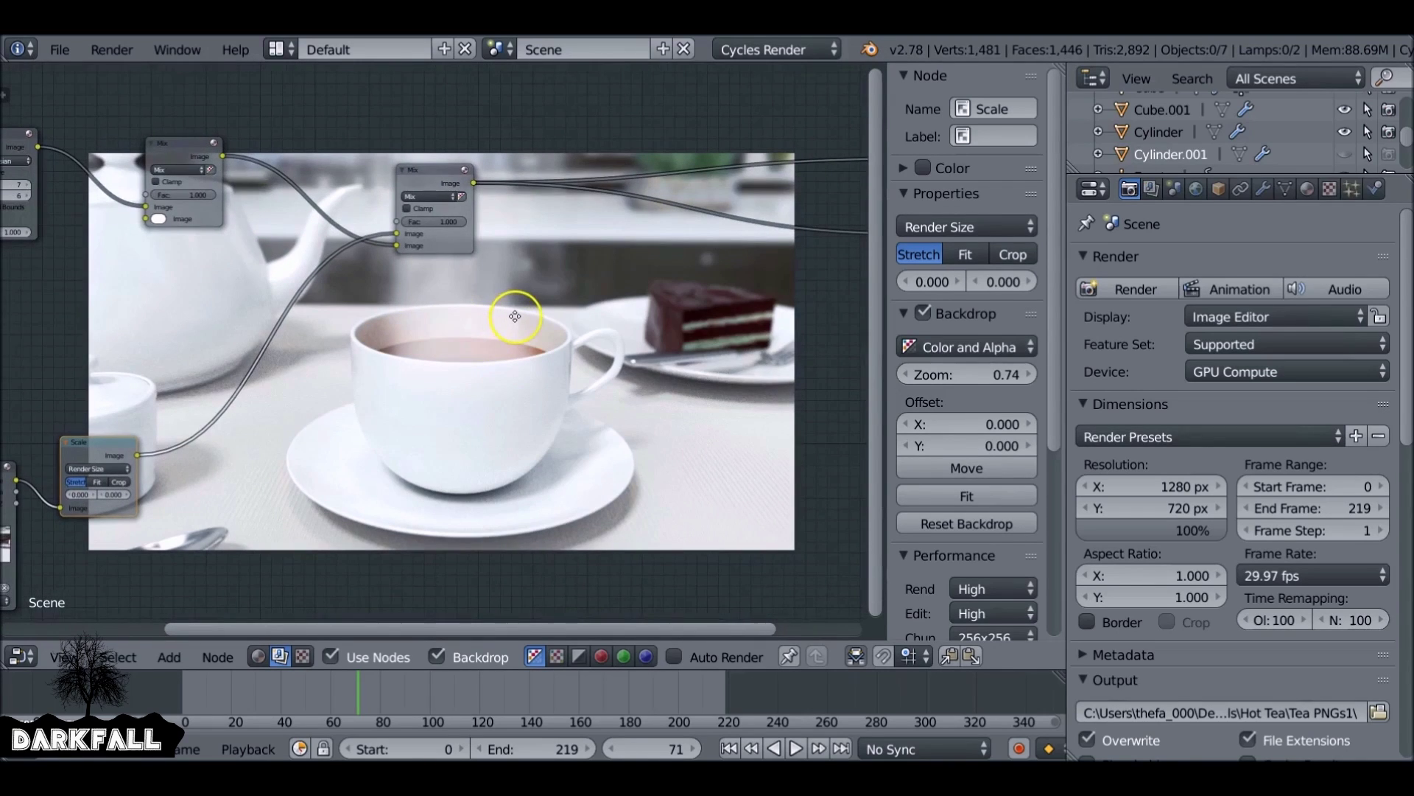
scroll(412, 368, "up", 1)
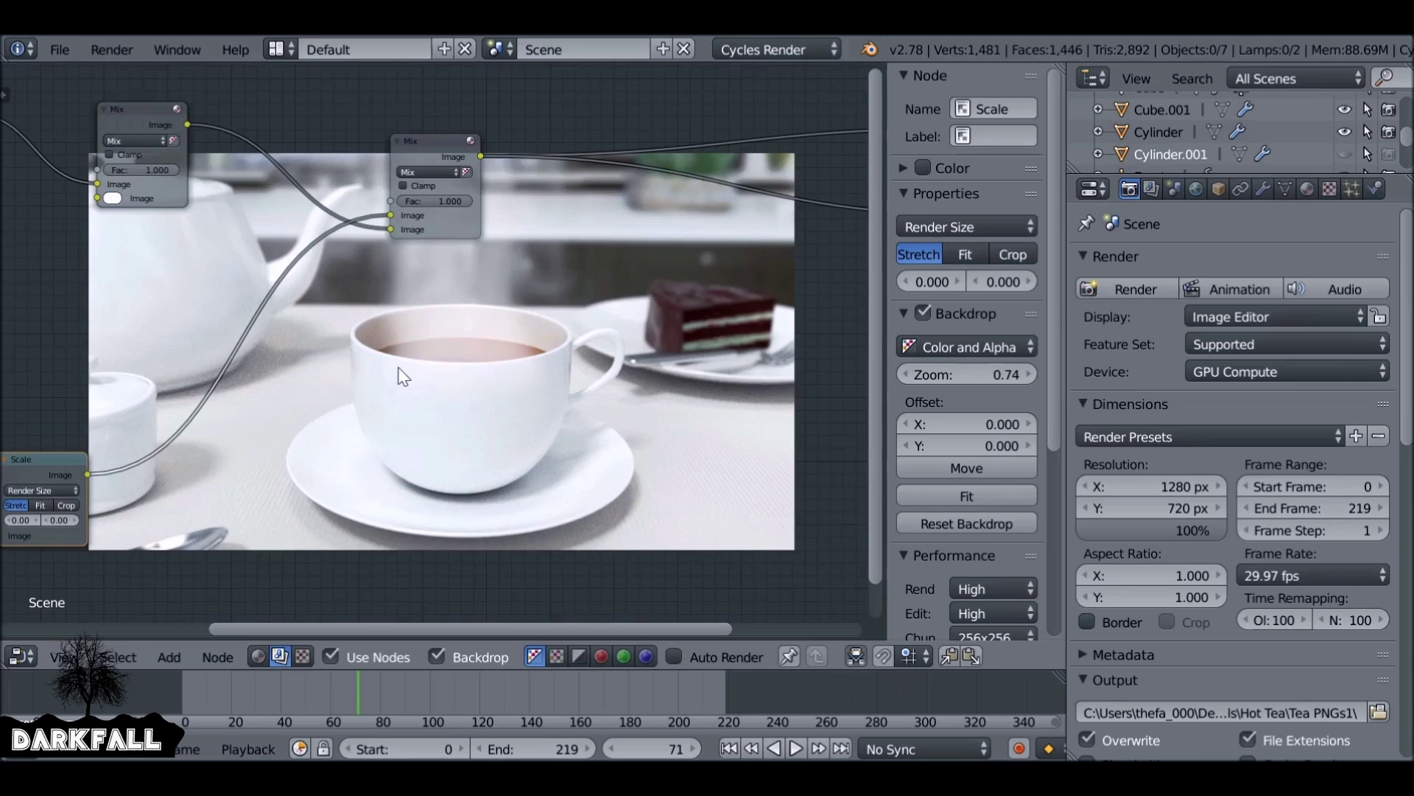
left_click(380, 192)
scroll(471, 316, "down", 1)
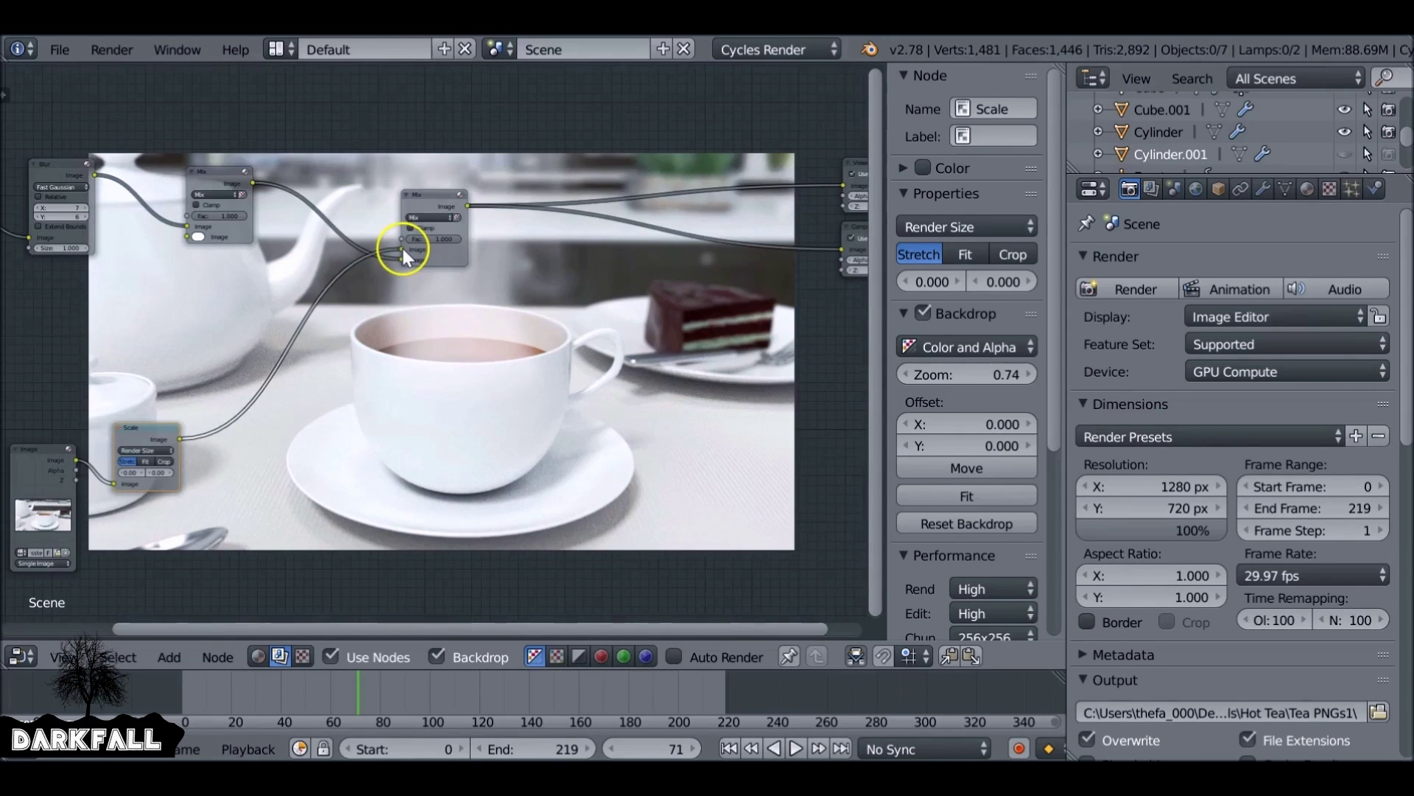
Delete the Image, Scale and second Mix nodes, and connect the remaining Mix node to the Viewer and Composite outputs.
left_click(422, 200)
middle_click_drag(422, 201, 318, 372)
left_click(278, 410)
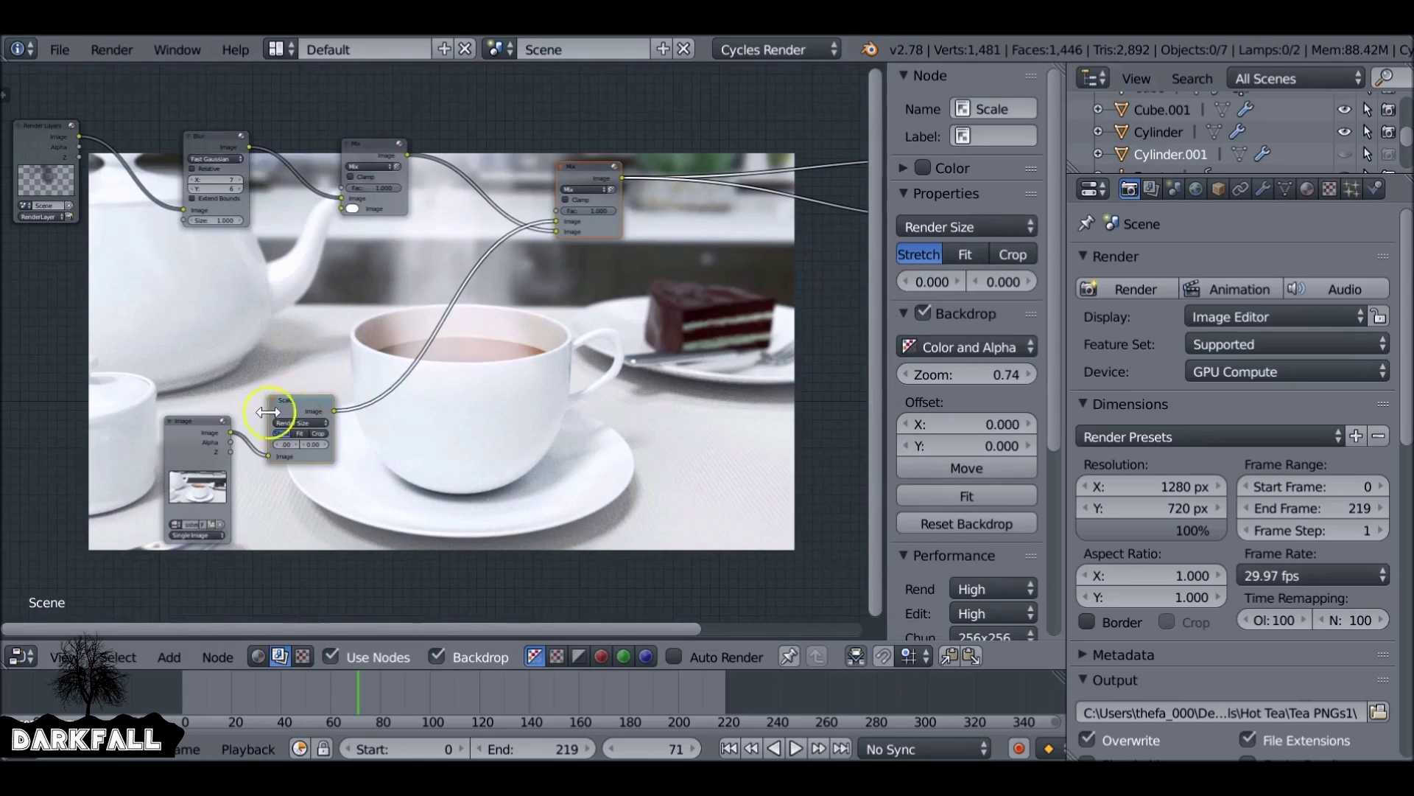
left_click(188, 428)
key("x")
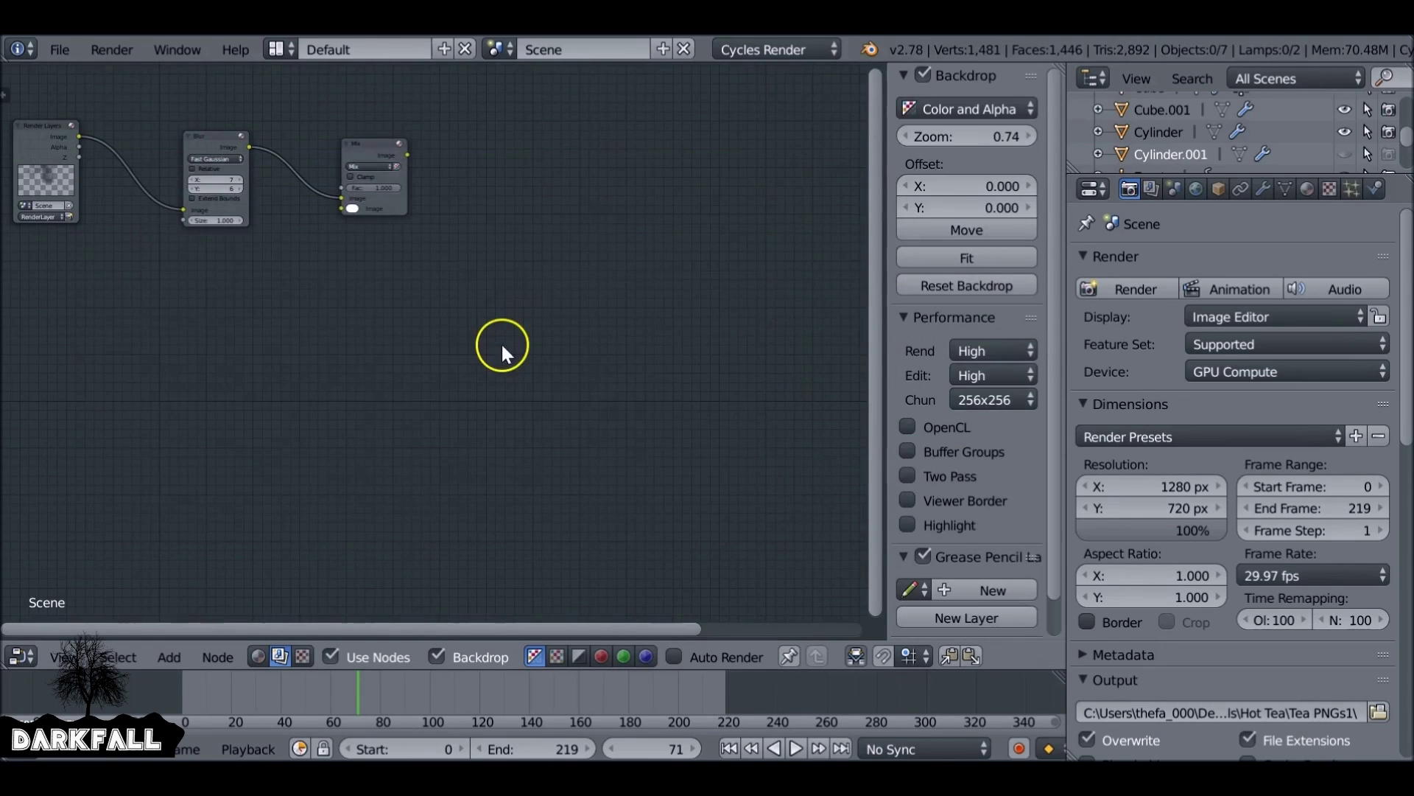
left_click(363, 140, "ctrl+shift")
middle_click_drag(464, 245, 407, 352, "ctrl")
left_click_drag(282, 281, 742, 336)
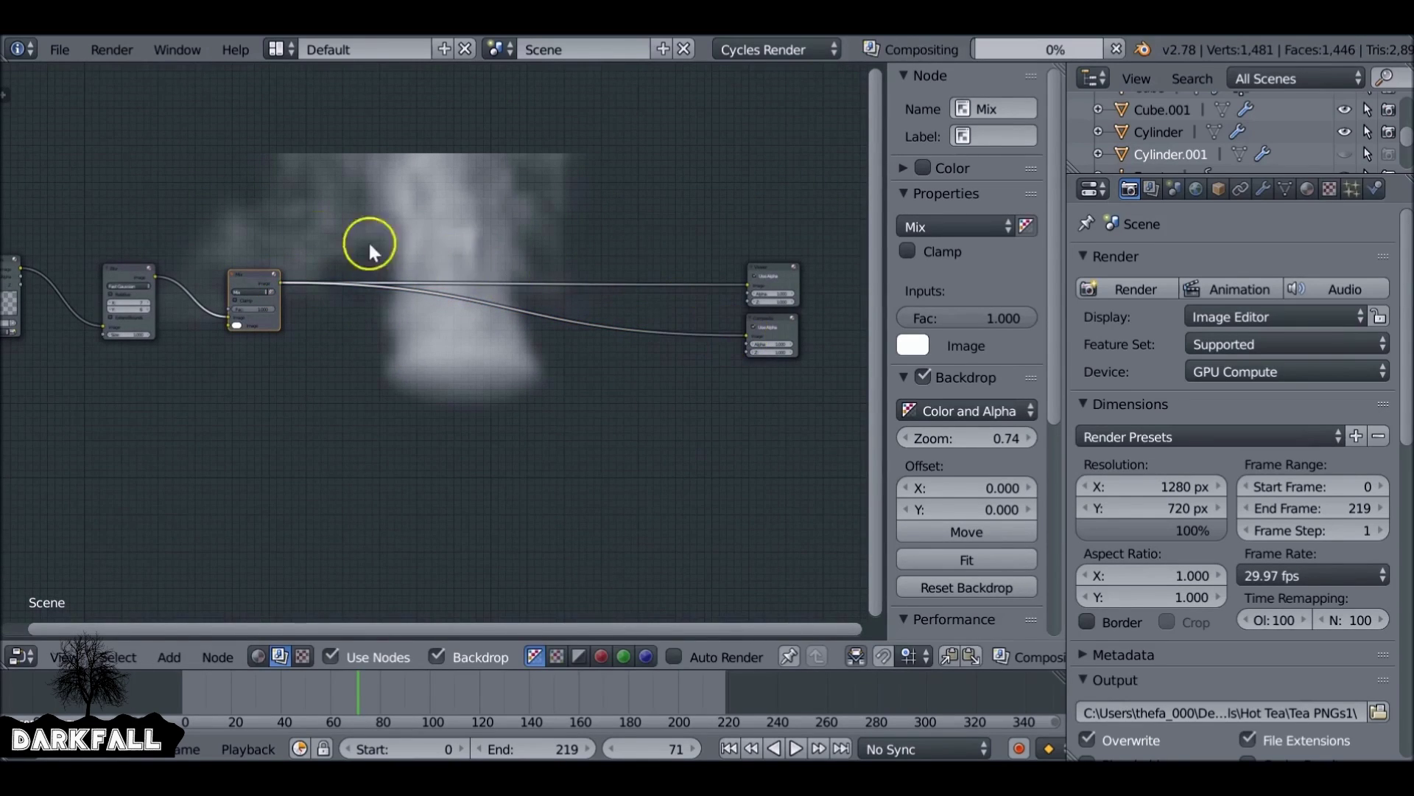
Set the PNG output's color mode to RGBA and its output folder to SmokePNGs inside the Hot Tea folder.
scroll(1193, 499, "down", 6)
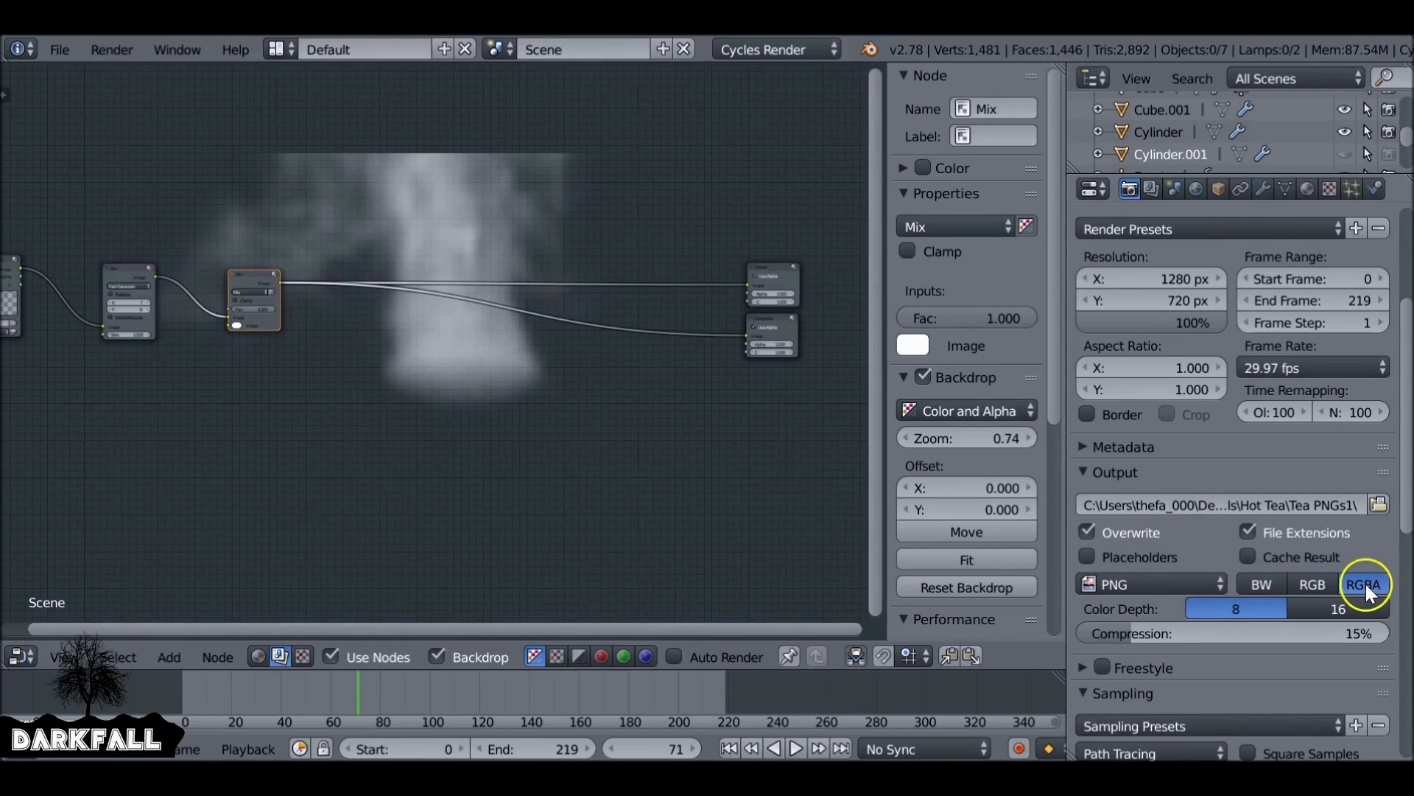
left_click(1325, 585)
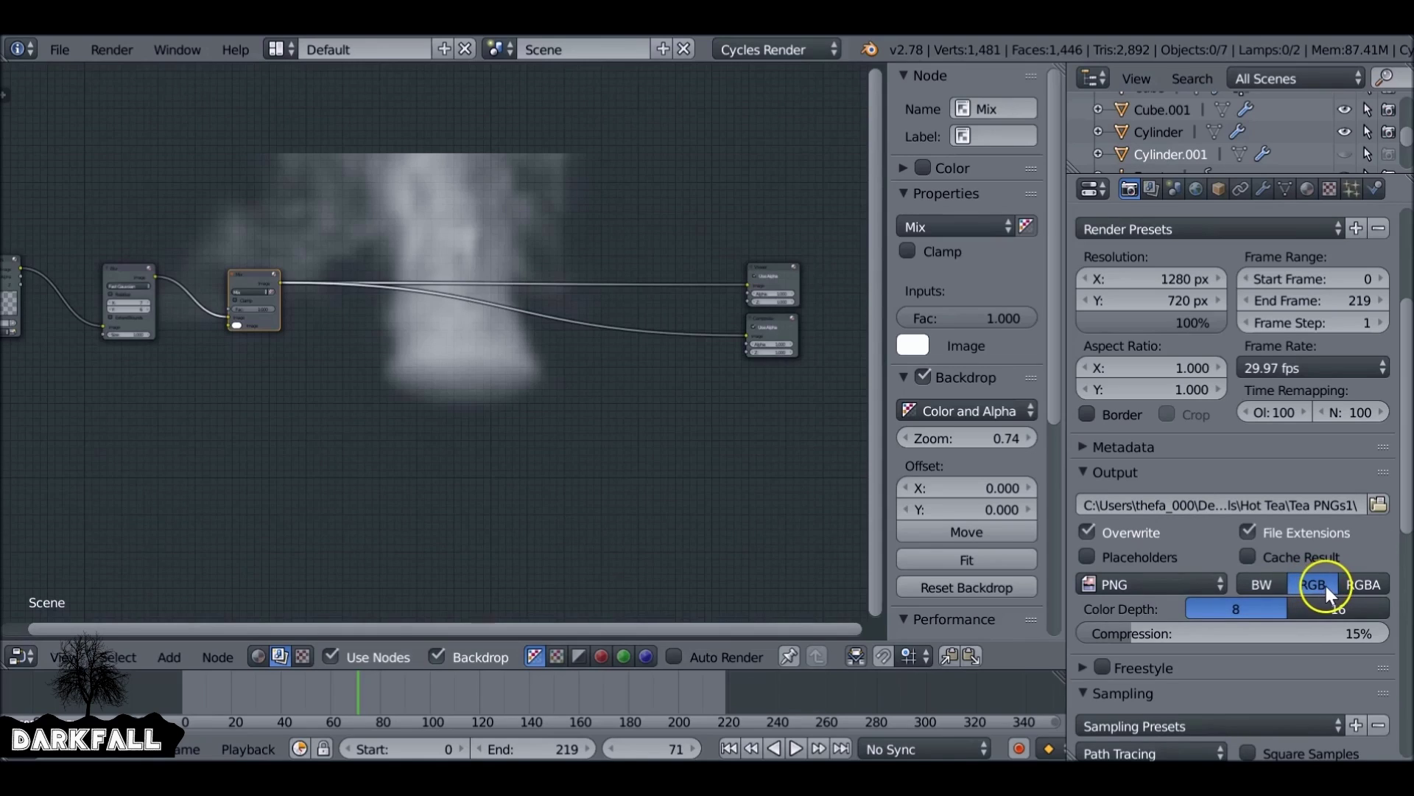
left_click(1365, 585)
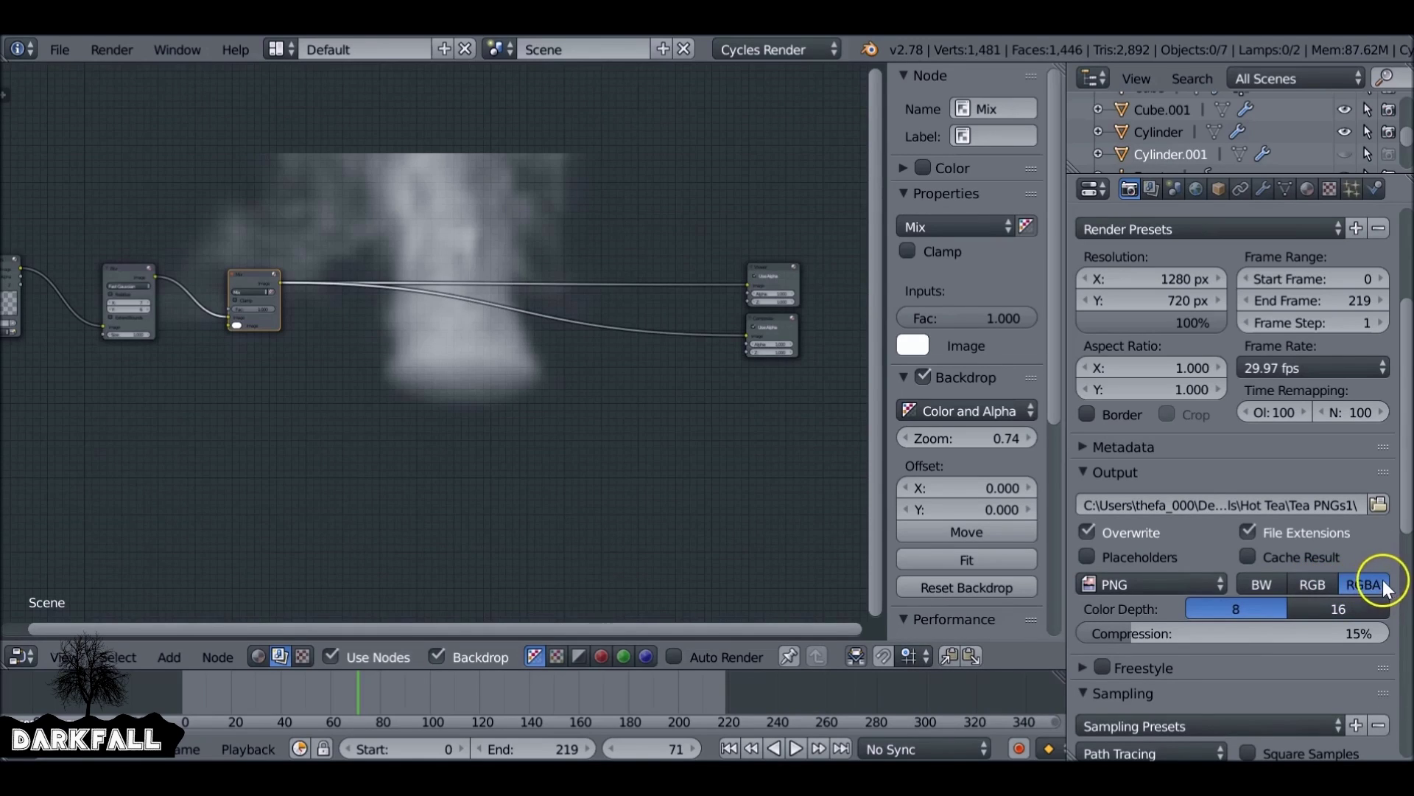
scroll(1377, 486, "down", 3)
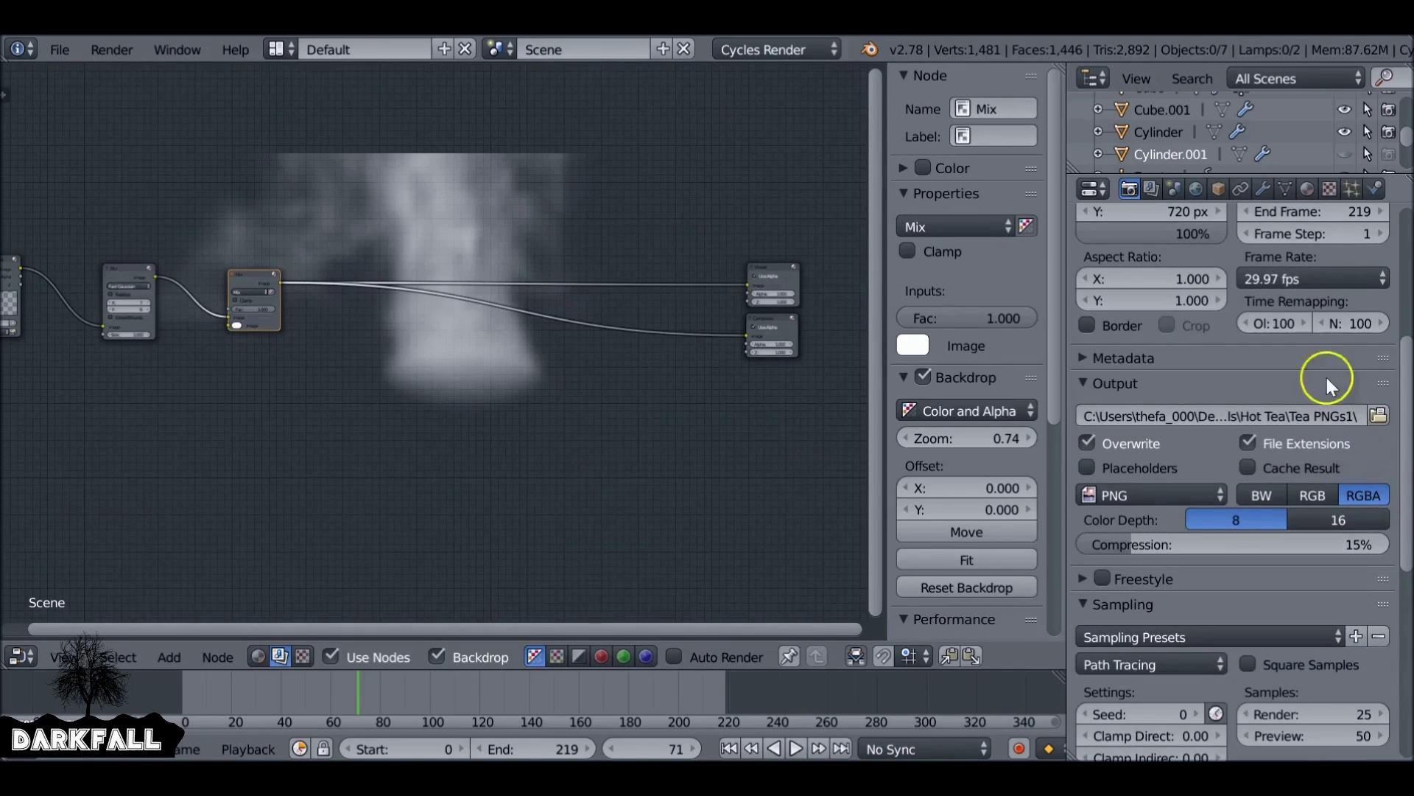
scroll(1315, 470, "down", 2)
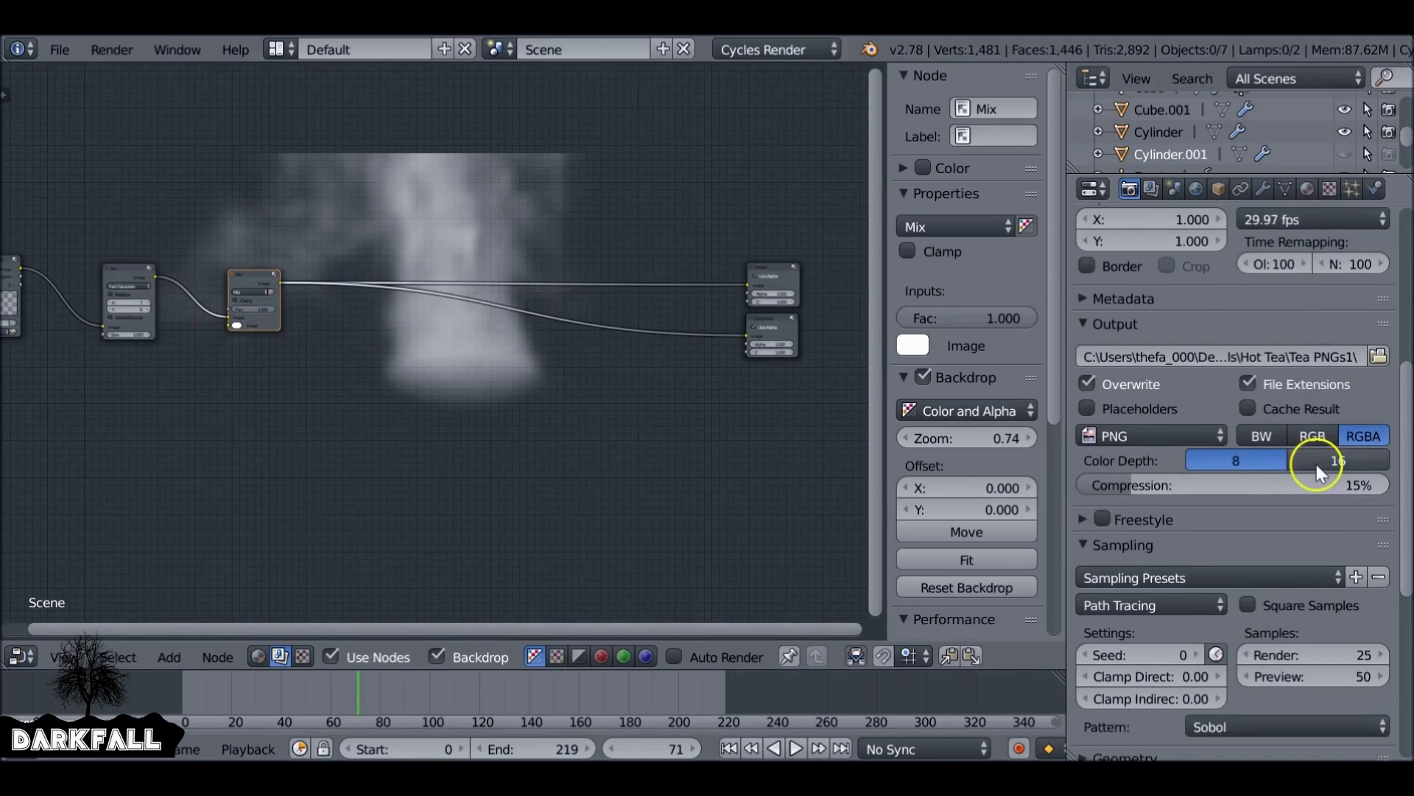
scroll(1315, 465, "down", 2)
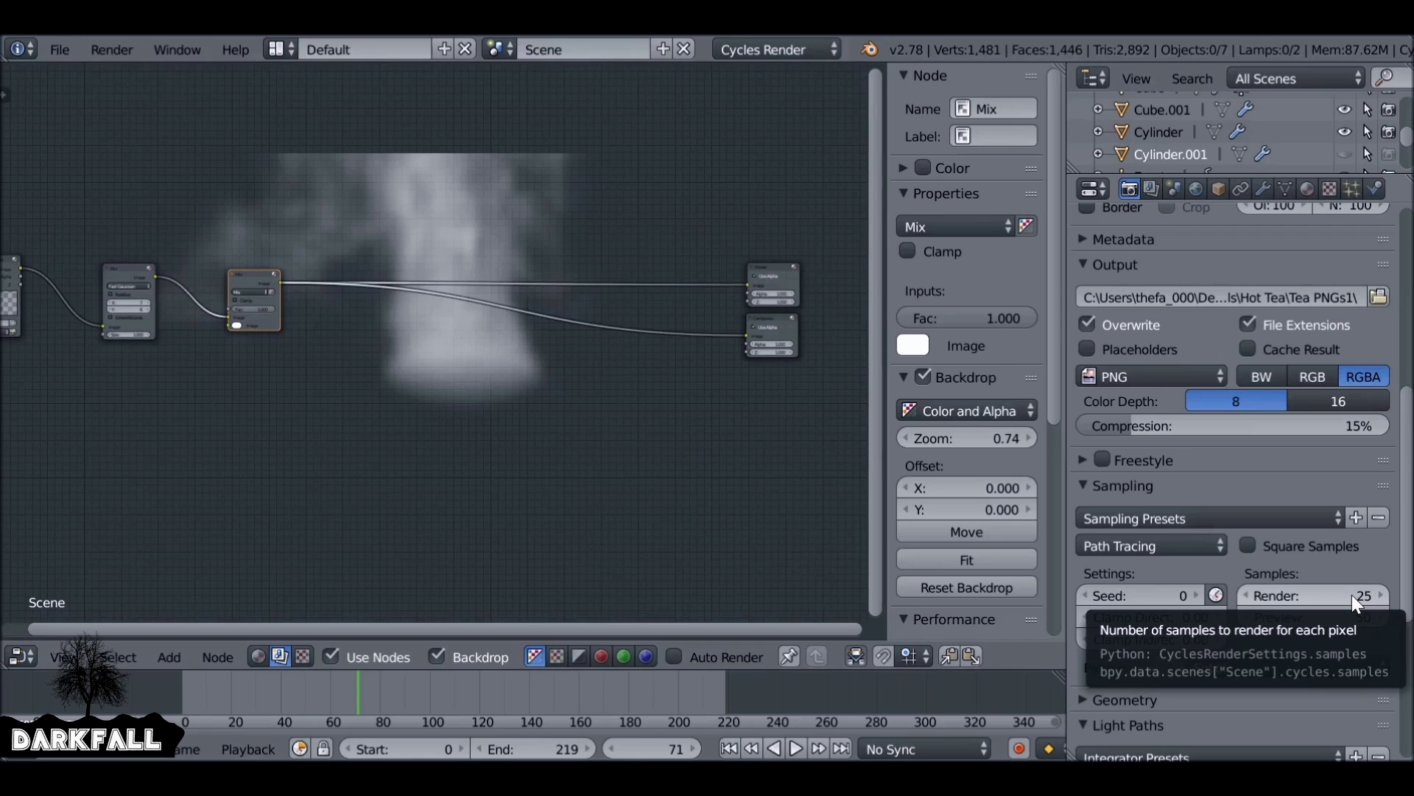
left_click(1379, 294)
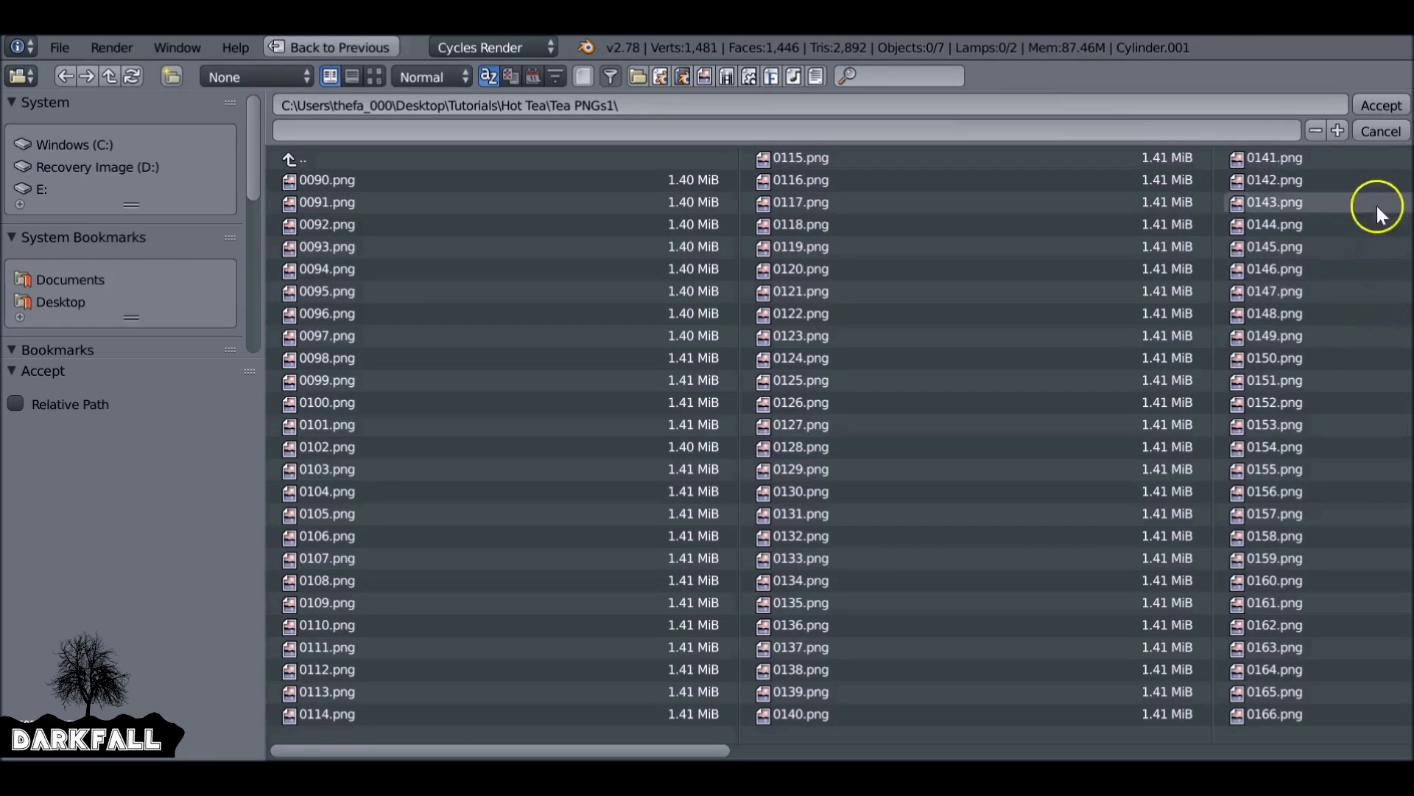
left_click(298, 163)
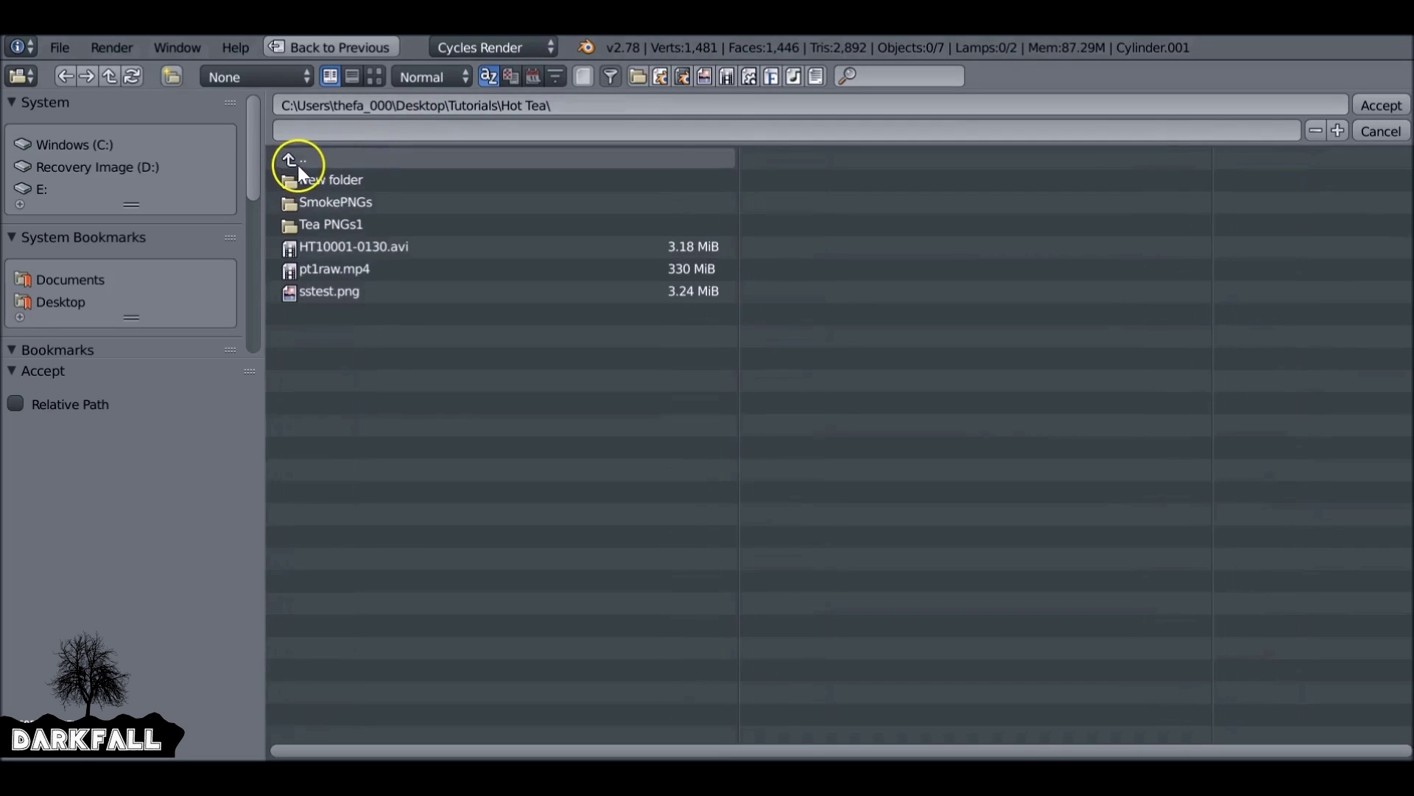
left_click(423, 200)
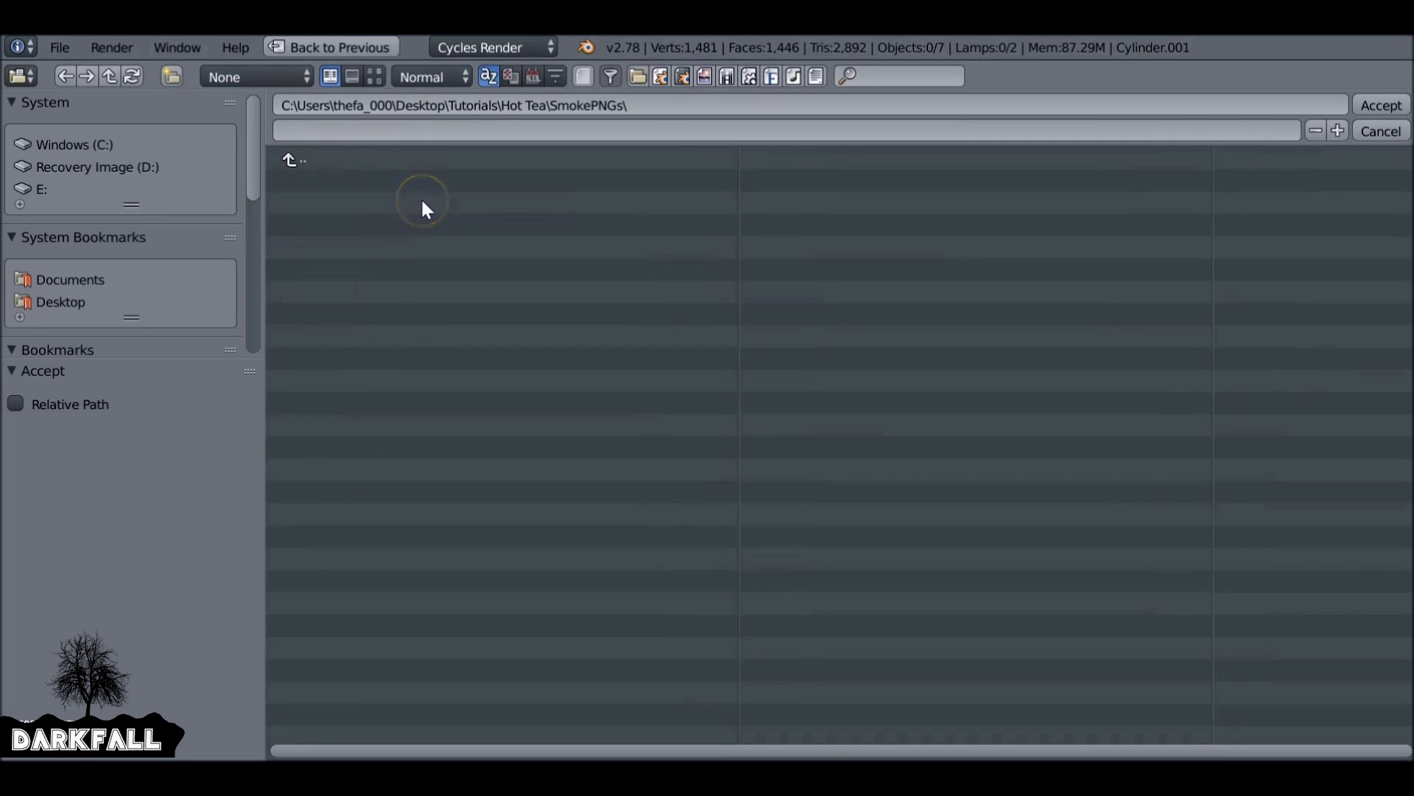
left_click(1380, 105)
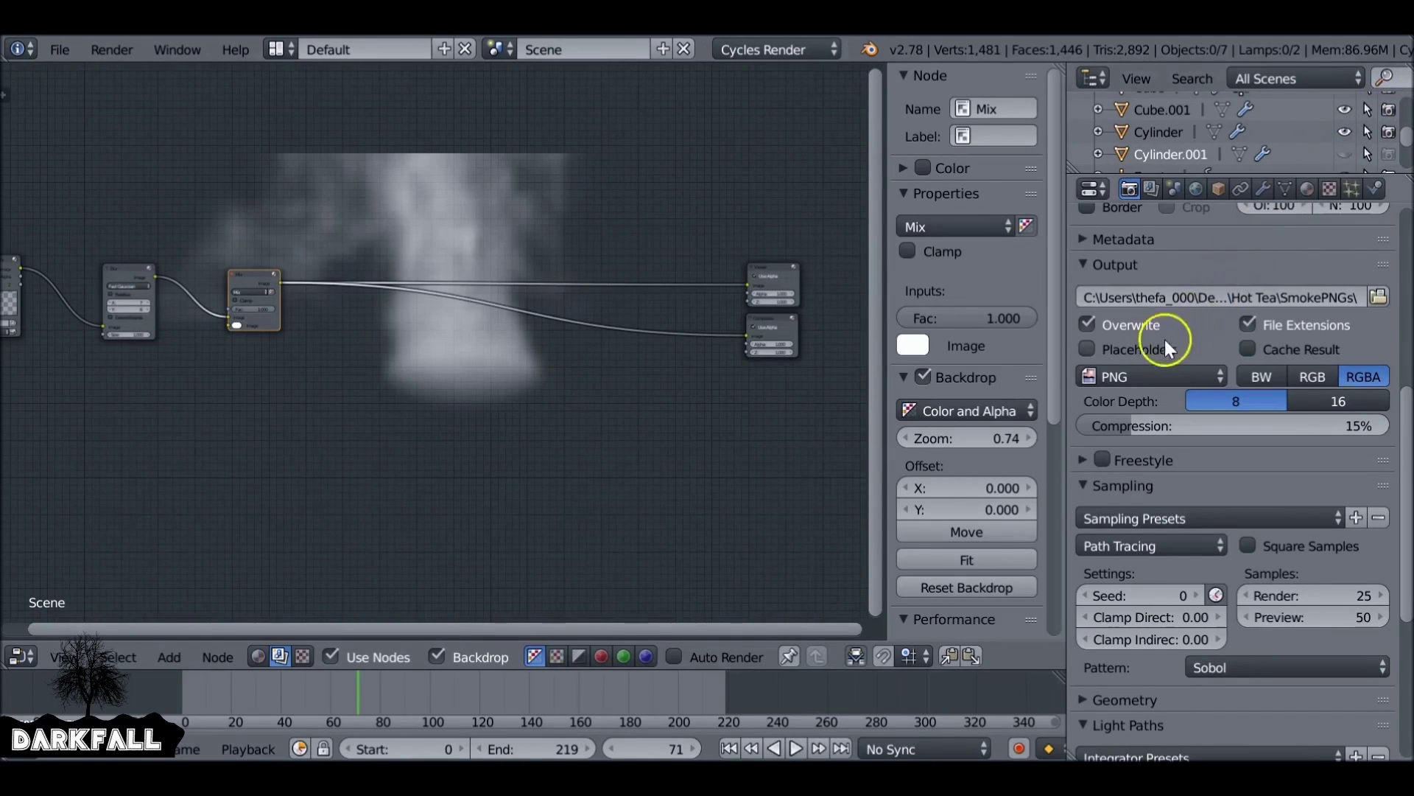
Set the animation's start frame to 90 and go to the first frame of the range.
middle_click_drag(439, 377, 354, 379)
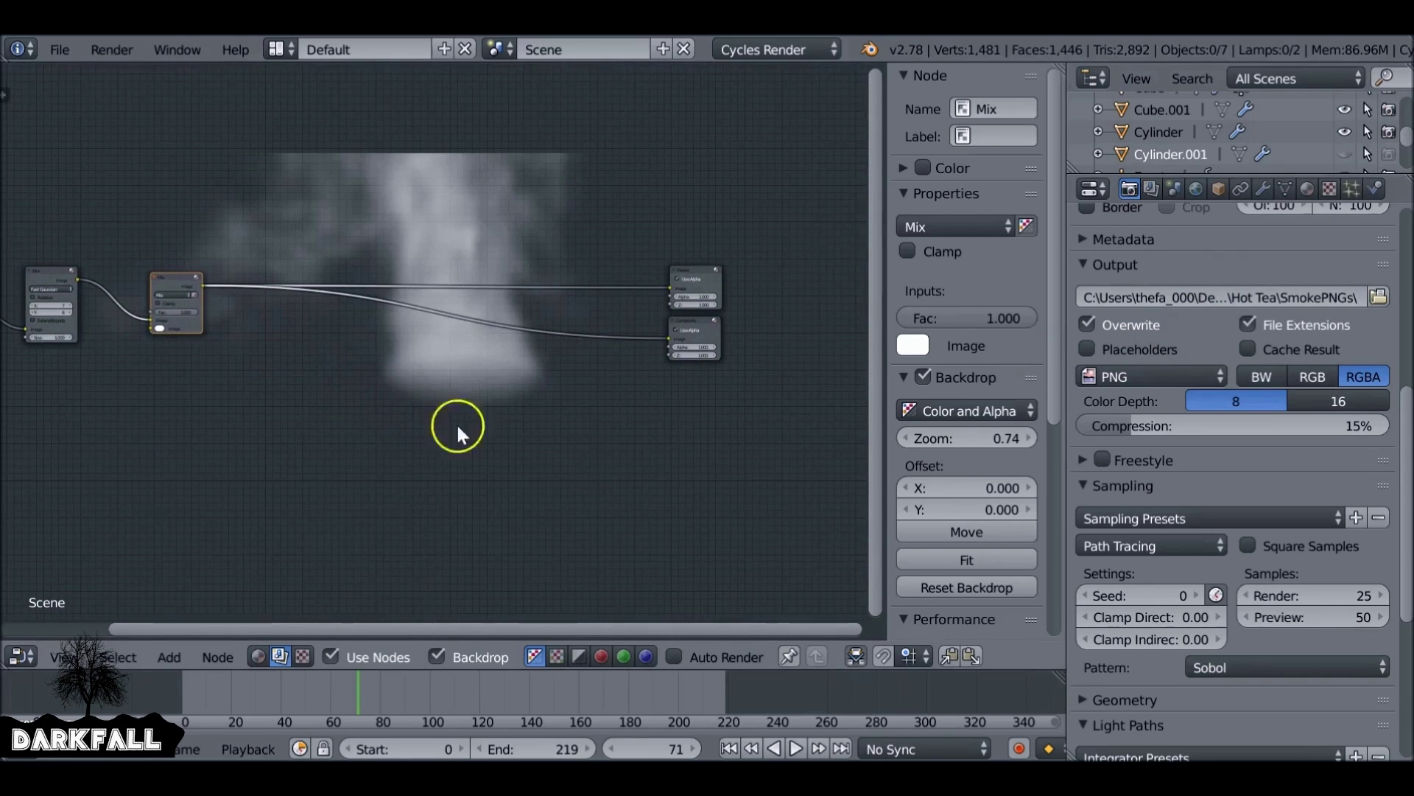
left_click(422, 749)
type("90")
key("Return")
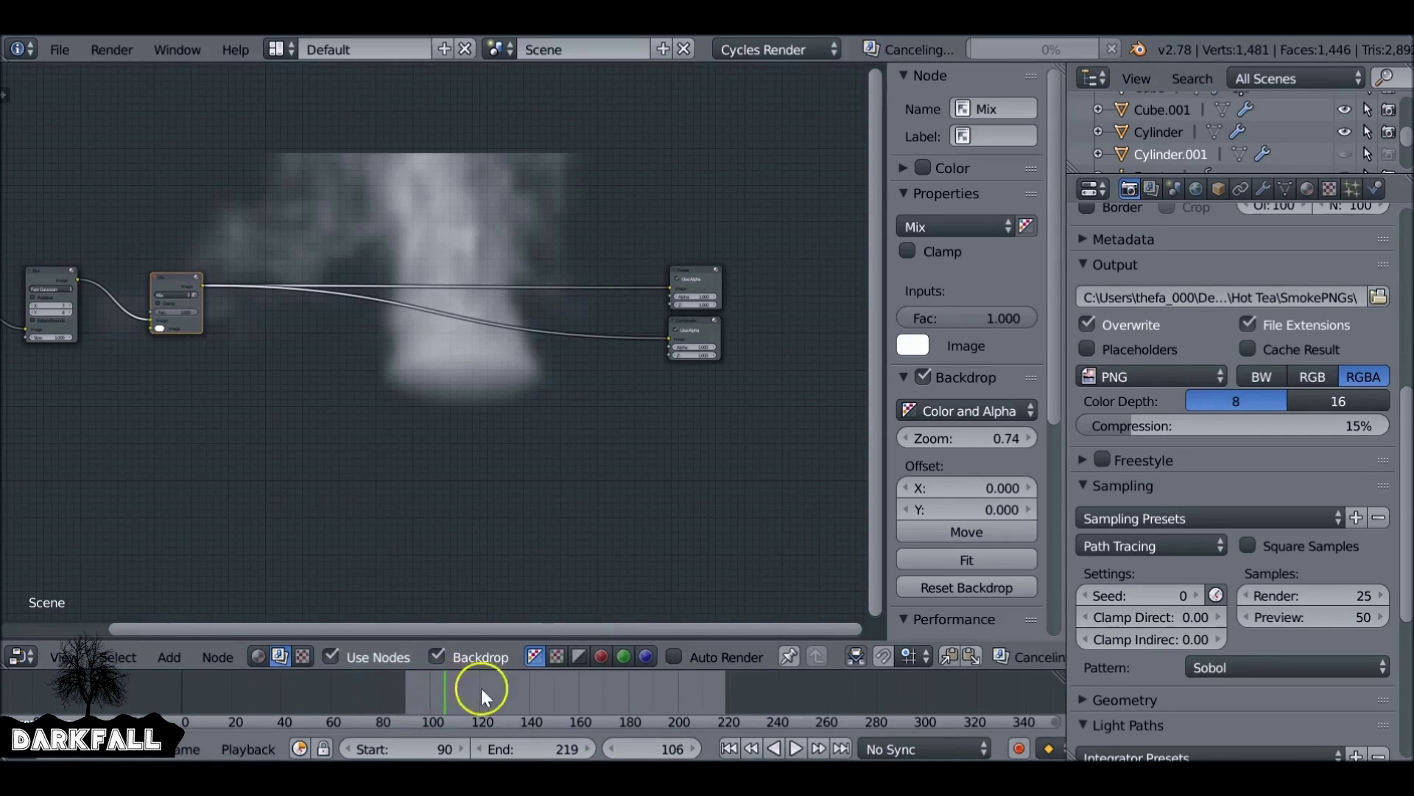
left_click(728, 748)
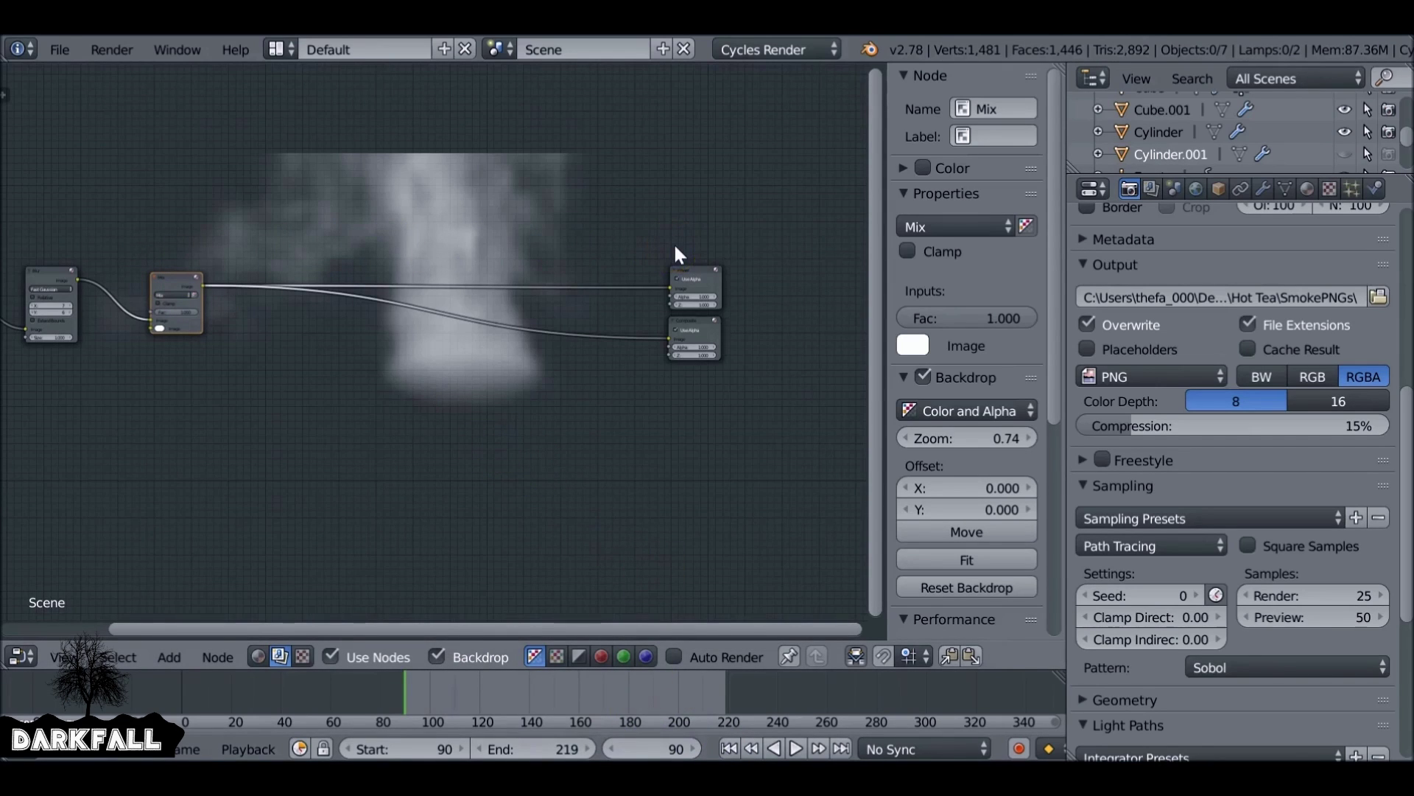
scroll(1249, 517, "up", 5)
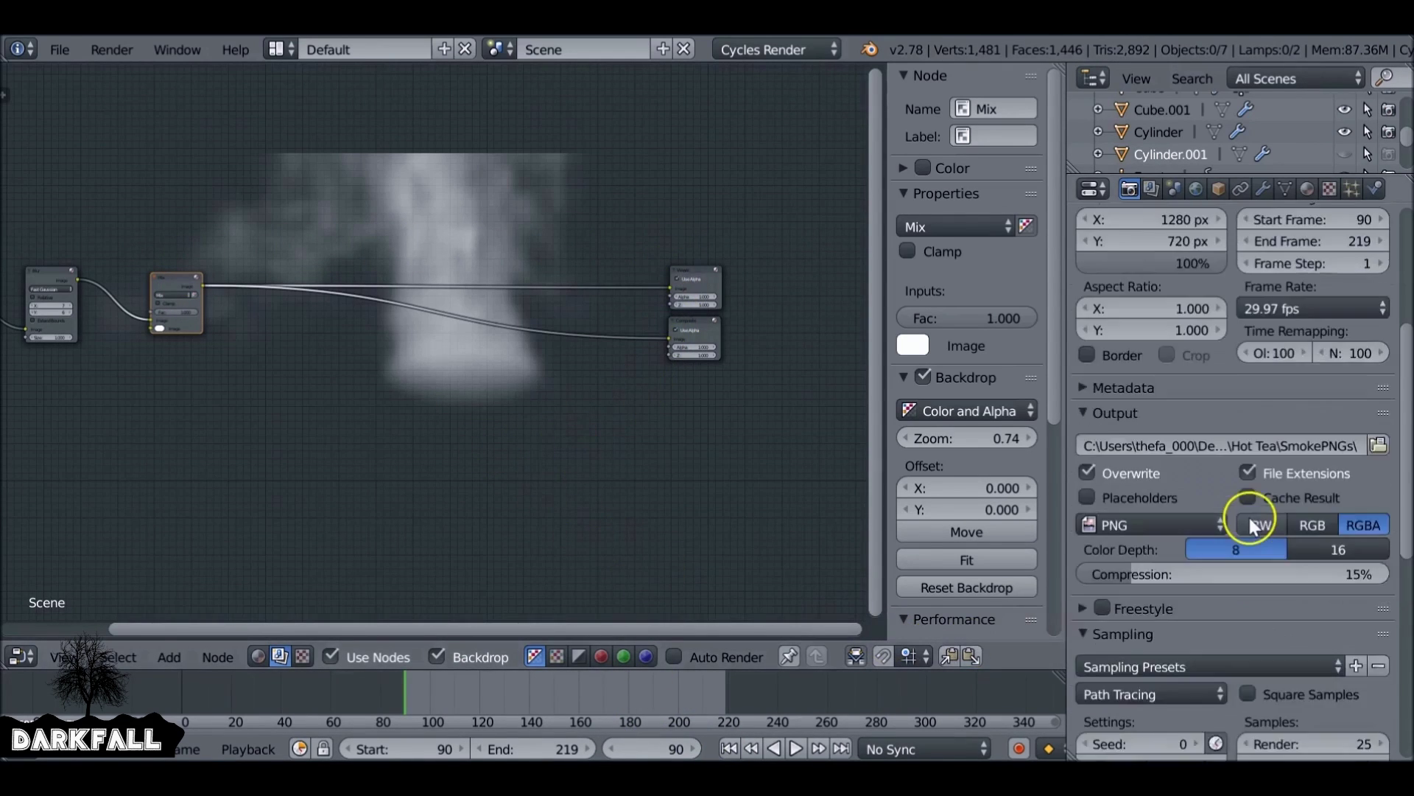
scroll(1249, 517, "up", 8)
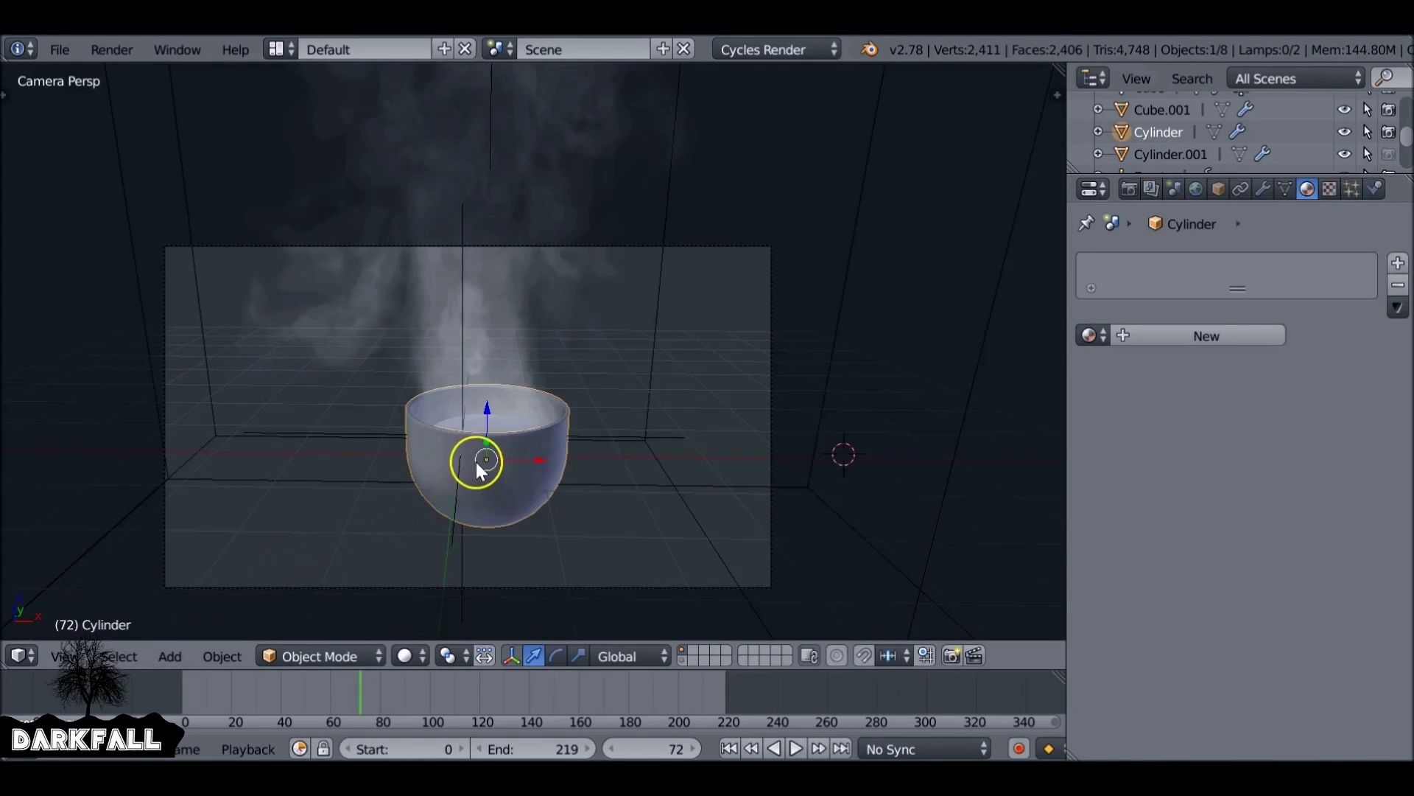
Move the cup object to the second layer.
right_click(478, 459)
right_click(477, 460)
mouse_move(478, 460)
left_mouse_down()
mouse_move(543, 464)
mouse_move(442, 495)
mouse_move(456, 452)
left_mouse_up()
right_click(456, 452)
key("m")
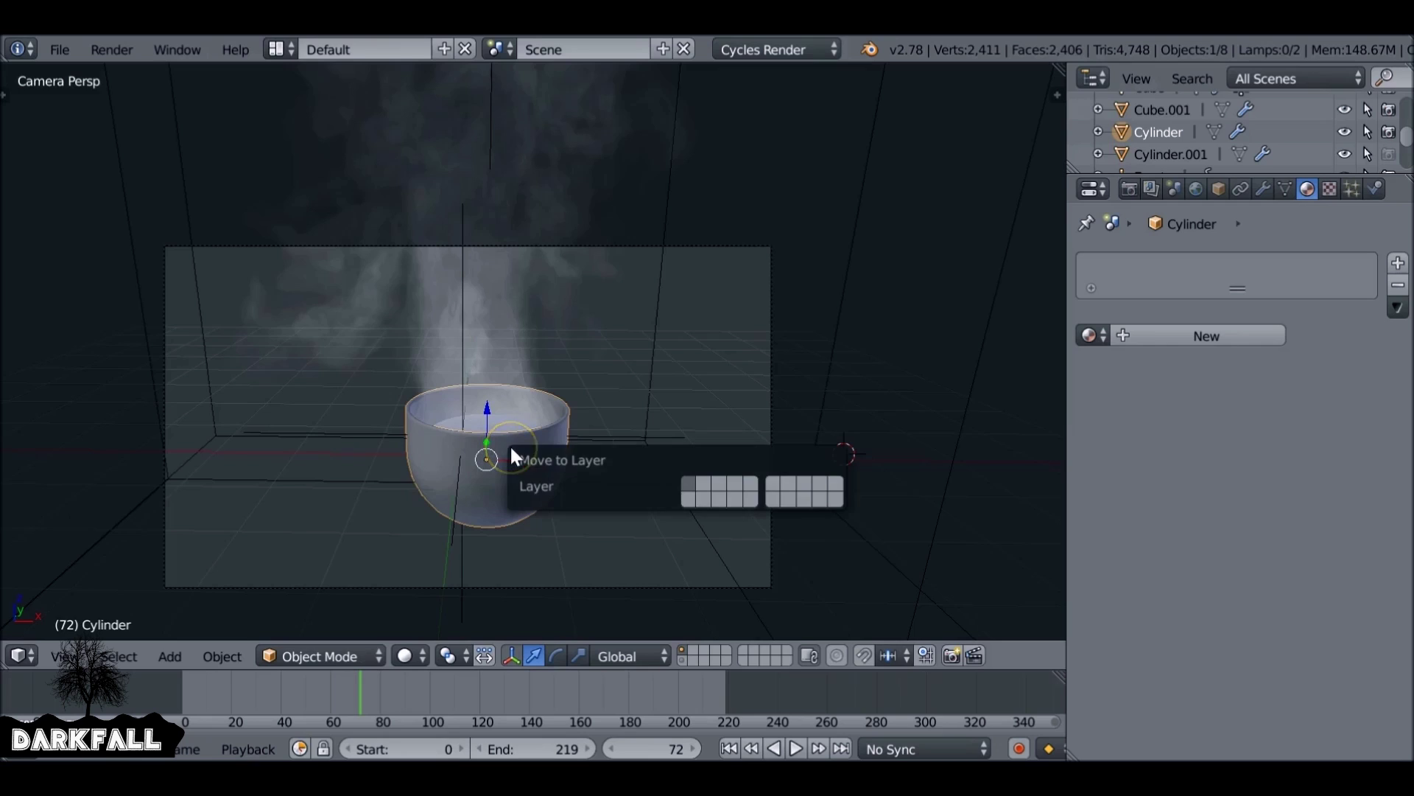
left_click(705, 483)
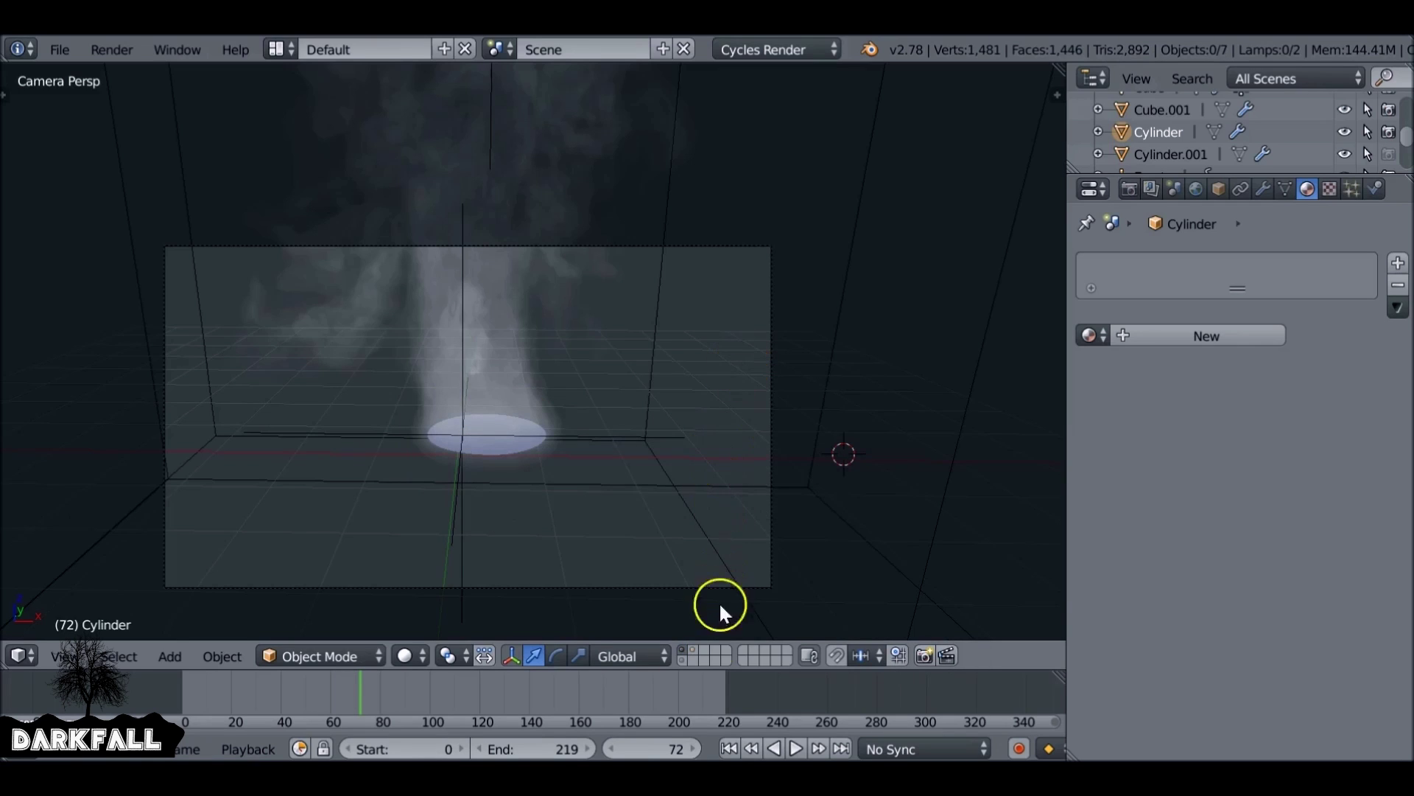
Show only the second layer and open the cup for vertex editing in a right orthographic wireframe view.
left_click(692, 651)
middle_click_drag(572, 433, 563, 467)
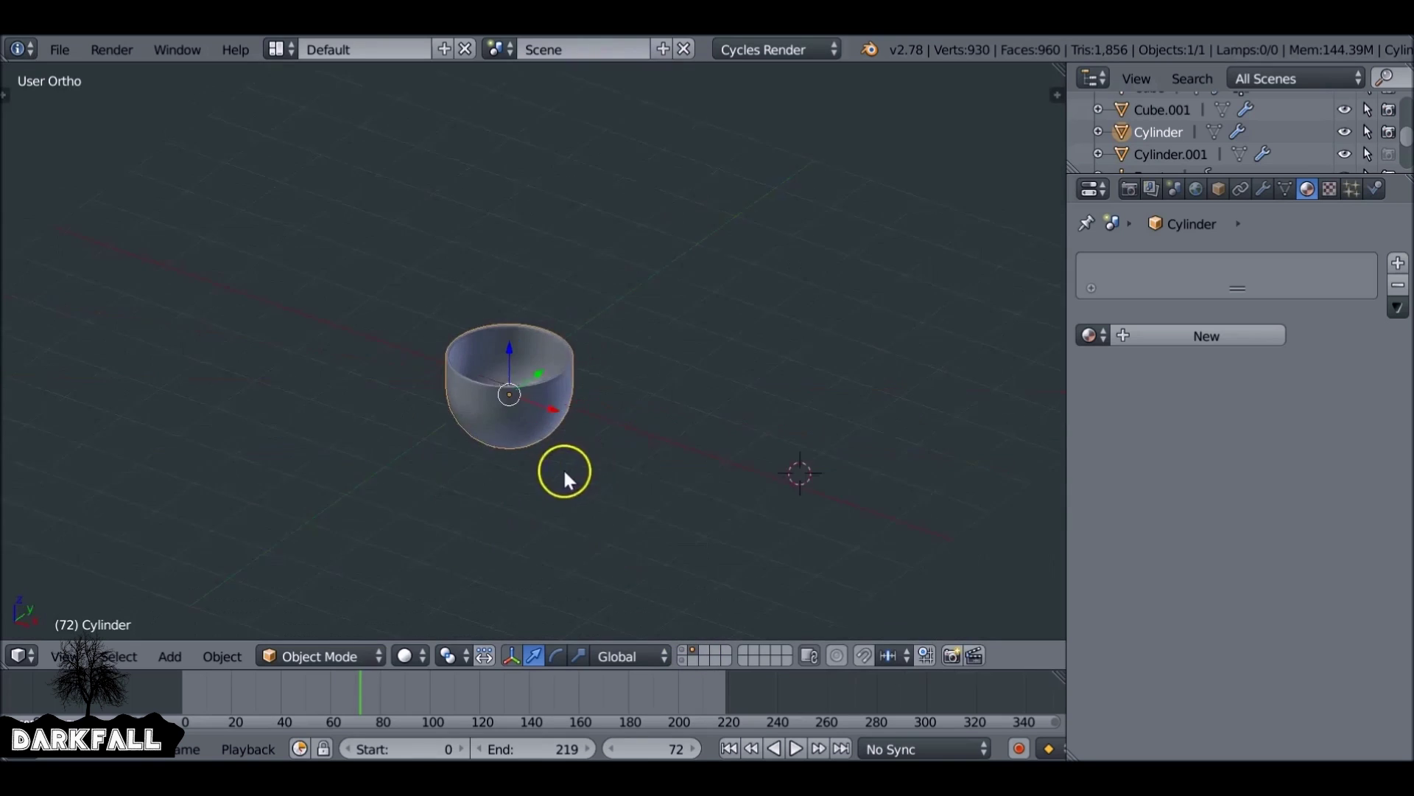
middle_click_drag(484, 484, 527, 479)
key("KP_3")
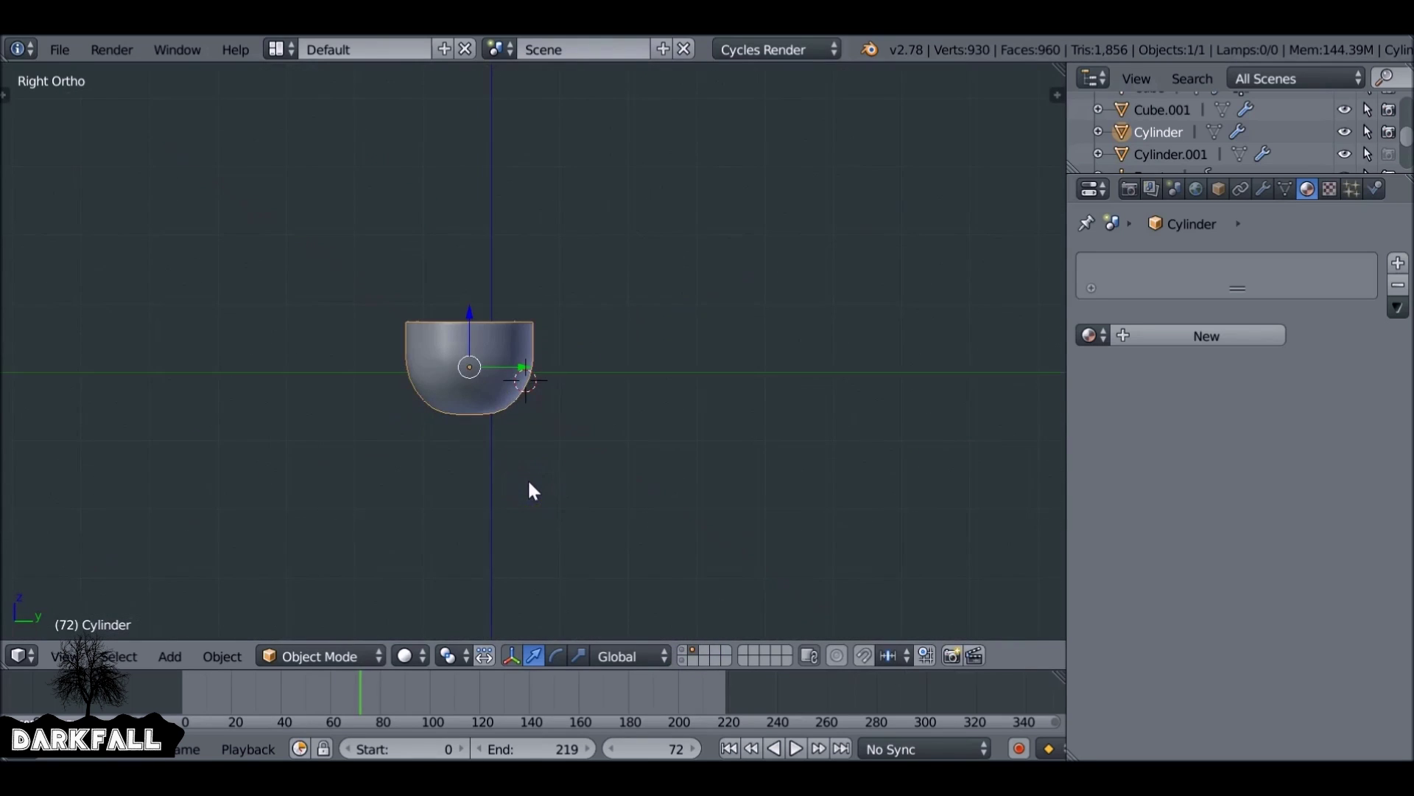
scroll(523, 464, "up", 2)
key("Tab")
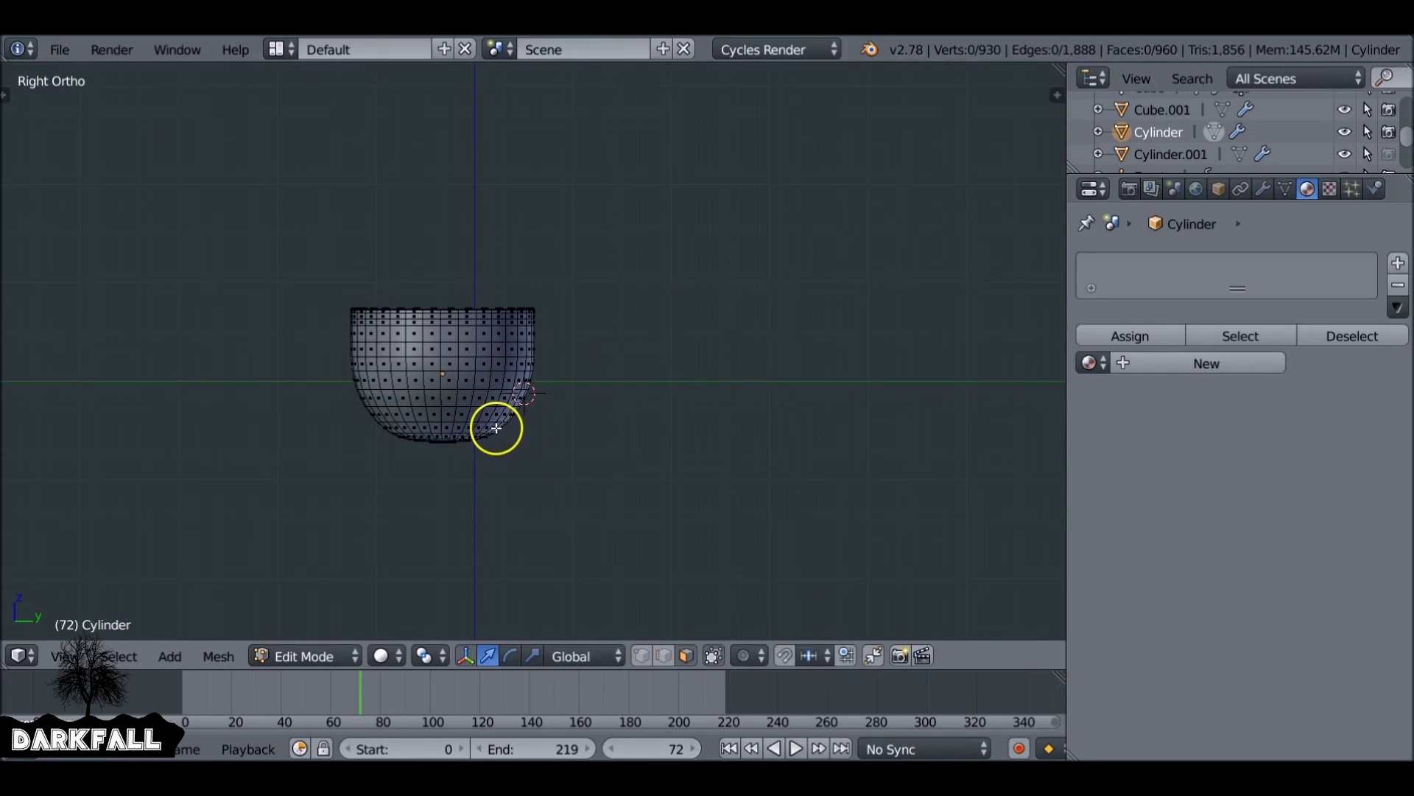
key("z")
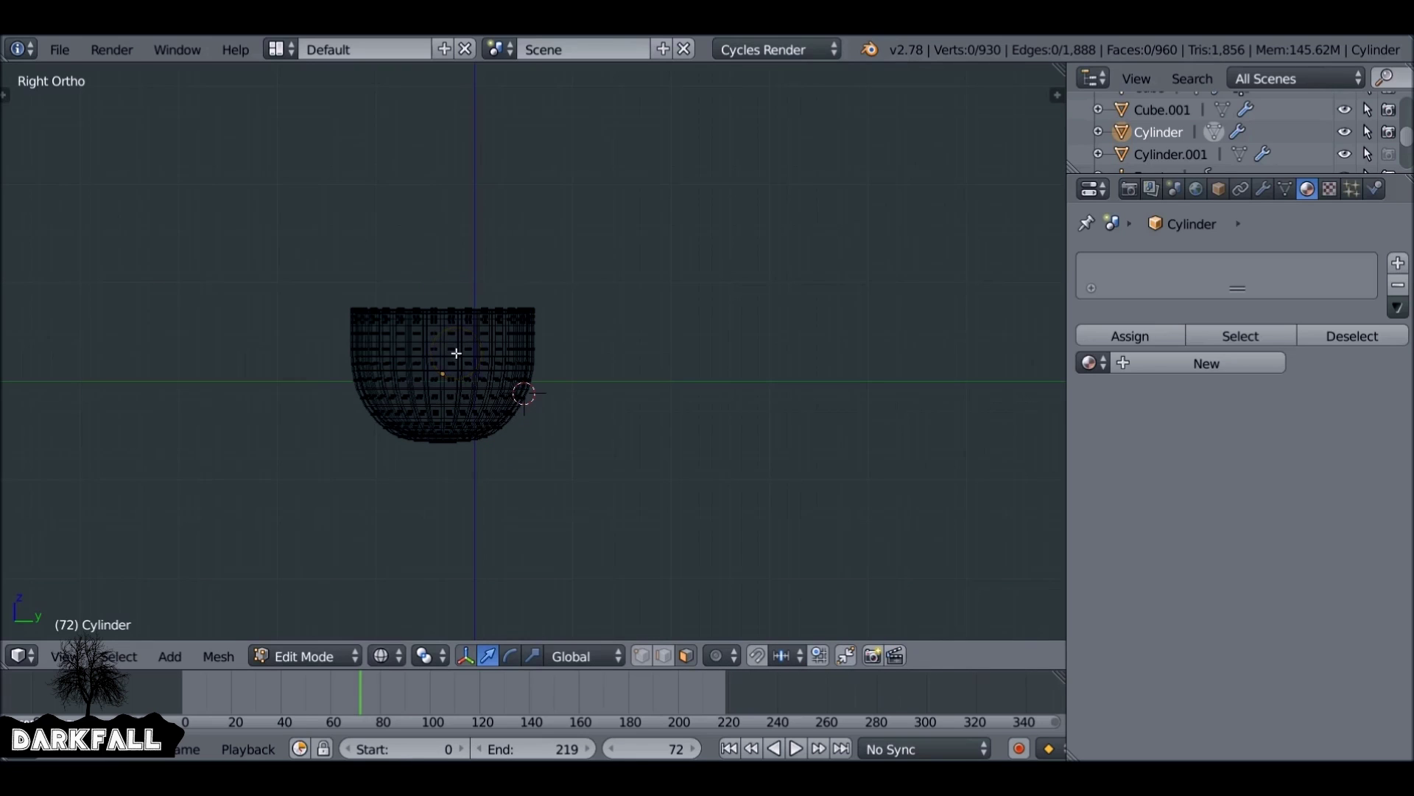
left_click(643, 657)
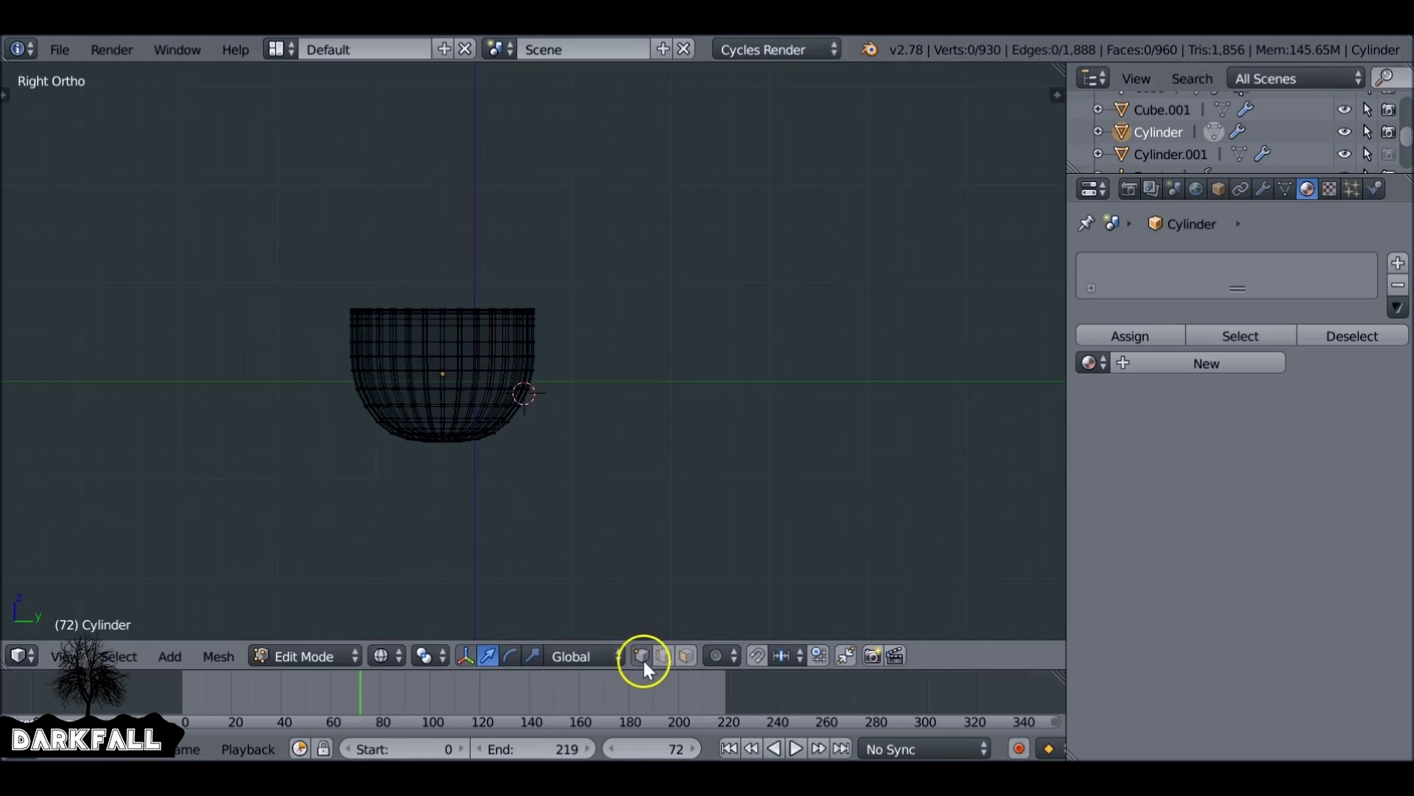
key("b")
left_click_drag(287, 234, 440, 519)
key("a")
Box-select the cup's back-half vertices, refine the selection along the centre line, delete them and return to Object Mode.
key("b")
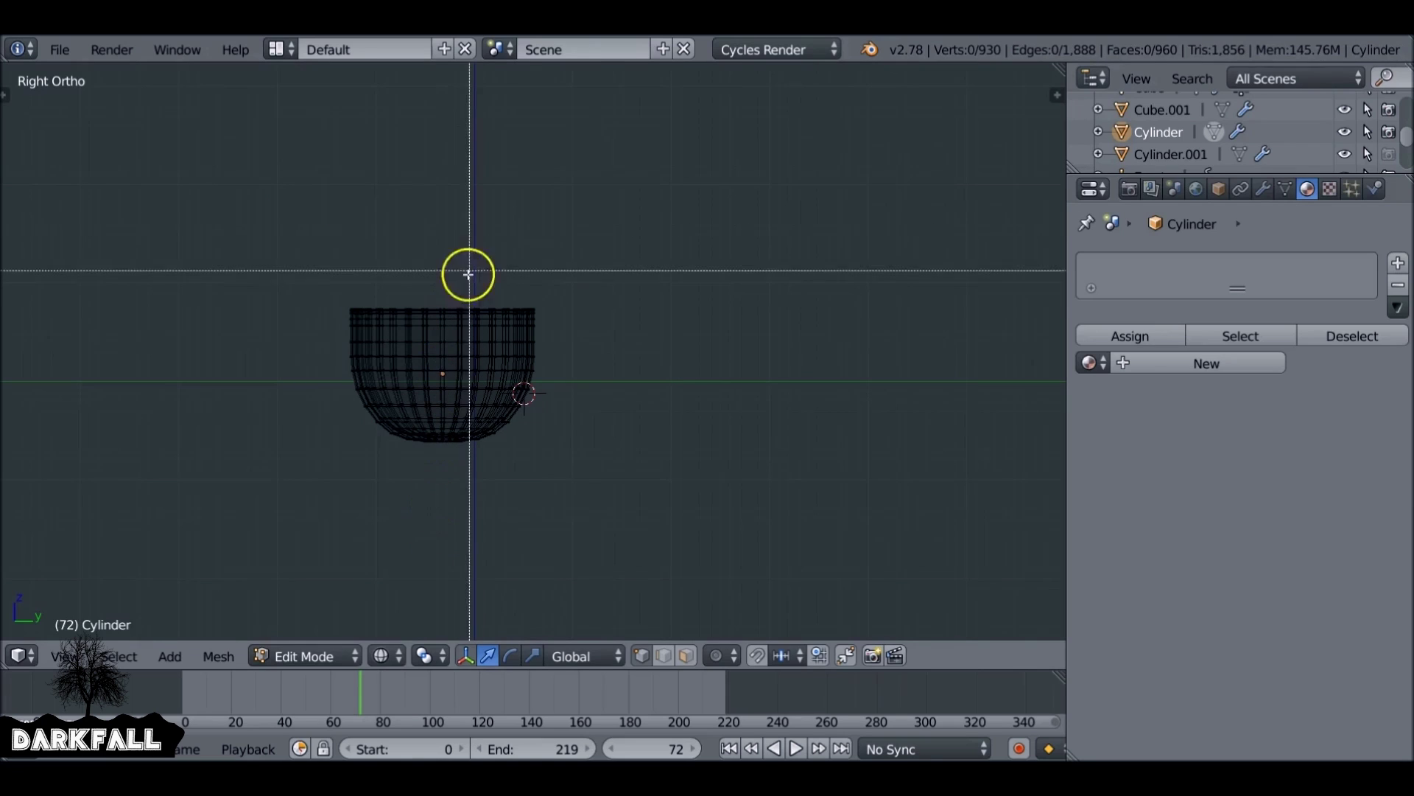
left_click_drag(601, 252, 438, 551)
middle_click_drag(436, 553, 432, 448)
scroll(429, 439, "up", 4)
scroll(347, 388, "up", 1)
key("b")
middle_click_drag(296, 350, 339, 424)
key("b")
middle_click_drag(325, 475, 340, 513)
key("b")
mouse_move(339, 408)
middle_mouse_down()
mouse_move(343, 448)
mouse_move(372, 366)
mouse_move(476, 310)
mouse_move(542, 366)
middle_mouse_up()
key("z")
scroll(496, 325, "down", 3)
key("x")
left_click(542, 368)
key("Tab")
Examine the remaining front half of the cup through the camera at frame 201, and return to the first frame.
key("KP_5")
key("KP_0")
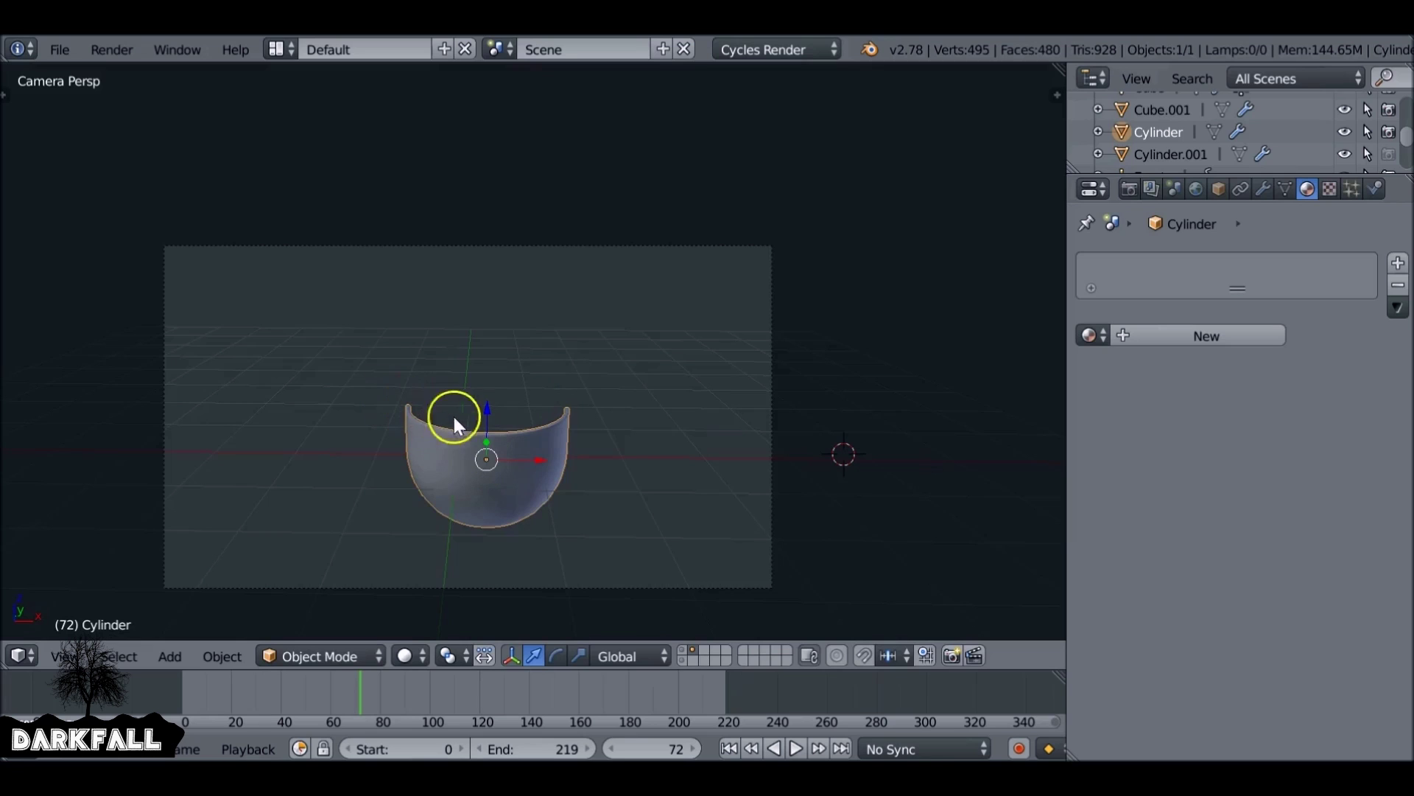
left_click_drag(373, 683, 680, 673)
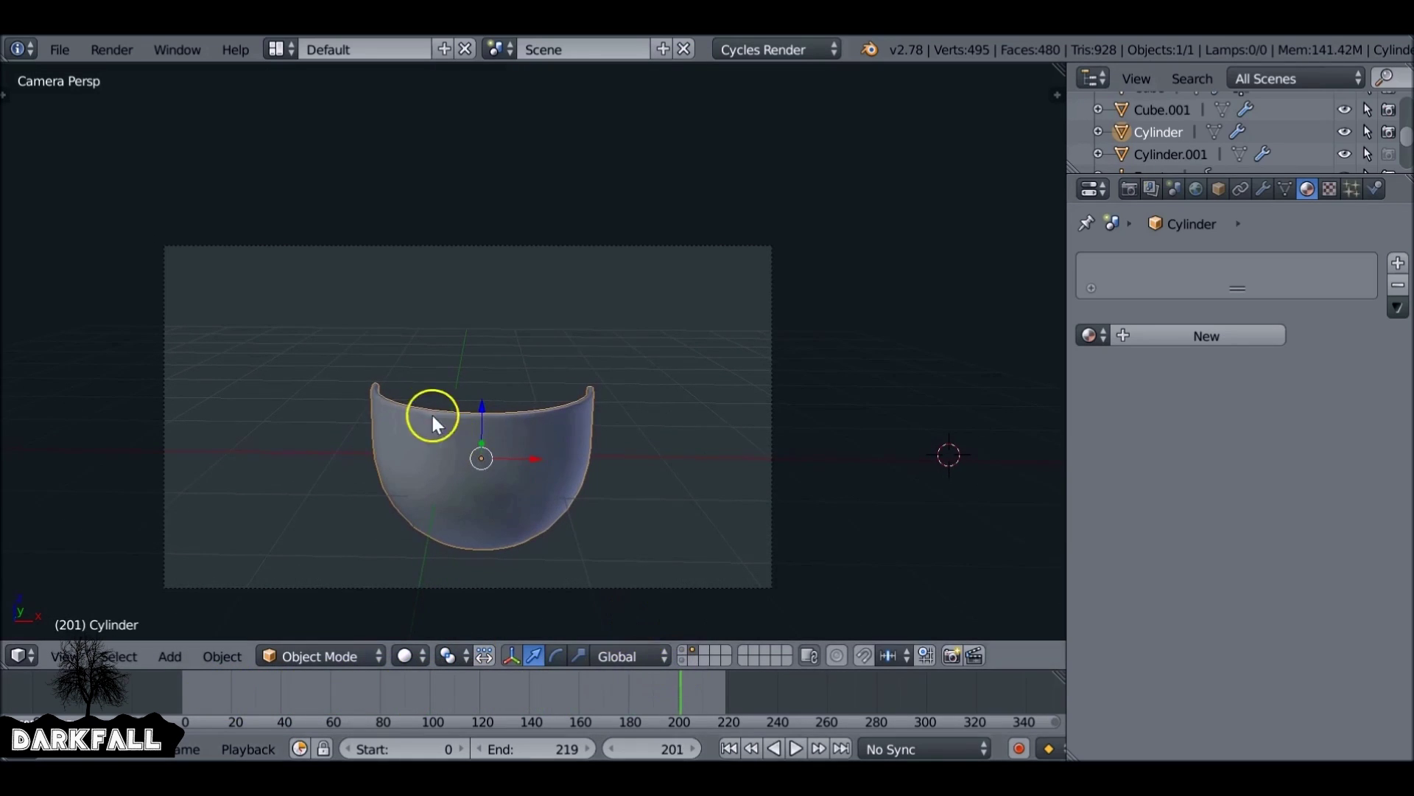
left_click(730, 747)
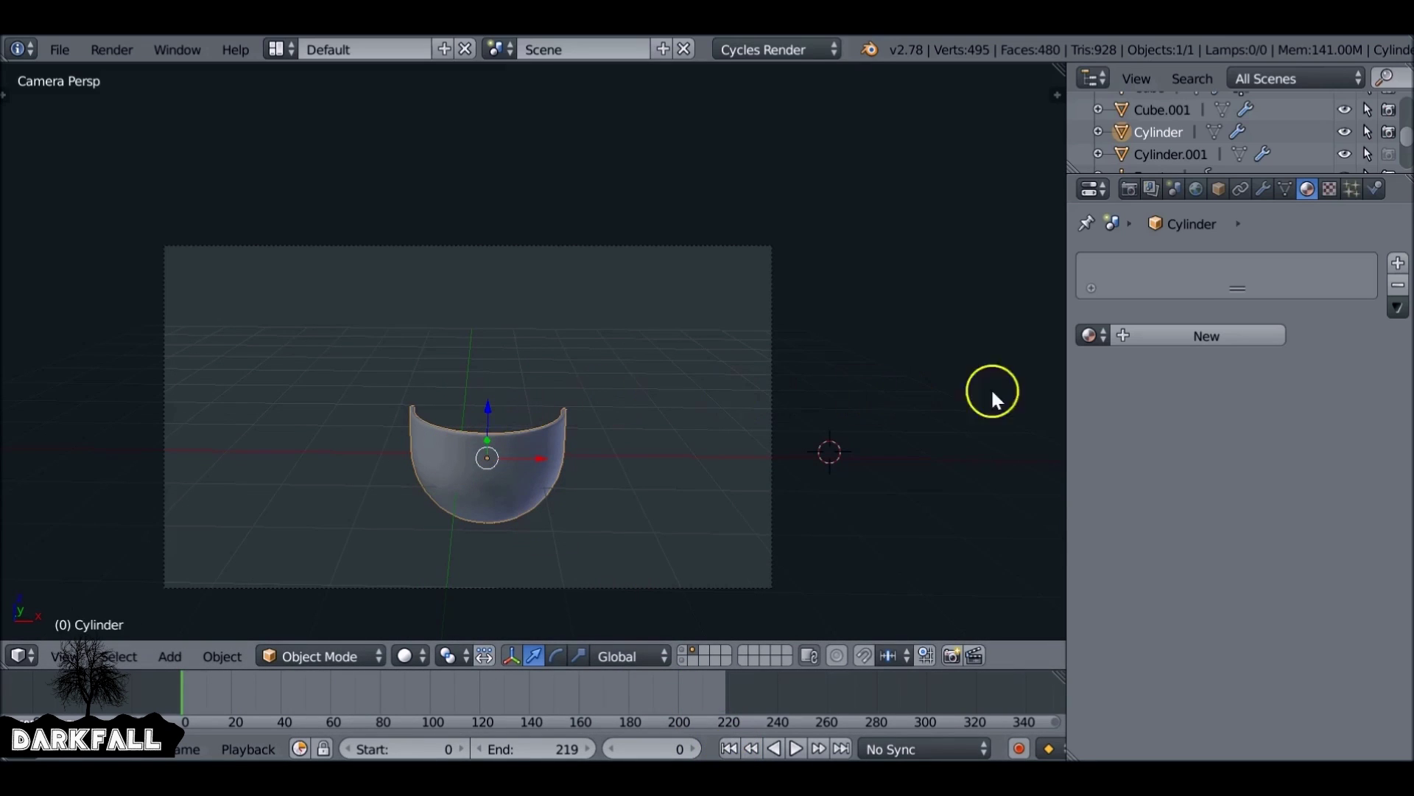
Create a new material for the front-half cup and set its Diffuse BSDF color to black.
left_click(1208, 331)
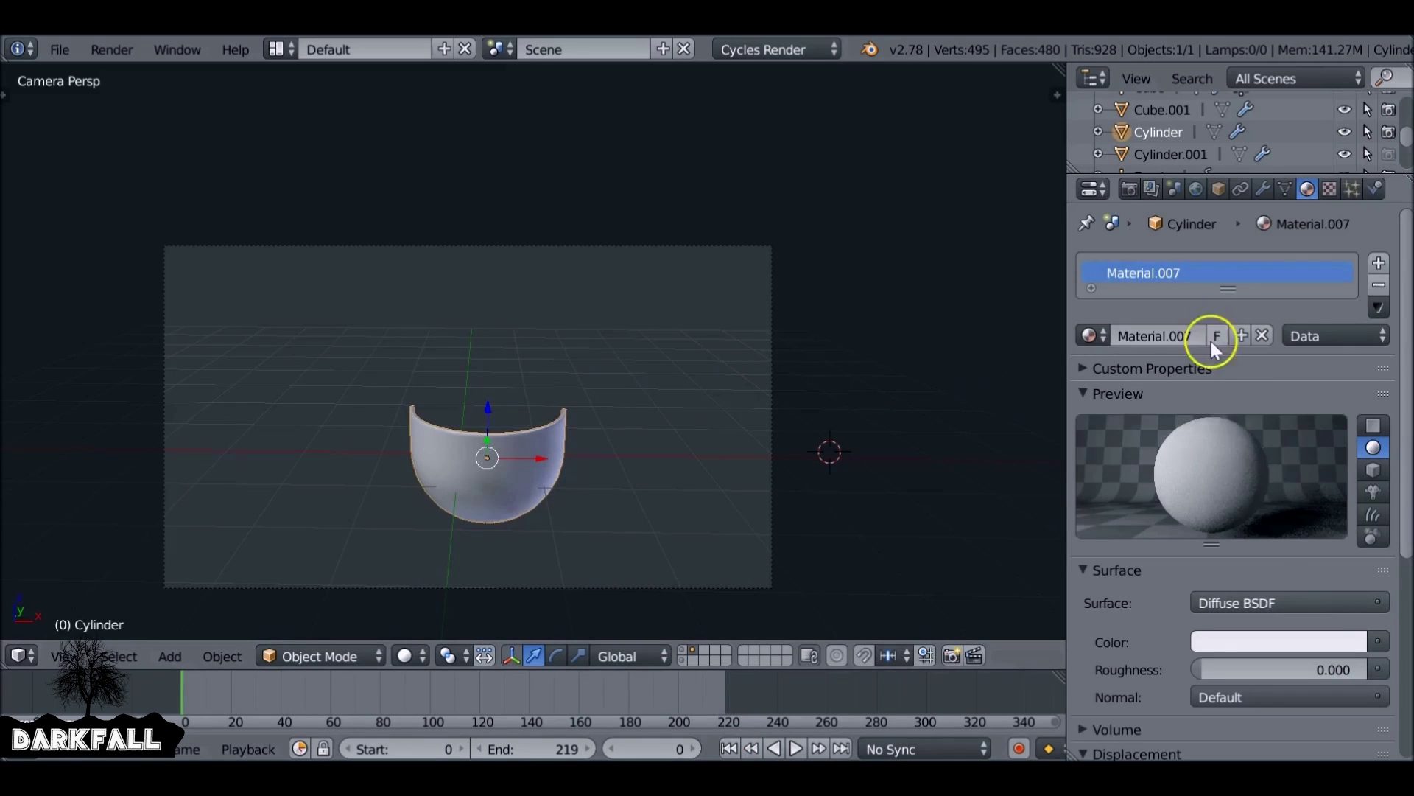
left_click(1283, 642)
left_click_drag(1355, 334, 1349, 475)
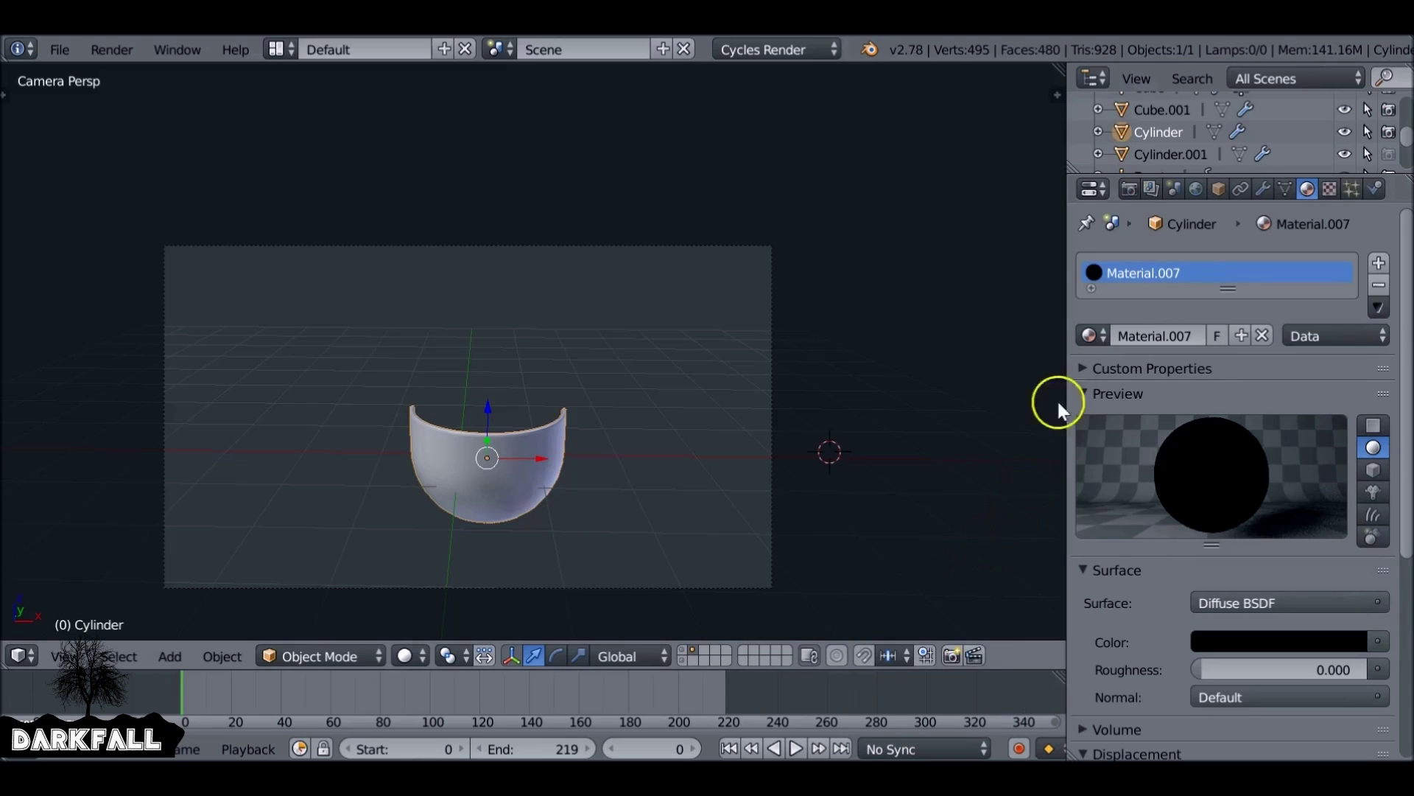
Show only the first scene layer and restrict RenderLayer to the first layer.
left_click(1151, 190)
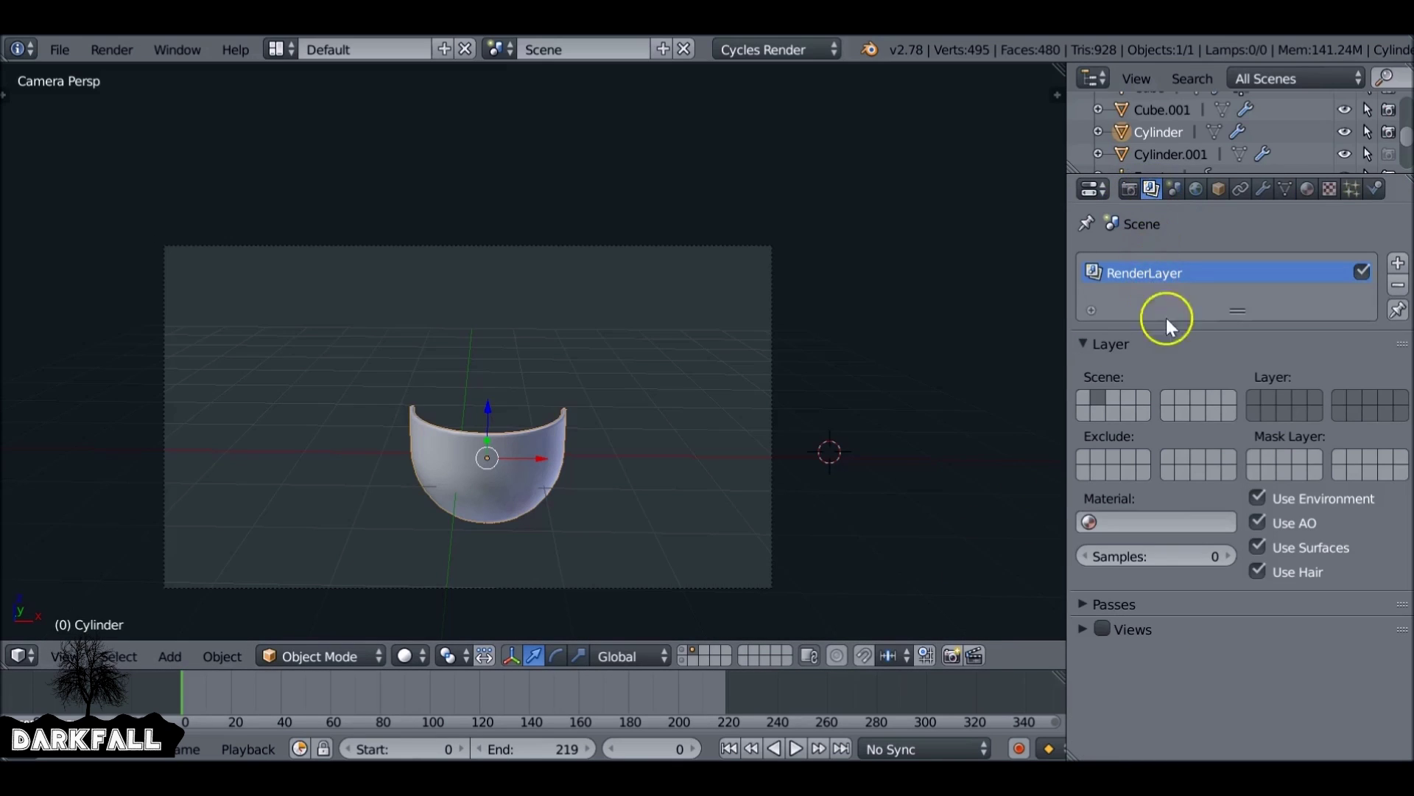
left_click(685, 652)
left_click(695, 650)
left_click(685, 652)
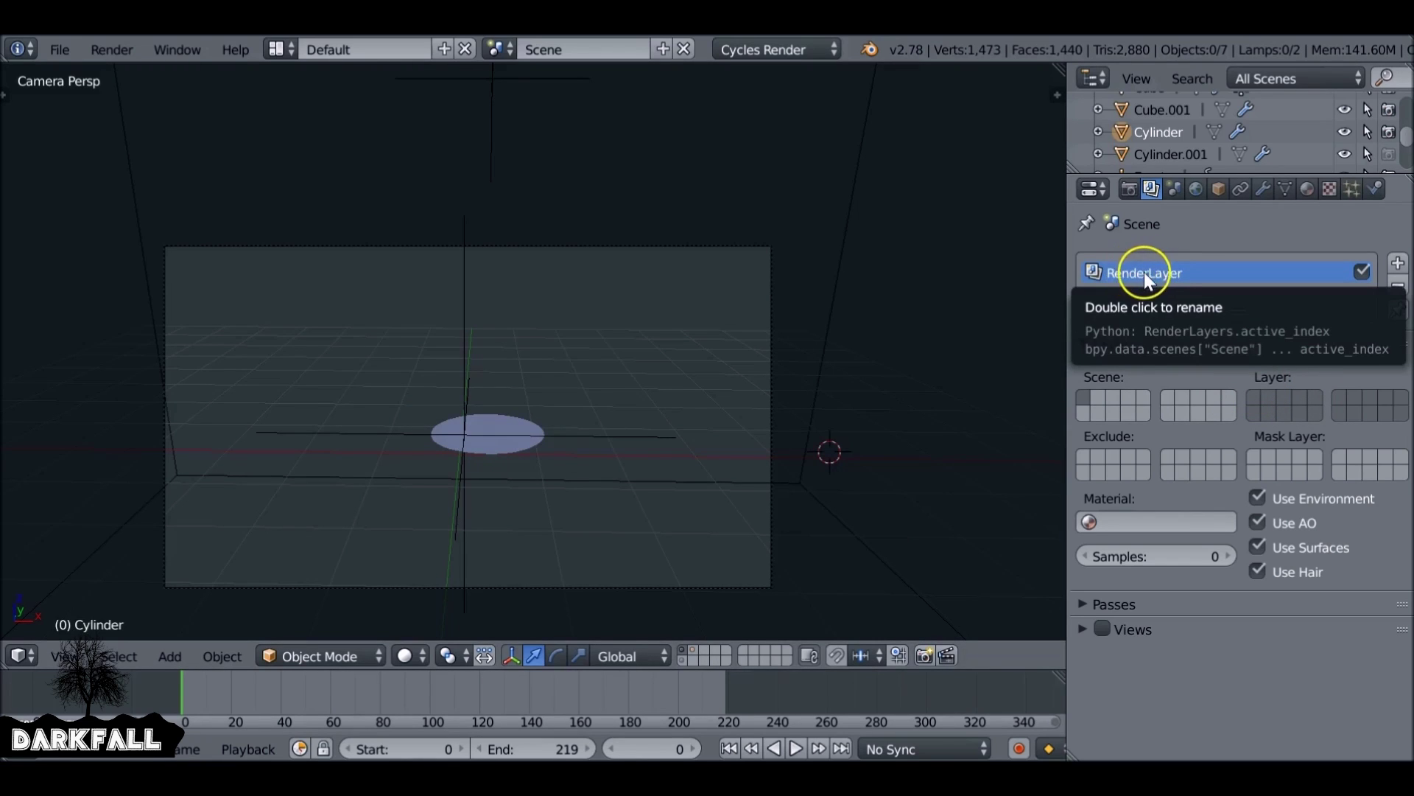
left_click(1255, 398)
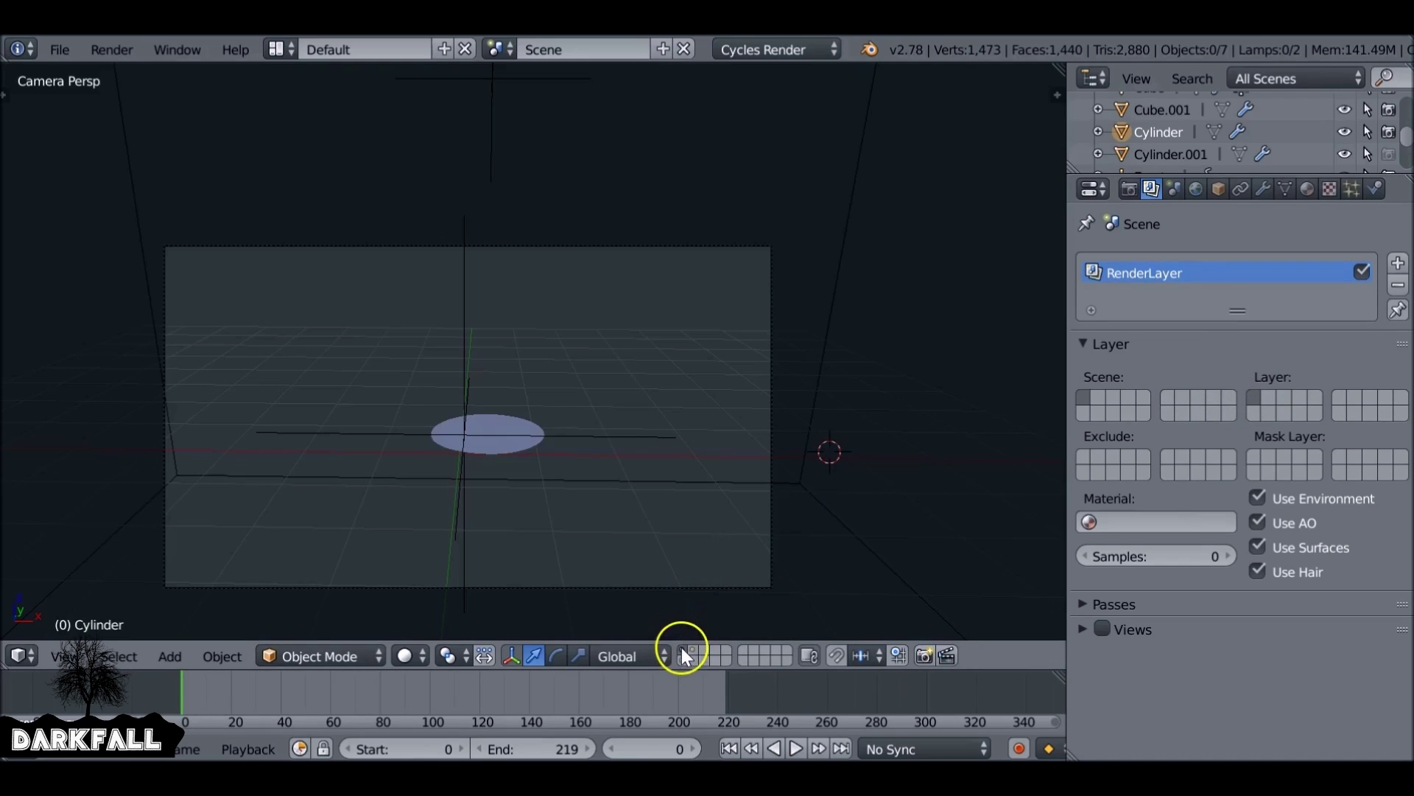
Hide the Cylinder.001 disc at the smoke's base in the viewport and preview the smoke animation around frame 90.
left_click_drag(372, 688, 409, 703)
right_click(498, 430)
right_click(498, 430)
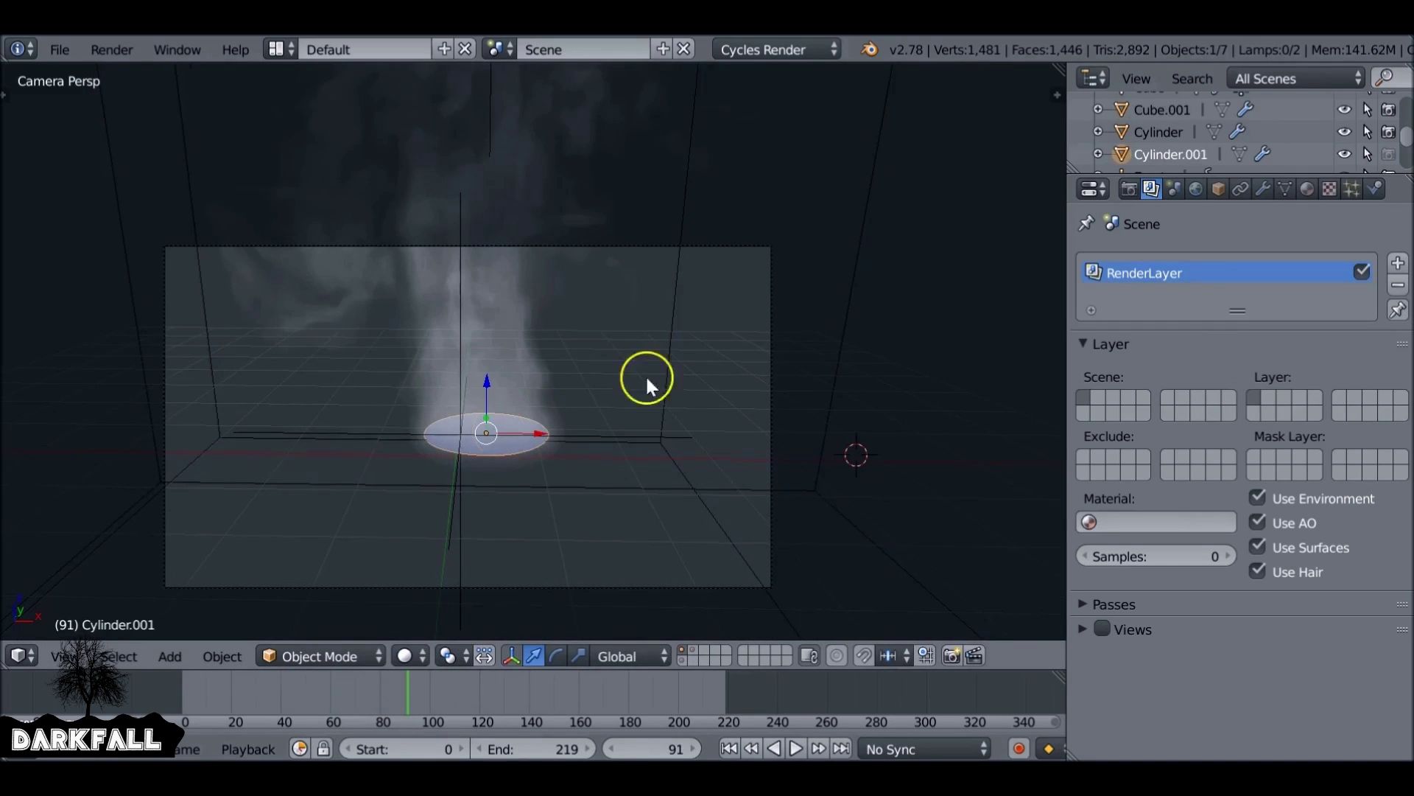
left_click(1345, 153)
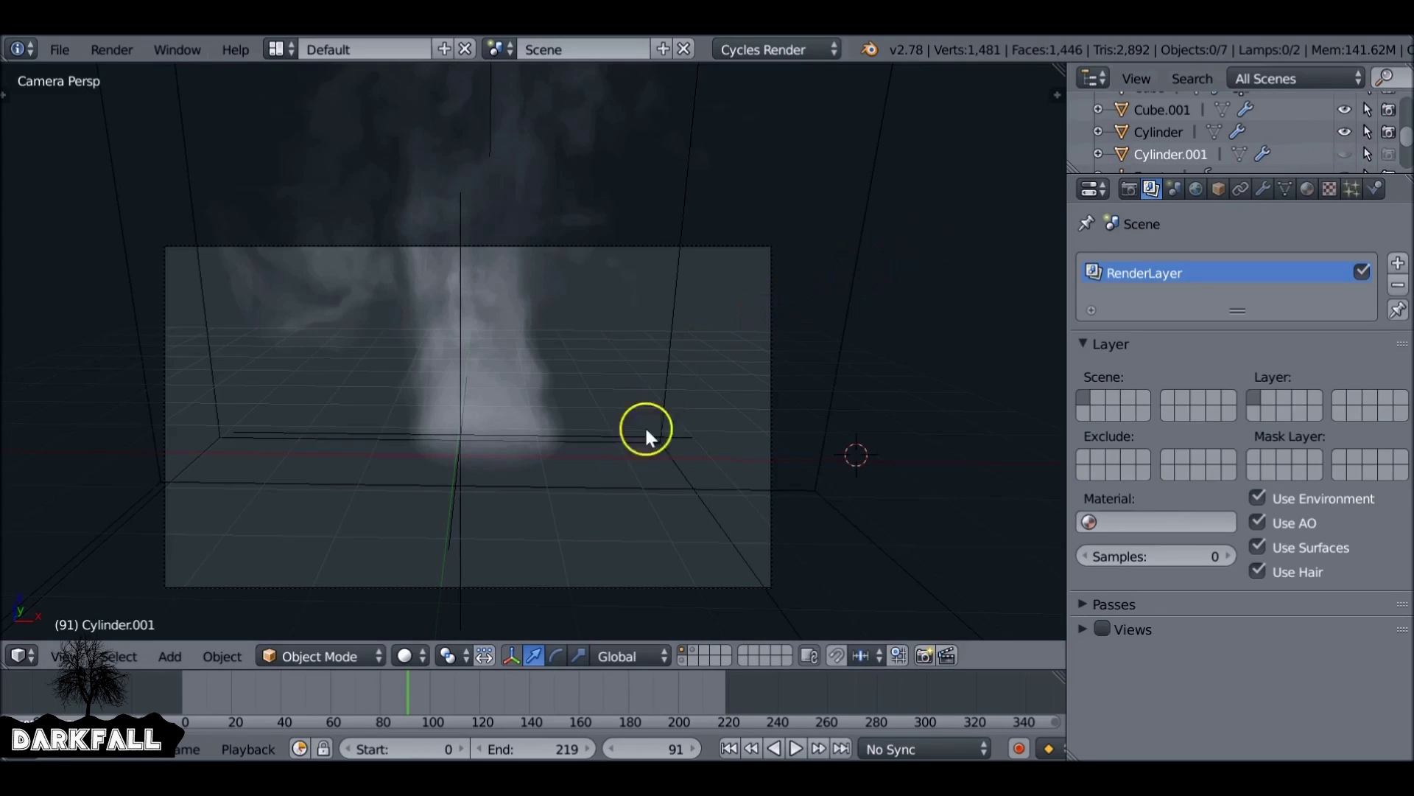
key("alt+a")
left_click_drag(439, 704, 400, 704)
key("alt+a")
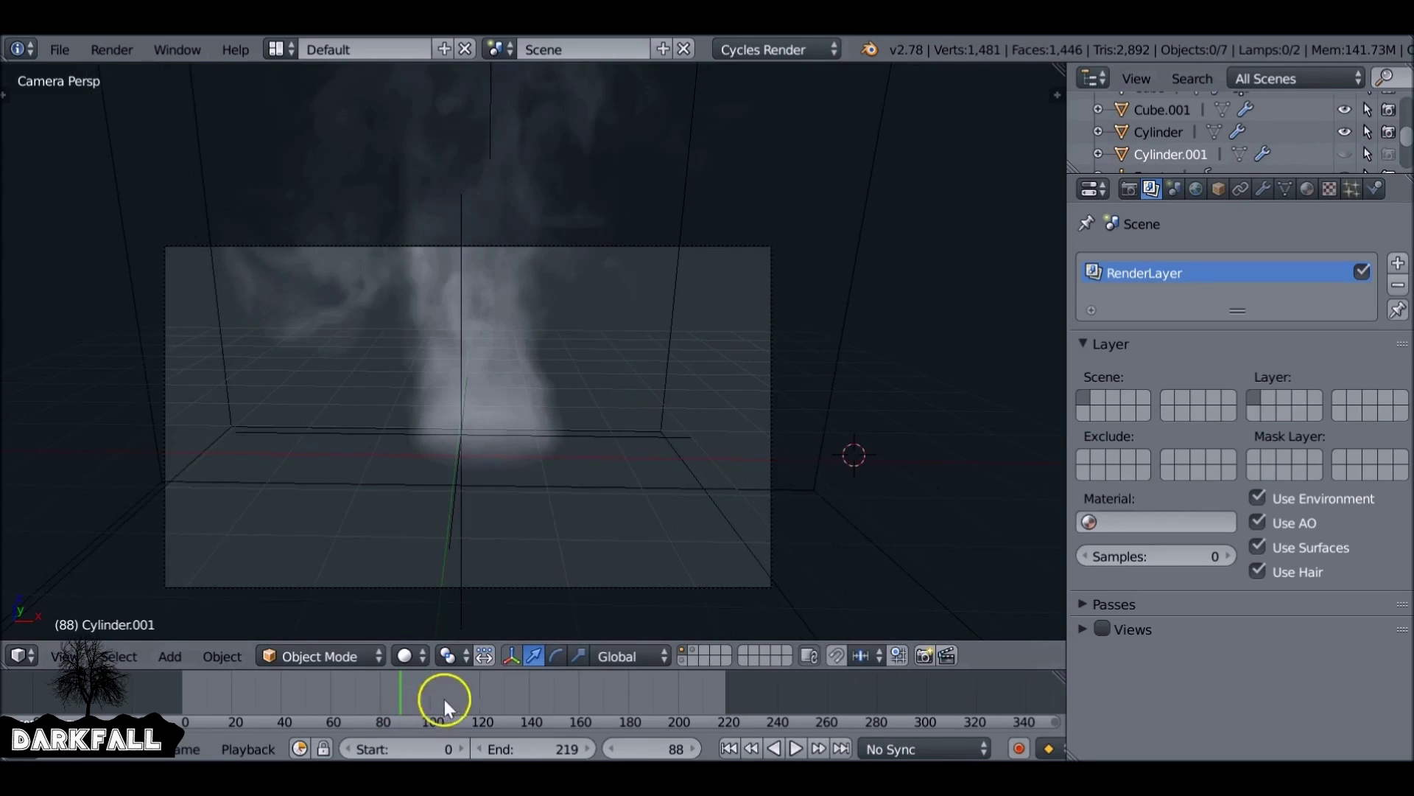
Show the cup's second scene layer alongside the first and add a second render layer named Mask.
left_click(691, 651, "shift")
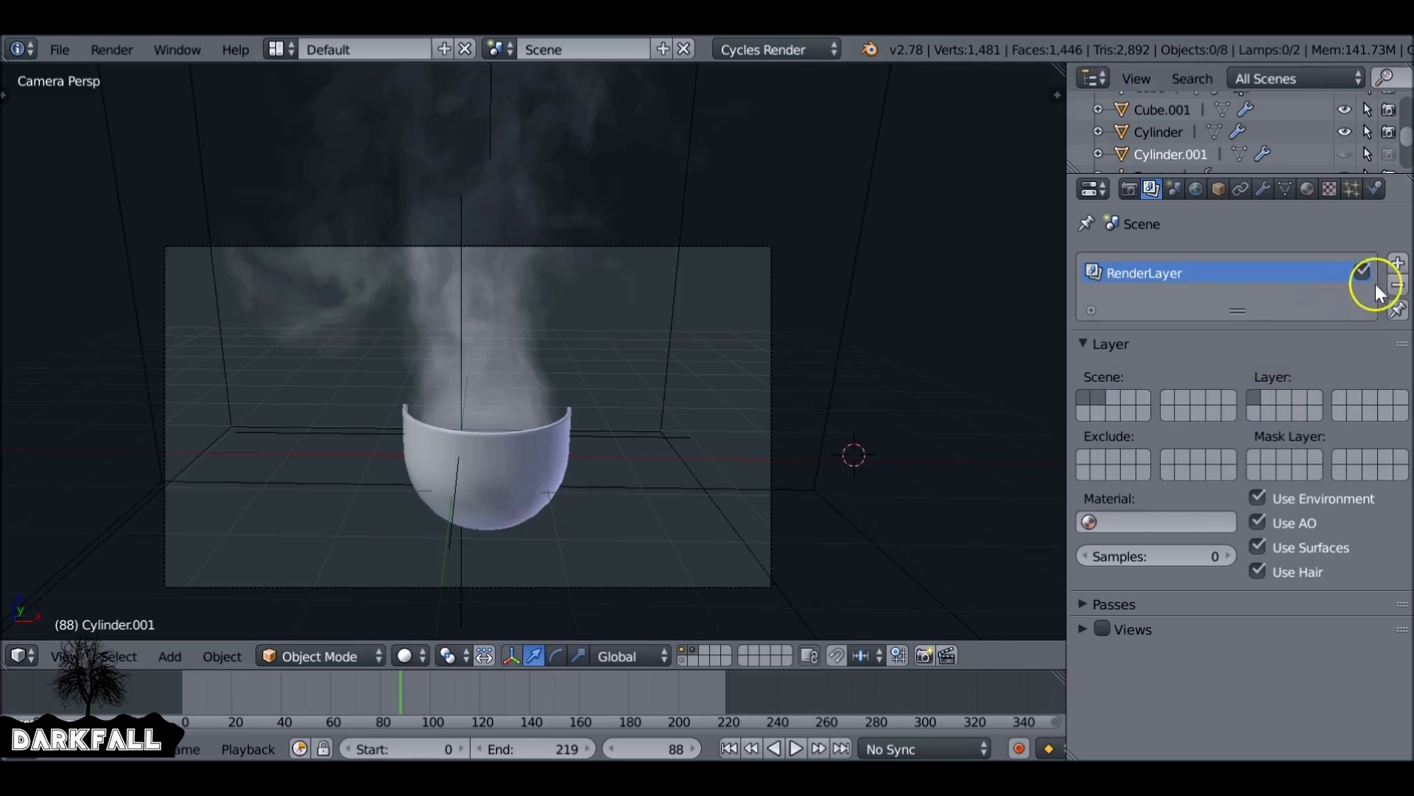
left_click(1399, 264)
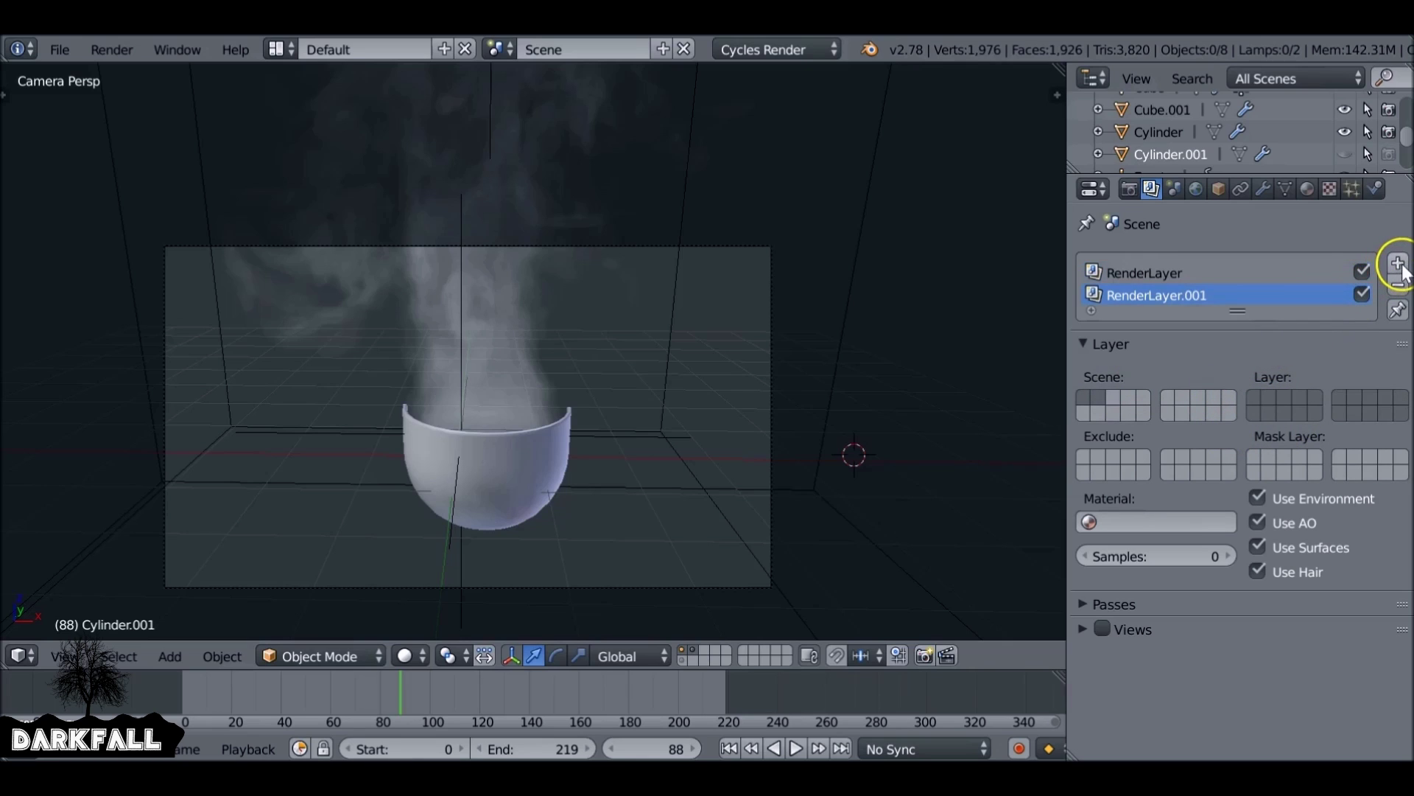
double_click(1189, 294)
type("Mask")
key("Return")
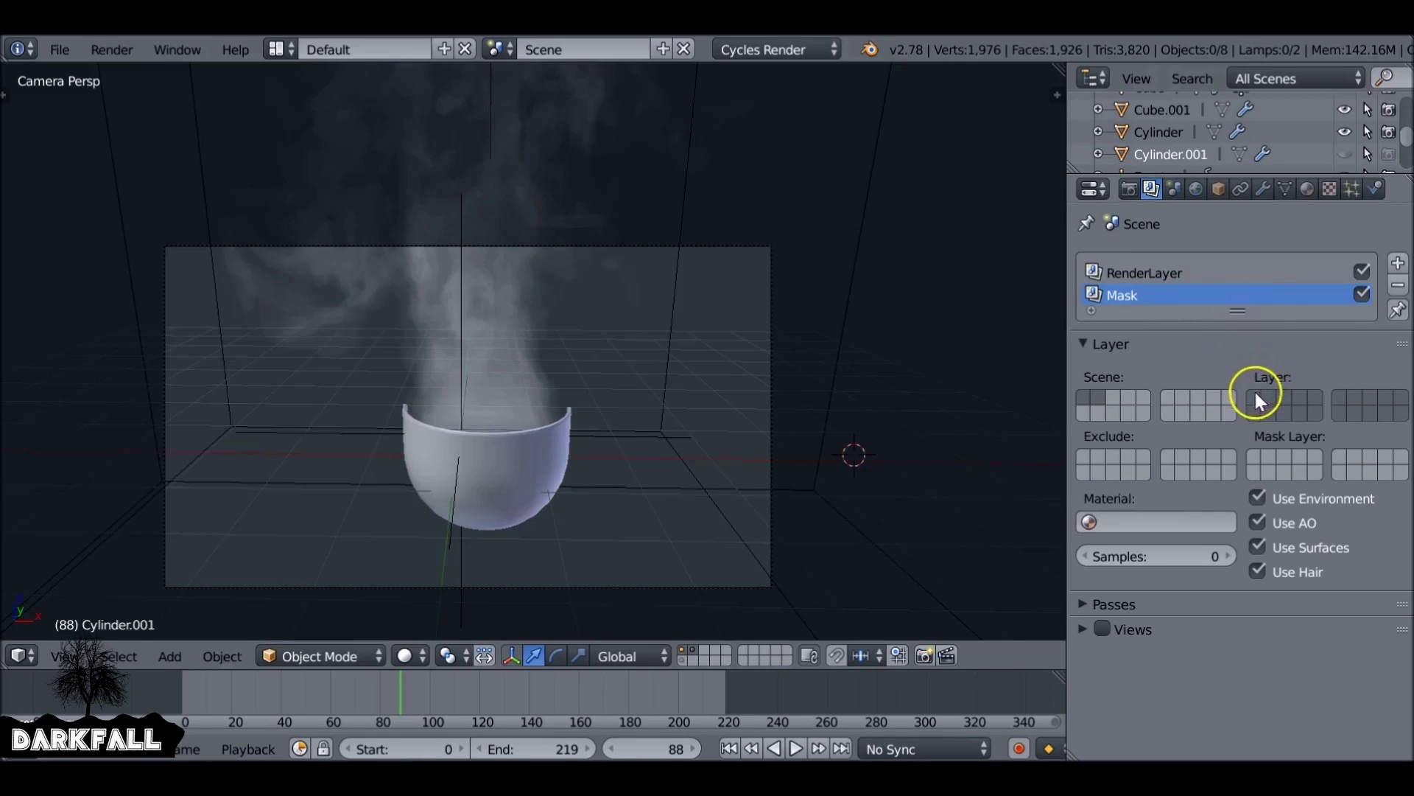
Restrict the Mask render layer to the second scene layer, and check the cup's layer alone before showing both layers again.
left_click(1140, 274)
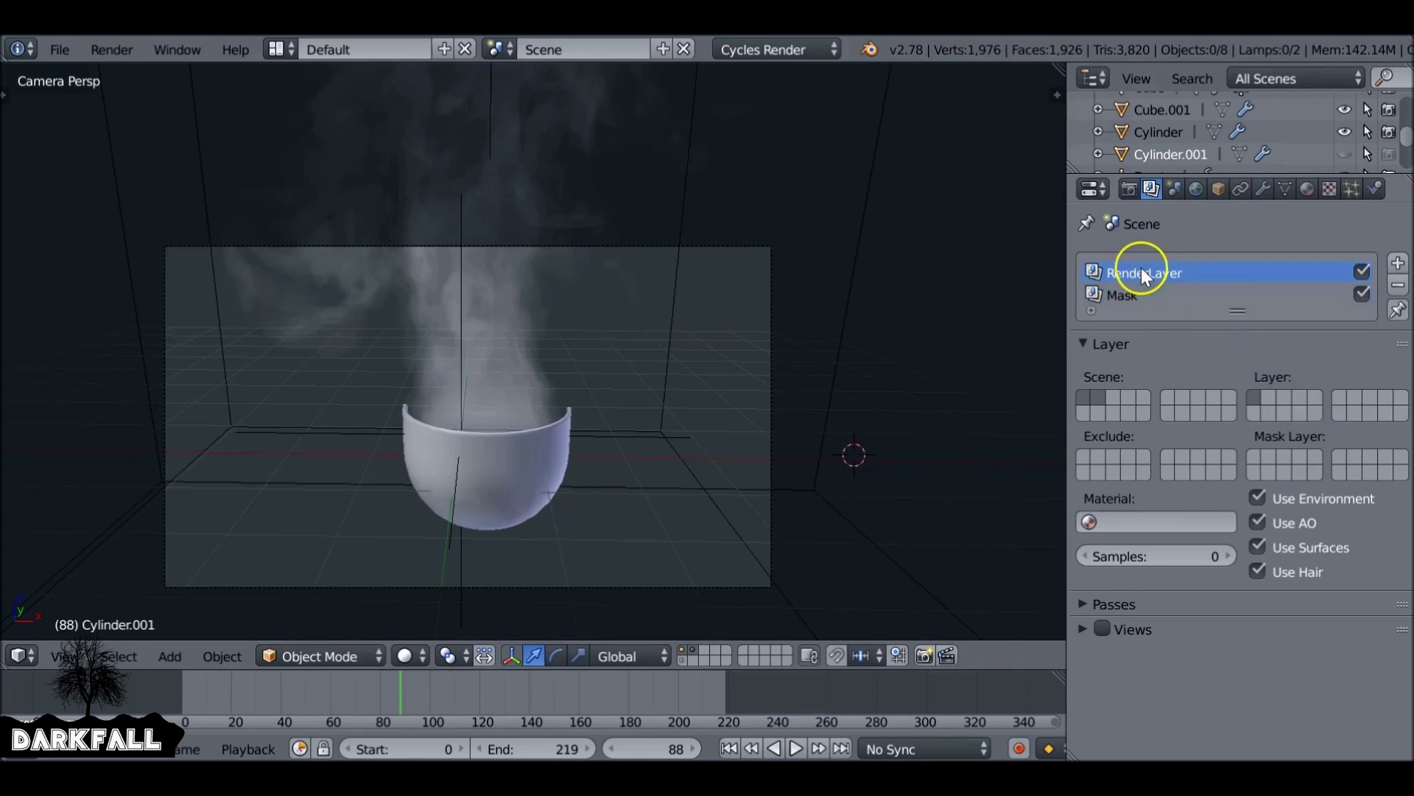
left_click(1170, 293)
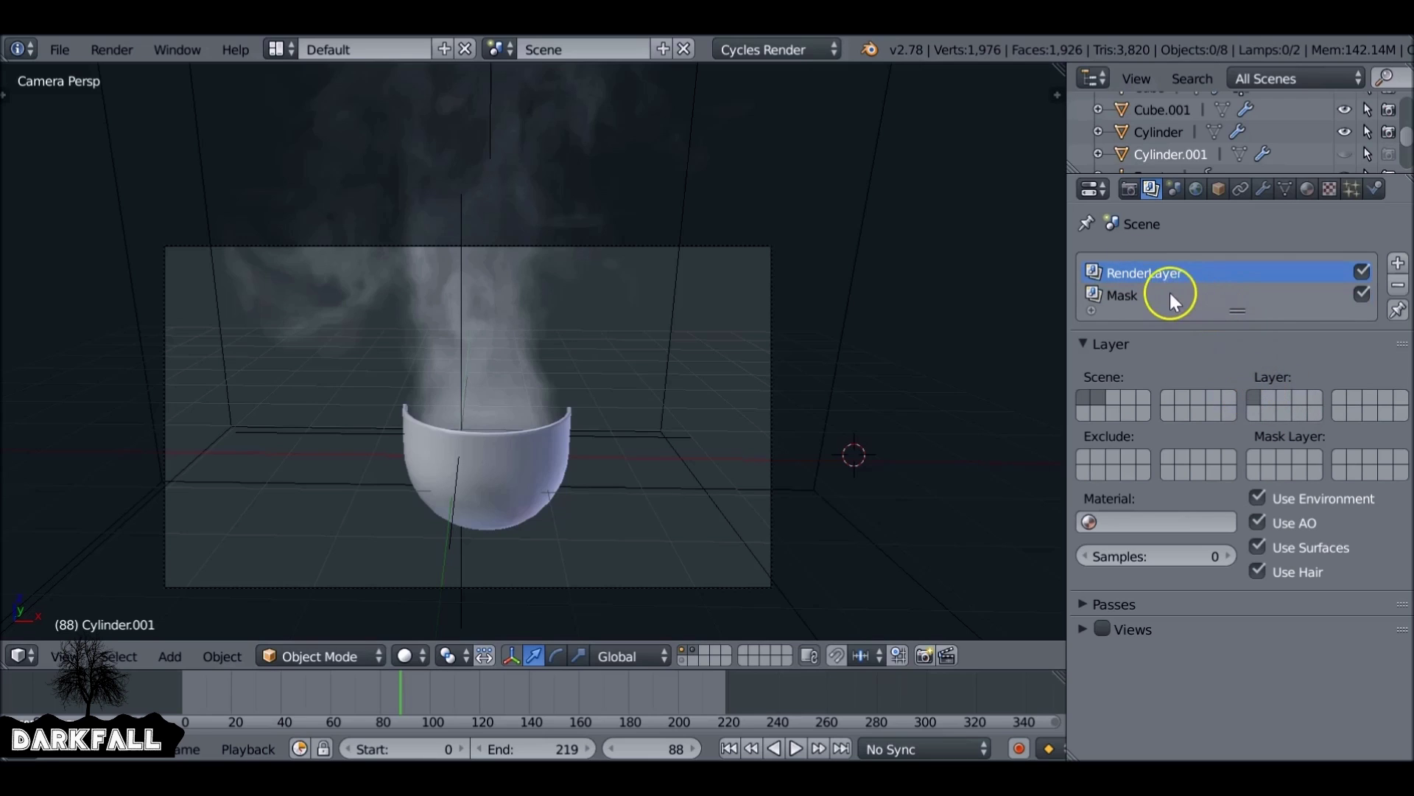
left_click(1267, 391)
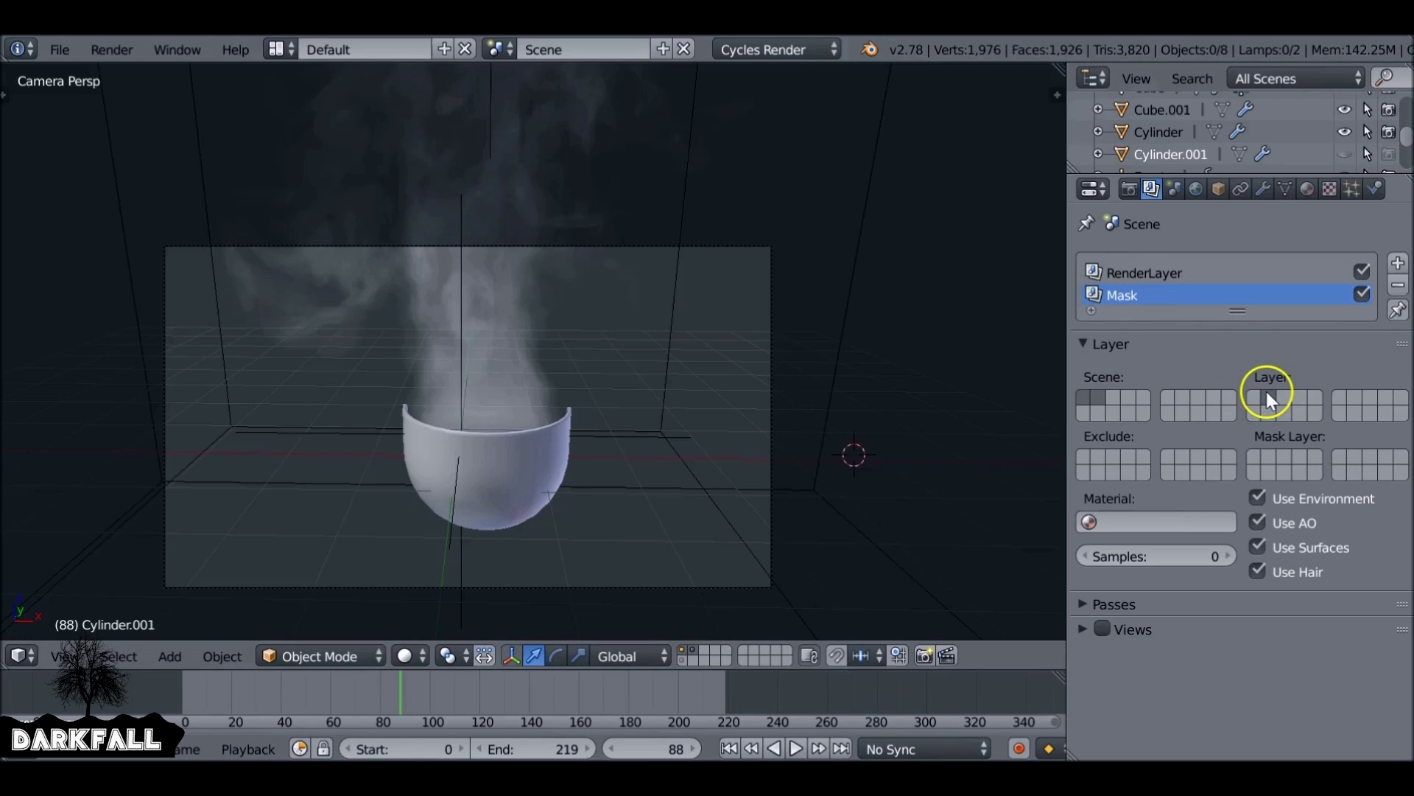
left_click(683, 648)
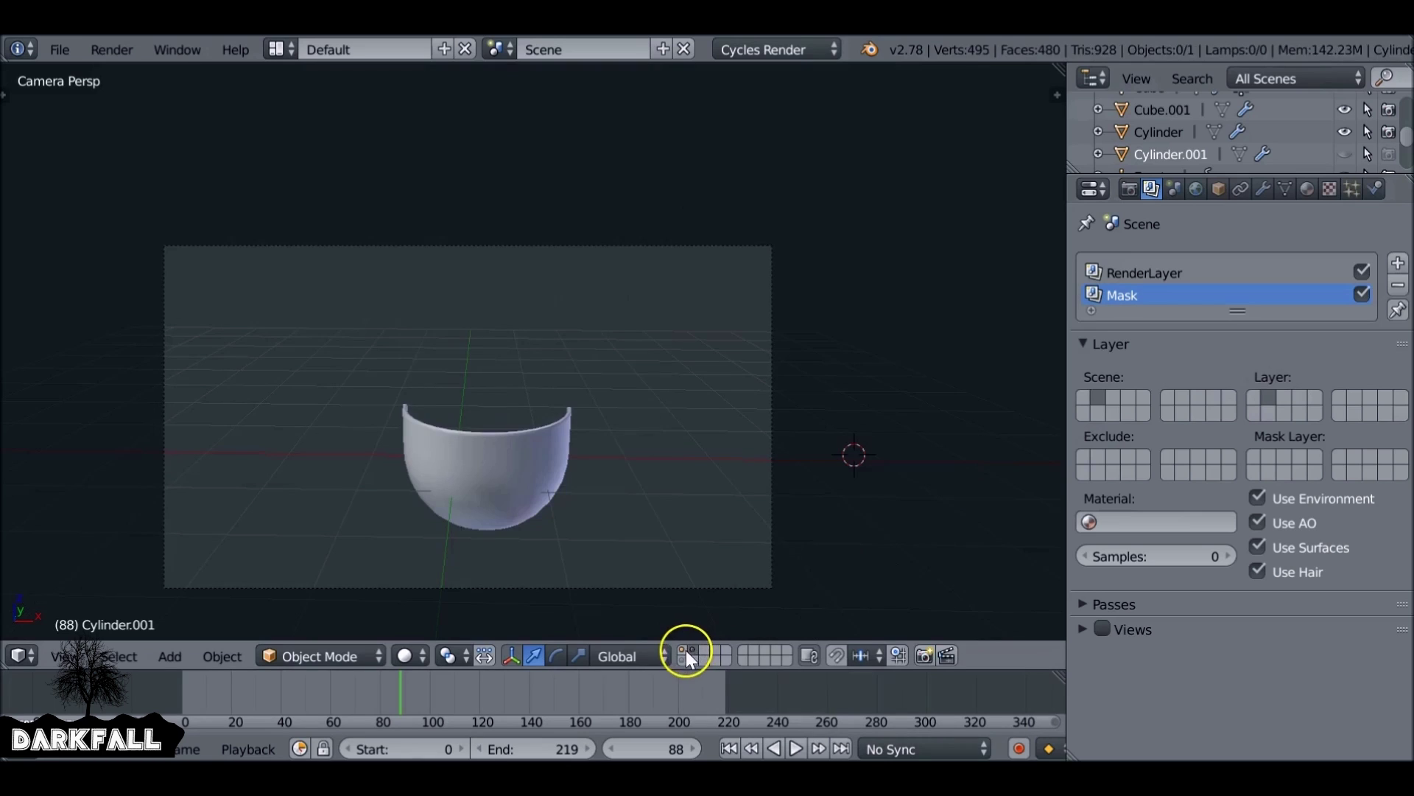
left_click(692, 649)
left_click(682, 649, "shift")
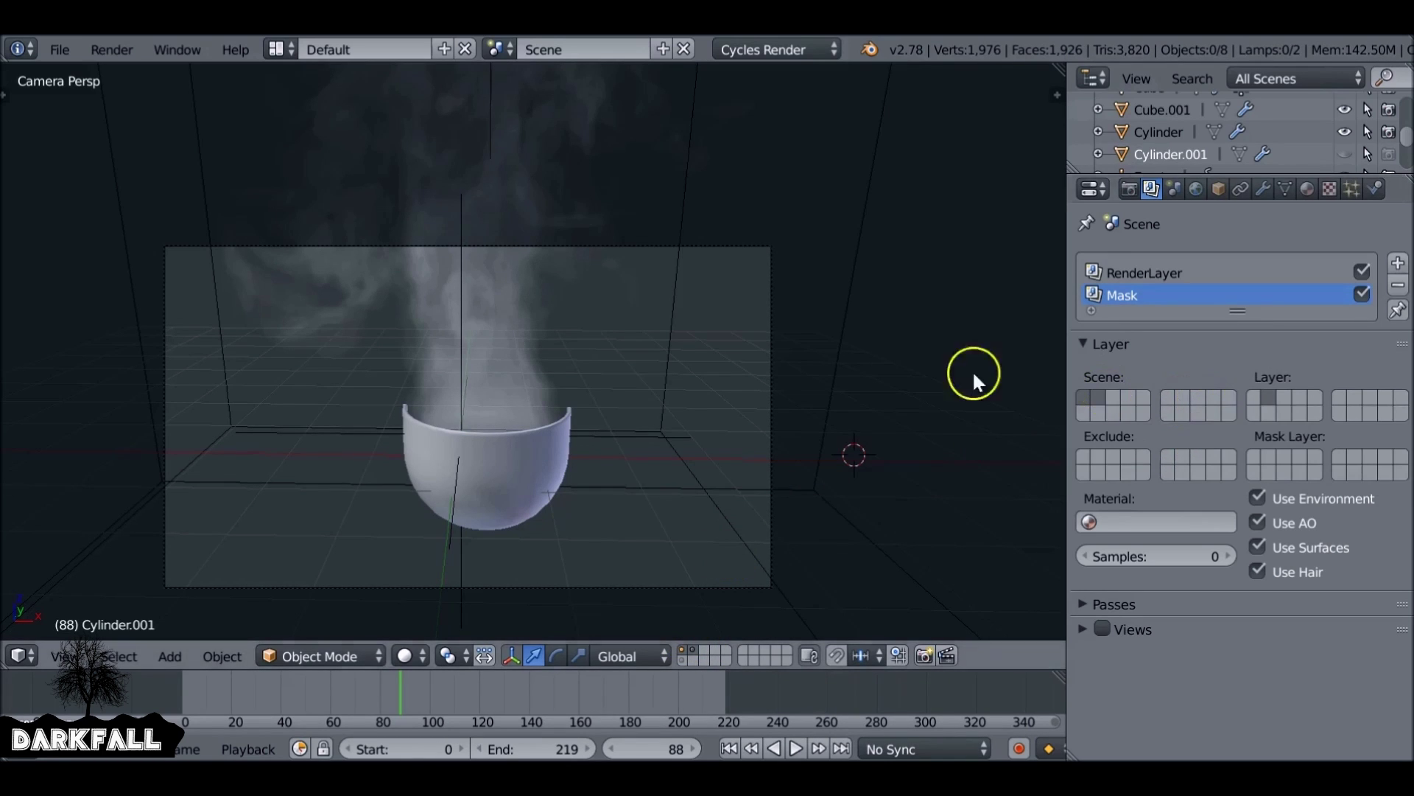
Switch the 3D view to the compositing node editor, render frame 88 with both render layers and return to the nodes.
left_click_drag(17, 653, 98, 389)
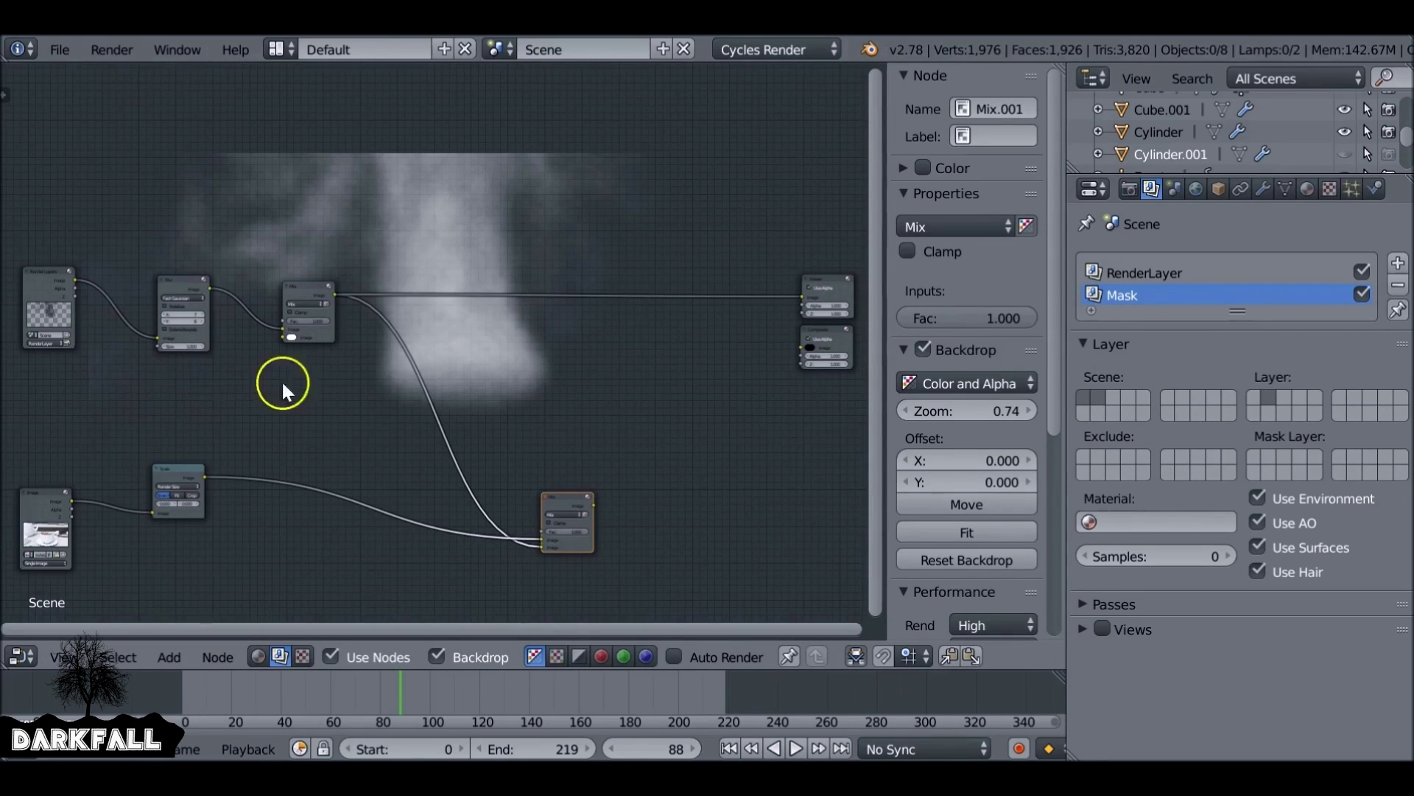
left_click(1133, 188)
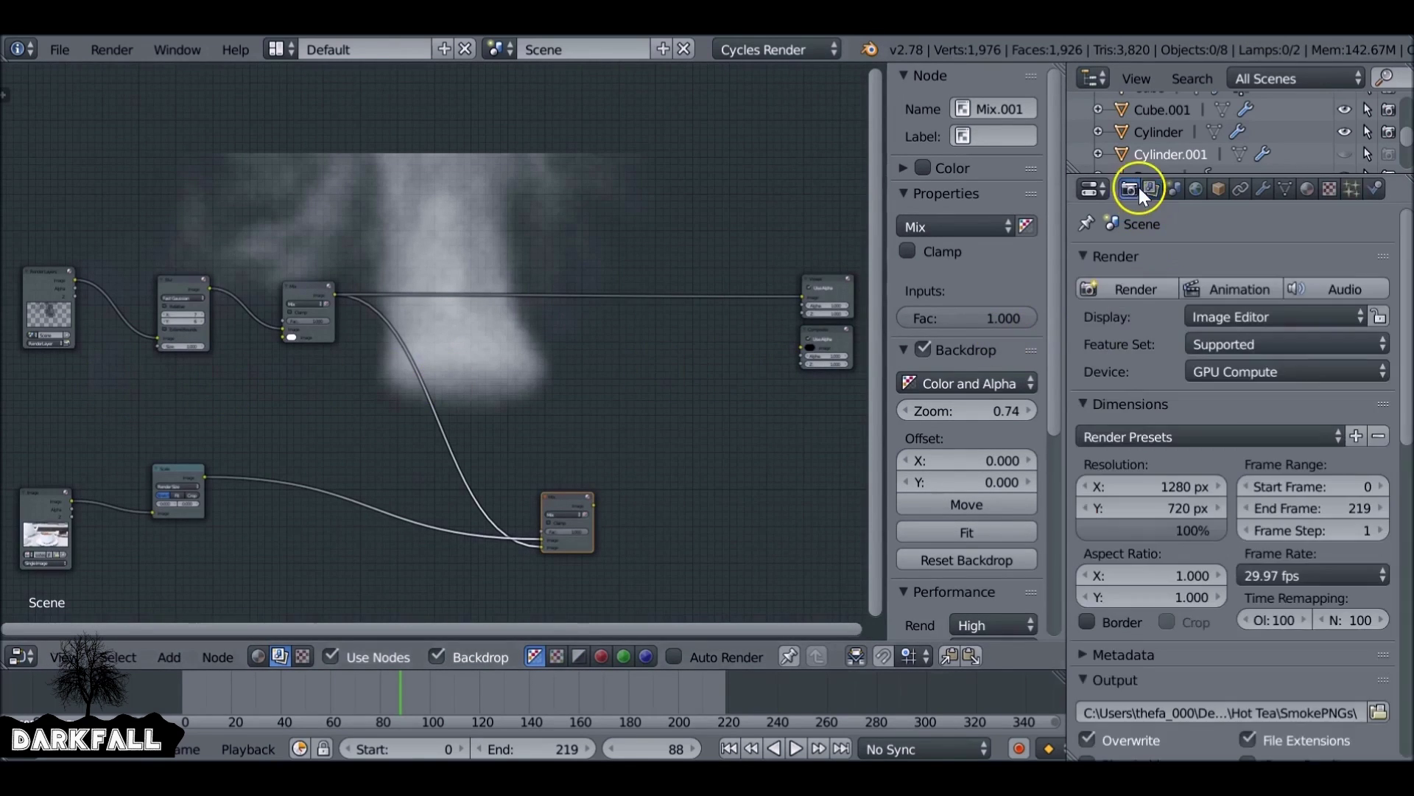
left_click(1158, 278)
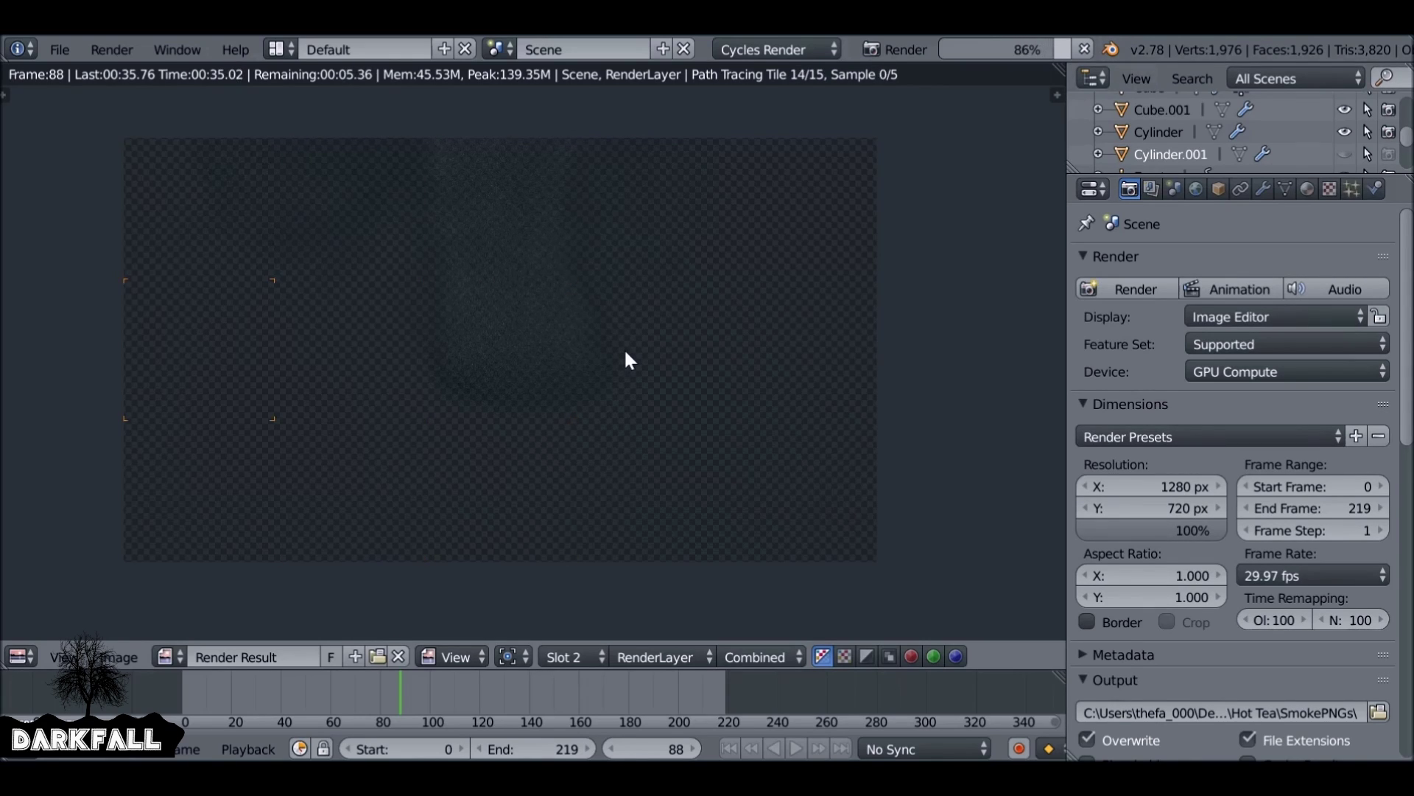
key("Escape")
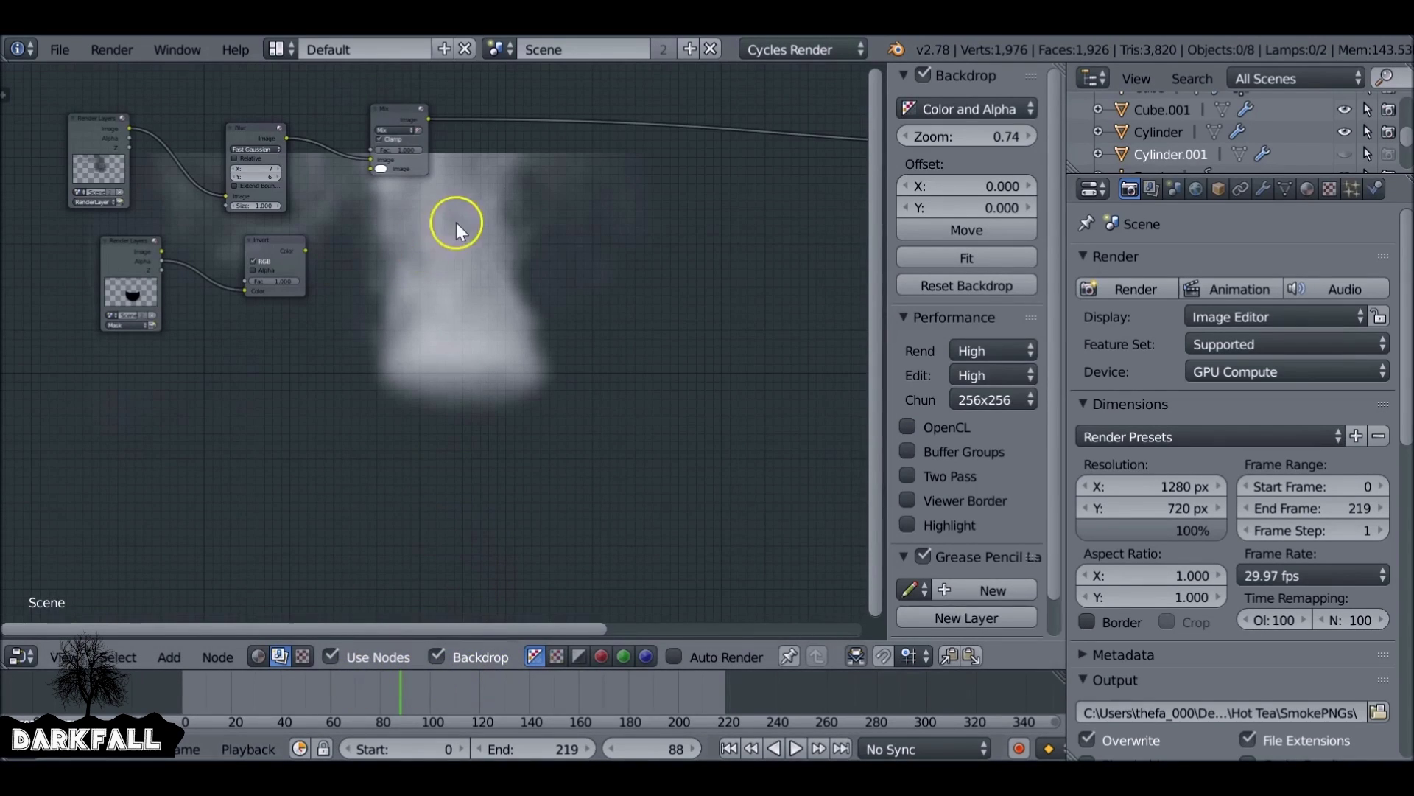
Preview the inverted Mask alpha in the backdrop and align the Mask Render Layers and Invert nodes beneath the smoke nodes.
left_click(249, 274)
left_click(273, 242, "ctrl+shift")
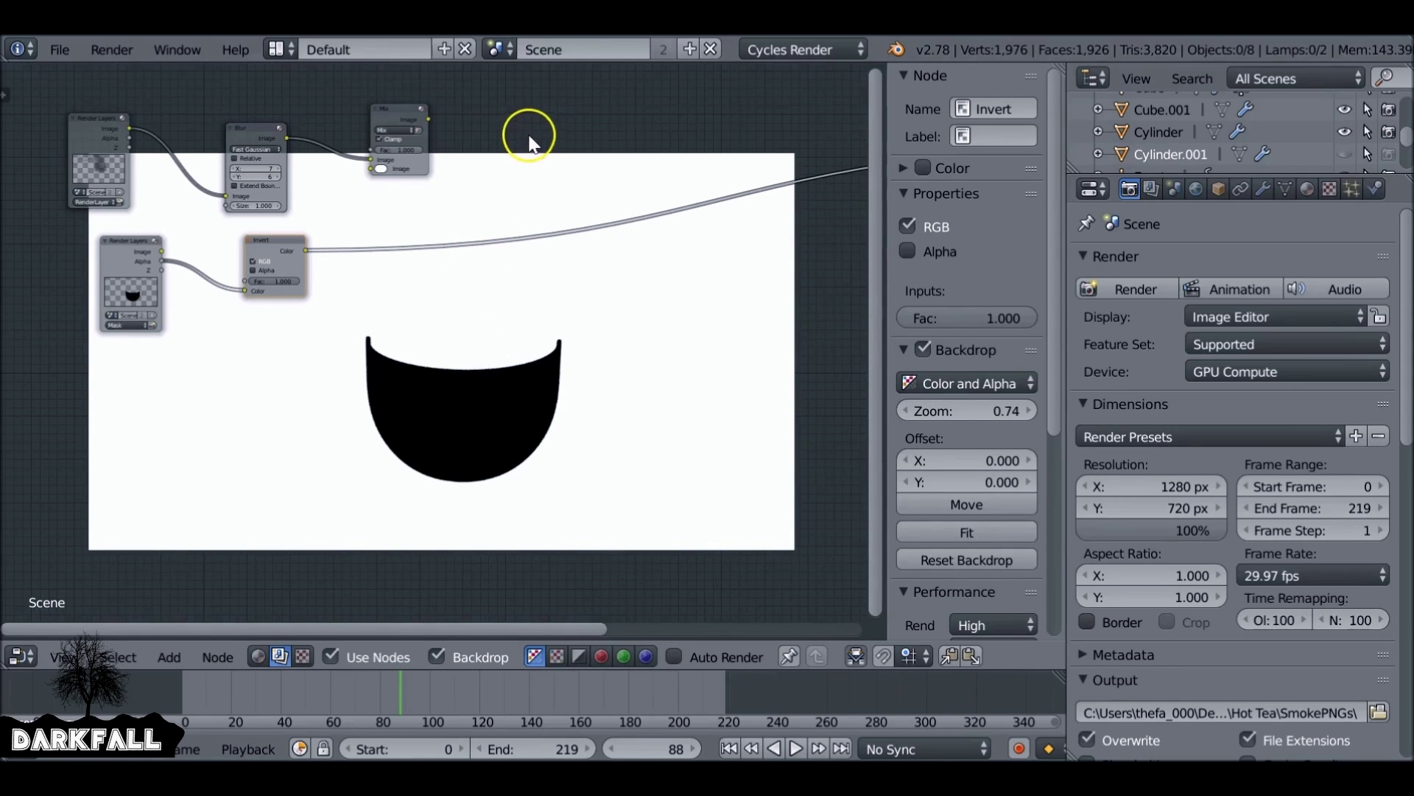
left_click_drag(116, 249, 93, 252)
left_click_drag(284, 242, 275, 269)
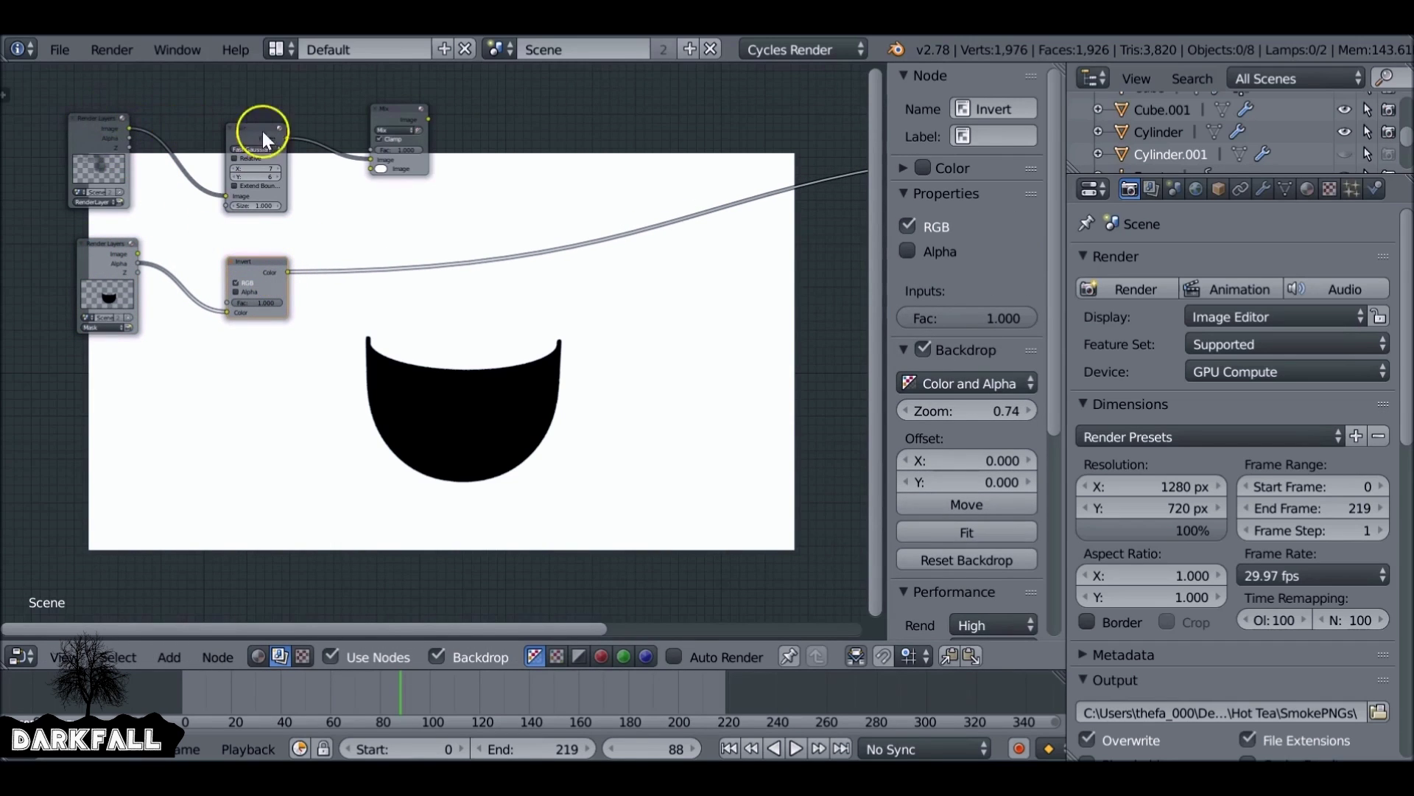
Send the smoke's Mix node to the viewer and review the output, sampling and light path settings.
left_click(398, 113, "ctrl+shift")
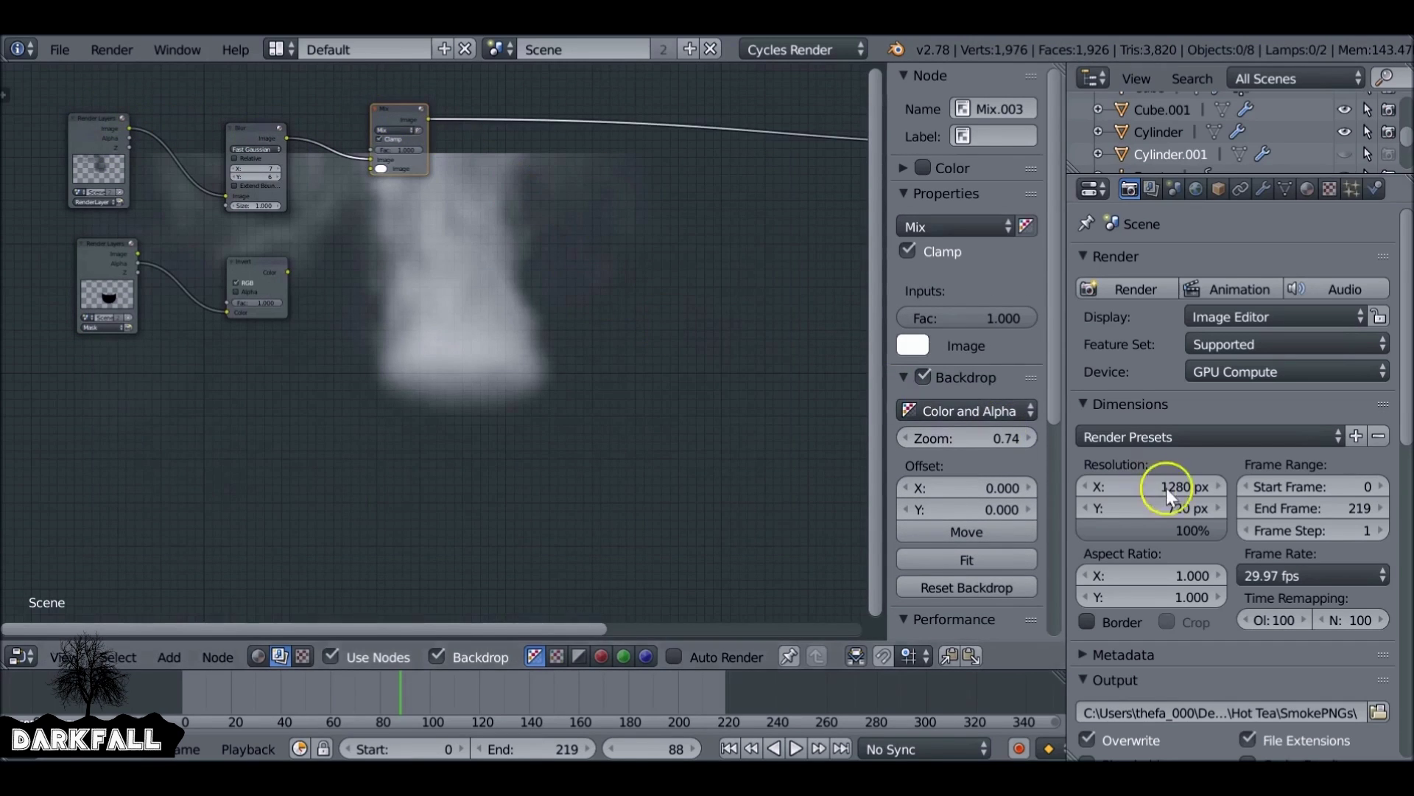
scroll(1252, 501, "down", 4)
scroll(1261, 507, "down", 2)
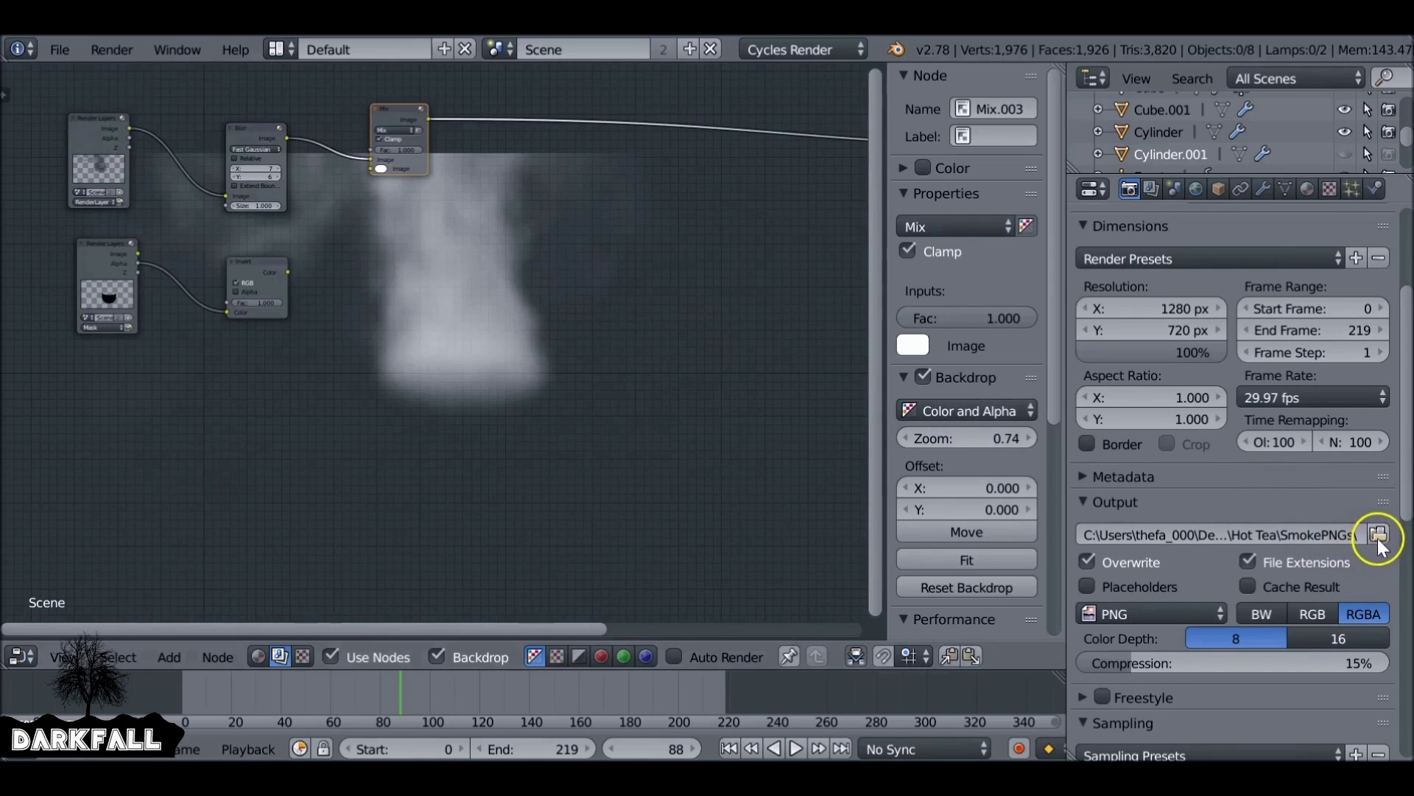
scroll(1188, 603, "down", 12)
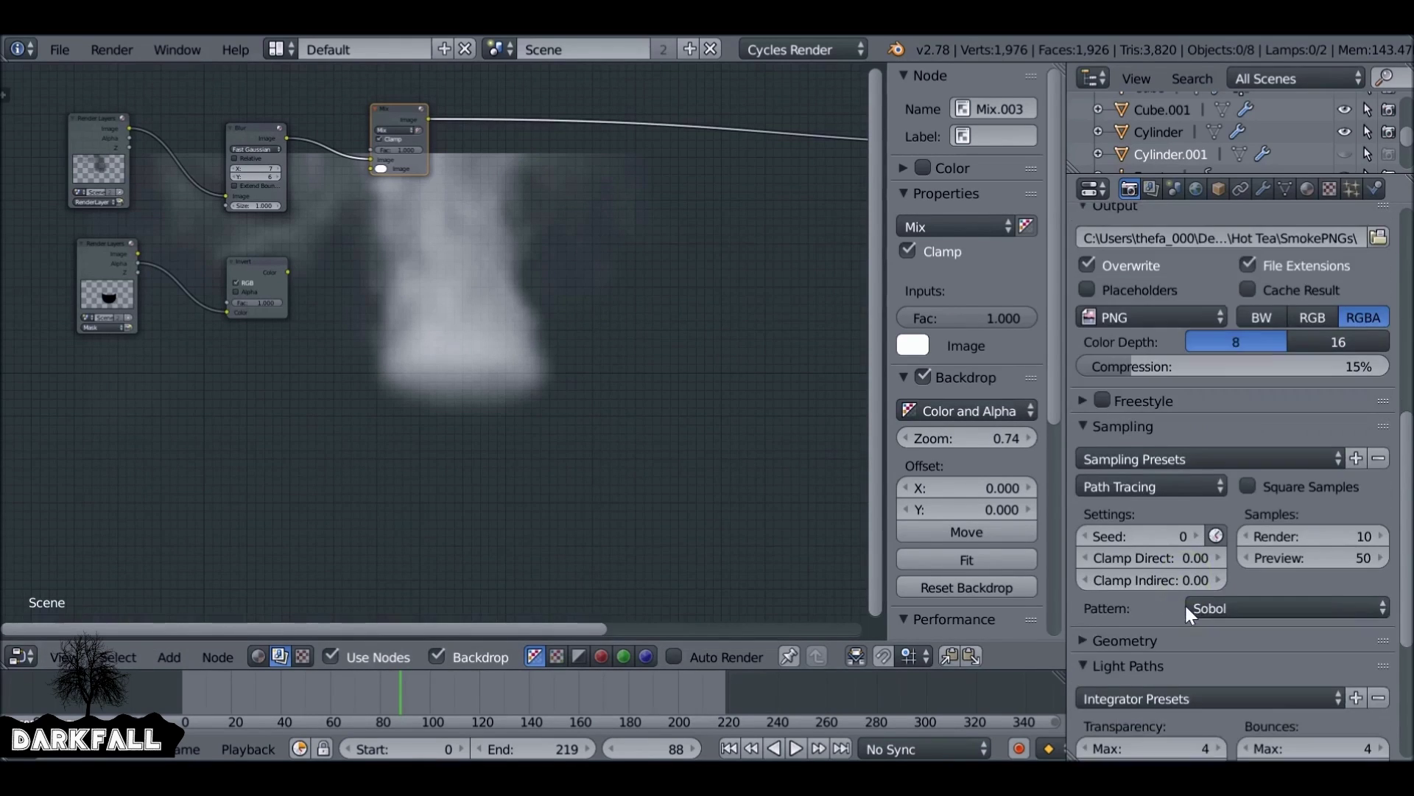
scroll(1186, 605, "down", 1)
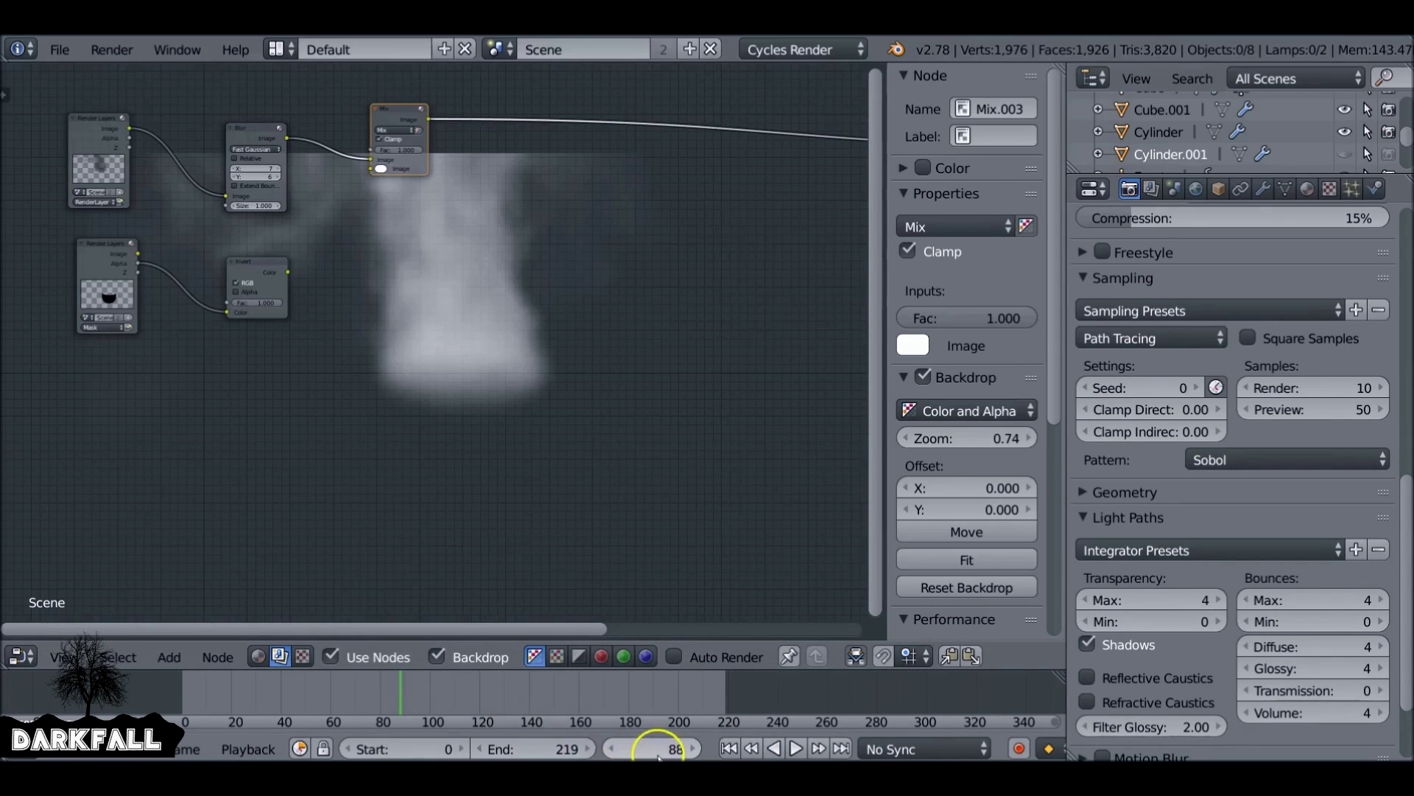
Set the animation's start frame to 90 and jump to that first frame.
double_click(423, 747)
type("90")
key("Return")
left_click_drag(447, 708, 531, 706)
left_click(728, 748)
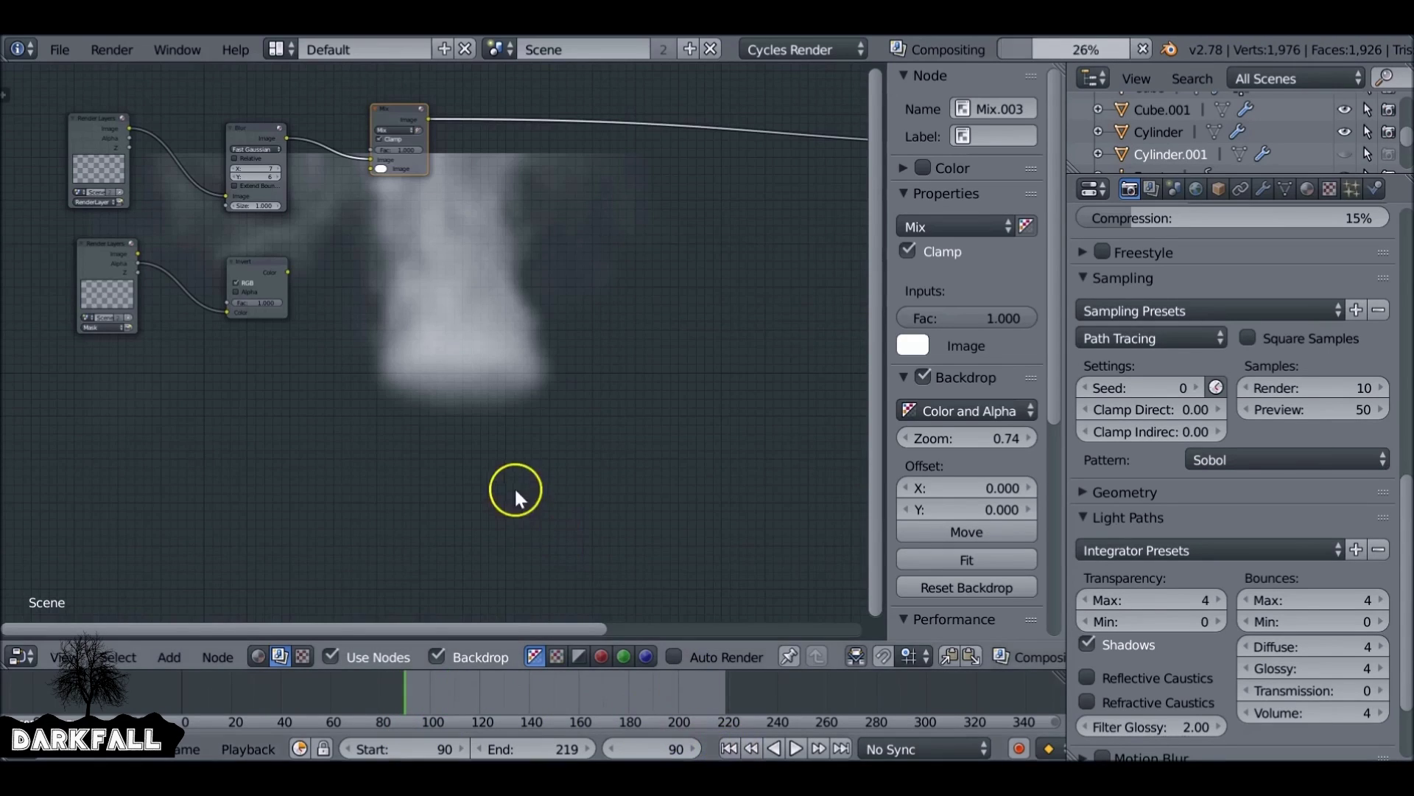